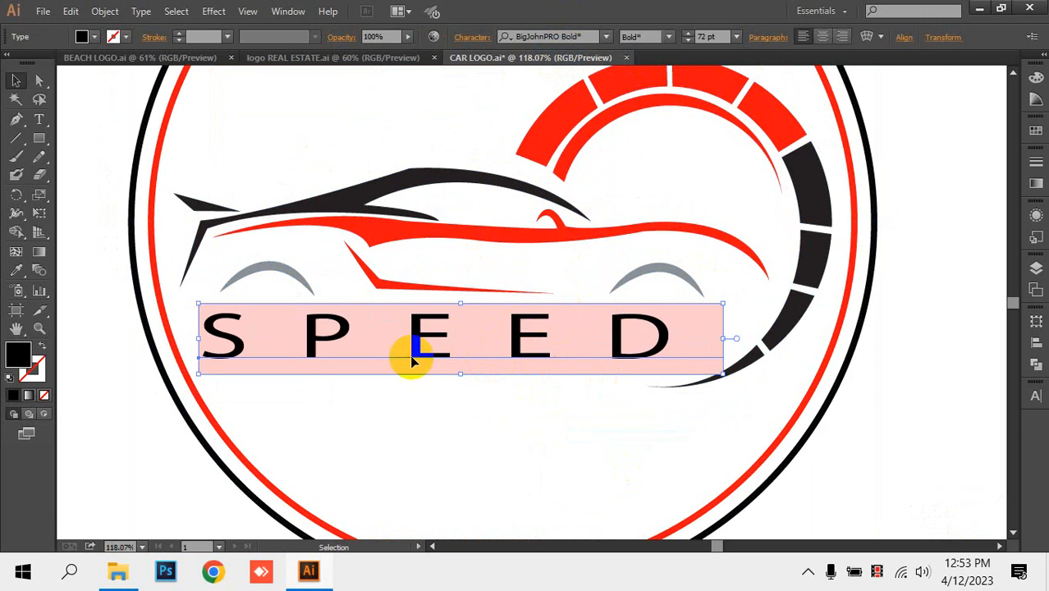
# Open the CAR LOGO-01 image from the LOGO NEW folder and look closely at its SPEED lettering
pyautogui.scroll(-3, 508, 375)
pyautogui.scroll(2, 412, 430)
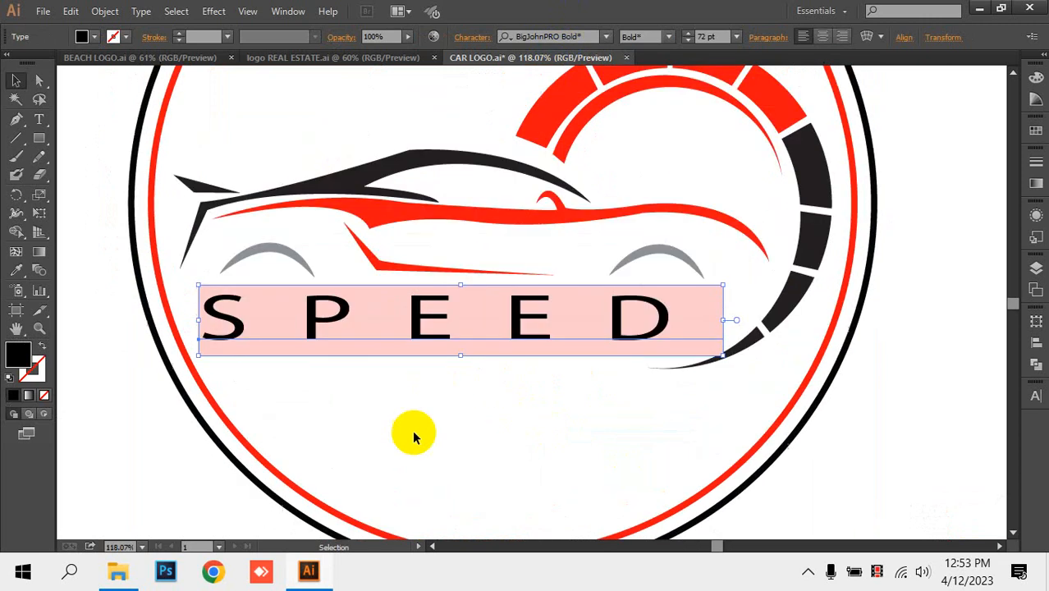
pyautogui.click(122, 570)
pyautogui.click(450, 321)
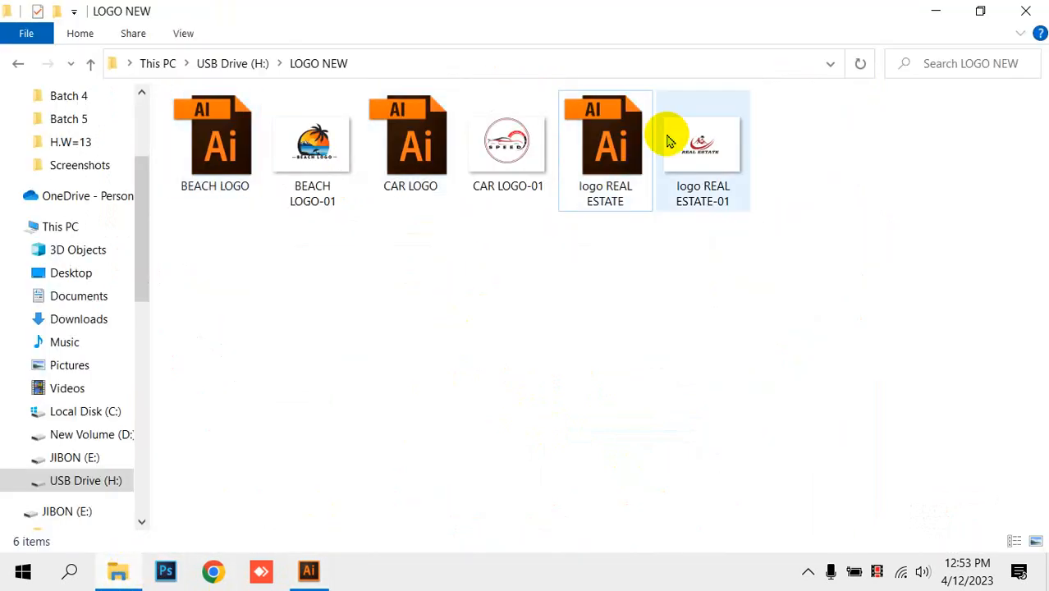
pyautogui.click(509, 151)
pyautogui.doubleClick(509, 152)
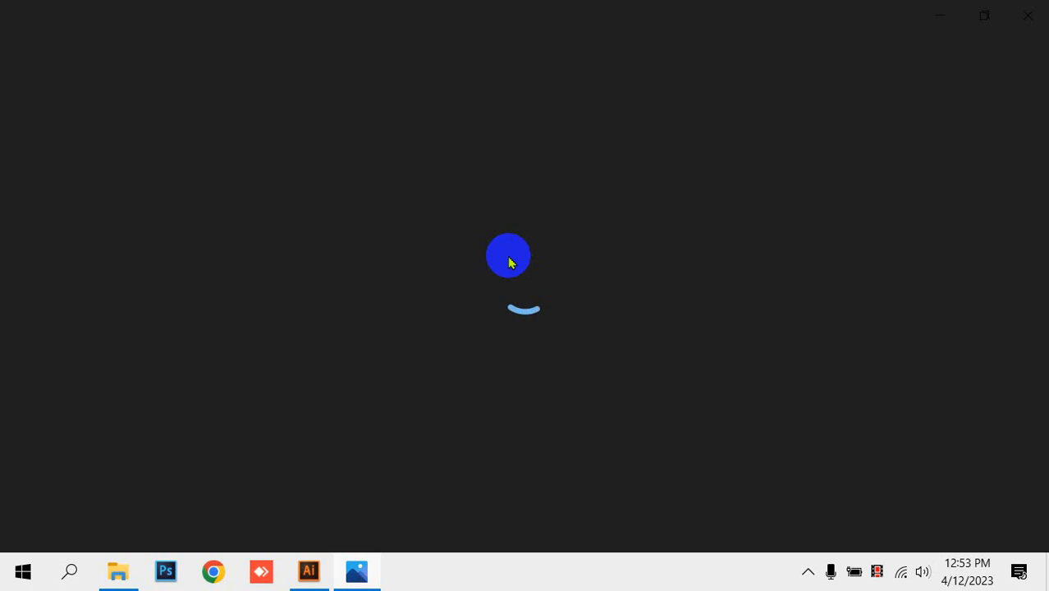
pyautogui.scroll(5, 436, 349)
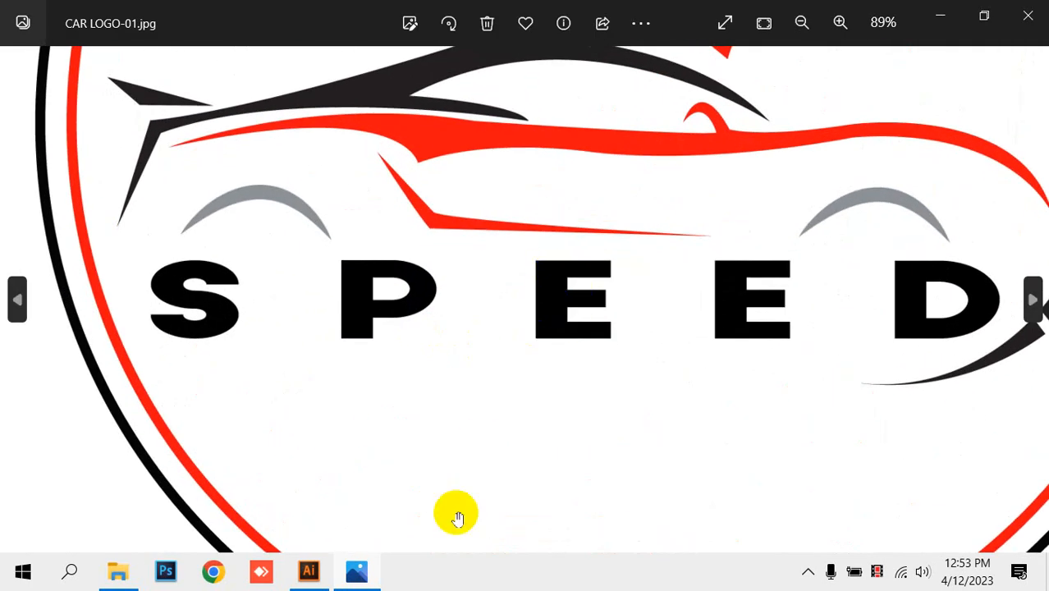
# Switch back to Illustrator and try other fonts, including Bookman Old Style, on the SPEED text
pyautogui.click(309, 571)
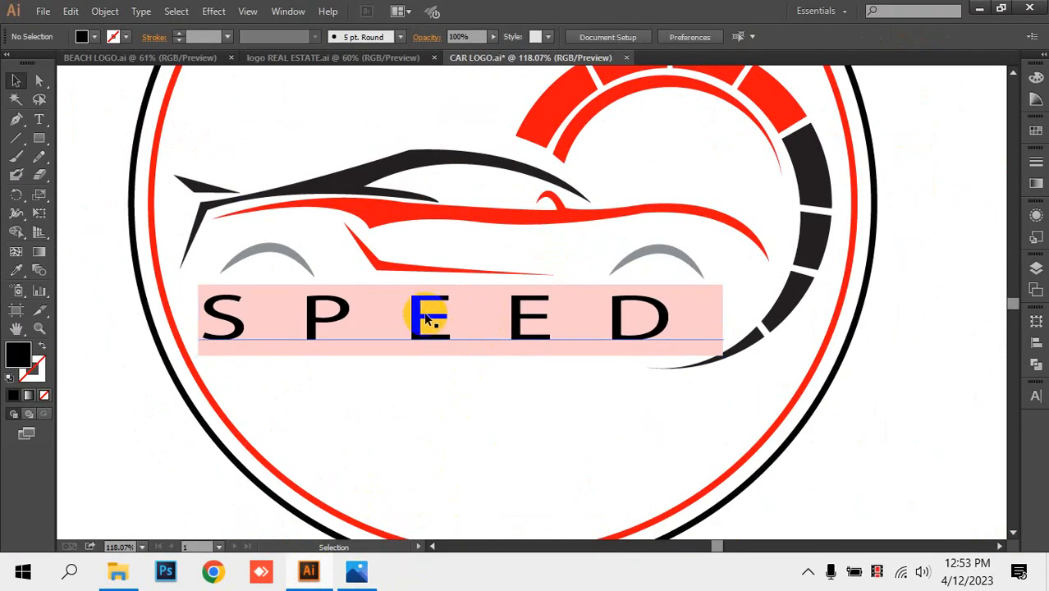
pyautogui.click(443, 320)
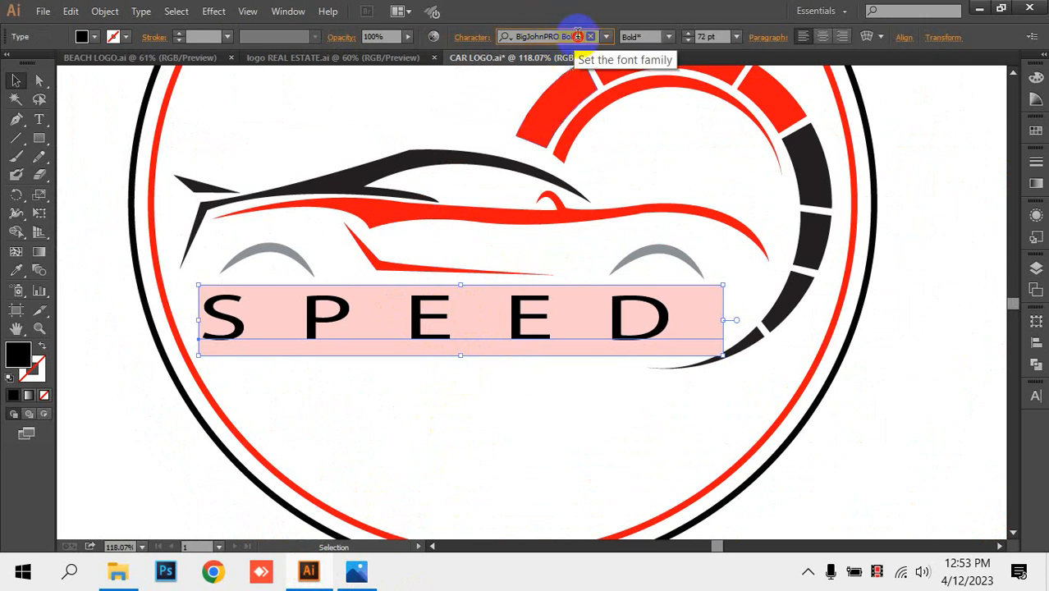
pyautogui.click(535, 383)
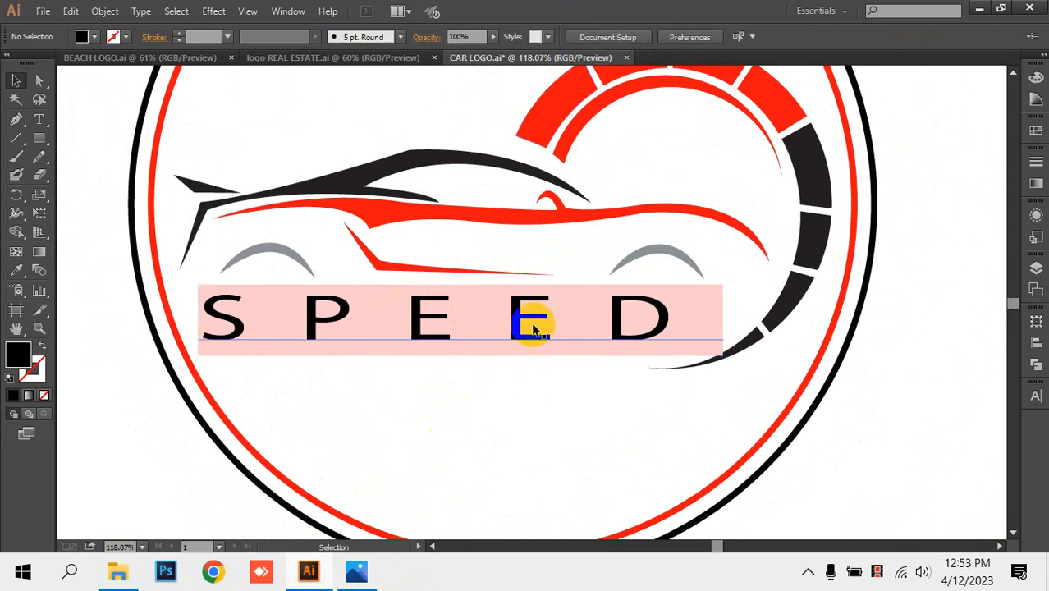
pyautogui.click(539, 326)
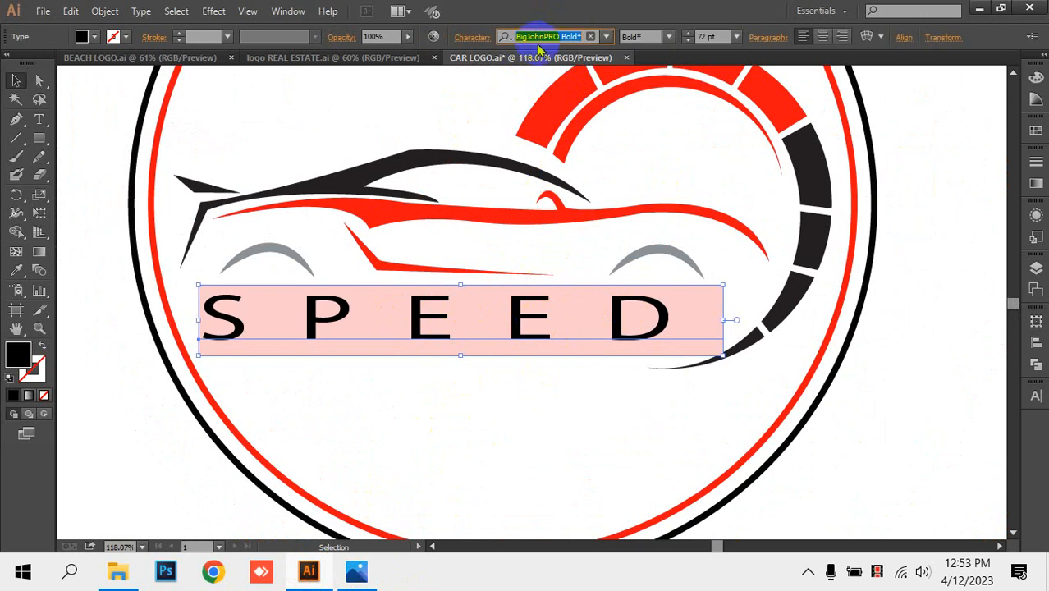
pyautogui.scroll(-4, 543, 36)
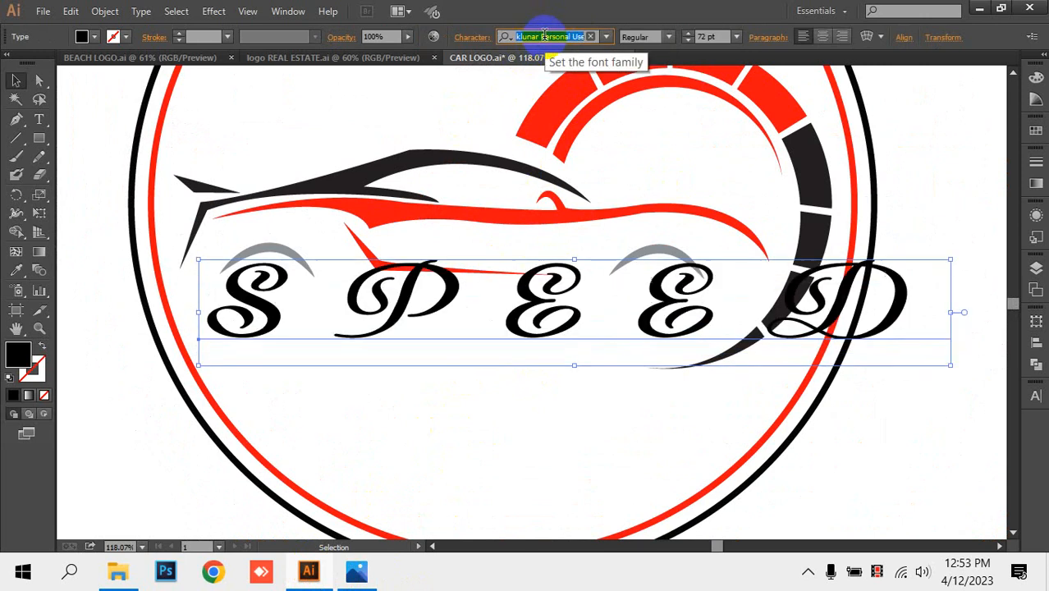
pyautogui.scroll(-2, 544, 37)
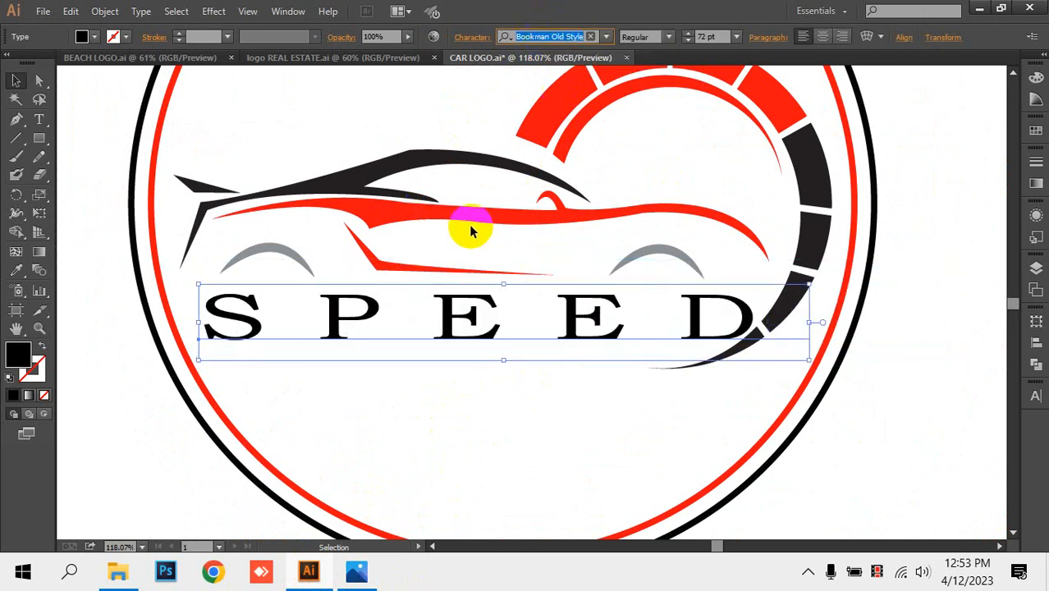
# Undo the font changes on the SPEED text
pyautogui.hotkey('ctrl', 'z')
pyautogui.hotkey('ctrl', 'z')
pyautogui.hotkey('ctrl', 'z')
pyautogui.hotkey('ctrl', 'z')
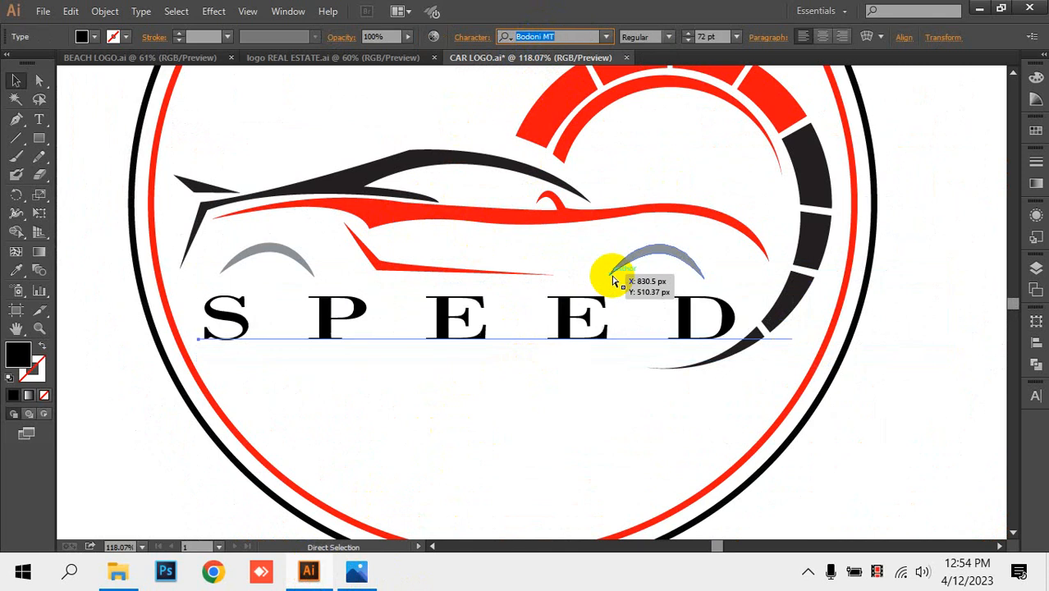
pyautogui.hotkey('ctrl', 'z')
pyautogui.hotkey('ctrl', 'z')
pyautogui.hotkey('ctrl', 'z')
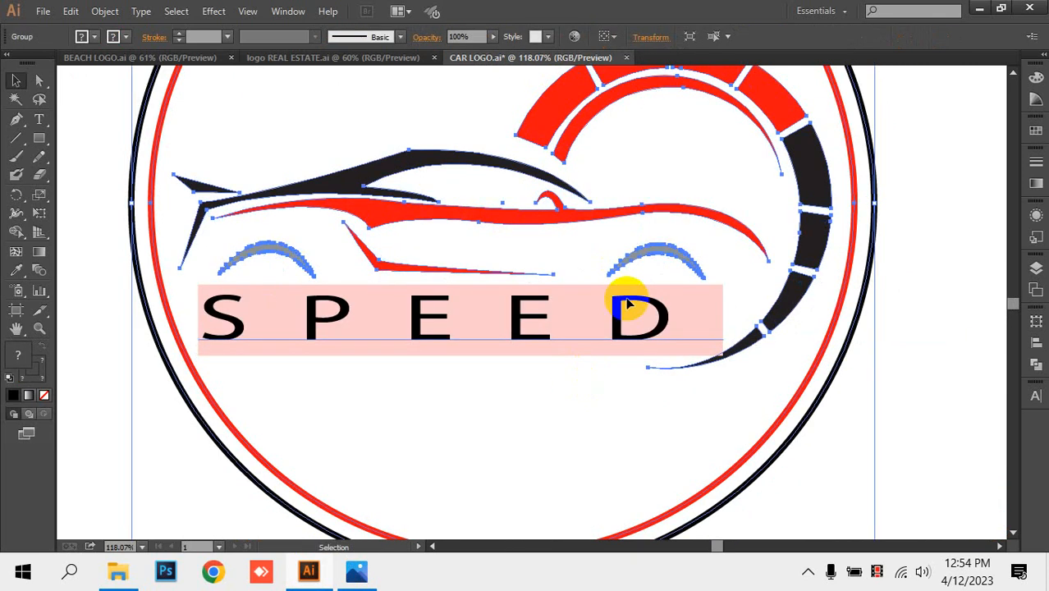
# Convert the SPEED text below the car to outlines
pyautogui.hotkey('ctrl', '-')
pyautogui.hotkey('ctrl', '-')
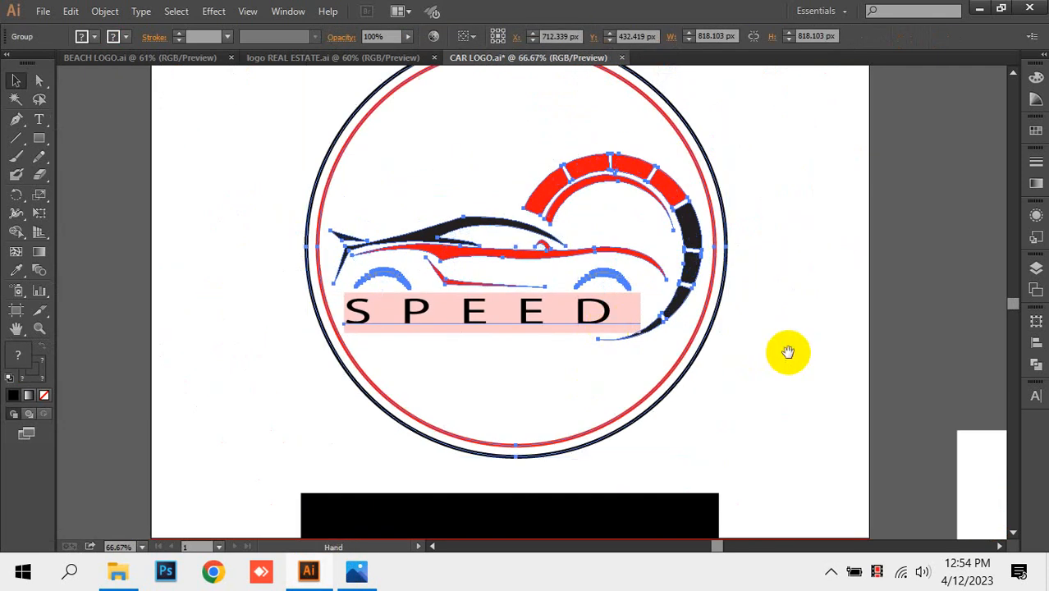
pyautogui.moveTo(787, 351); pyautogui.dragTo(699, 352)
pyautogui.click(786, 320)
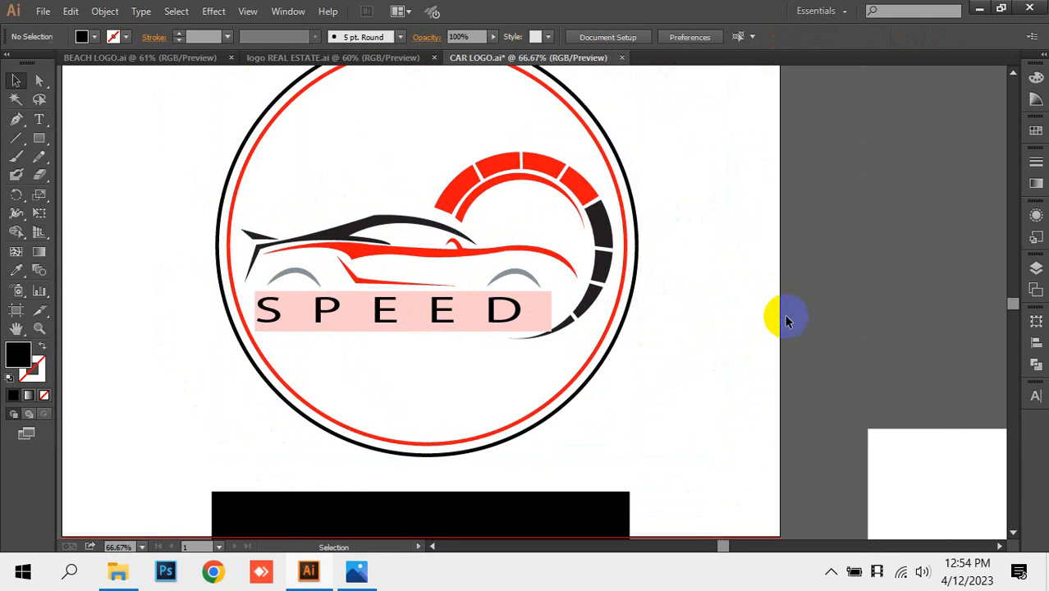
pyautogui.click(507, 314)
pyautogui.rightClick(511, 311)
pyautogui.click(578, 405)
pyautogui.click(449, 316)
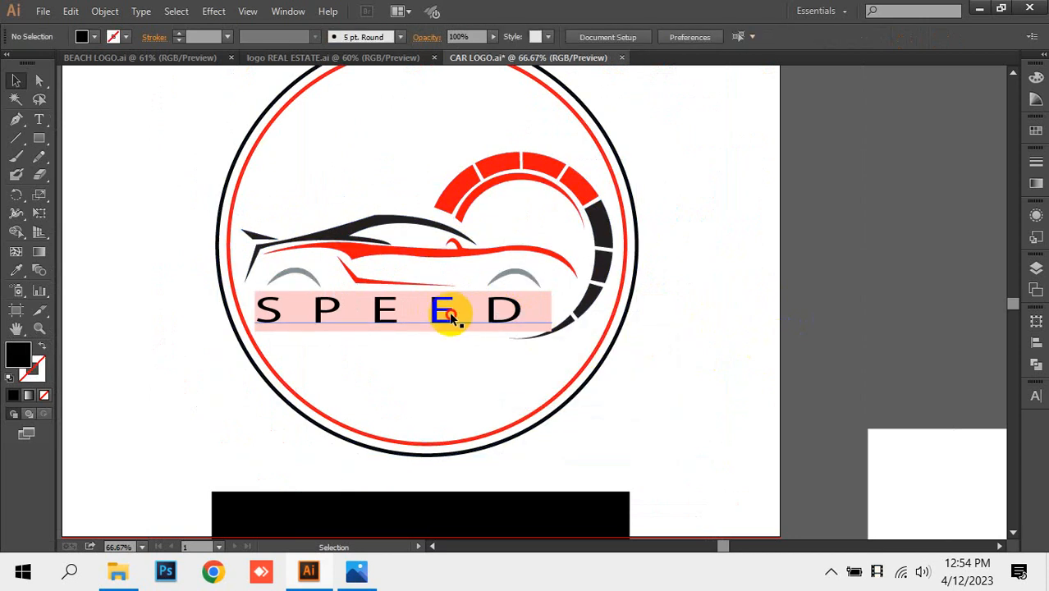
pyautogui.click(449, 316)
pyautogui.rightClick(448, 312)
pyautogui.click(520, 424)
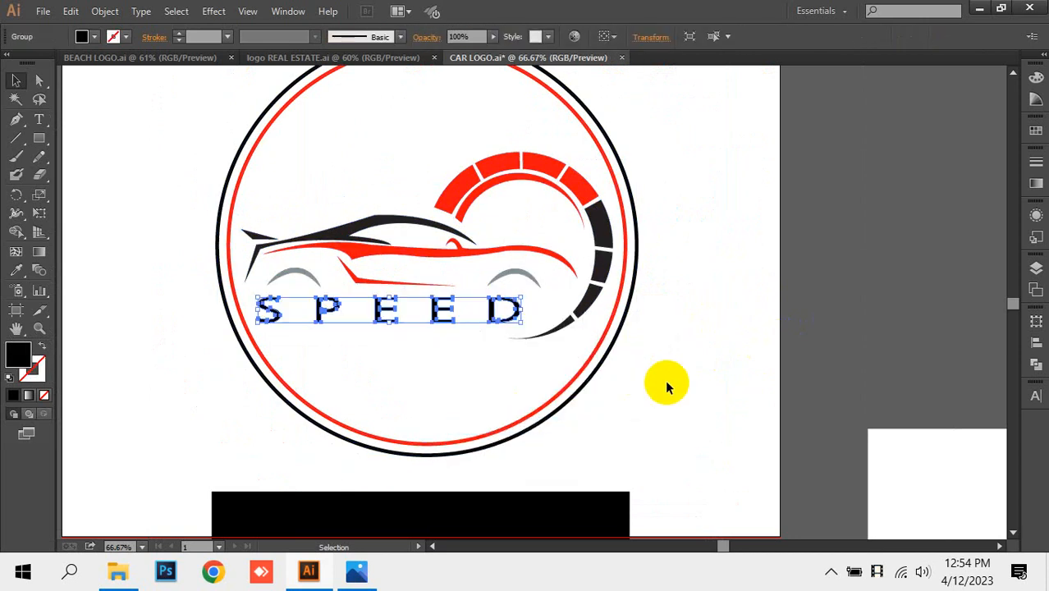
# Stretch the outlined SPEED lettering wider towards the black end of the speedometer arc
pyautogui.click(666, 386)
pyautogui.click(444, 309)
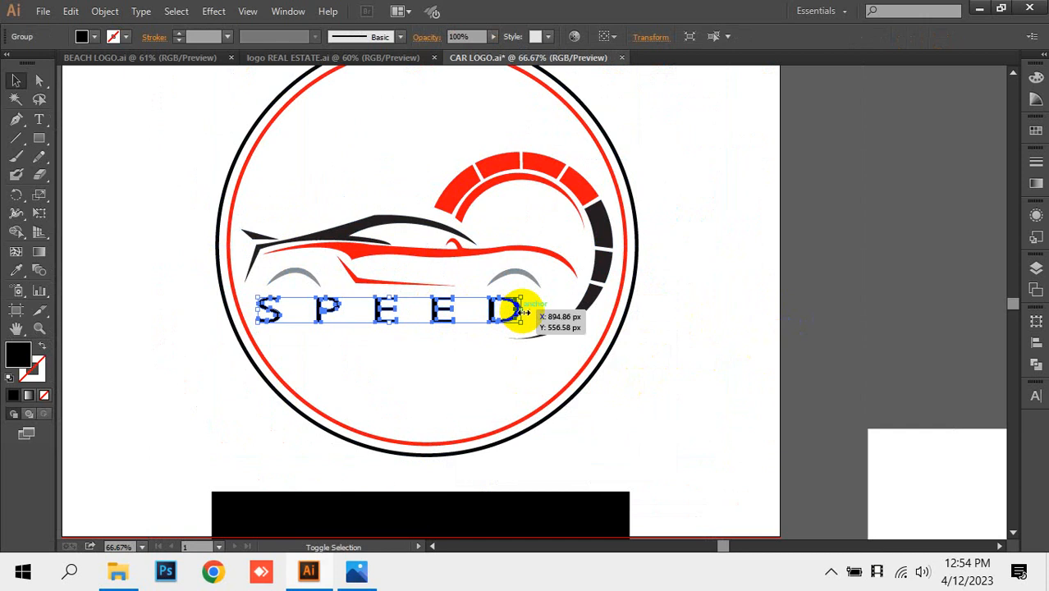
pyautogui.moveTo(522, 312); pyautogui.dragTo(555, 306)
pyautogui.click(562, 326)
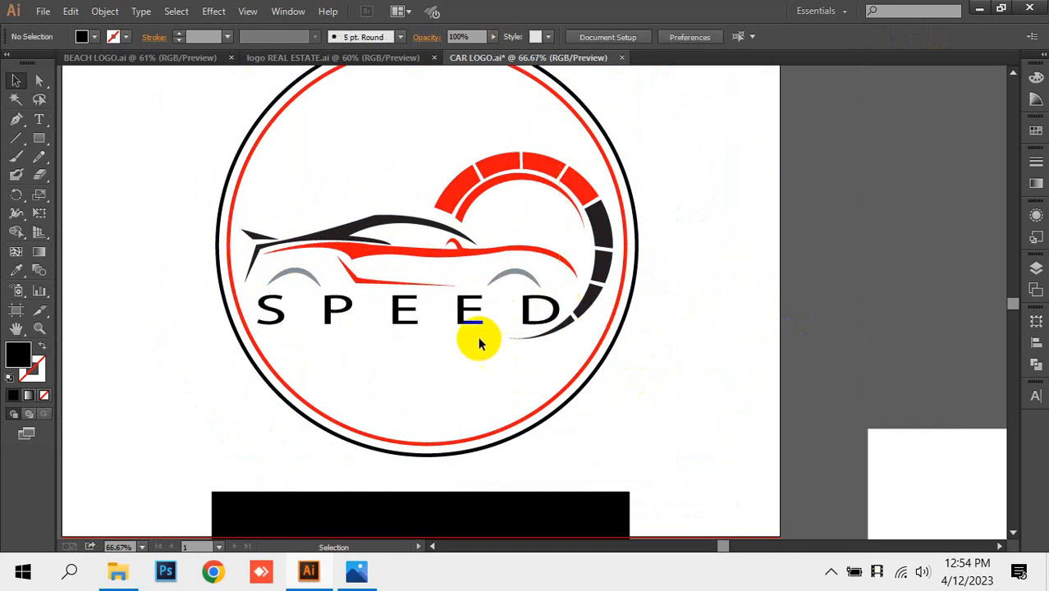
# Undo the widening and the outline conversion of the SPEED lettering
pyautogui.hotkey('ctrl', 'z')
pyautogui.hotkey('ctrl', 'z')
pyautogui.hotkey('ctrl', 'z')
pyautogui.hotkey('ctrl', 'z')
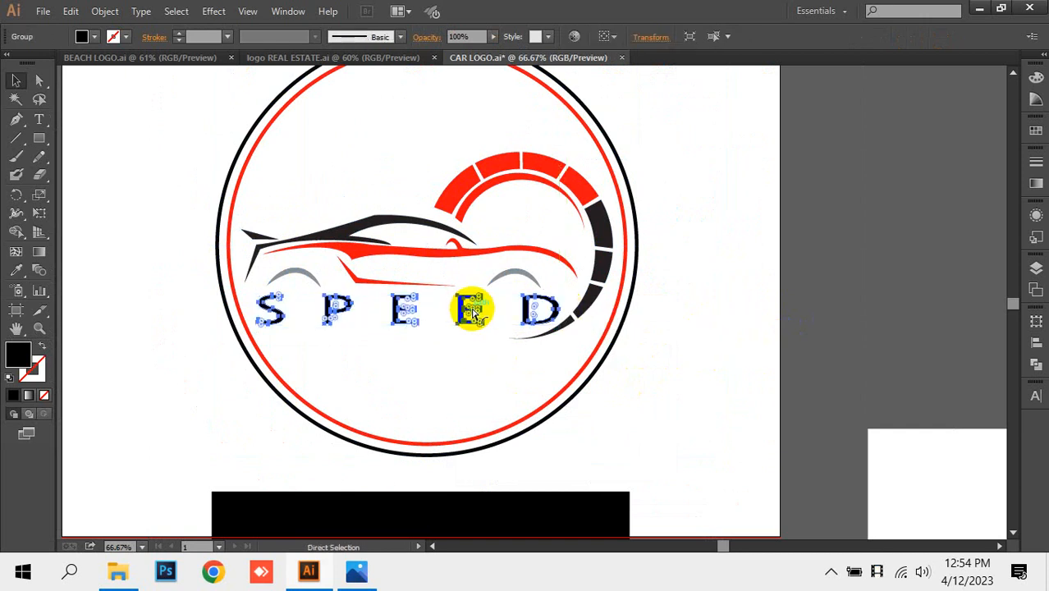
pyautogui.click(459, 368)
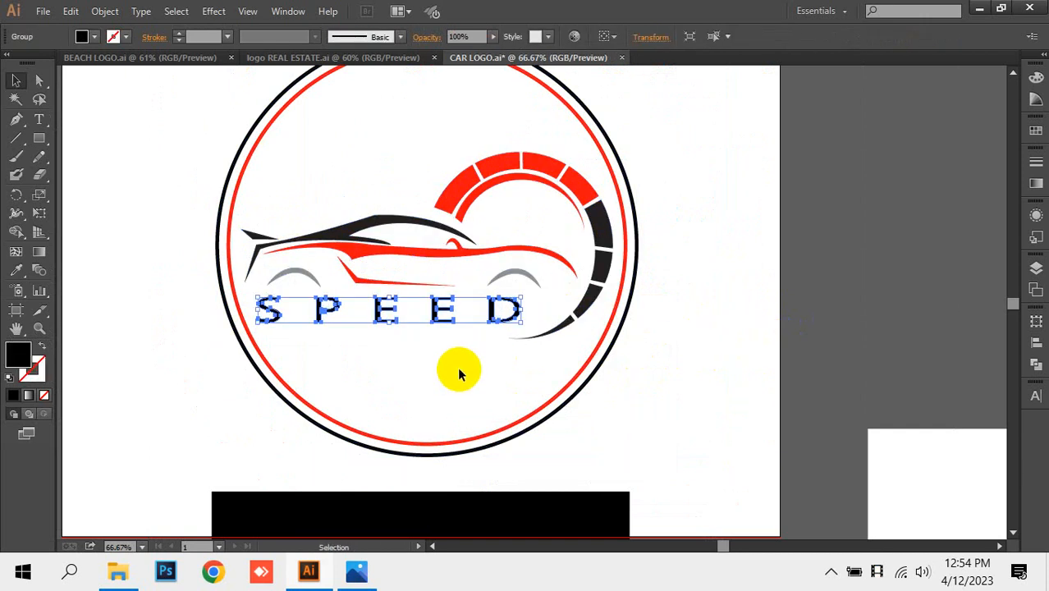
# Create outlines from the SPEED text at its original width and deselect it
pyautogui.click(434, 305)
pyautogui.rightClick(437, 305)
pyautogui.click(519, 422)
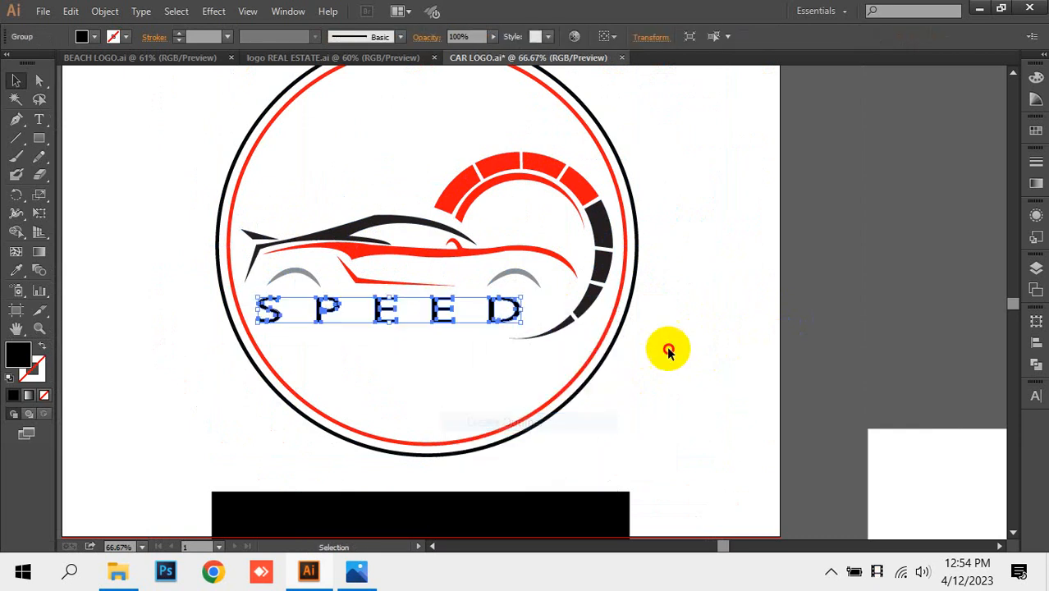
pyautogui.click(668, 350)
# Examine the car and the SPEED lettering up close, followed by the whole circular logo
pyautogui.press('space')
pyautogui.moveTo(392, 230); pyautogui.dragTo(572, 247)
pyautogui.moveTo(467, 281); pyautogui.dragTo(363, 312)
pyautogui.hotkey('ctrl', 'space')
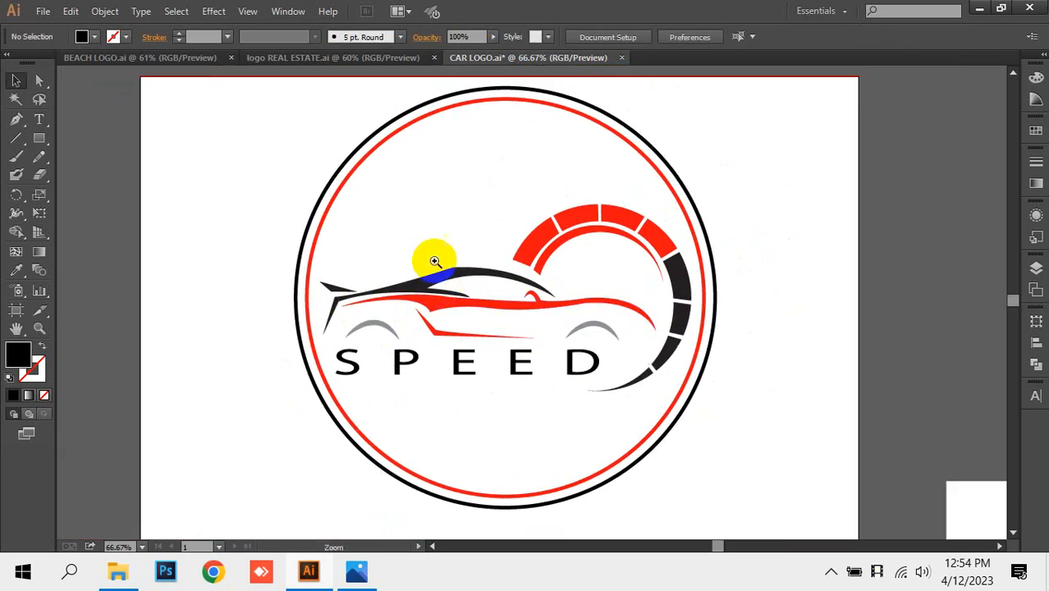
pyautogui.moveTo(320, 198); pyautogui.dragTo(754, 448)
pyautogui.moveTo(686, 431)
pyautogui.mouseDown()
pyautogui.moveTo(672, 399)
pyautogui.moveTo(617, 403)
pyautogui.moveTo(697, 418)
pyautogui.mouseUp()
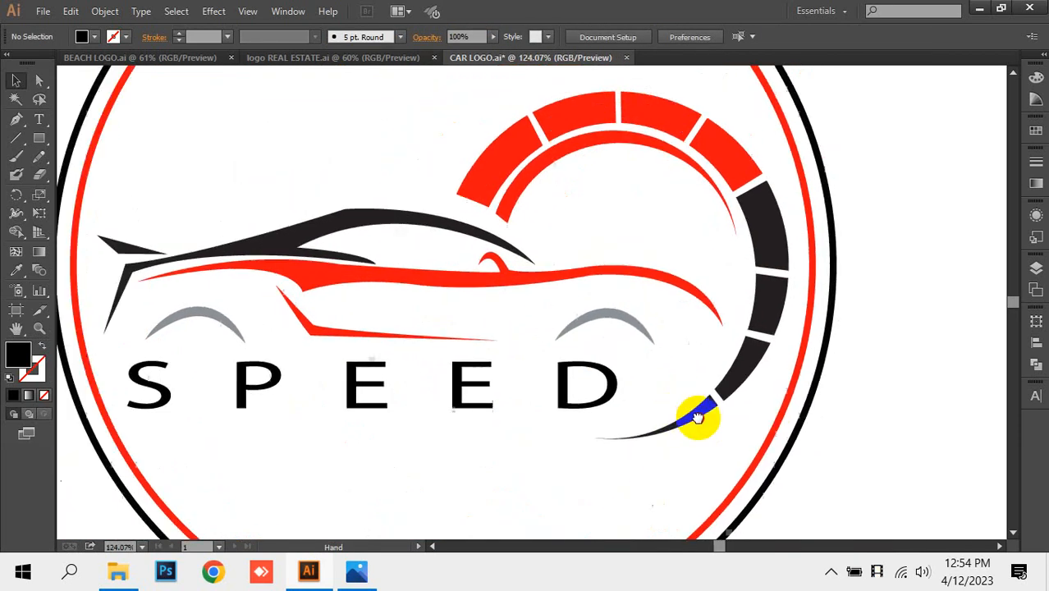
pyautogui.hotkey('ctrl', '-')
pyautogui.hotkey('ctrl', '-')
pyautogui.hotkey('ctrl', '-')
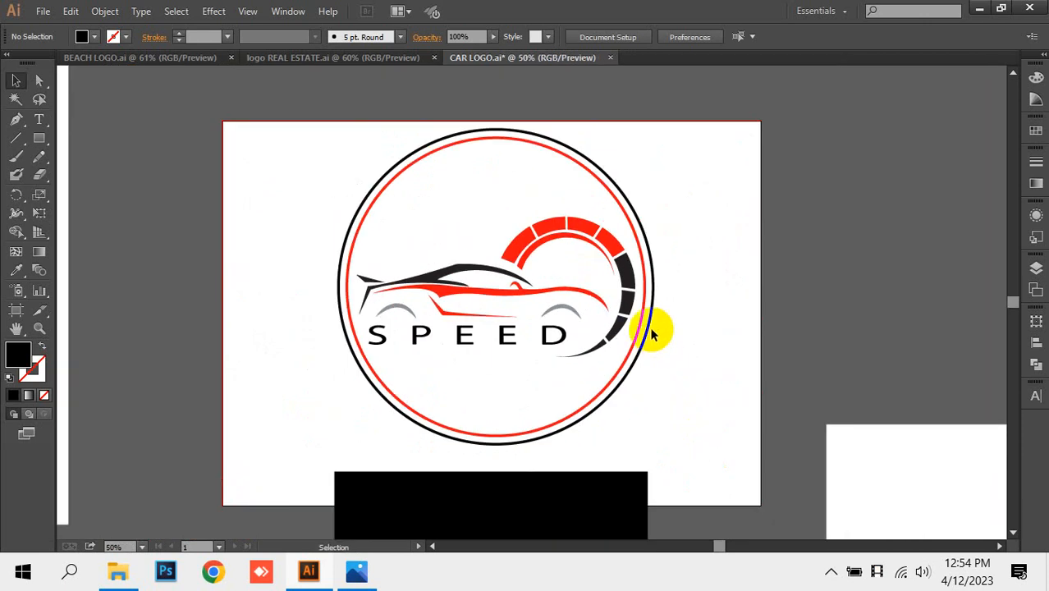
# Compare the logo's speedometer arc segments with the alamy reference image of the red-and-black car
pyautogui.click(577, 241)
pyautogui.moveTo(546, 197); pyautogui.dragTo(608, 258)
pyautogui.click(620, 279)
pyautogui.click(609, 350)
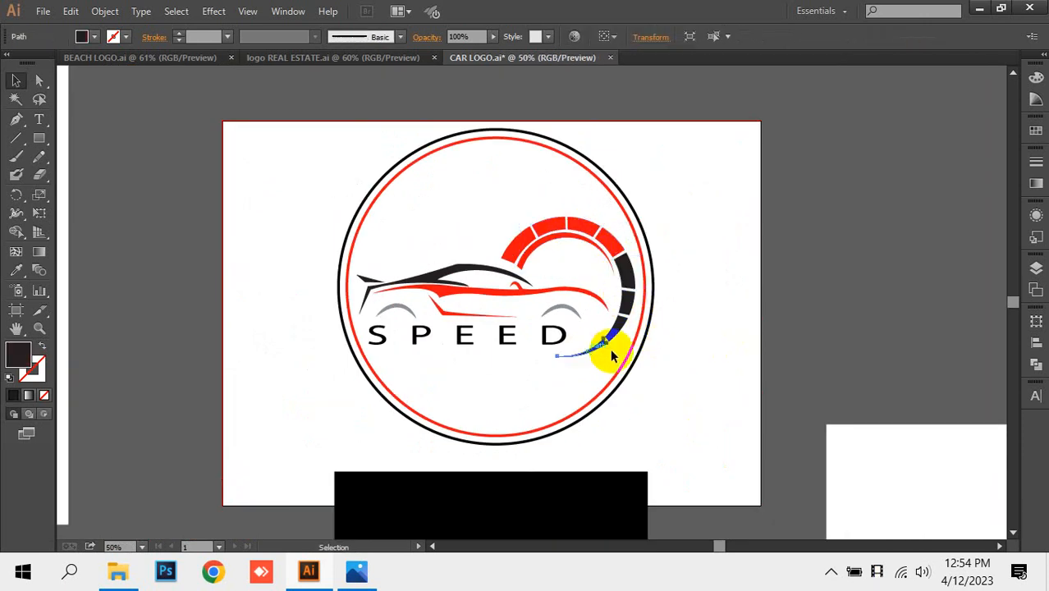
pyautogui.moveTo(742, 400); pyautogui.dragTo(661, 151)
pyautogui.moveTo(611, 250); pyautogui.dragTo(188, 181)
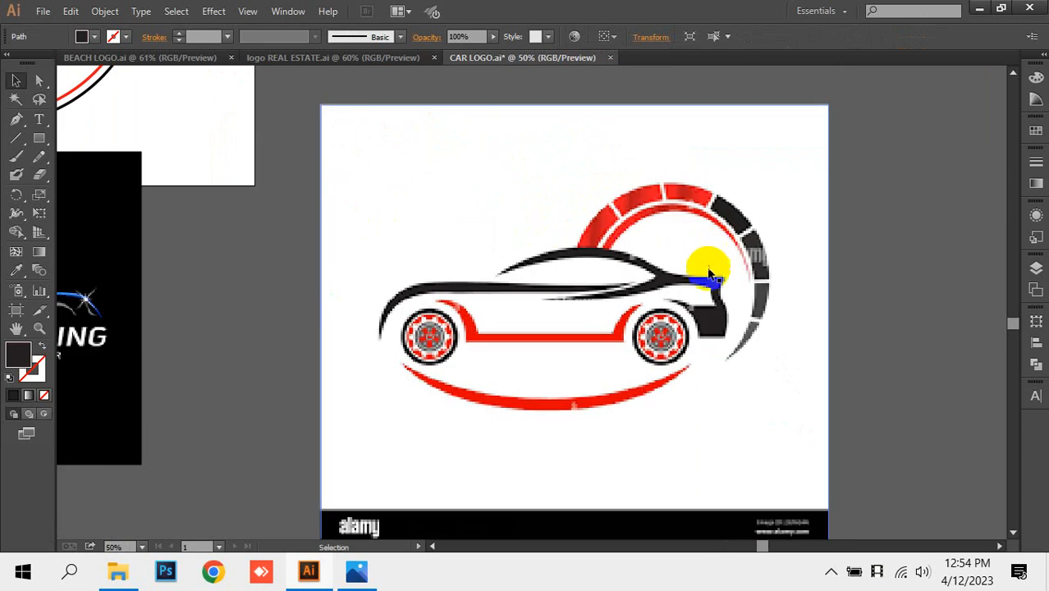
pyautogui.moveTo(660, 220); pyautogui.dragTo(768, 227)
pyautogui.moveTo(535, 267); pyautogui.dragTo(668, 298)
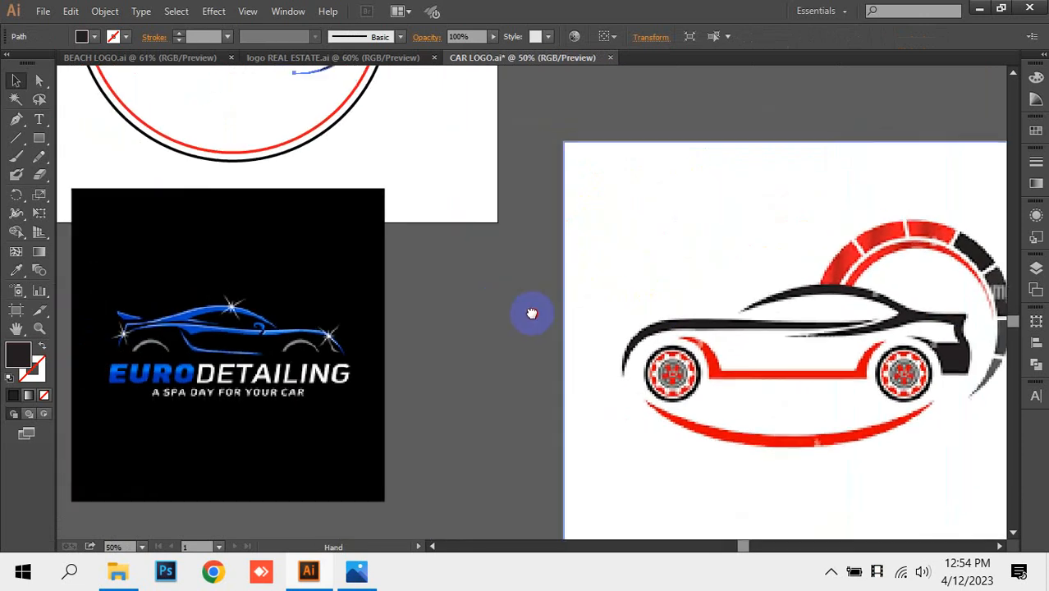
# Compare the EURODETAILING reference image with the car logo and inspect the logo's red arc segments up close
pyautogui.moveTo(532, 314); pyautogui.dragTo(651, 445)
pyautogui.moveTo(502, 390); pyautogui.dragTo(513, 435)
pyautogui.scroll(-1, 537, 333)
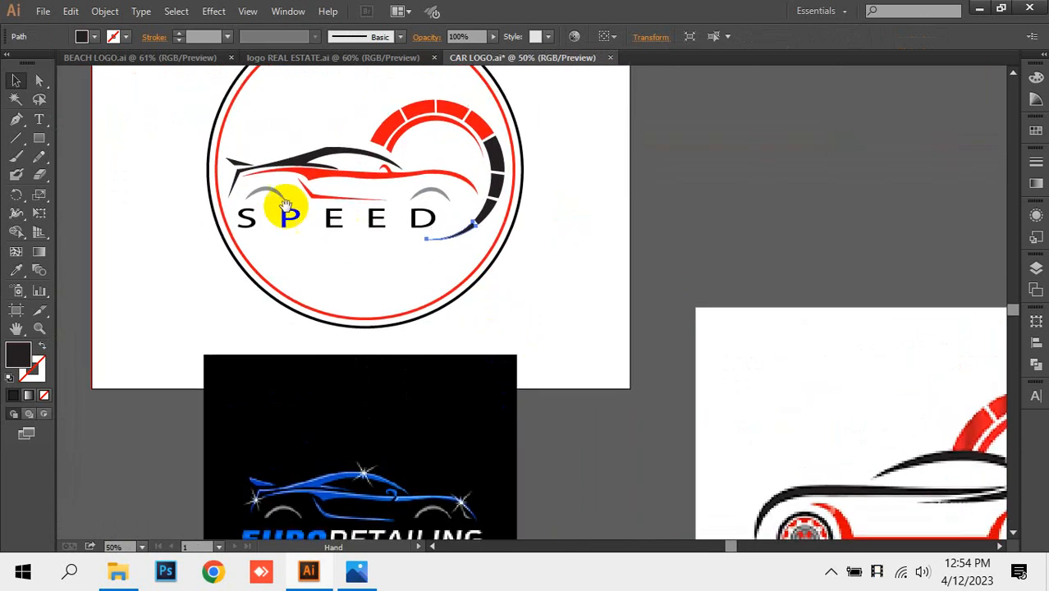
pyautogui.moveTo(178, 143); pyautogui.dragTo(563, 300)
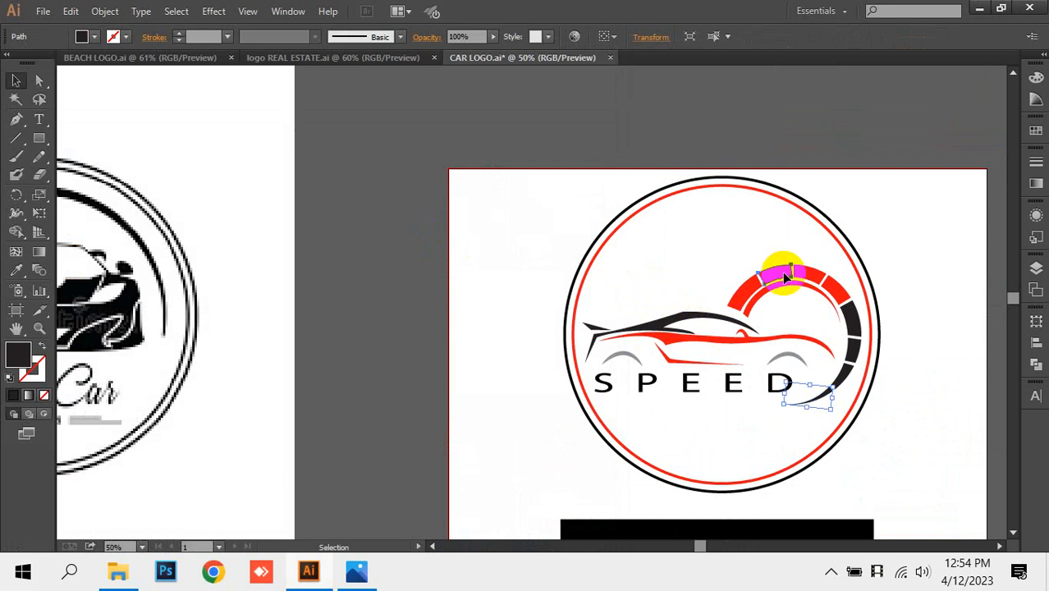
pyautogui.click(782, 271)
pyautogui.scroll(5, 854, 411)
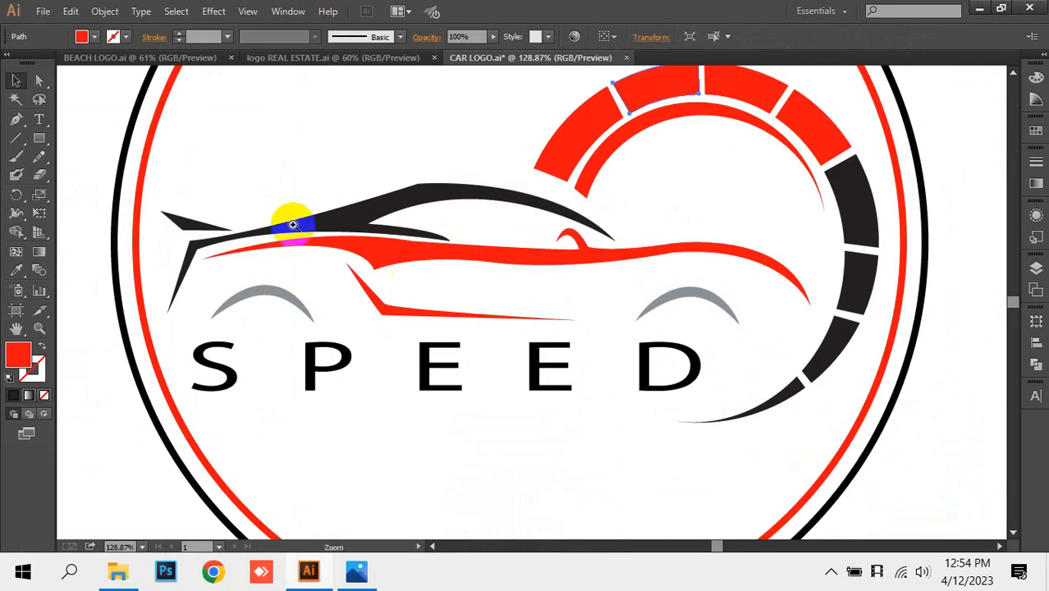
pyautogui.scroll(3, 495, 292)
pyautogui.scroll(-5, 735, 378)
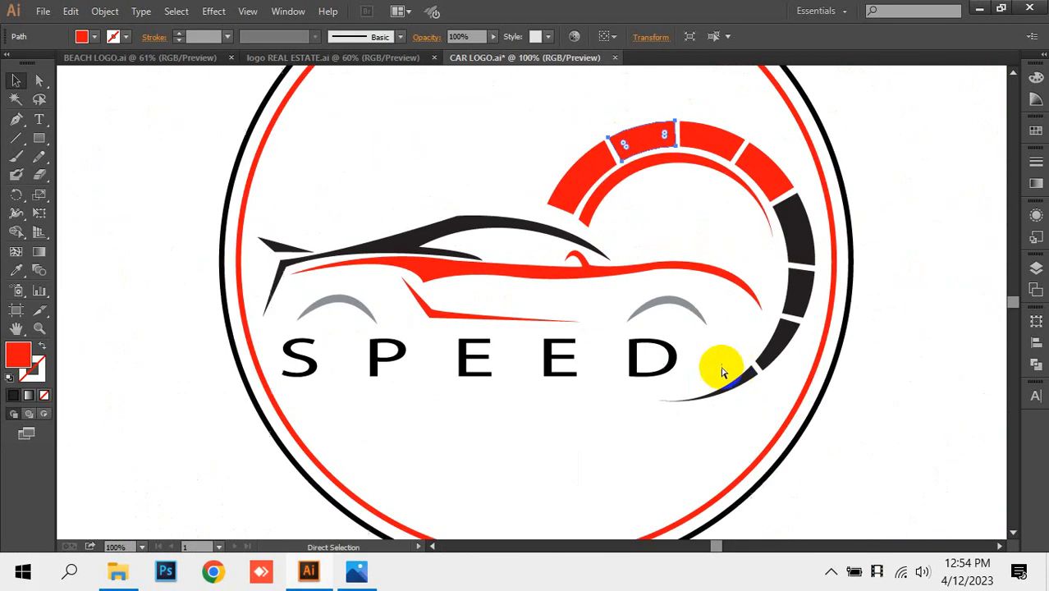
# Move the Auto Car reference image closer to the artboard so it slightly overlaps the artboard's left edge
pyautogui.hscroll(-10, 629, 342)
pyautogui.moveTo(606, 302); pyautogui.dragTo(657, 308)
pyautogui.moveTo(576, 305); pyautogui.dragTo(763, 349)
pyautogui.moveTo(989, 332); pyautogui.dragTo(559, 298)
pyautogui.hotkey('ctrl', '-')
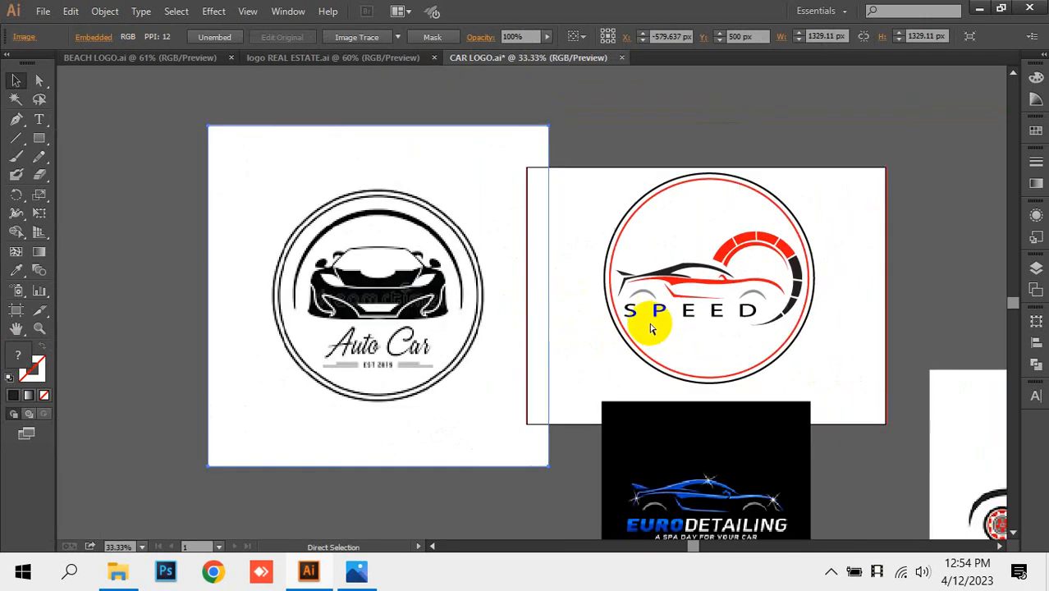
# Move the alamy car reference image up and inward so it slightly overlaps the artboard's right edge
pyautogui.moveTo(756, 382); pyautogui.dragTo(550, 231)
pyautogui.moveTo(933, 438); pyautogui.dragTo(840, 352)
pyautogui.moveTo(869, 348); pyautogui.dragTo(799, 369)
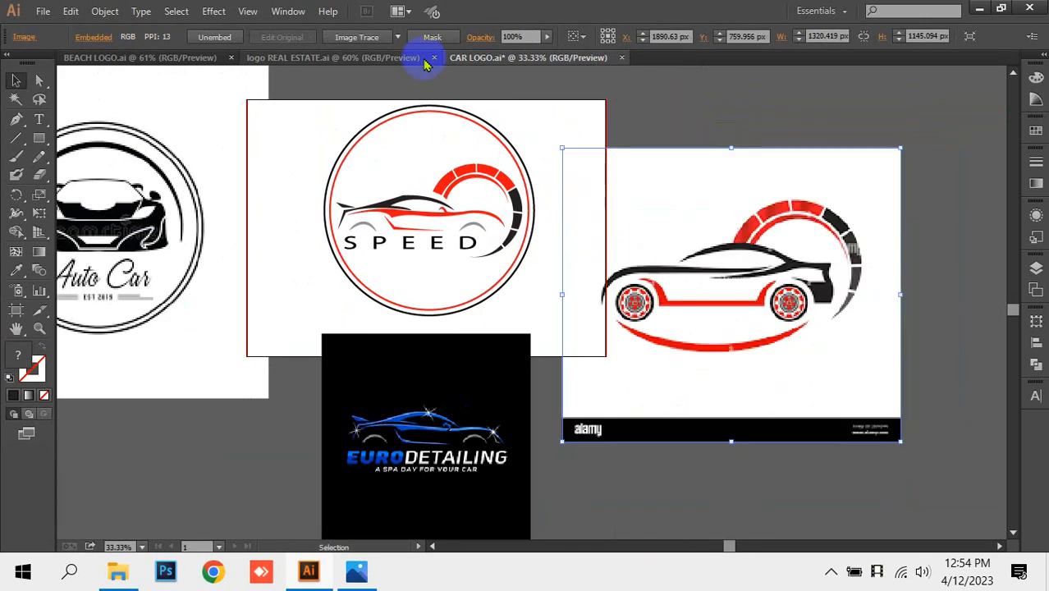
pyautogui.click(621, 58)
pyautogui.click(664, 307)
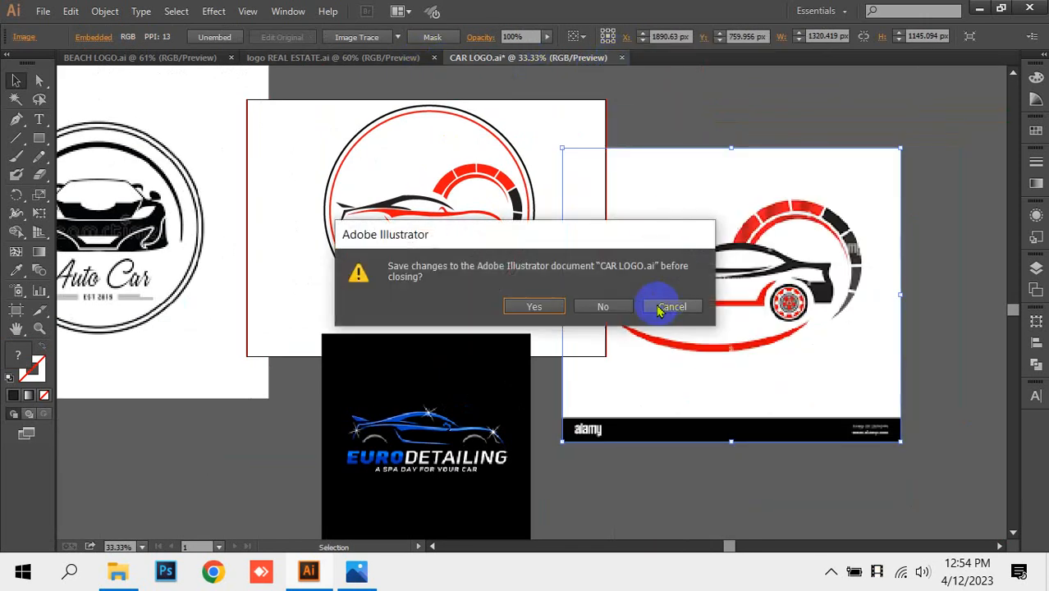
pyautogui.moveTo(456, 275); pyautogui.dragTo(365, 259)
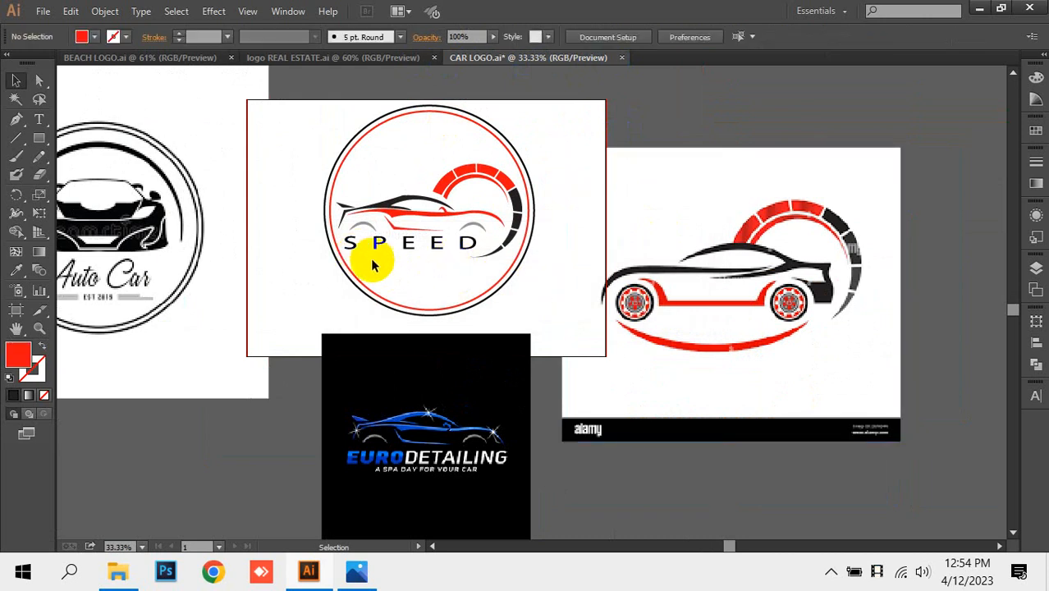
# Reposition the EURODETAILING reference image so it overlaps the artboard's bottom edge below the SPEED logo
pyautogui.moveTo(462, 348); pyautogui.dragTo(489, 258)
pyautogui.moveTo(364, 344); pyautogui.dragTo(676, 429)
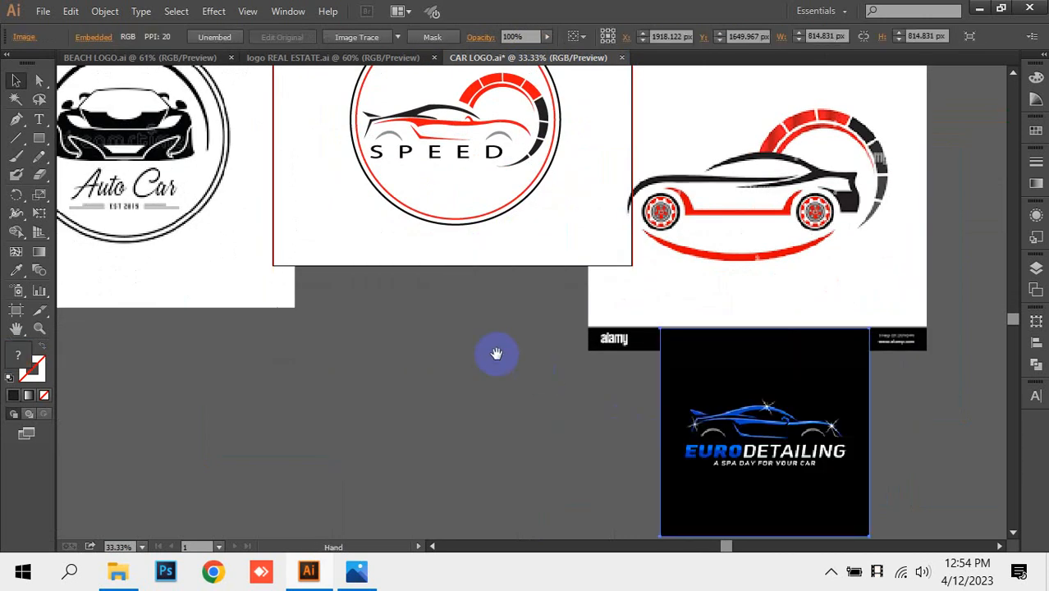
pyautogui.moveTo(801, 452); pyautogui.dragTo(366, 255)
pyautogui.moveTo(291, 226); pyautogui.dragTo(452, 326)
pyautogui.moveTo(373, 293); pyautogui.dragTo(641, 468)
pyautogui.moveTo(624, 377); pyautogui.dragTo(461, 232)
# Inspect the EURODETAILING and Auto Car reference images up close, including their lettering and car outlines
pyautogui.moveTo(371, 251); pyautogui.dragTo(528, 365)
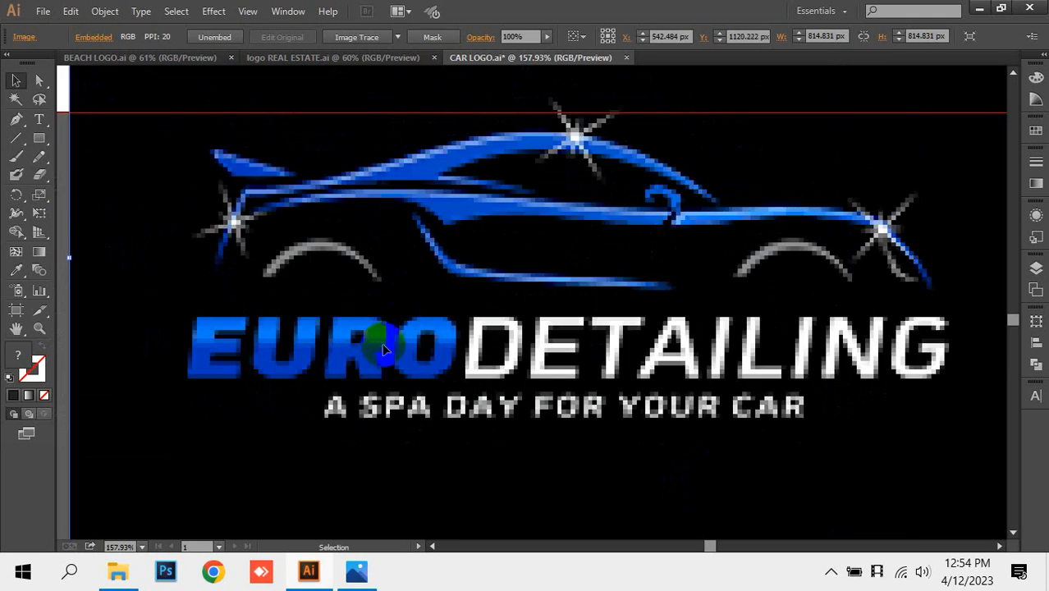
pyautogui.hotkey('ctrl', '-')
pyautogui.hotkey('ctrl', '-')
pyautogui.hotkey('ctrl', '-')
pyautogui.moveTo(232, 242); pyautogui.dragTo(627, 394)
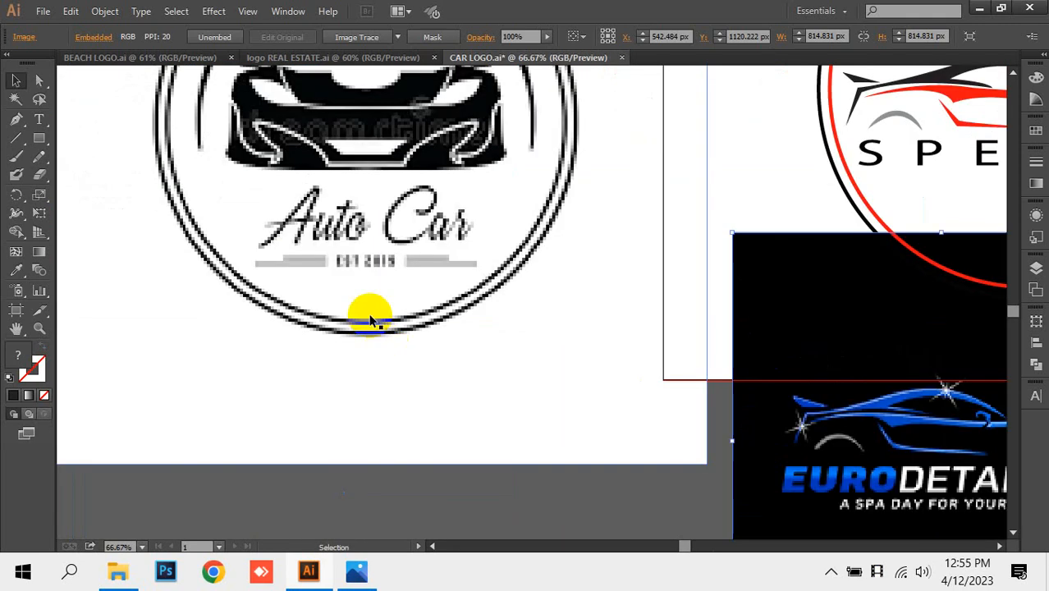
pyautogui.hotkey('ctrl', '-')
pyautogui.hotkey('ctrl', '-')
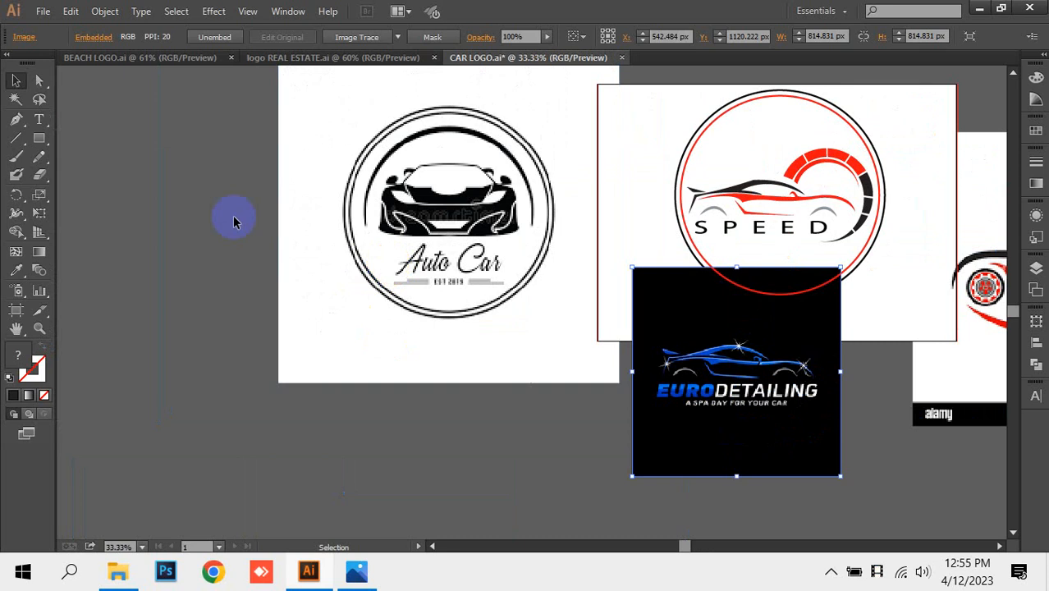
# Close CAR LOGO.ai without saving its changes and bring up the REAL ESTATE logo document
pyautogui.click(622, 59)
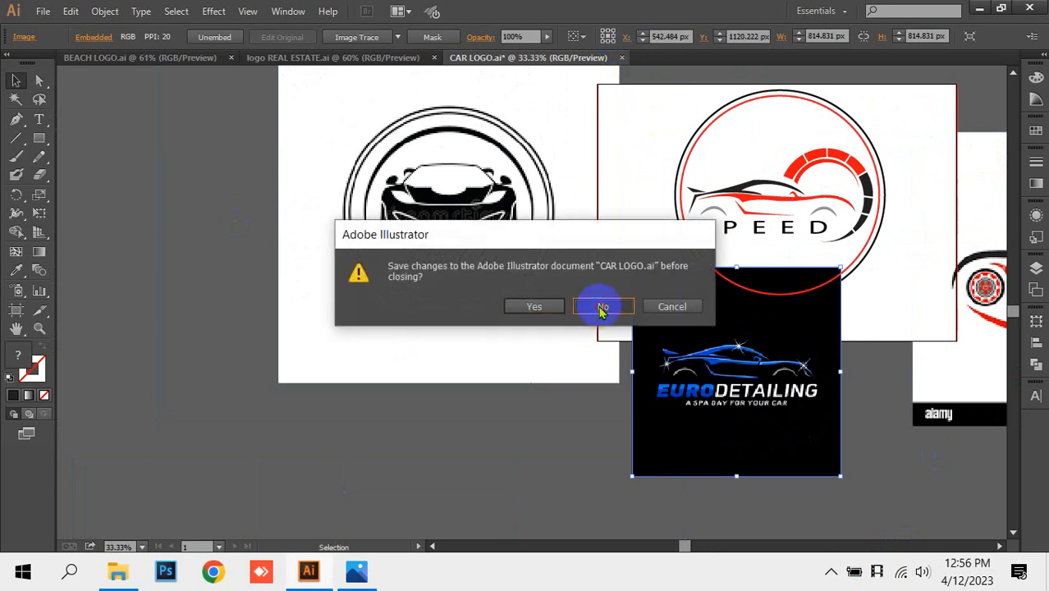
pyautogui.click(602, 307)
pyautogui.hotkey('ctrl', '0')
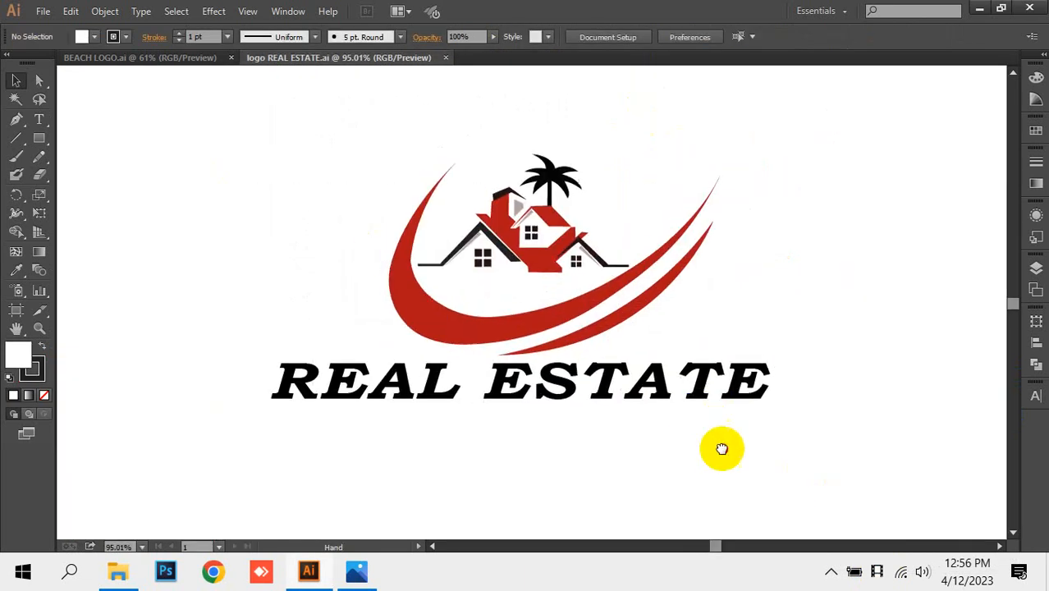
# Ungroup the REAL ESTATE logo so the lettering and the house artwork can be edited separately
pyautogui.moveTo(721, 449); pyautogui.dragTo(722, 462)
pyautogui.click(738, 339)
pyautogui.click(723, 368)
pyautogui.rightClick(700, 343)
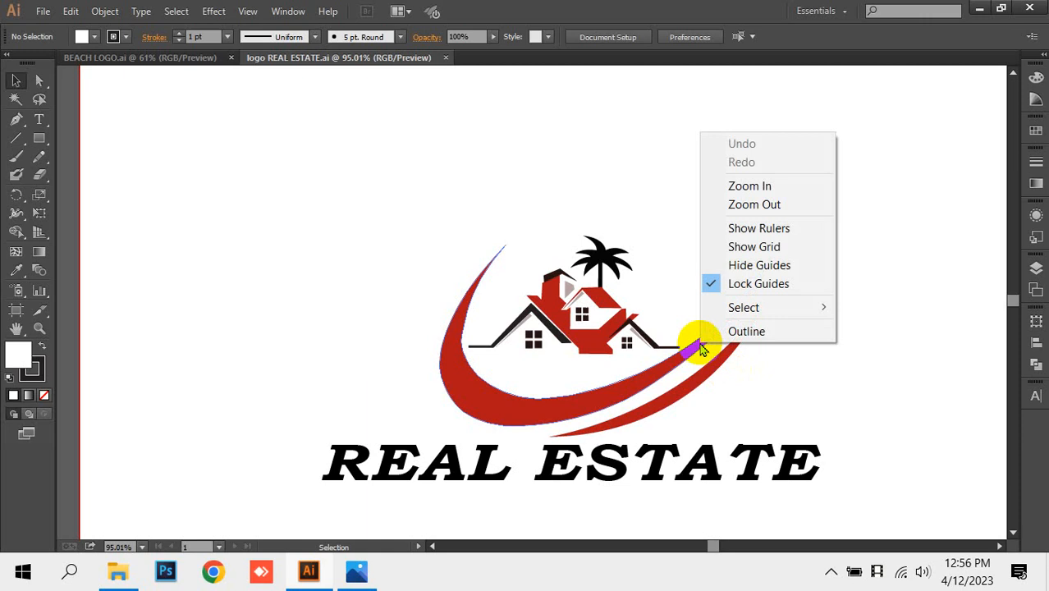
pyautogui.click(679, 347)
pyautogui.rightClick(702, 349)
pyautogui.click(731, 440)
pyautogui.click(737, 404)
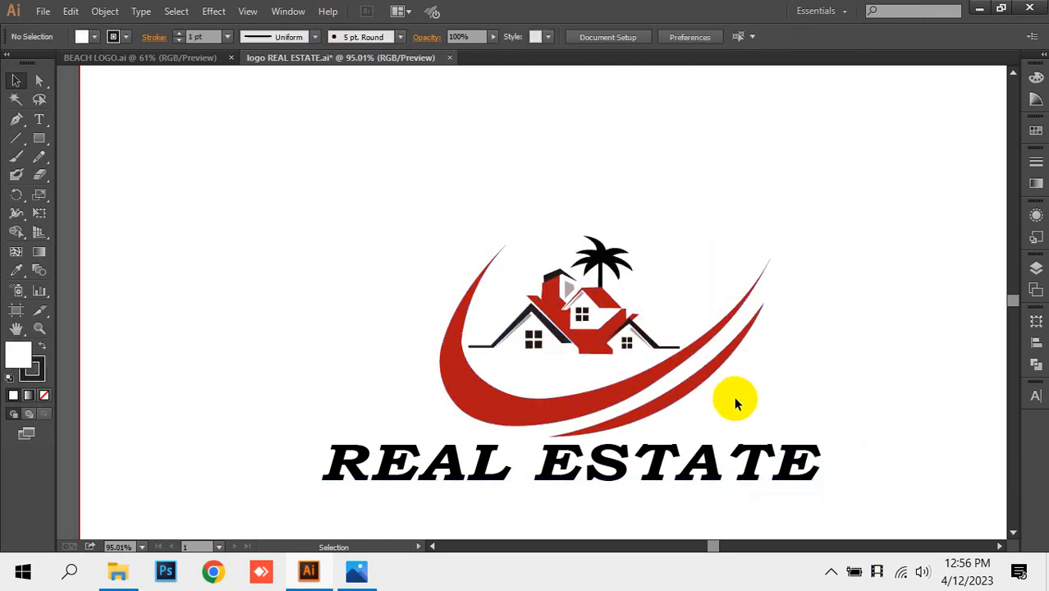
# Ungroup the house-and-swoosh artwork and delete the red swooshes beneath the houses
pyautogui.click(615, 364)
pyautogui.rightClick(646, 375)
pyautogui.click(697, 471)
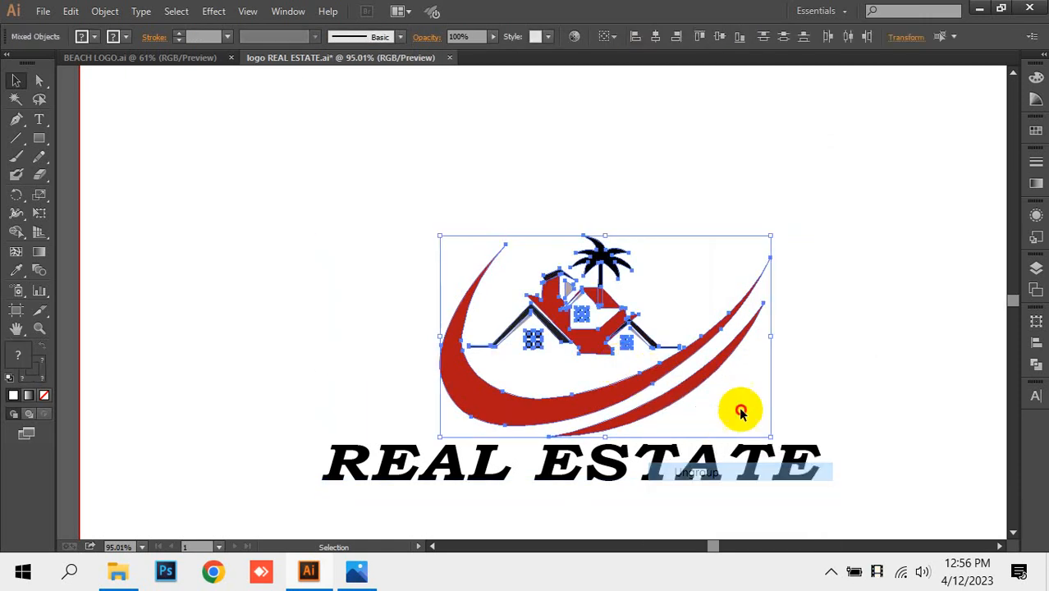
pyautogui.click(740, 413)
pyautogui.click(630, 369)
pyautogui.press('Delete')
# Enlarge the houses and palm tree about their centre to roughly twice their size and group them
pyautogui.moveTo(754, 382); pyautogui.dragTo(340, 206)
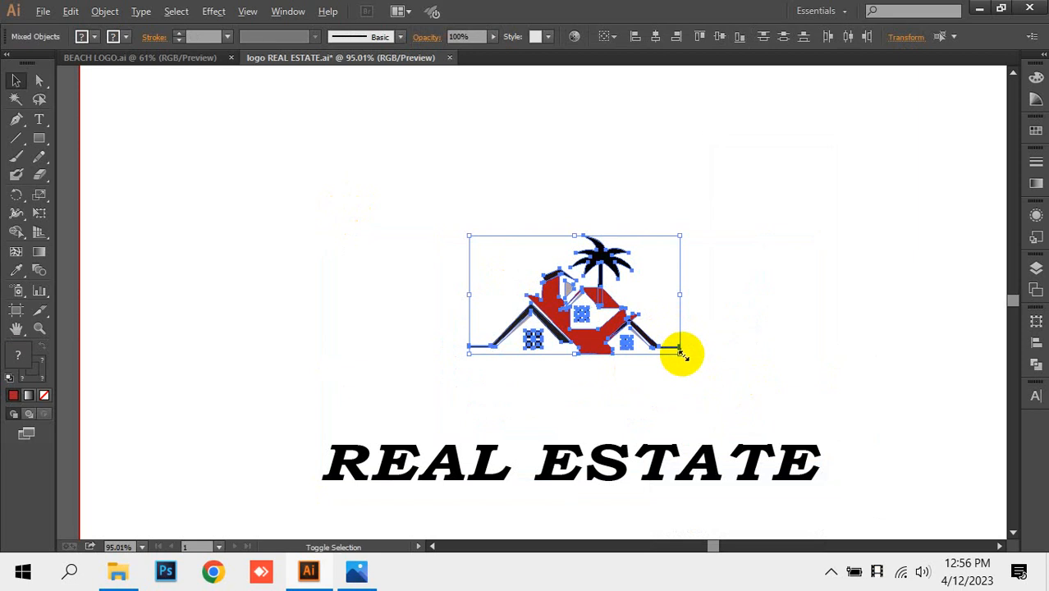
pyautogui.moveTo(680, 351); pyautogui.dragTo(809, 419)
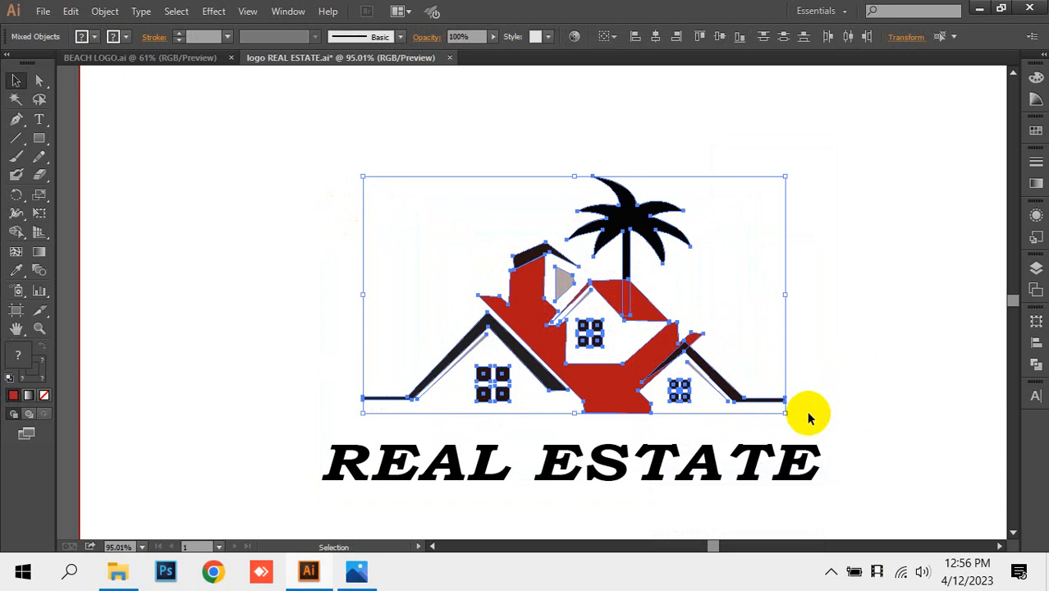
pyautogui.click(750, 304)
pyautogui.moveTo(803, 227); pyautogui.dragTo(332, 392)
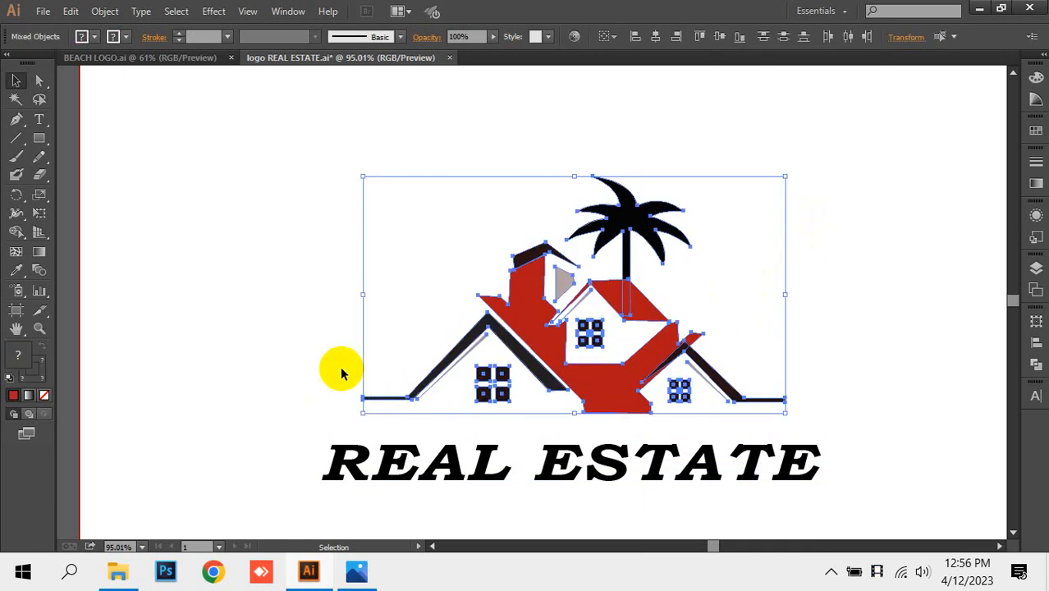
pyautogui.click(750, 218)
# Move the REAL ESTATE lettering up so it sits close beneath the enlarged house artwork
pyautogui.moveTo(732, 220); pyautogui.dragTo(515, 224)
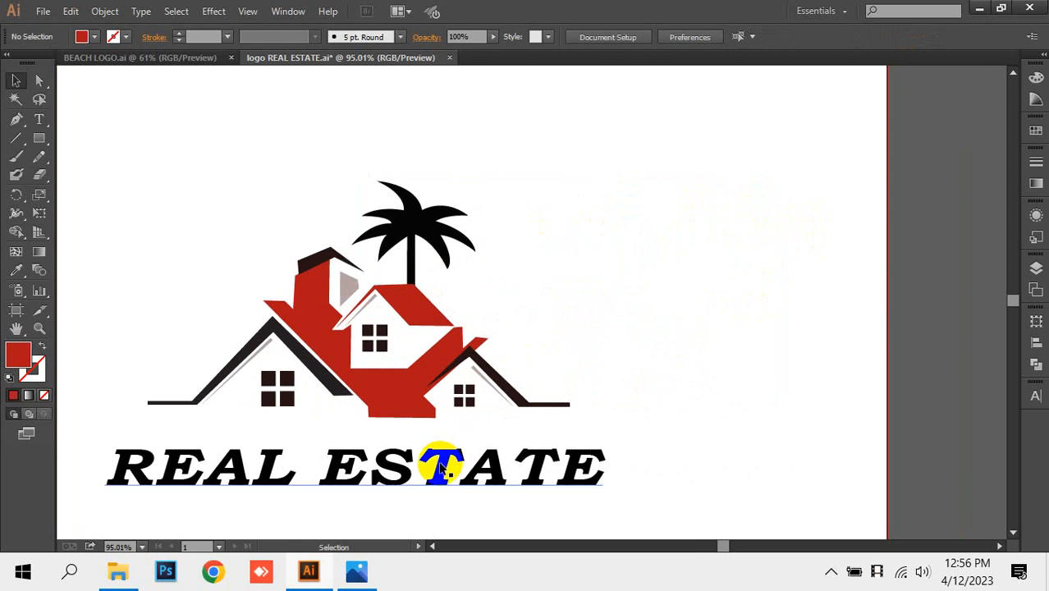
pyautogui.moveTo(445, 463)
pyautogui.mouseDown()
pyautogui.moveTo(445, 432)
pyautogui.moveTo(433, 451)
pyautogui.mouseUp()
pyautogui.click(553, 329)
pyautogui.click(651, 343)
pyautogui.press('z')
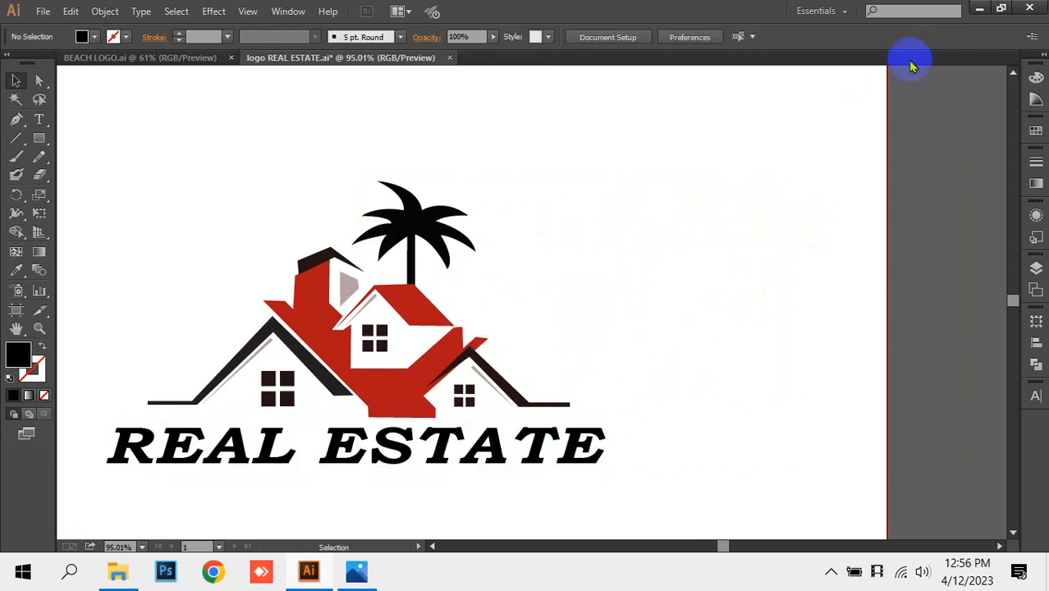
# Ungroup the house artwork so the large left house's black roof can be selected by itself
pyautogui.press('space')
pyautogui.moveTo(656, 194); pyautogui.dragTo(694, 170)
pyautogui.hotkey('ctrl', 'space')
pyautogui.moveTo(276, 185); pyautogui.dragTo(724, 412)
pyautogui.press('space')
pyautogui.moveTo(626, 391); pyautogui.dragTo(685, 369)
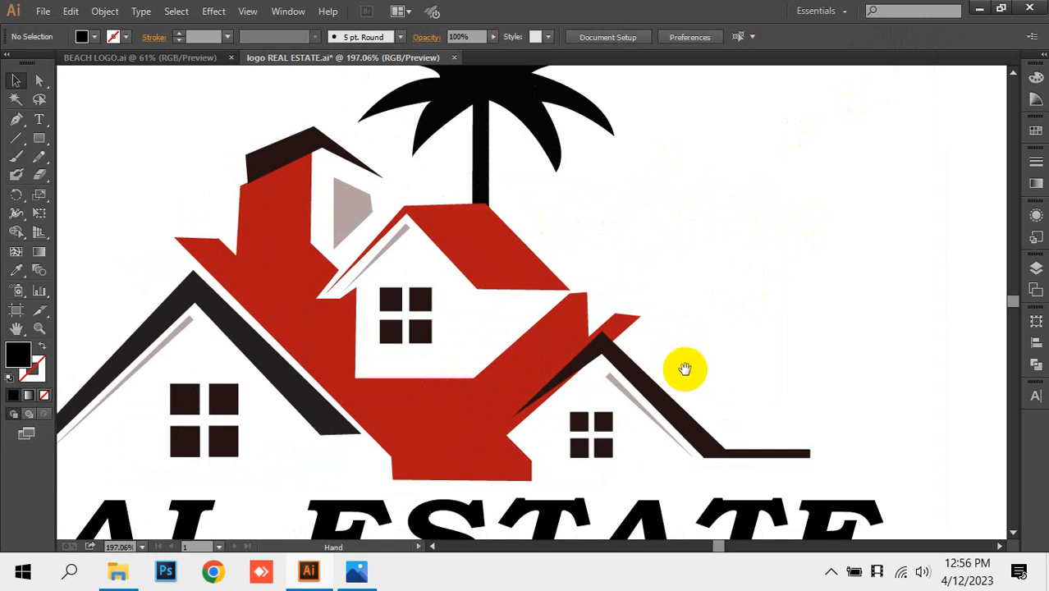
pyautogui.moveTo(153, 247); pyautogui.dragTo(545, 466)
pyautogui.press('space')
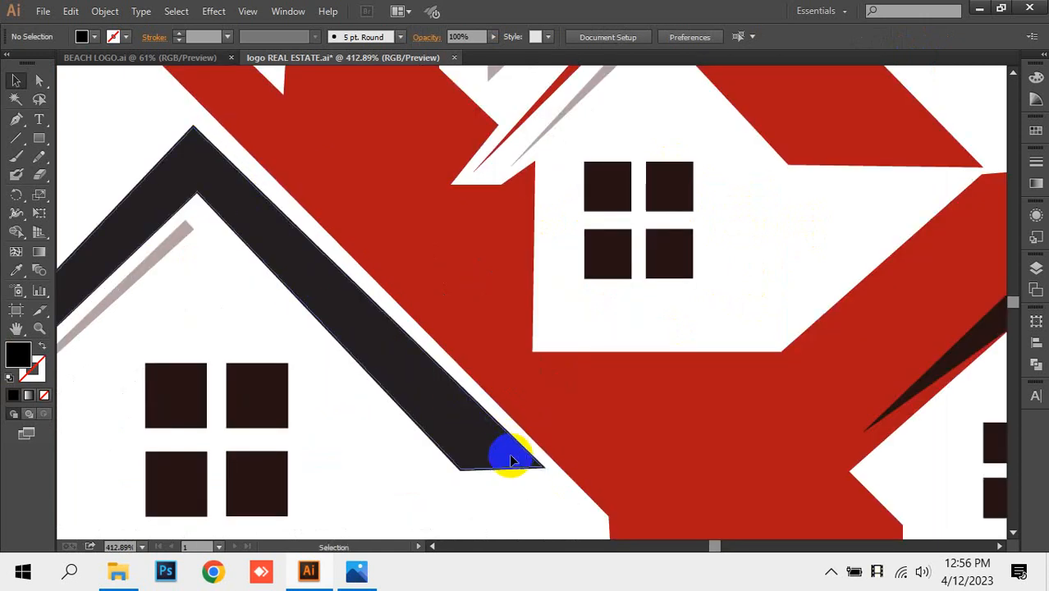
pyautogui.click(555, 468)
pyautogui.rightClick(509, 433)
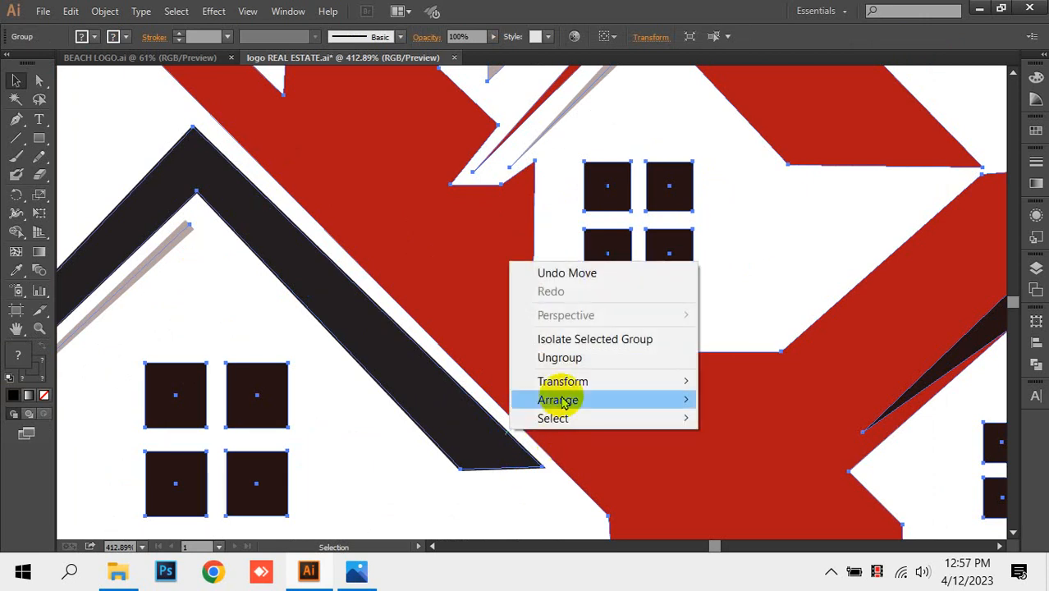
pyautogui.click(567, 358)
# Remove the stroke from the large left house's black roof shape
pyautogui.click(485, 458)
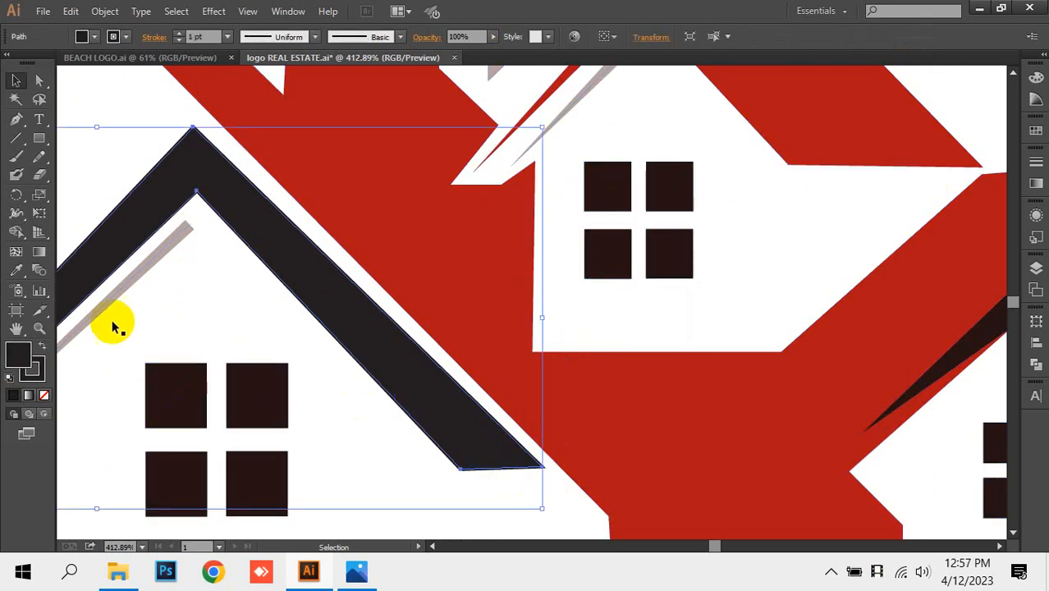
pyautogui.click(33, 374)
pyautogui.click(44, 395)
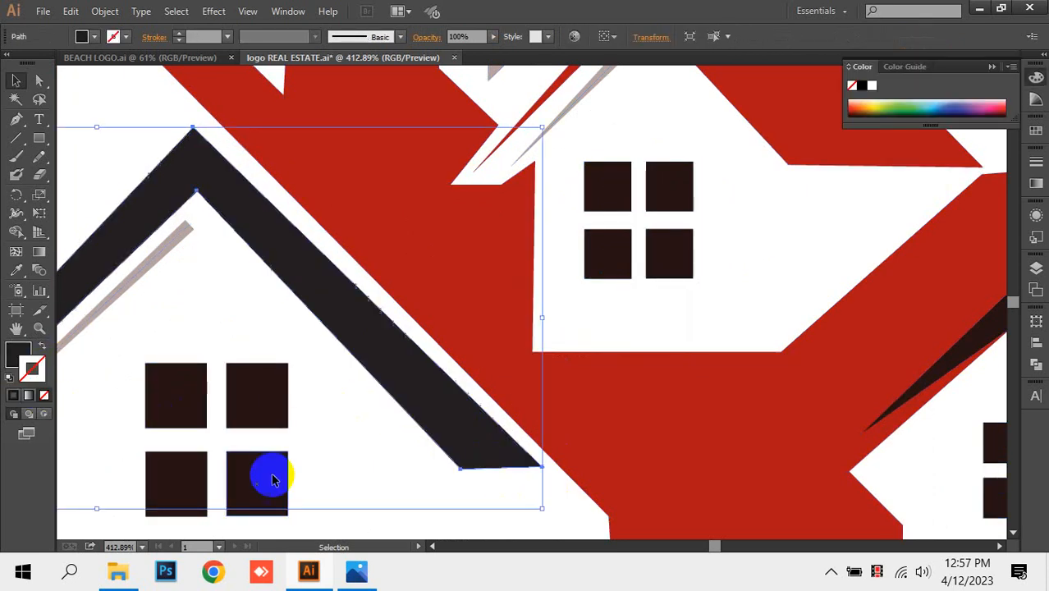
pyautogui.click(478, 523)
# Examine the white gap between the left house's black roof and the red shape along the roof's full slope
pyautogui.scroll(5, 160, 111)
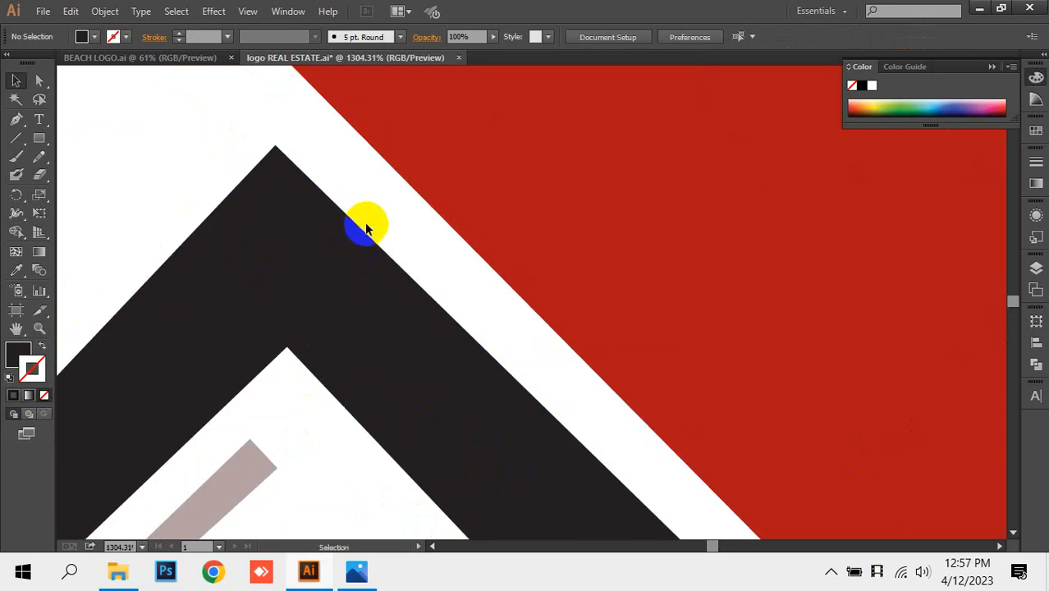
pyautogui.hotkey('ctrl', '-')
pyautogui.hotkey('ctrl', '-')
pyautogui.hotkey('ctrl', '-')
pyautogui.moveTo(666, 398); pyautogui.dragTo(569, 349)
pyautogui.moveTo(789, 478); pyautogui.dragTo(564, 264)
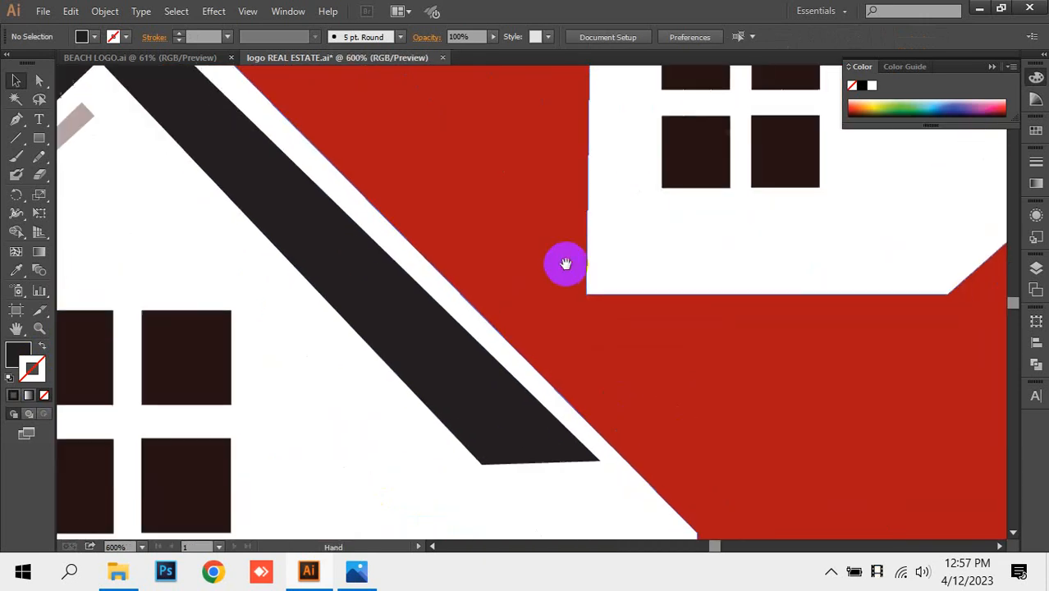
pyautogui.moveTo(606, 492); pyautogui.dragTo(553, 464)
pyautogui.hotkey('ctrl', '+')
pyautogui.hotkey('ctrl', '+')
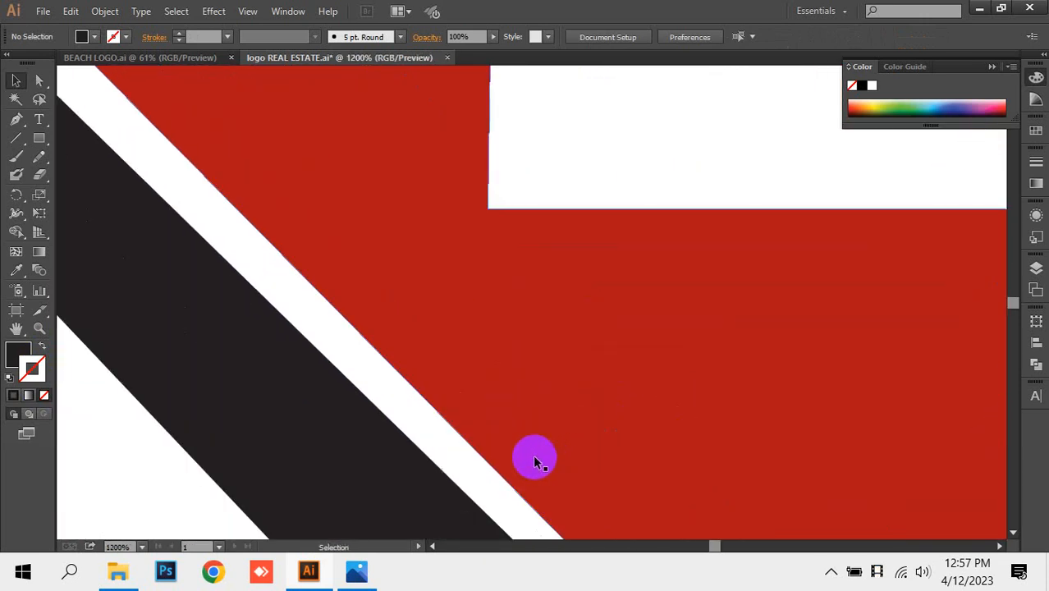
pyautogui.hotkey('ctrl', '-')
pyautogui.hotkey('ctrl', '-')
pyautogui.hotkey('ctrl', '-')
pyautogui.hotkey('ctrl', '-')
pyautogui.hotkey('ctrl', '-')
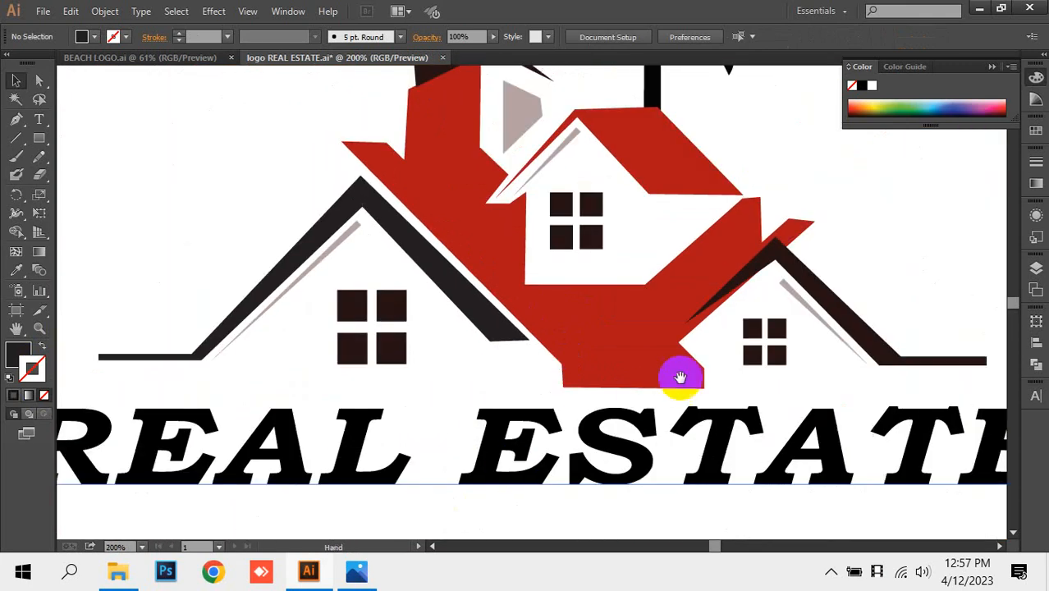
# Move the small right house's dark roof and grey accent slightly outward and down, leaving a white gap beside the red shape
pyautogui.moveTo(680, 378); pyautogui.dragTo(577, 377)
pyautogui.click(694, 275)
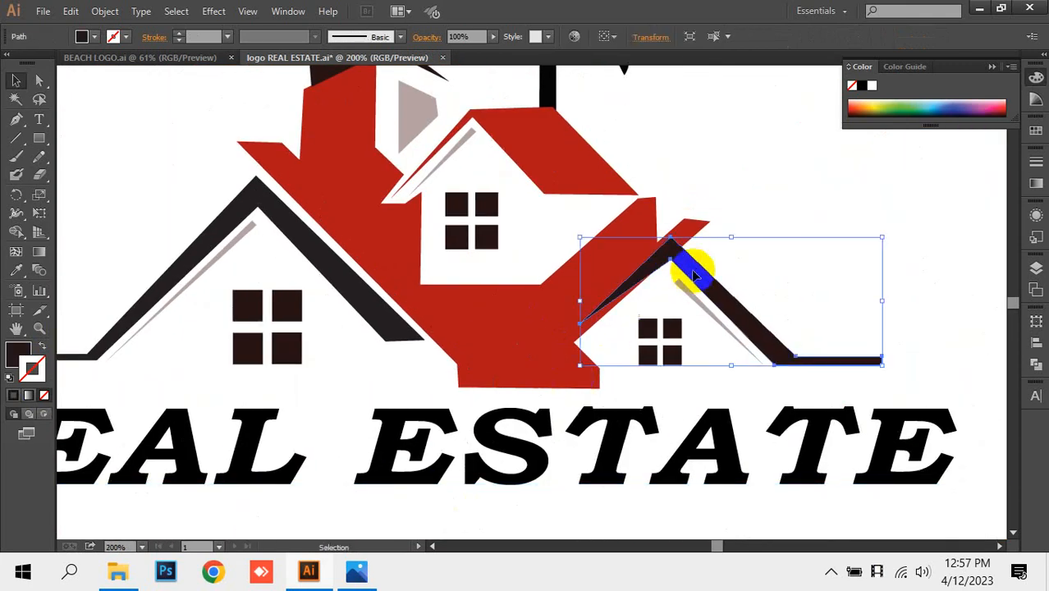
pyautogui.moveTo(703, 278); pyautogui.dragTo(726, 285)
pyautogui.click(772, 257)
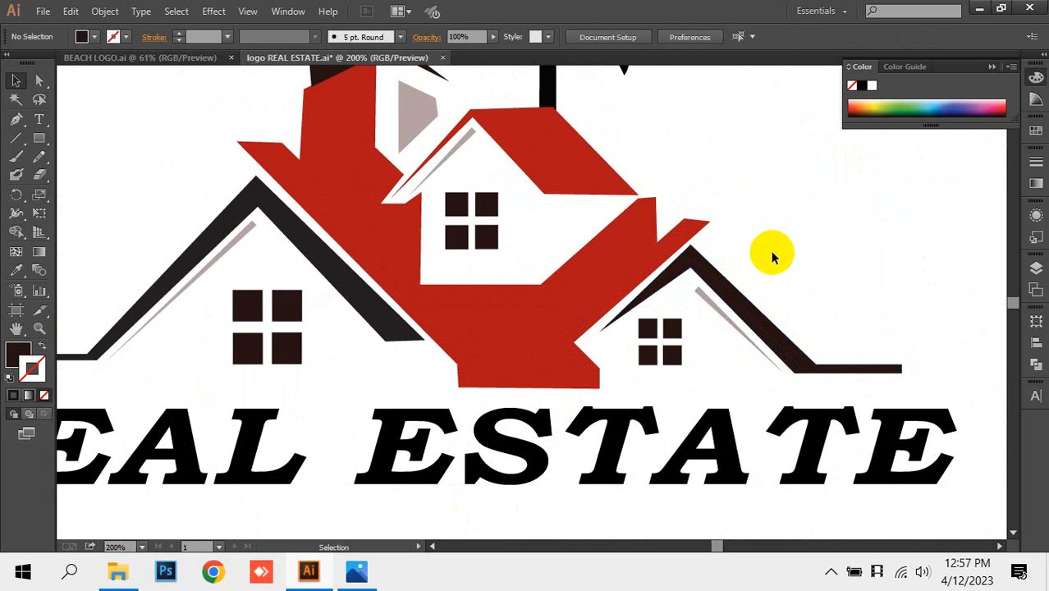
pyautogui.moveTo(772, 252); pyautogui.dragTo(752, 263)
pyautogui.moveTo(731, 306); pyautogui.dragTo(731, 311)
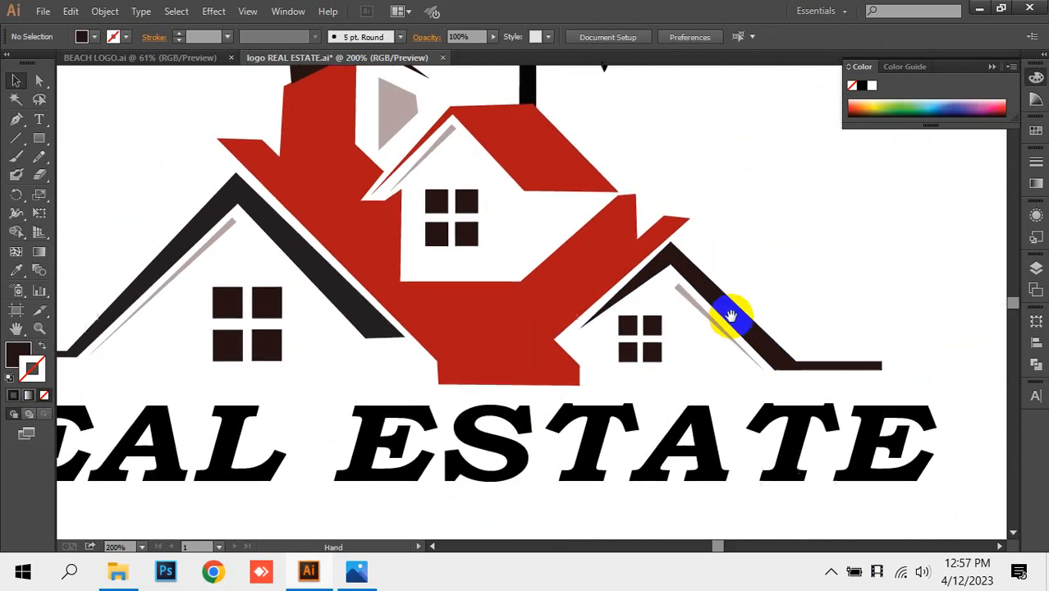
# Review the edited REAL ESTATE logo on its artboard together with the surrounding reference images
pyautogui.click(563, 476)
pyautogui.hotkey('ctrl', '-')
pyautogui.hotkey('ctrl', '-')
pyautogui.hotkey('ctrl', '-')
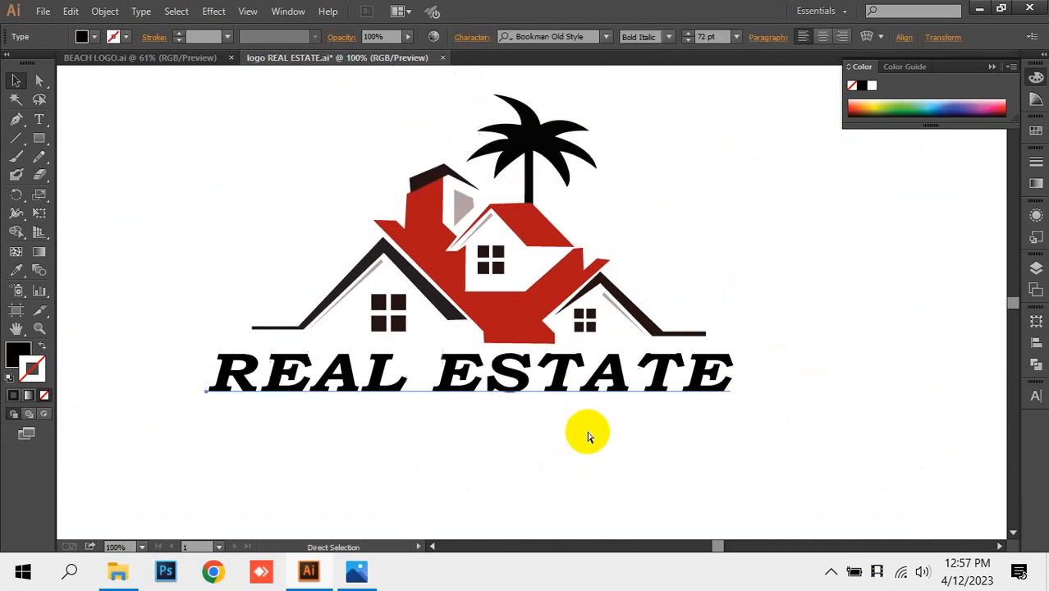
pyautogui.hotkey('ctrl', '-')
pyautogui.hotkey('ctrl', '-')
pyautogui.hotkey('ctrl', '-')
pyautogui.hotkey('ctrl', '-')
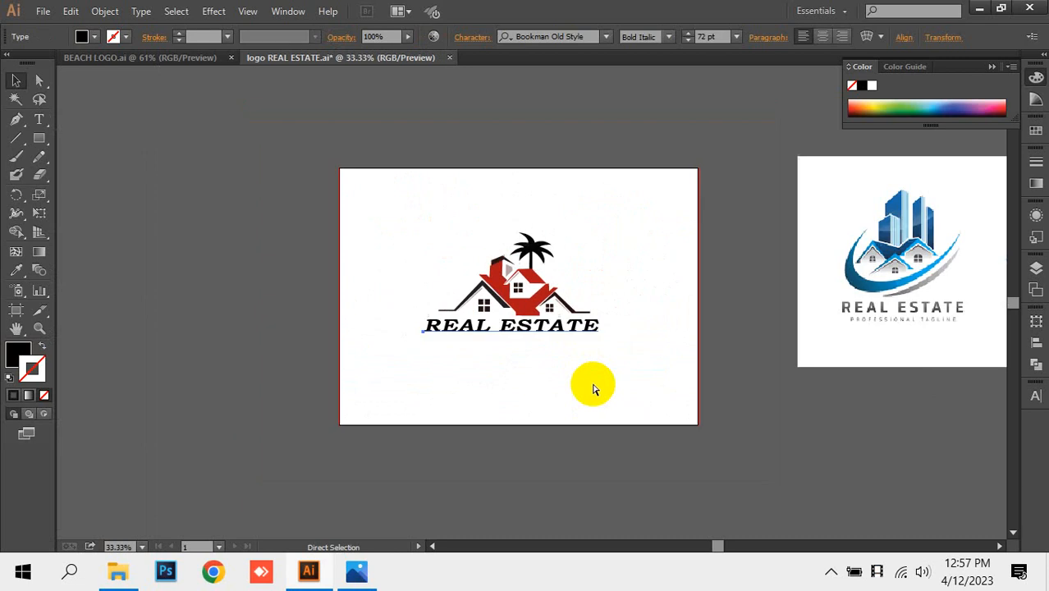
pyautogui.moveTo(165, 226); pyautogui.dragTo(298, 343)
pyautogui.moveTo(326, 332); pyautogui.dragTo(343, 309)
pyautogui.hotkey('ctrl', 'space')
pyautogui.moveTo(127, 261); pyautogui.dragTo(549, 433)
# Compare the blue REAL ESTATE and red REAL ESTATE CONSTRUCTION LLC. reference images with the edited logo
pyautogui.moveTo(697, 326); pyautogui.dragTo(361, 370)
pyautogui.moveTo(997, 252); pyautogui.dragTo(481, 378)
pyautogui.moveTo(861, 380); pyautogui.dragTo(785, 402)
pyautogui.moveTo(718, 442); pyautogui.dragTo(703, 349)
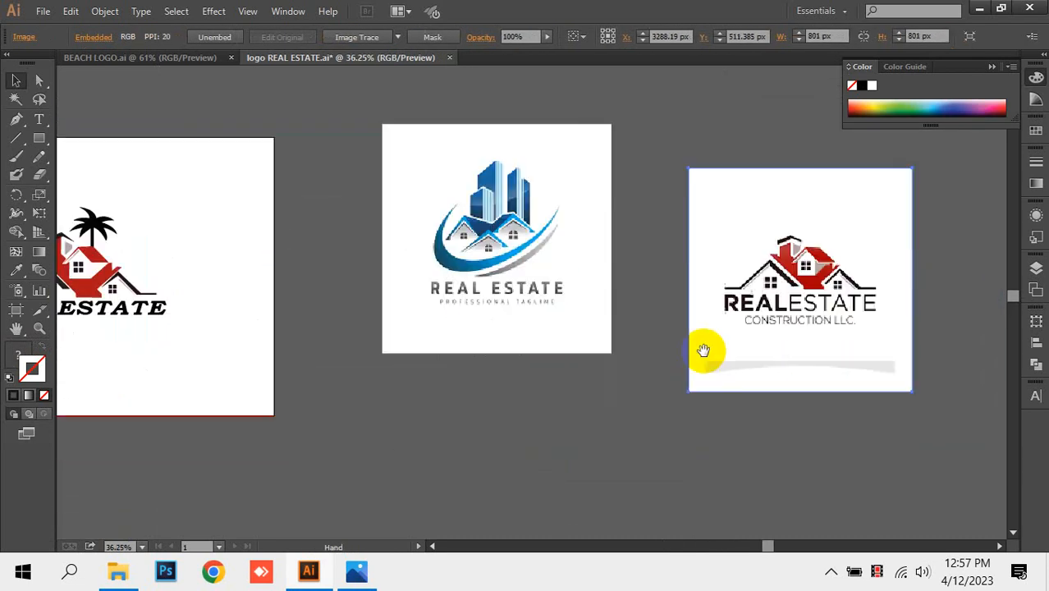
pyautogui.moveTo(816, 318); pyautogui.dragTo(729, 371)
pyautogui.moveTo(485, 377); pyautogui.dragTo(737, 386)
pyautogui.moveTo(813, 353); pyautogui.dragTo(617, 369)
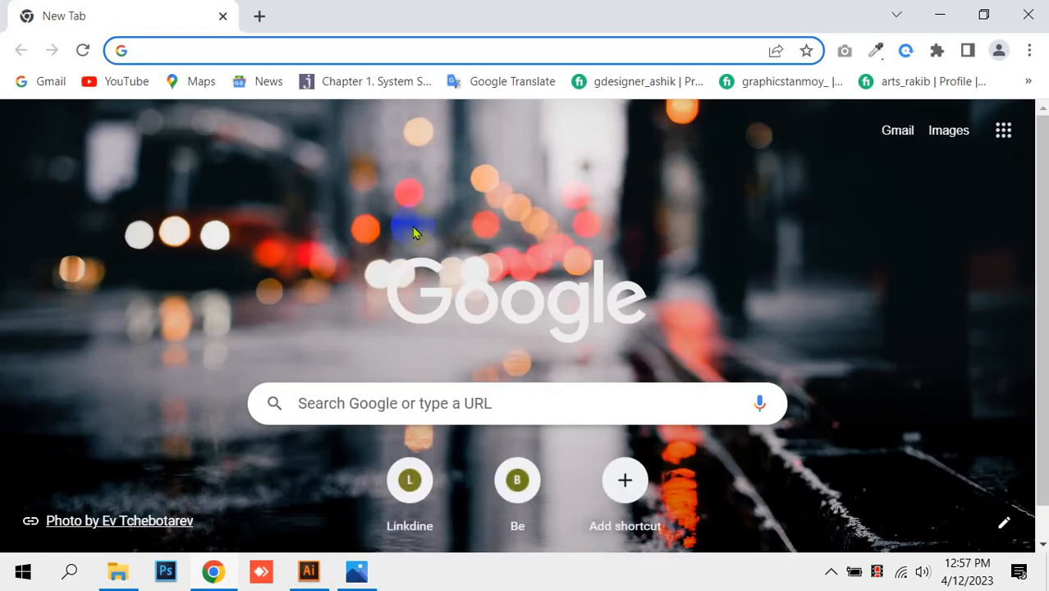
# Switch to Chrome, search Google for "real estate logo 99designs" and browse the image results
pyautogui.write('REAL ')
pyautogui.write('EASTATE LOGO')
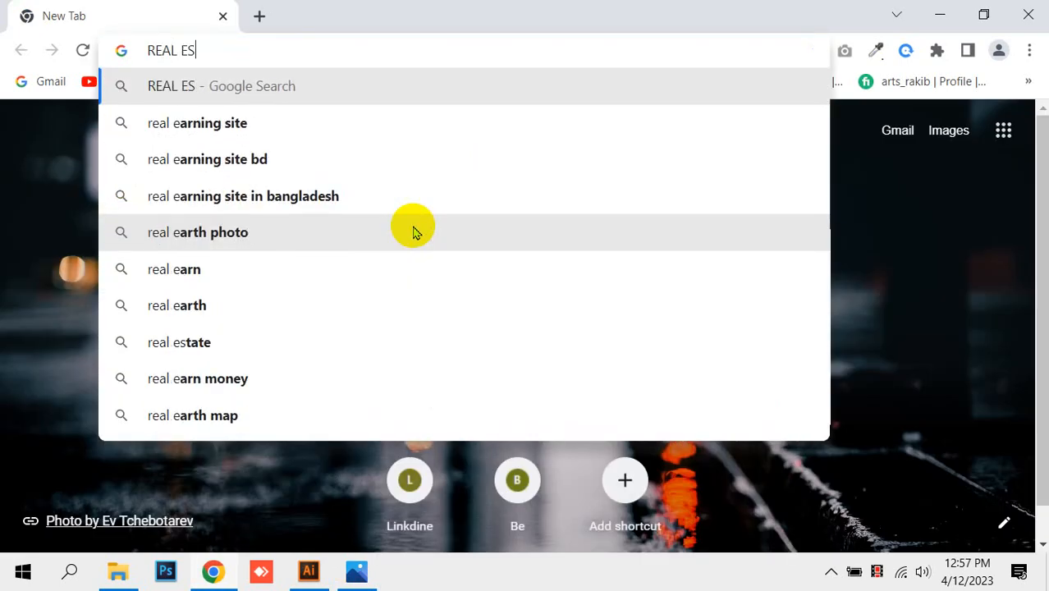
pyautogui.write(' 99DESIGN')
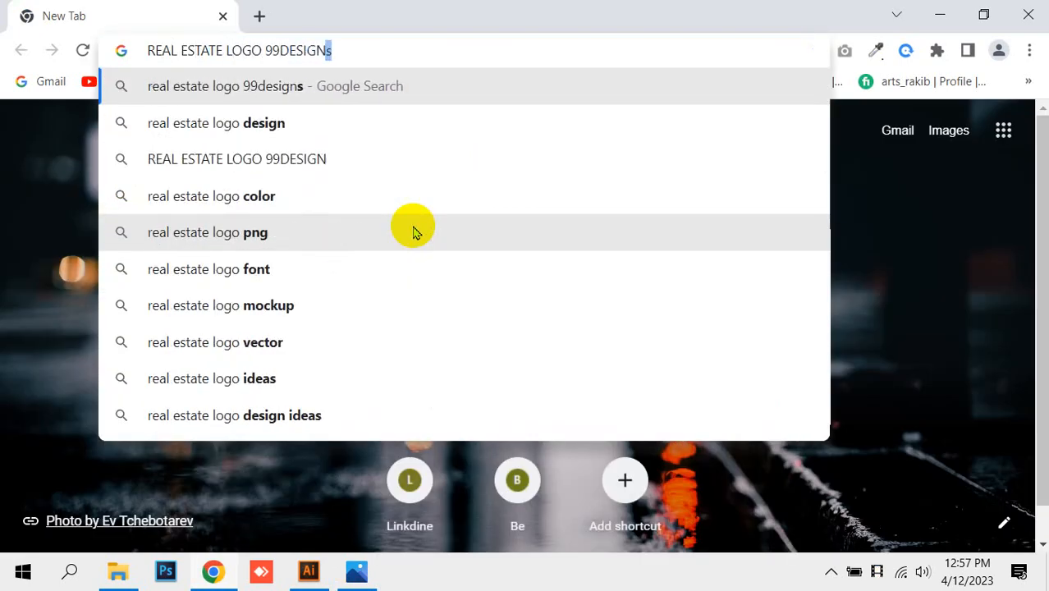
pyautogui.press('Return')
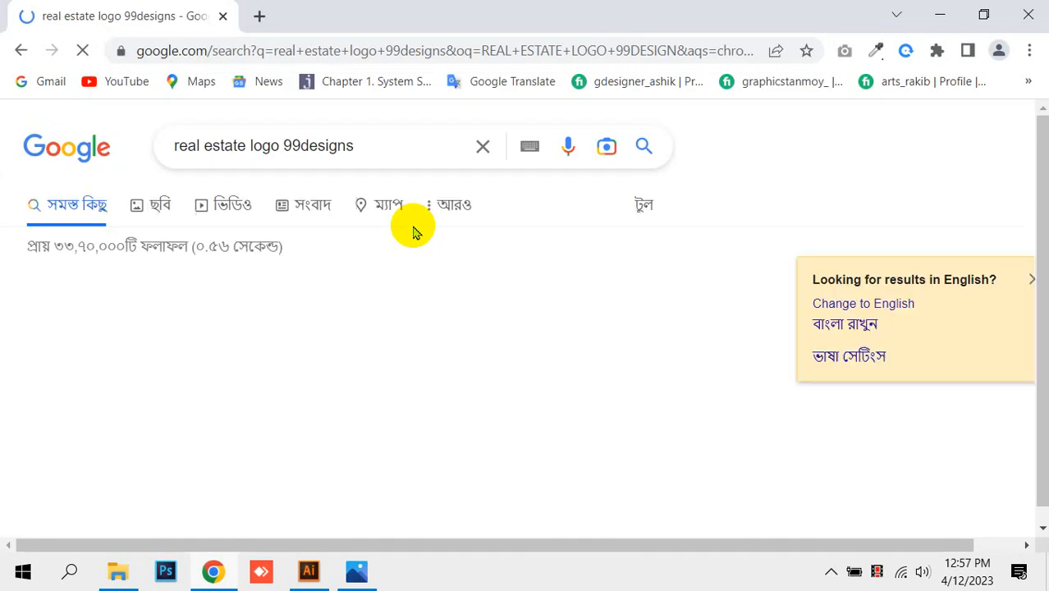
pyautogui.click(148, 206)
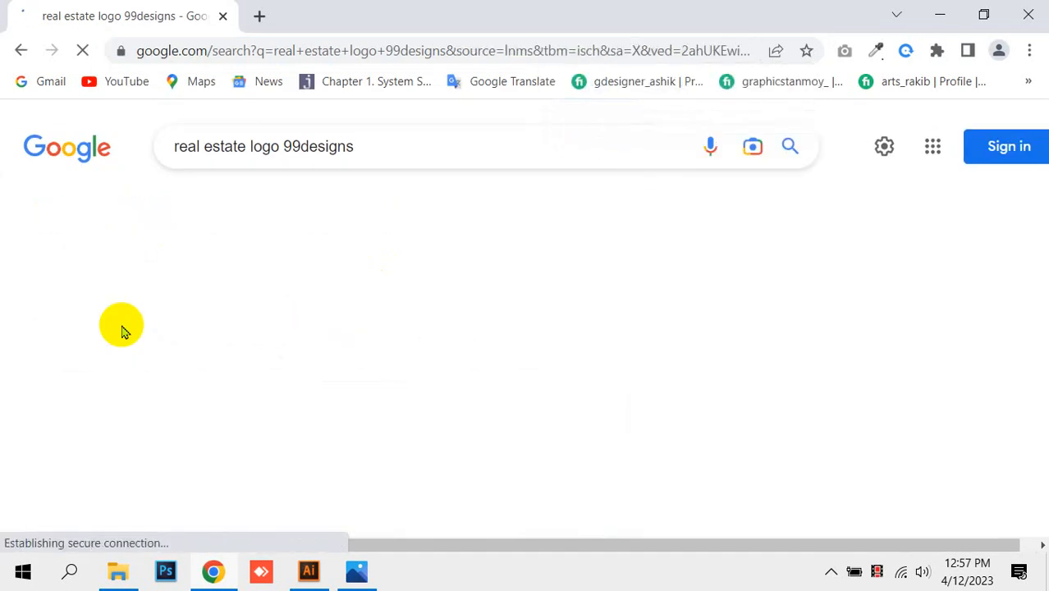
pyautogui.scroll(-15, 470, 319)
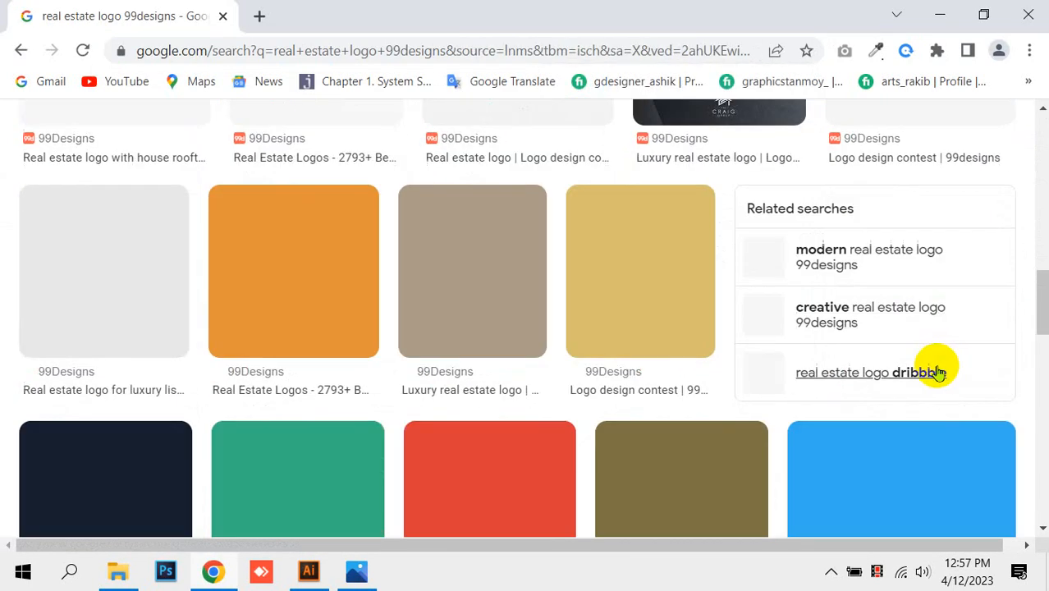
# Browse the "real estate logo 99designs" image results and preview several logos, including Service 1st and Turnkey Media
pyautogui.scroll(2, 725, 338)
pyautogui.scroll(-4, 725, 338)
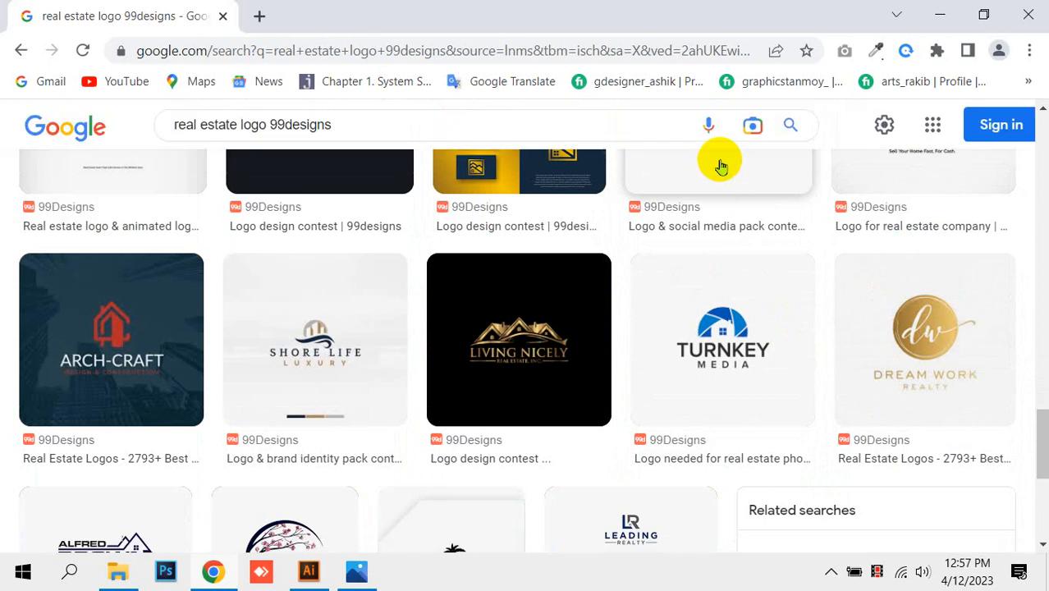
pyautogui.click(719, 160)
pyautogui.scroll(-3, 445, 289)
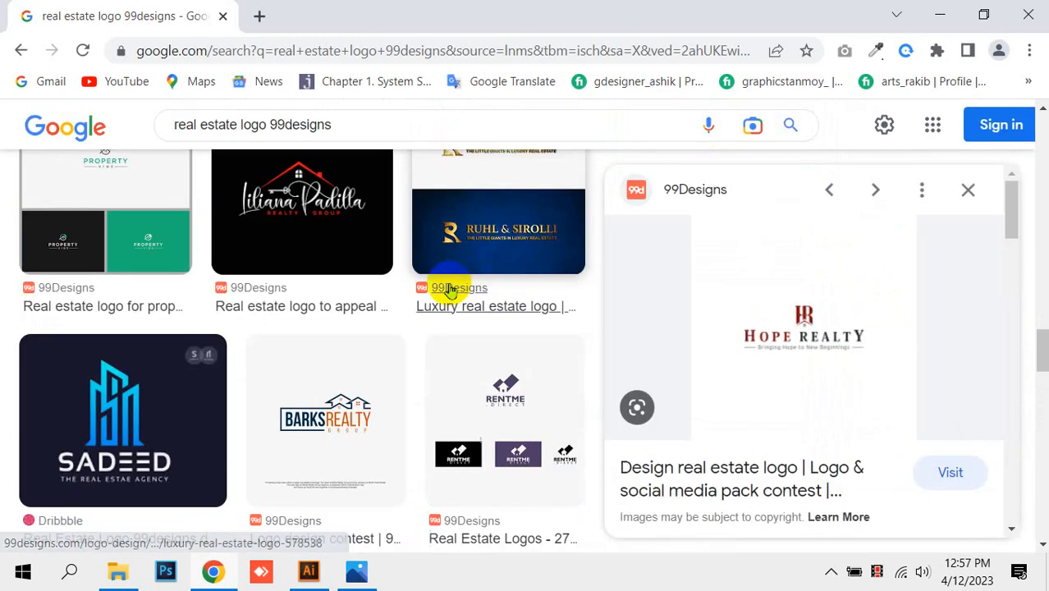
pyautogui.click(381, 377)
pyautogui.scroll(-3, 843, 362)
pyautogui.scroll(-5, 311, 297)
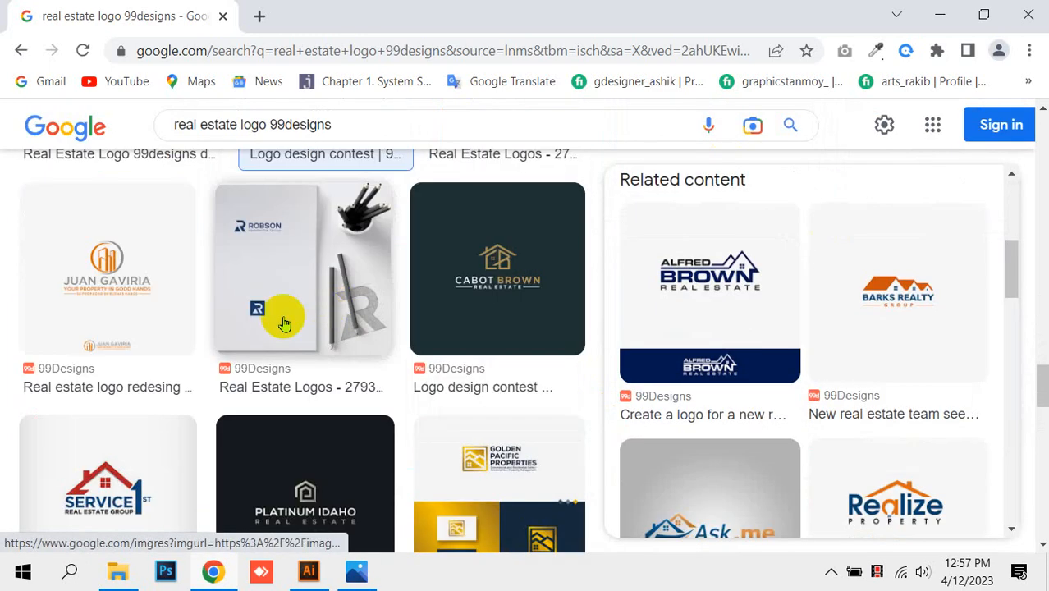
pyautogui.scroll(-3, 152, 445)
pyautogui.click(102, 316)
pyautogui.scroll(-5, 419, 304)
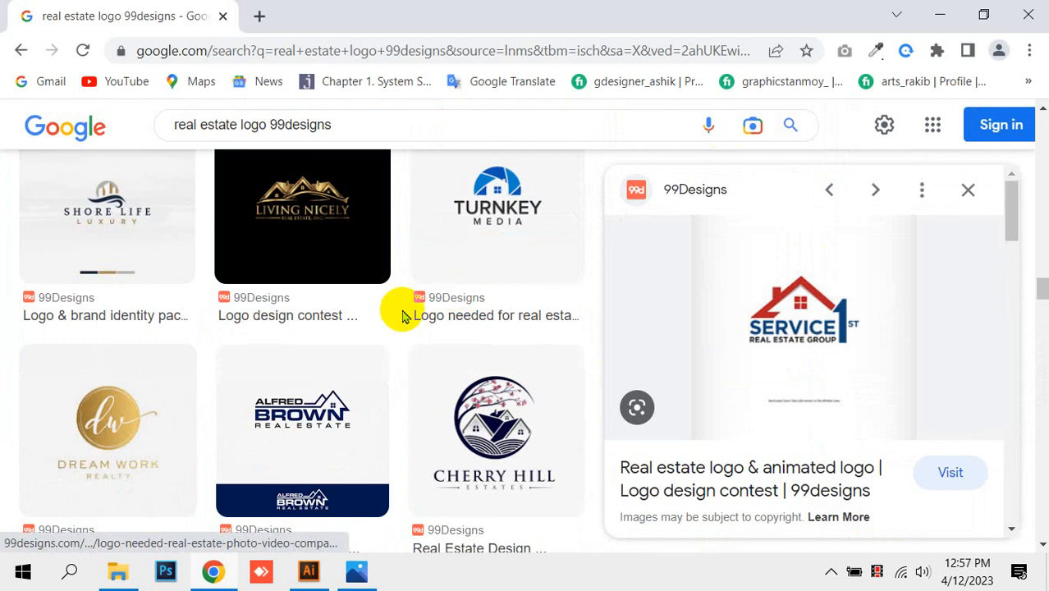
pyautogui.click(454, 244)
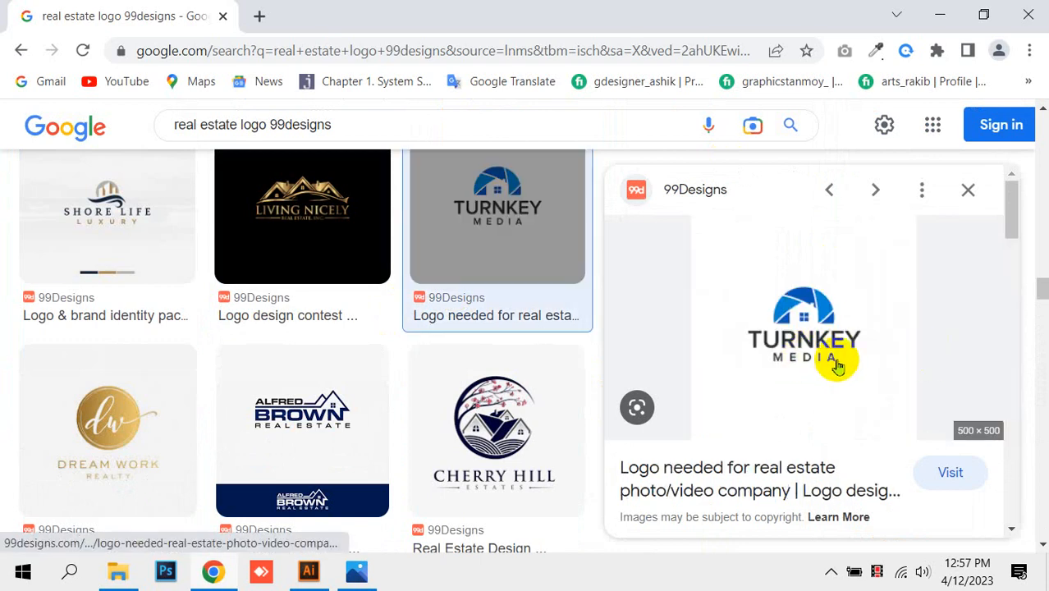
pyautogui.scroll(-2, 370, 347)
pyautogui.click(286, 248)
# Switch to Illustrator and compare the REAL ESTATE logo with the construction logo and the sheet of real estate reference logos
pyautogui.click(309, 572)
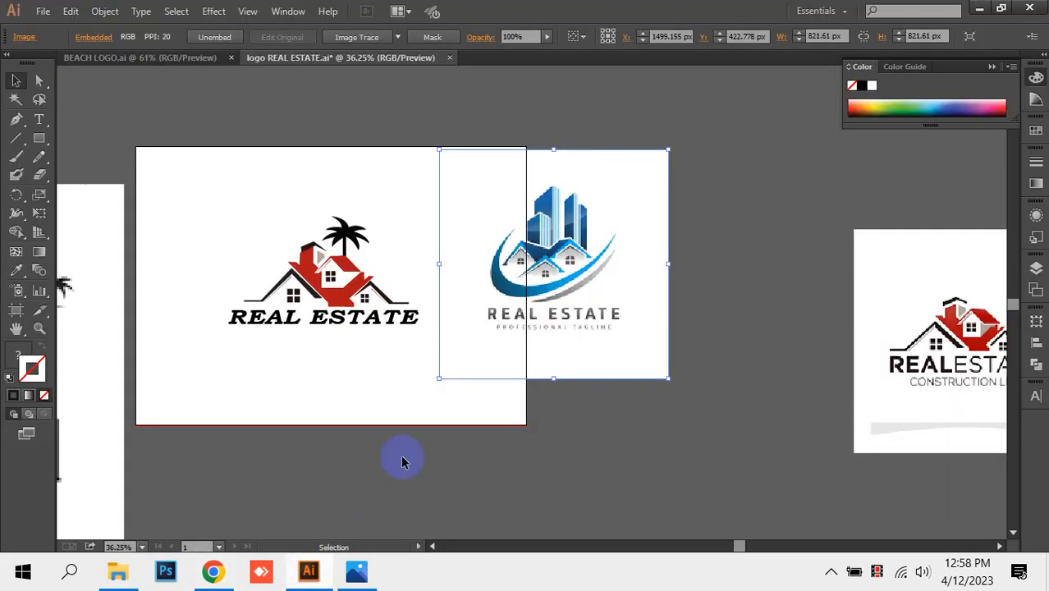
pyautogui.click(334, 336)
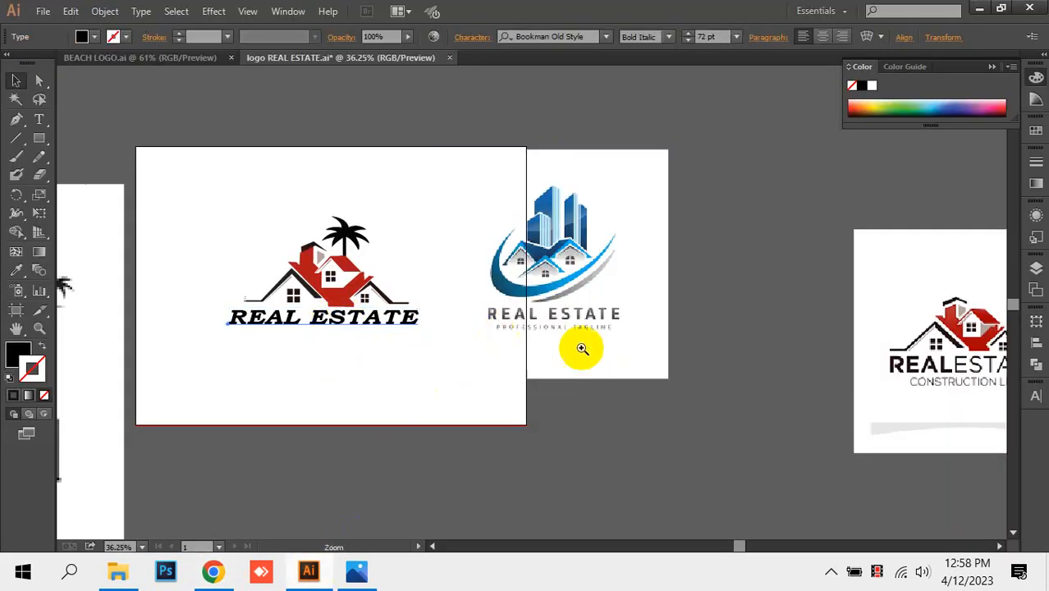
pyautogui.moveTo(716, 377); pyautogui.dragTo(483, 343)
pyautogui.moveTo(586, 314); pyautogui.dragTo(985, 415)
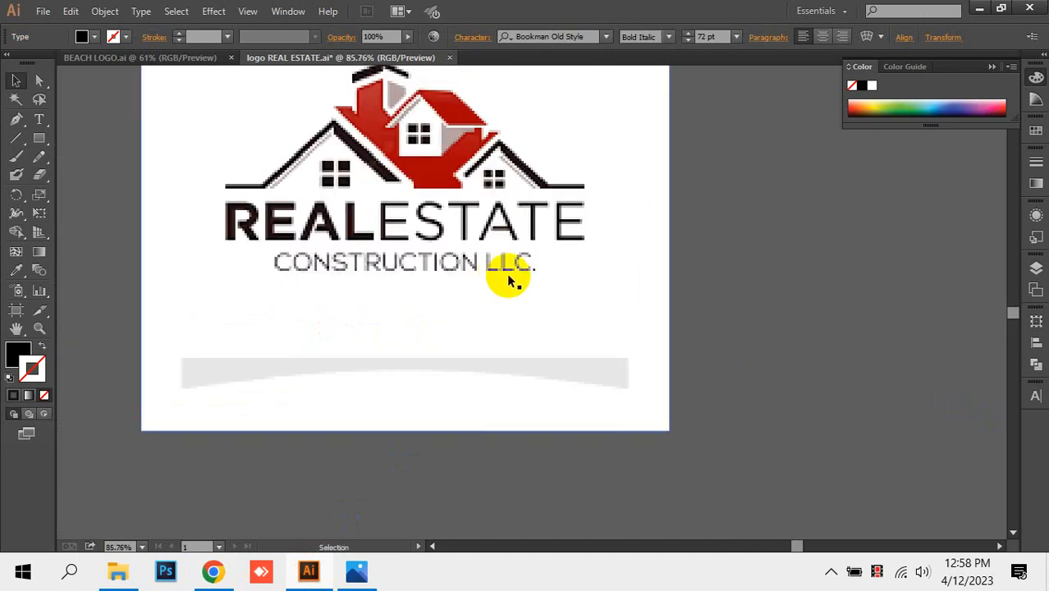
pyautogui.hotkey('ctrl', '0')
pyautogui.moveTo(59, 317); pyautogui.dragTo(297, 294)
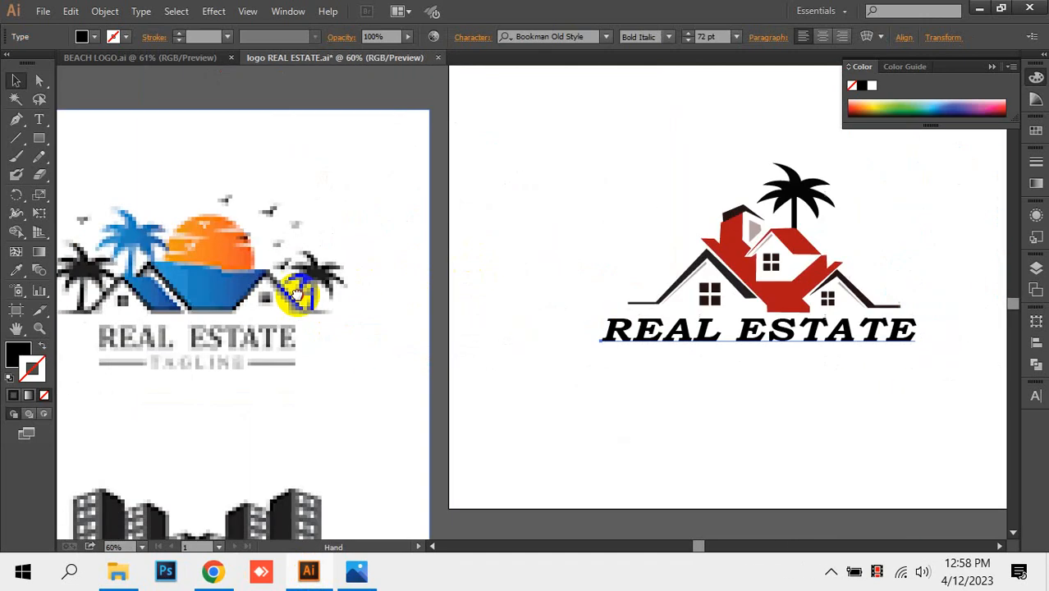
pyautogui.moveTo(180, 398); pyautogui.dragTo(368, 367)
pyautogui.moveTo(156, 421); pyautogui.dragTo(422, 306)
pyautogui.moveTo(194, 359); pyautogui.dragTo(627, 340)
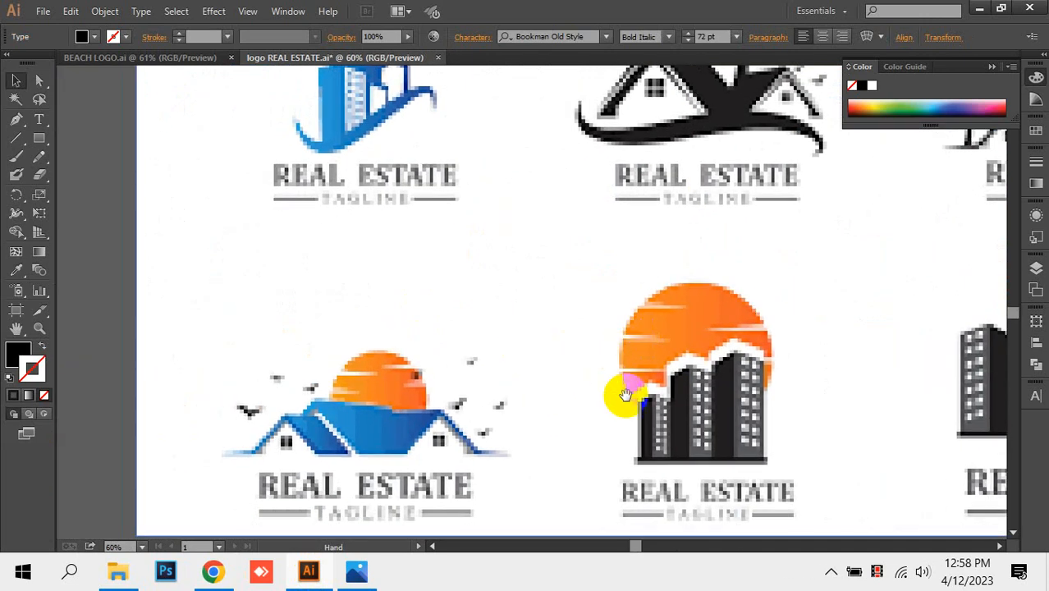
pyautogui.moveTo(830, 430); pyautogui.dragTo(406, 452)
pyautogui.moveTo(925, 295); pyautogui.dragTo(221, 446)
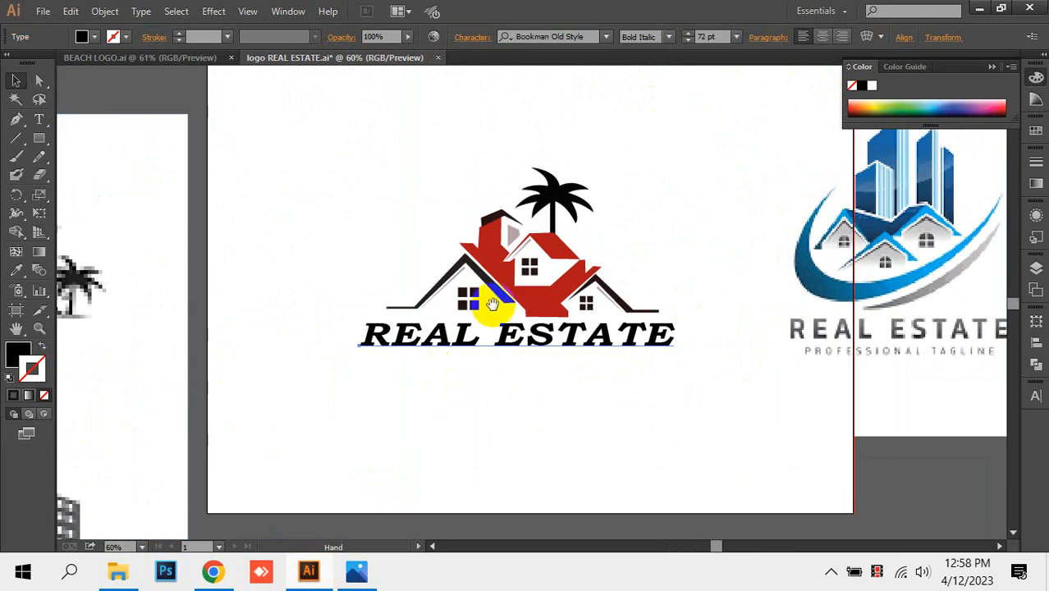
# Show the rulers and place a horizontal guide near the base line of the left house
pyautogui.click(542, 379)
pyautogui.moveTo(321, 249); pyautogui.dragTo(739, 396)
pyautogui.moveTo(686, 409); pyautogui.dragTo(681, 457)
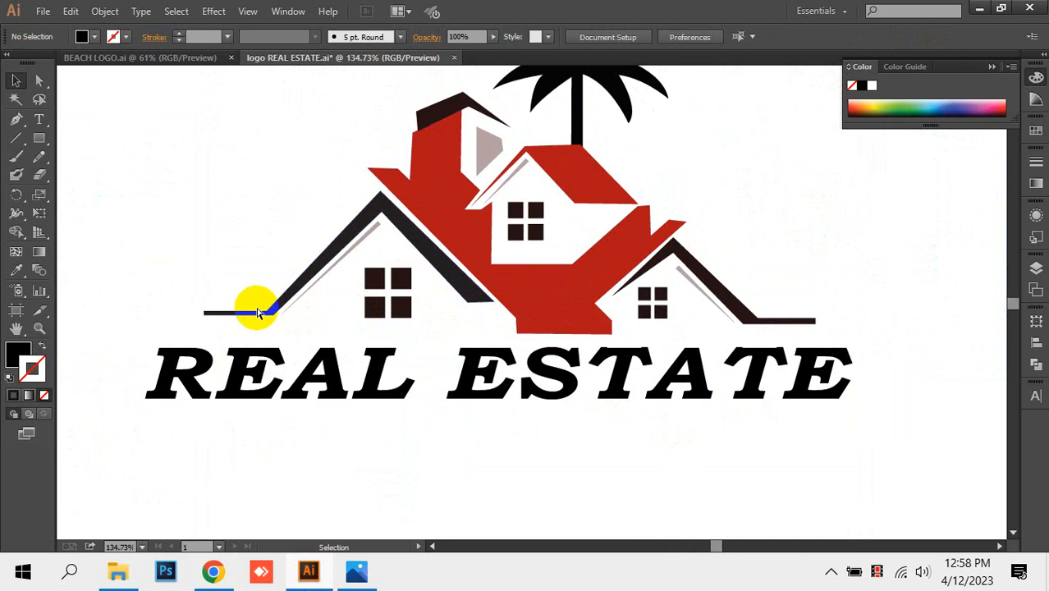
pyautogui.hotkey('ctrl', 'r')
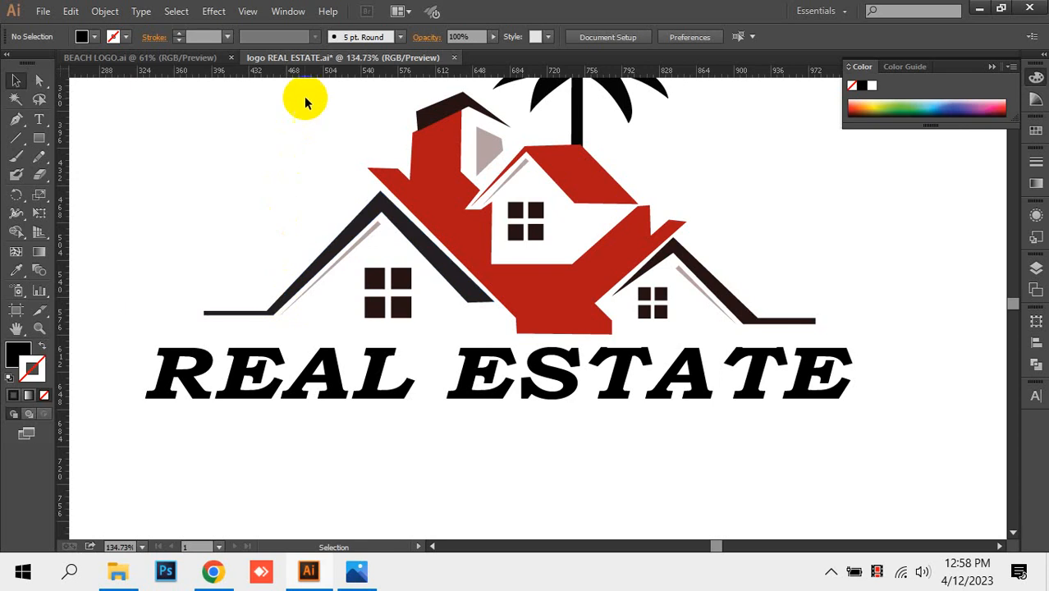
pyautogui.moveTo(311, 78); pyautogui.dragTo(308, 315)
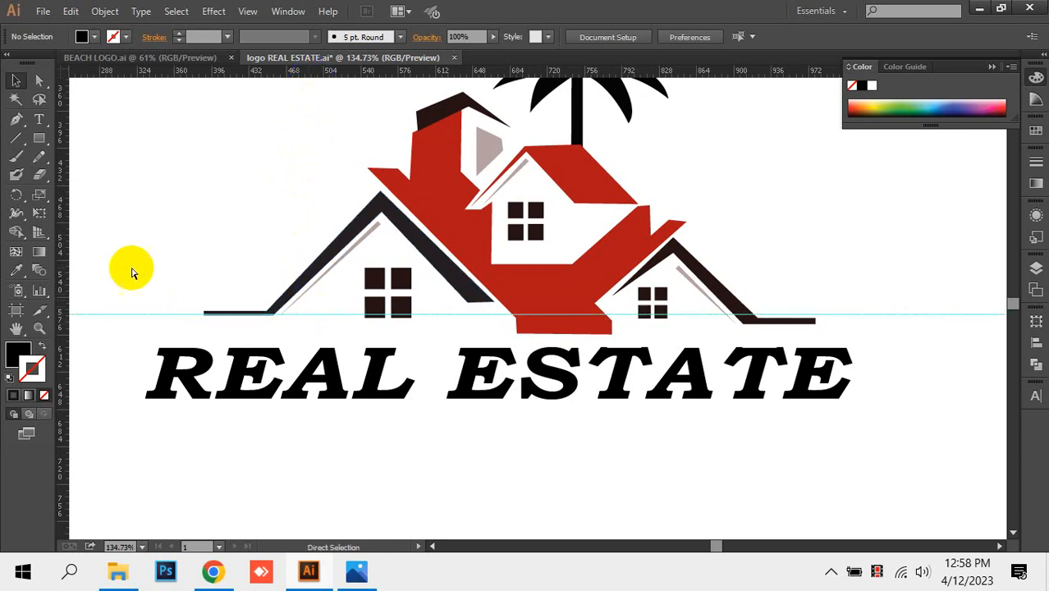
# Unlock the guides and move the horizontal guide down to the bottom edge of the left roof's base bar
pyautogui.hotkey('ctrl', 'space')
pyautogui.moveTo(131, 267); pyautogui.dragTo(276, 342)
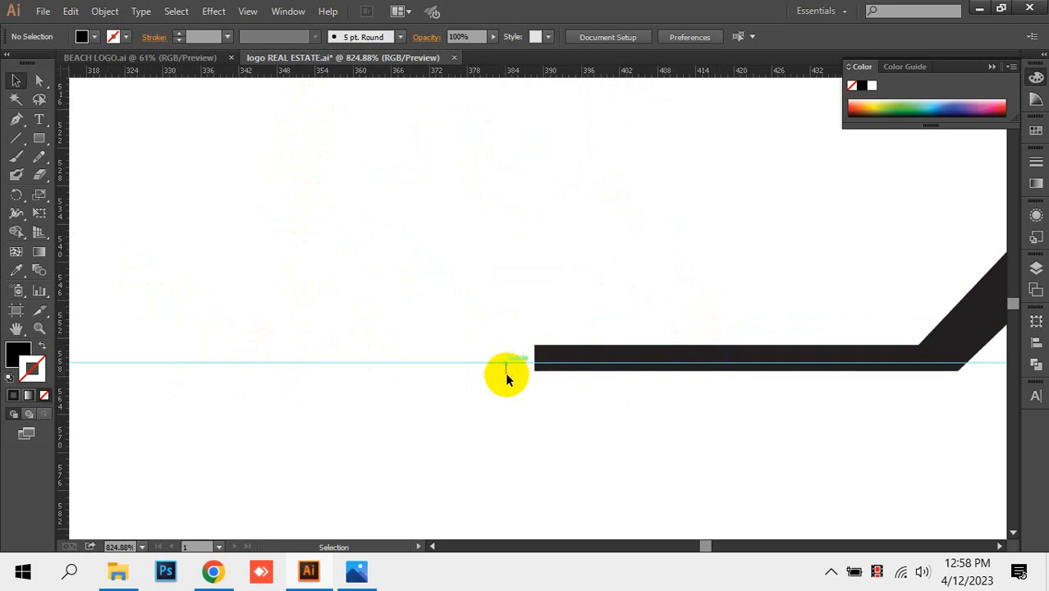
pyautogui.rightClick(427, 264)
pyautogui.click(486, 414)
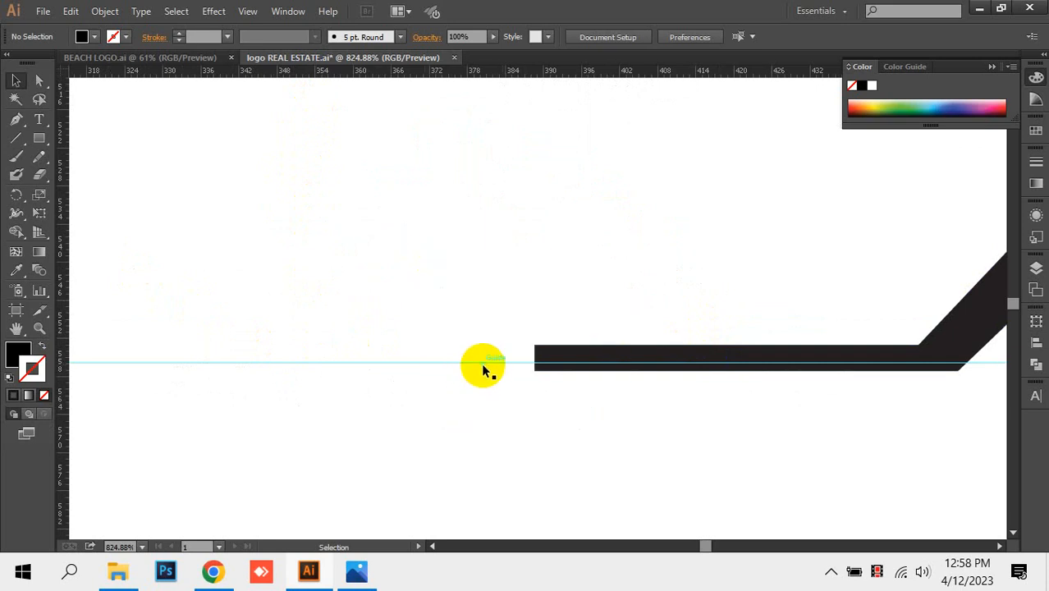
pyautogui.moveTo(483, 364); pyautogui.dragTo(486, 374)
pyautogui.click(558, 388)
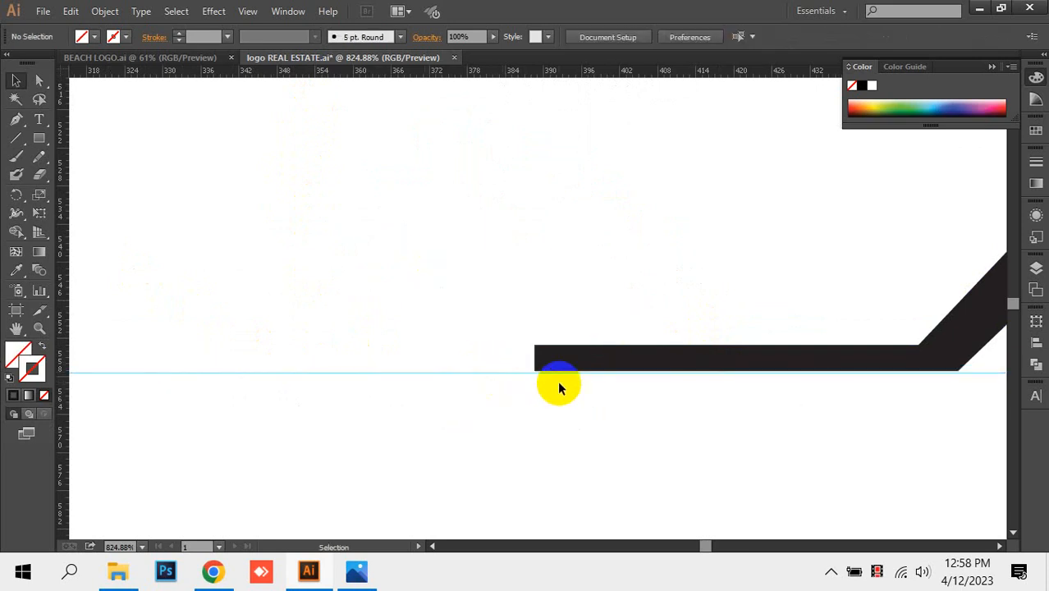
# Nudge the left house's four window panes up so they sit clear above the guide
pyautogui.hotkey('ctrl', '-')
pyautogui.hotkey('ctrl', '-')
pyautogui.moveTo(784, 331); pyautogui.dragTo(303, 328)
pyautogui.moveTo(628, 336); pyautogui.dragTo(303, 328)
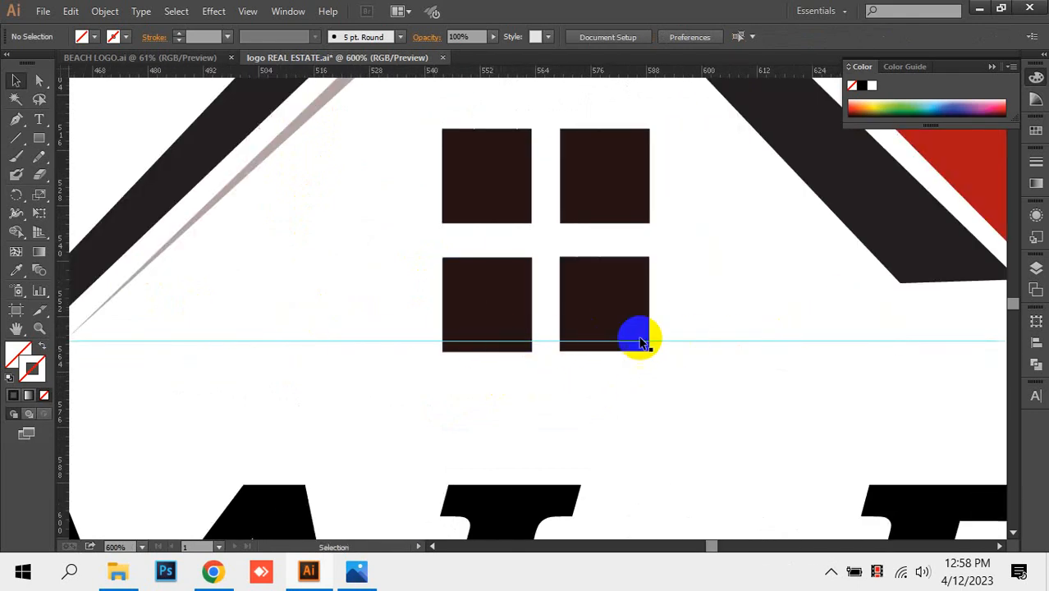
pyautogui.moveTo(681, 321); pyautogui.dragTo(418, 169)
pyautogui.press('Up')
pyautogui.press('Up')
pyautogui.press('Up')
pyautogui.press('Up')
pyautogui.press('Up')
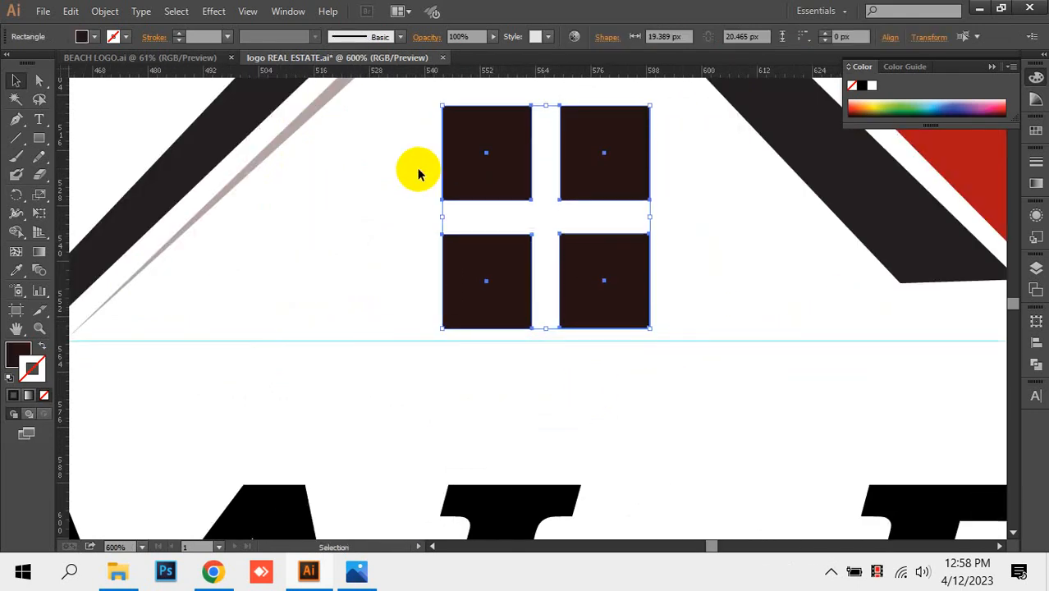
pyautogui.press('Up')
pyautogui.press('Up')
pyautogui.press('Up')
pyautogui.press('Up')
pyautogui.press('Up')
pyautogui.press('Up')
# Check the red shape and right house against the guide, then lock the guides
pyautogui.moveTo(686, 300); pyautogui.dragTo(301, 312)
pyautogui.moveTo(676, 332); pyautogui.dragTo(325, 326)
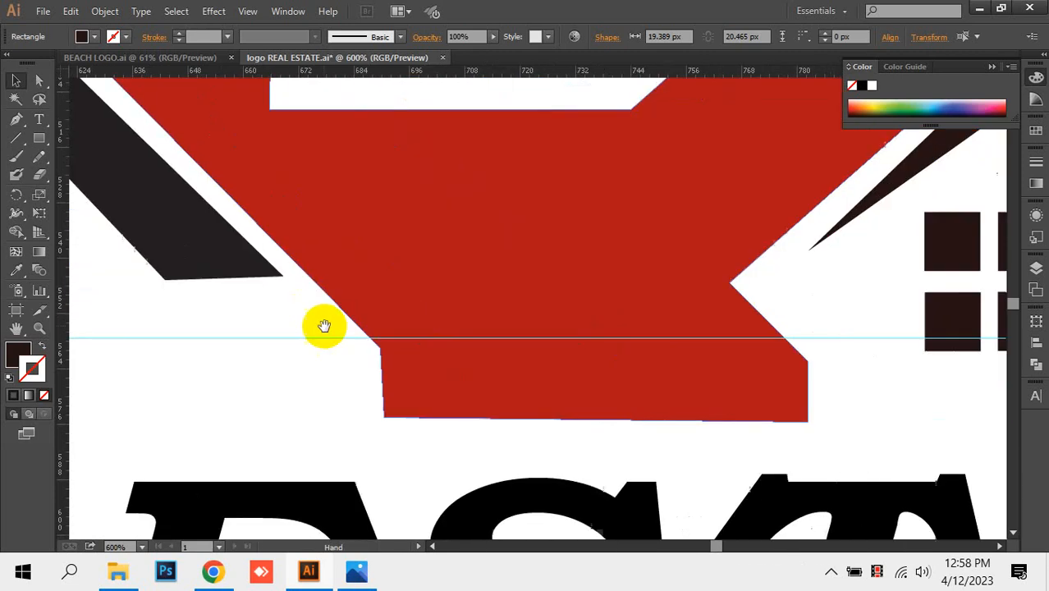
pyautogui.moveTo(1001, 363); pyautogui.dragTo(447, 394)
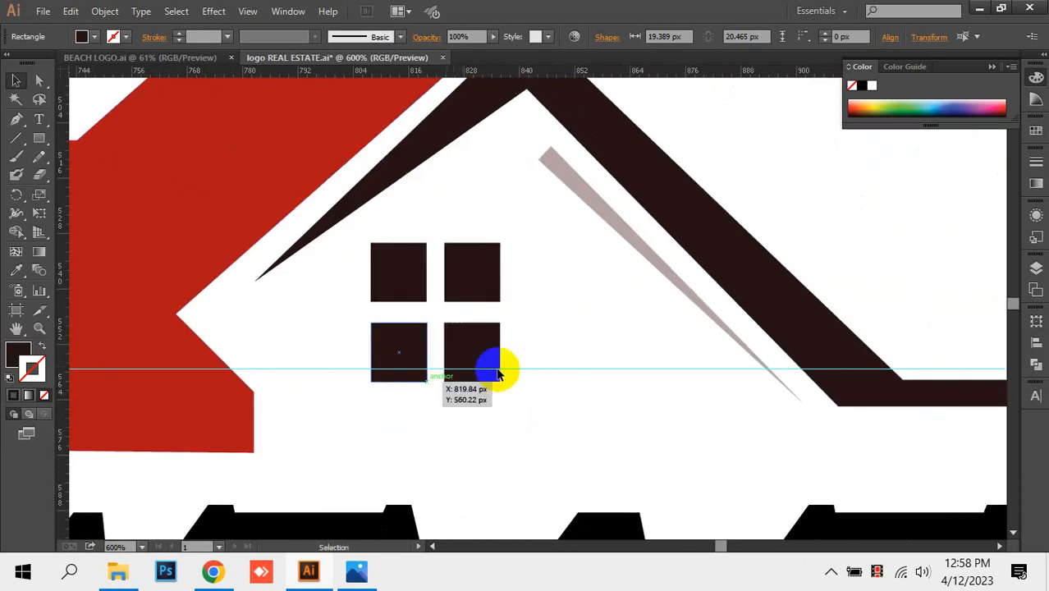
pyautogui.moveTo(1003, 386); pyautogui.dragTo(523, 359)
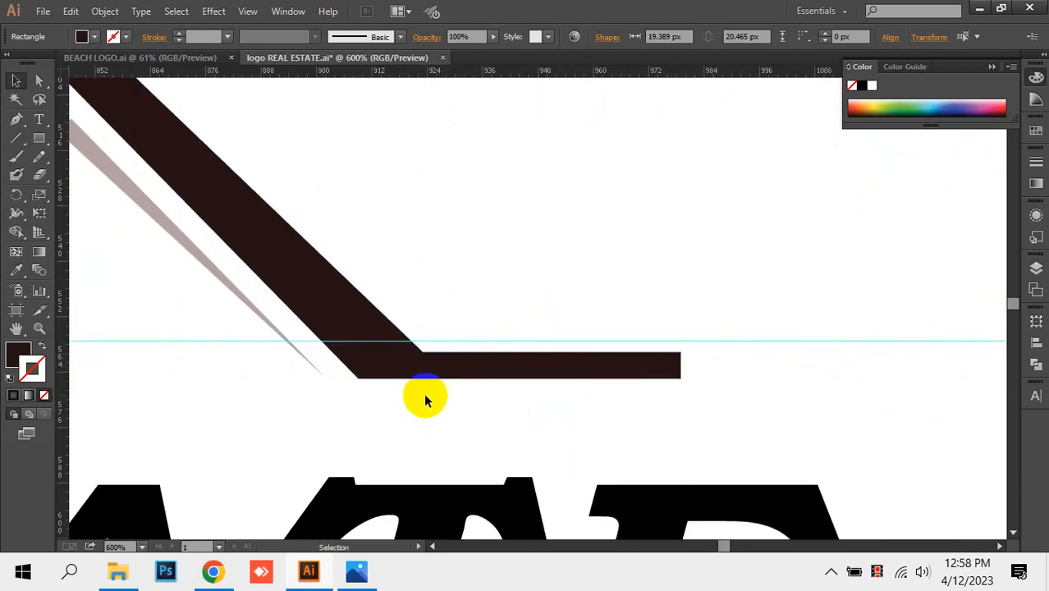
pyautogui.moveTo(463, 327); pyautogui.dragTo(551, 306)
pyautogui.moveTo(498, 297); pyautogui.dragTo(398, 366)
pyautogui.moveTo(466, 356)
pyautogui.mouseDown()
pyautogui.moveTo(466, 338)
pyautogui.moveTo(463, 347)
pyautogui.mouseUp()
pyautogui.rightClick(697, 175)
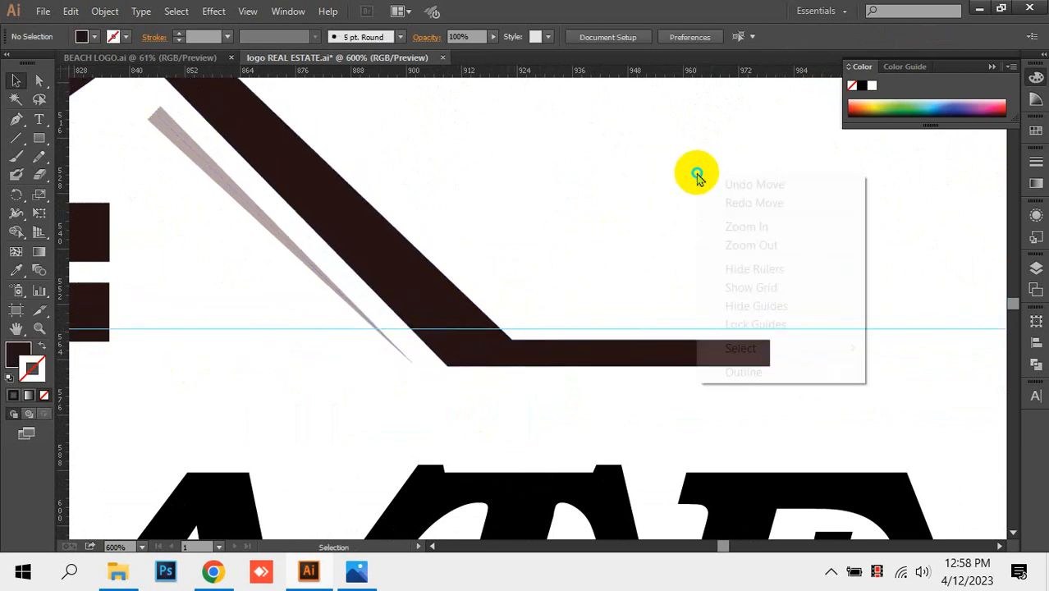
pyautogui.click(756, 323)
# Raise the small right house's dark roof and grey accent until the roof's base bar rests on the guide
pyautogui.moveTo(745, 293); pyautogui.dragTo(445, 302)
pyautogui.click(459, 358)
pyautogui.hotkey('ctrl', '-')
pyautogui.hotkey('ctrl', '-')
pyautogui.hotkey('ctrl', '-')
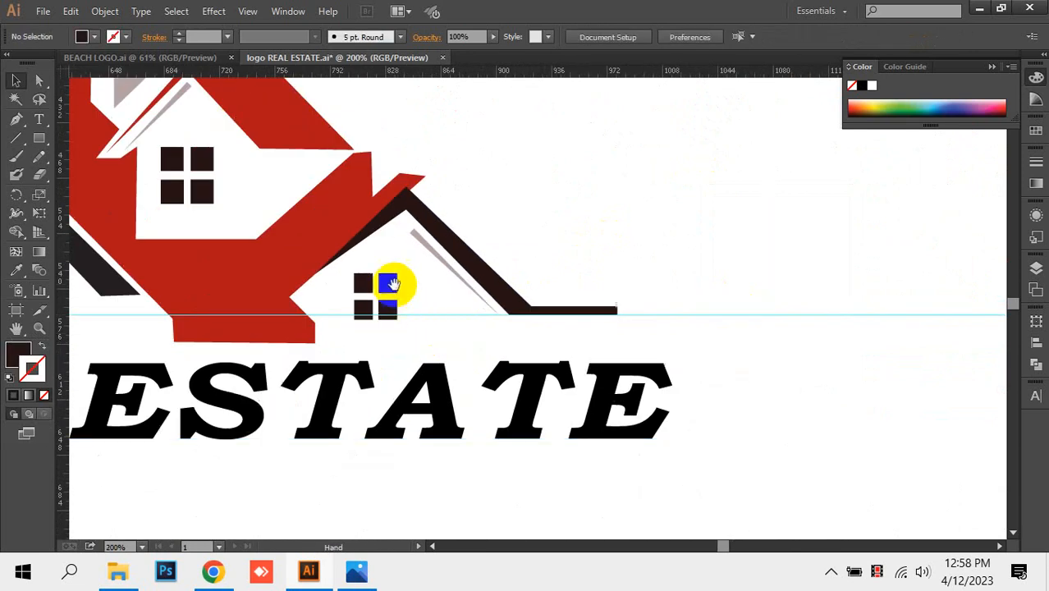
# Nudge the right house's dark roof and grey accent to the right, leaving a white gap beside the red shape
pyautogui.click(536, 283)
pyautogui.press('Right')
pyautogui.press('Right')
pyautogui.press('Right')
pyautogui.press('Right')
pyautogui.press('Right')
pyautogui.press('Right')
pyautogui.press('Right')
pyautogui.press('Right')
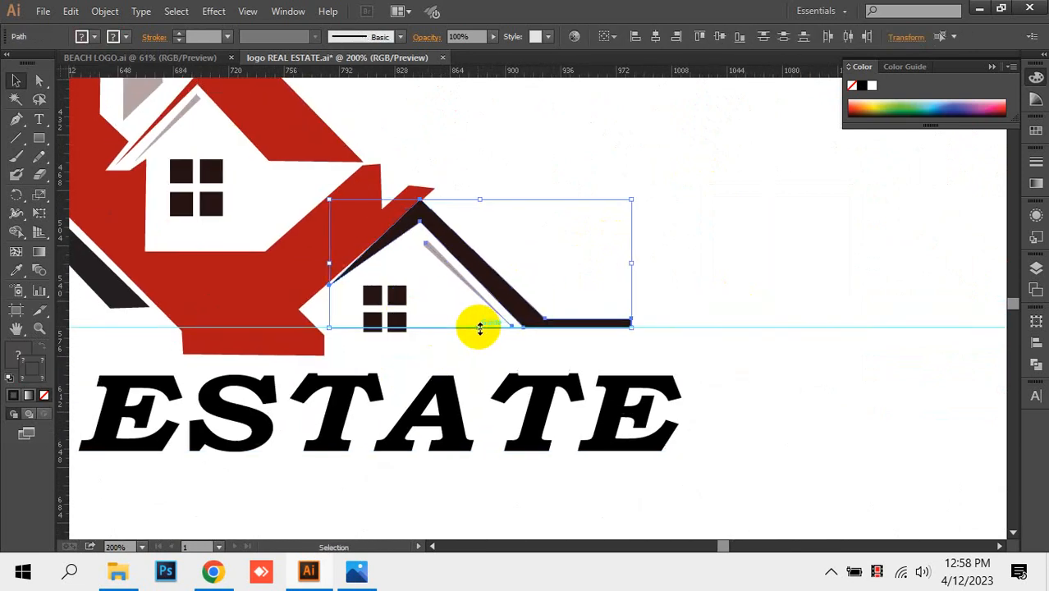
pyautogui.press('Right')
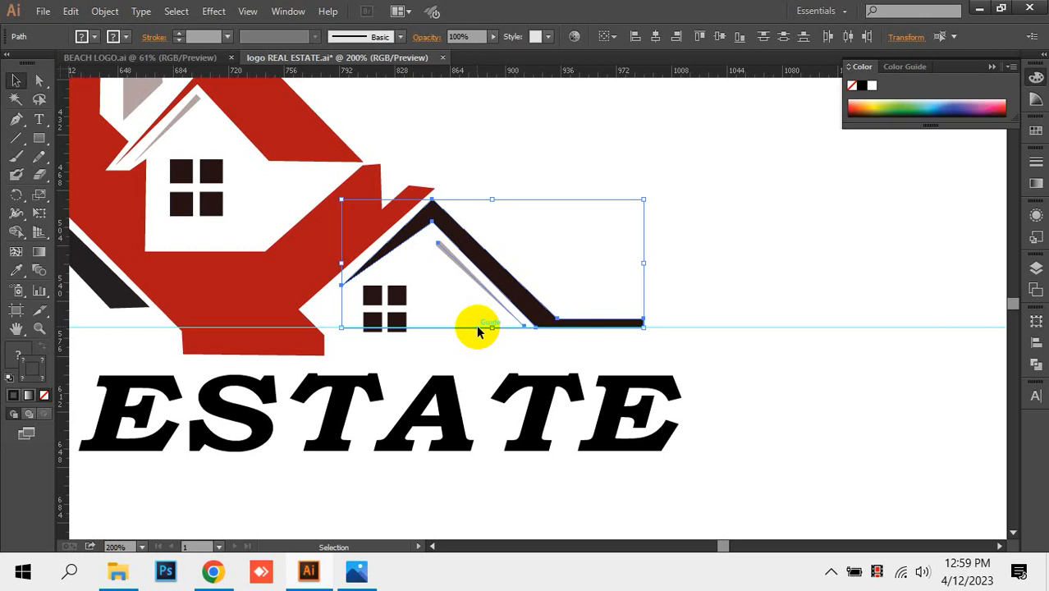
pyautogui.click(463, 330)
# Move the bottom anchor points of the red shape up to the guide with the Direct Selection tool
pyautogui.moveTo(447, 335); pyautogui.dragTo(583, 283)
pyautogui.click(416, 306)
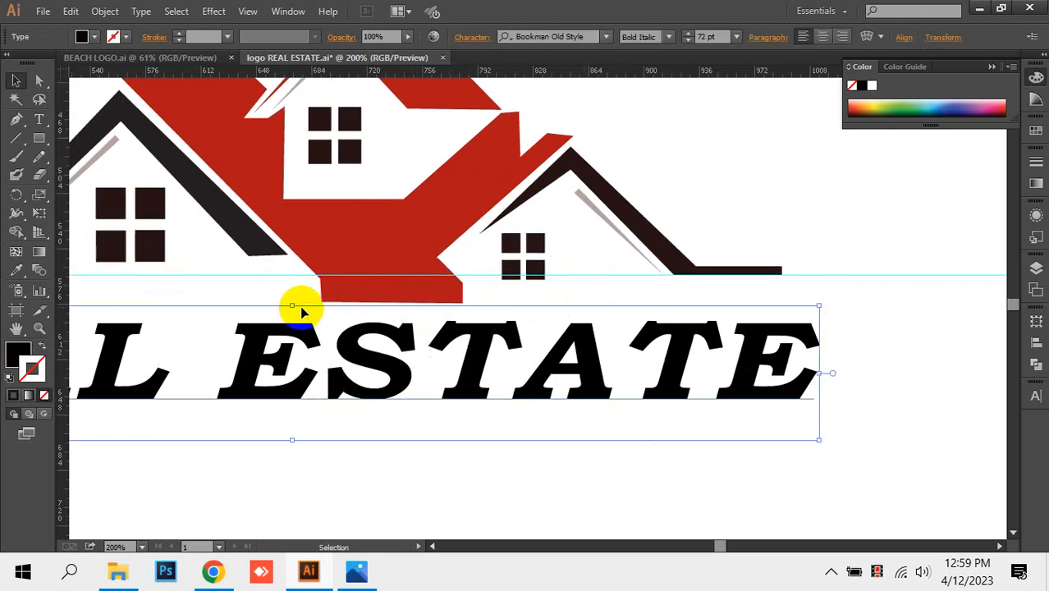
pyautogui.click(299, 305)
pyautogui.press('a')
pyautogui.click(325, 303)
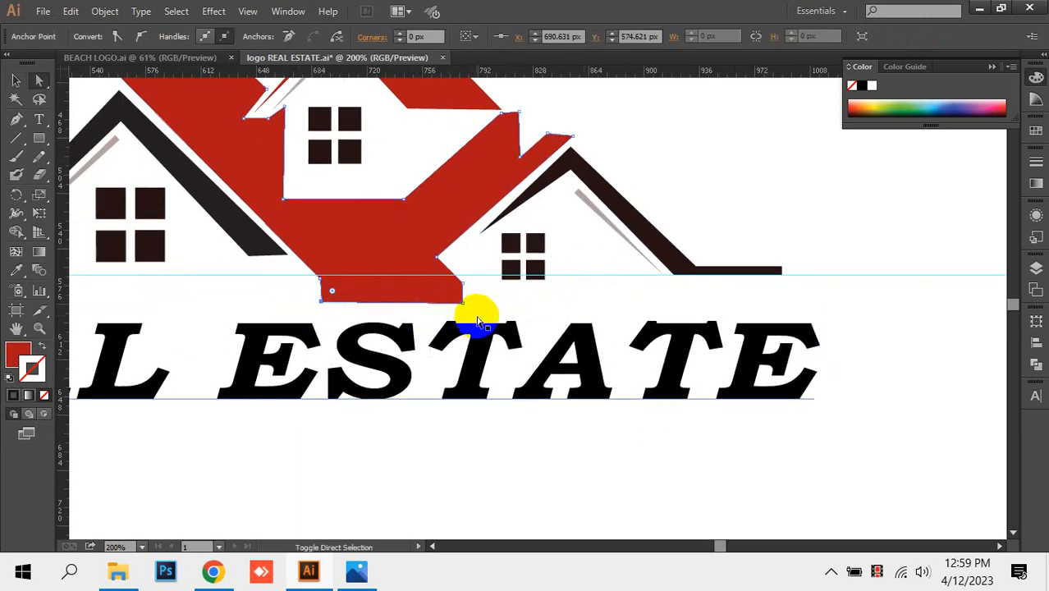
pyautogui.click(462, 306)
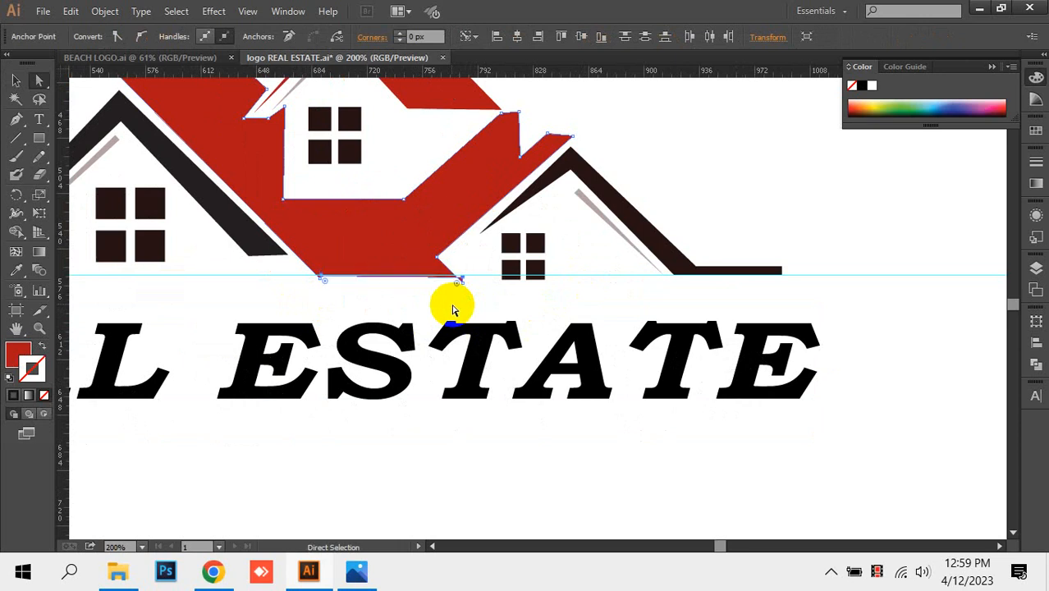
pyautogui.click(470, 283)
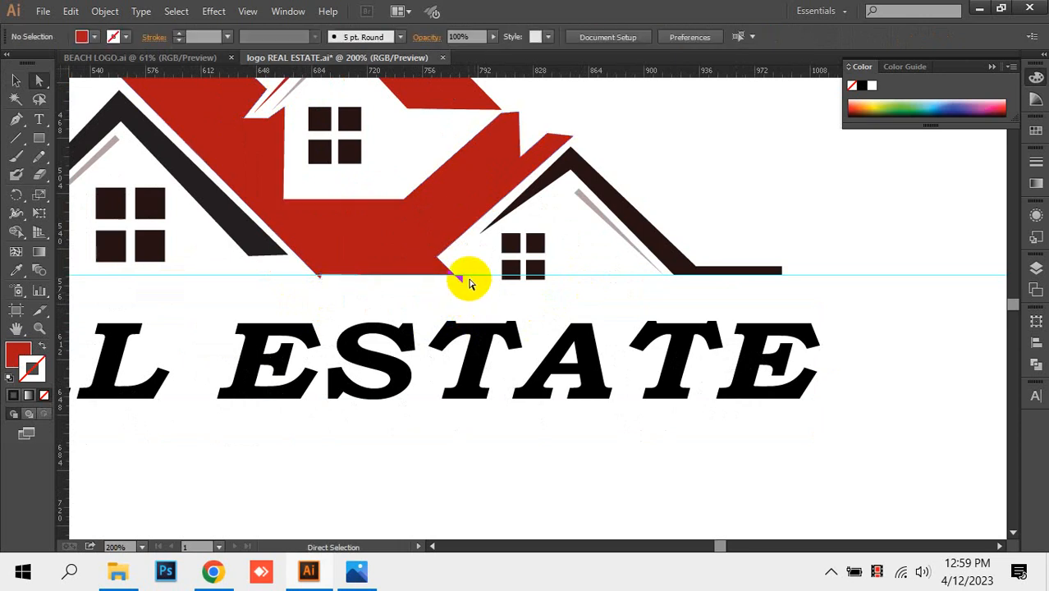
pyautogui.moveTo(391, 289); pyautogui.dragTo(391, 289)
pyautogui.moveTo(471, 282); pyautogui.dragTo(366, 298)
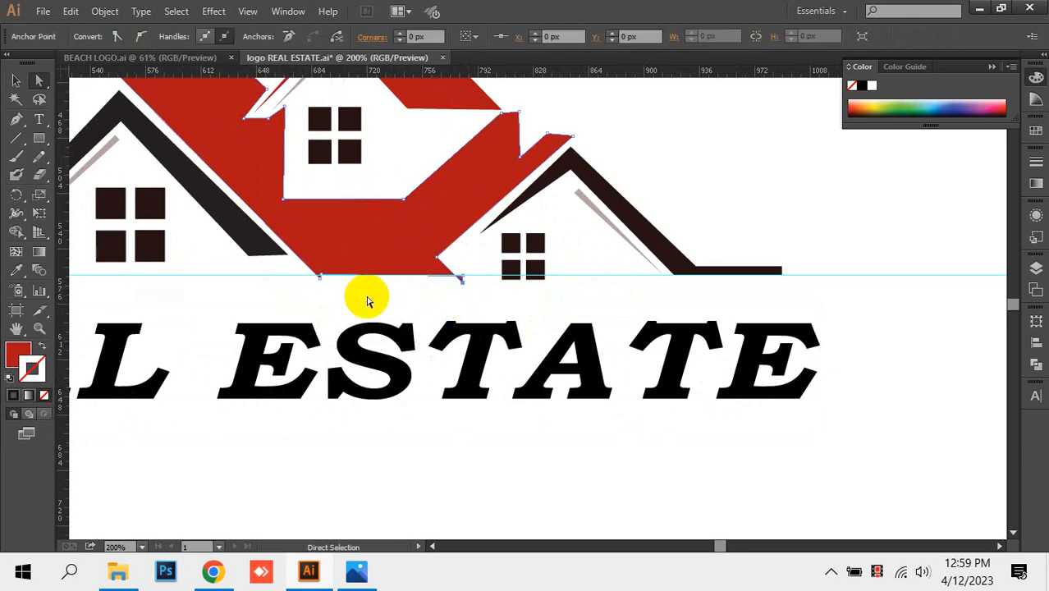
pyautogui.click(281, 296)
pyautogui.press('space')
pyautogui.moveTo(212, 296); pyautogui.dragTo(357, 301)
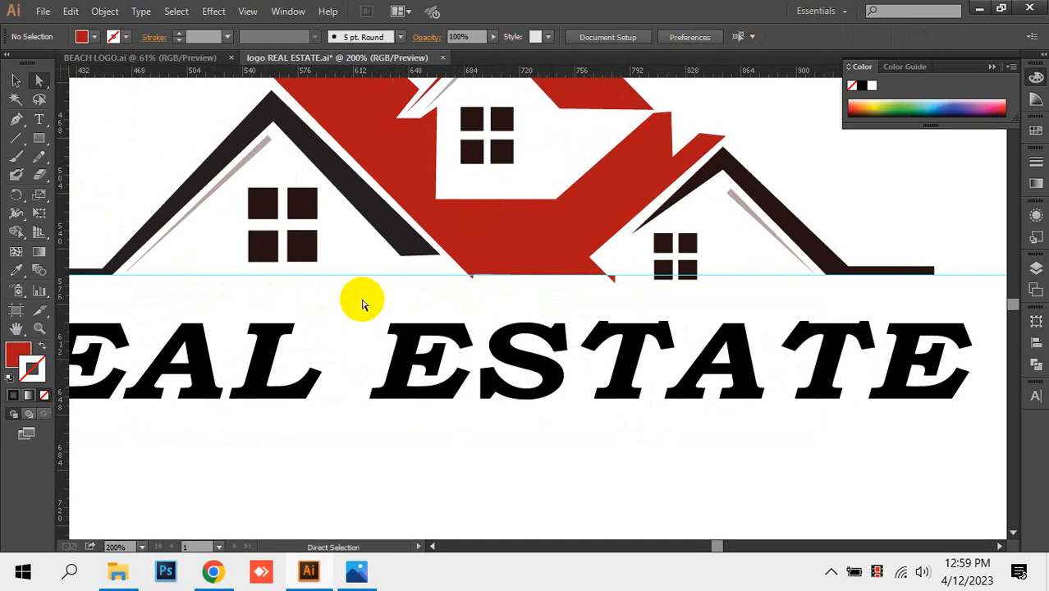
# Pull both lower anchor points of the left house's right roof slope down to the guide, giving it a flat base
pyautogui.hotkey('ctrl', 'space')
pyautogui.moveTo(321, 200); pyautogui.dragTo(496, 287)
pyautogui.press('space')
pyautogui.moveTo(704, 364); pyautogui.dragTo(708, 427)
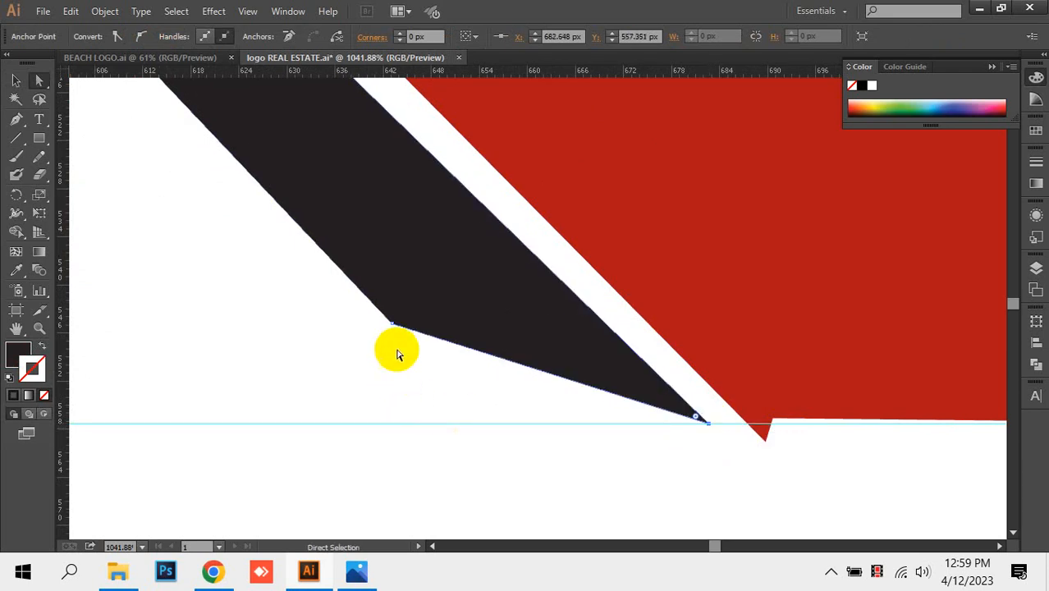
pyautogui.moveTo(396, 326); pyautogui.dragTo(493, 425)
pyautogui.click(370, 406)
pyautogui.hotkey('ctrl', '0')
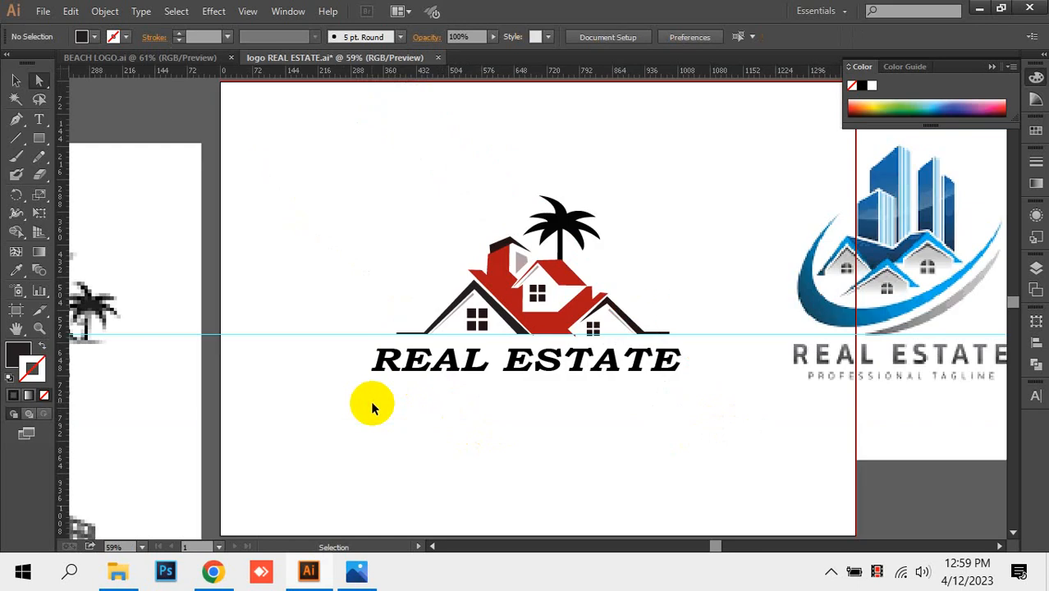
pyautogui.moveTo(419, 296); pyautogui.dragTo(569, 359)
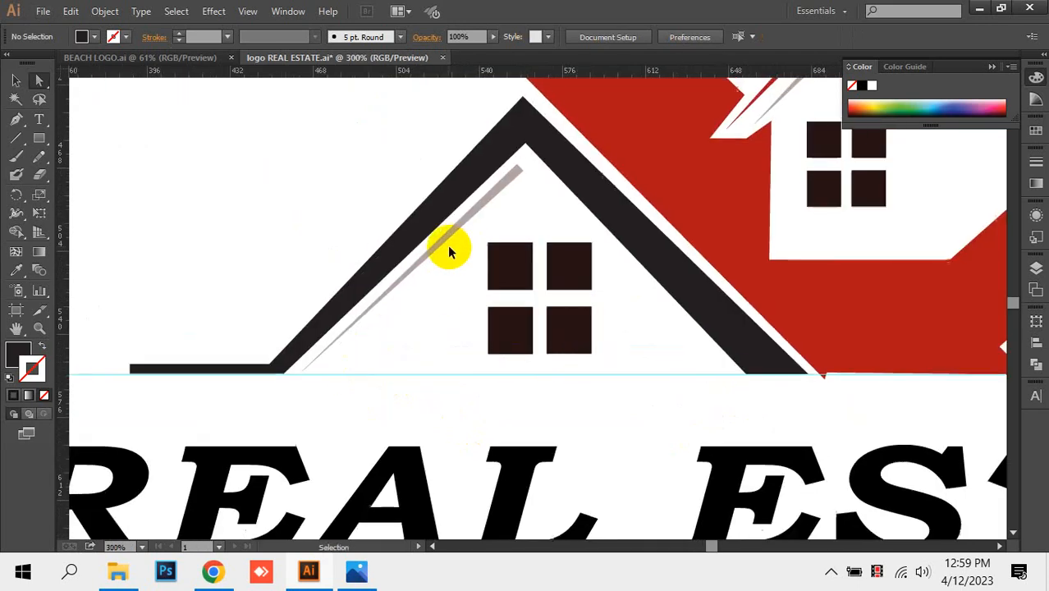
# Close the logo REAL ESTATE.ai document without saving its changes
pyautogui.hotkey('ctrl', '-')
pyautogui.hotkey('ctrl', '-')
pyautogui.hotkey('ctrl', '-')
pyautogui.click(443, 58)
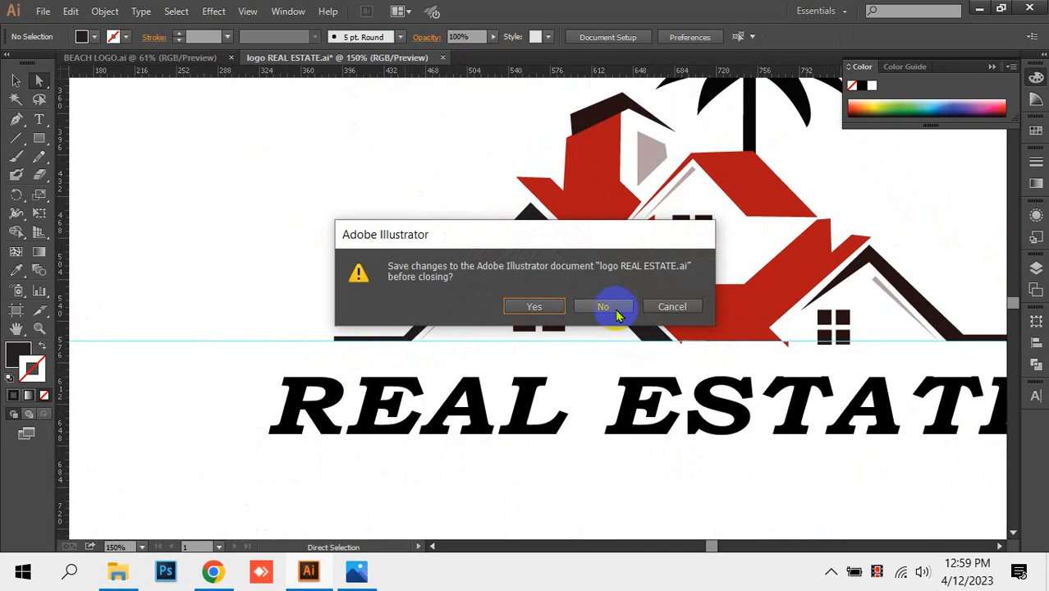
pyautogui.click(604, 306)
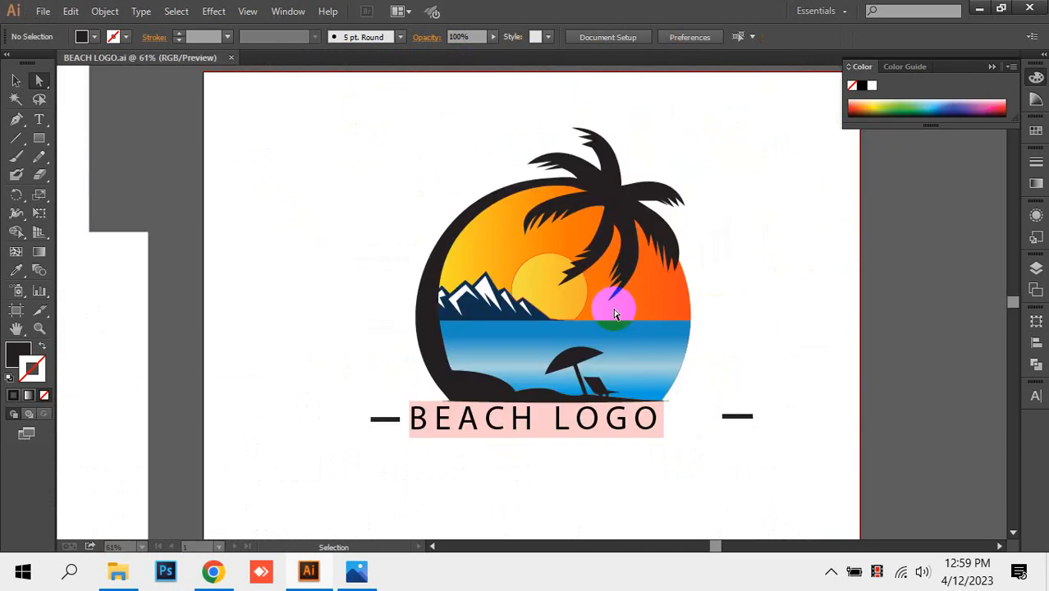
# Change the font of the BEACH LOGO lettering below the emblem to Bodoni MT
pyautogui.click(611, 410)
pyautogui.rightClick(626, 411)
pyautogui.click(673, 323)
pyautogui.click(645, 420)
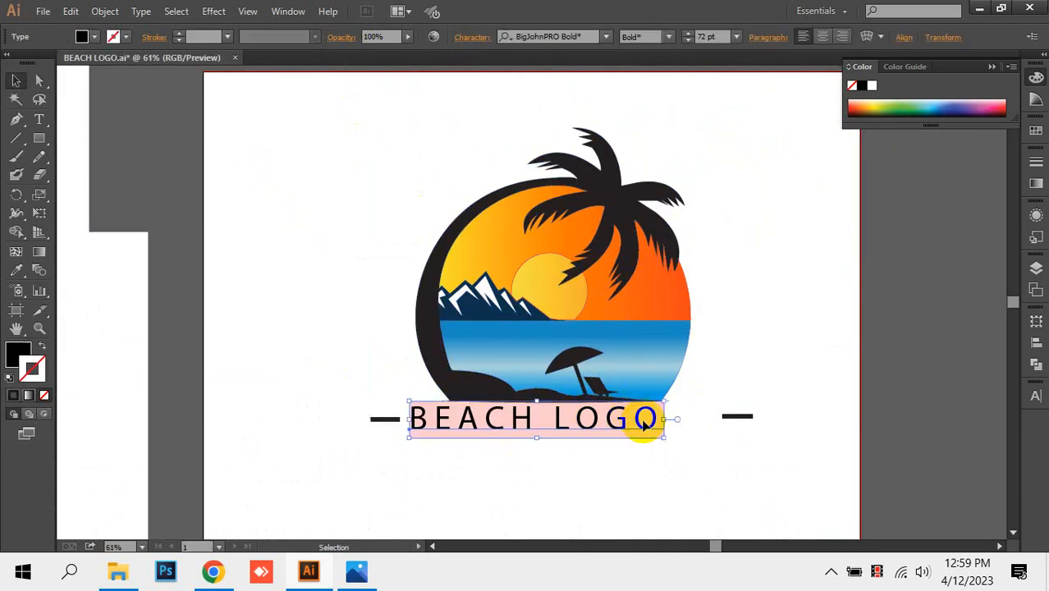
pyautogui.press('Down')
pyautogui.press('Down')
pyautogui.press('Down')
pyautogui.press('Down')
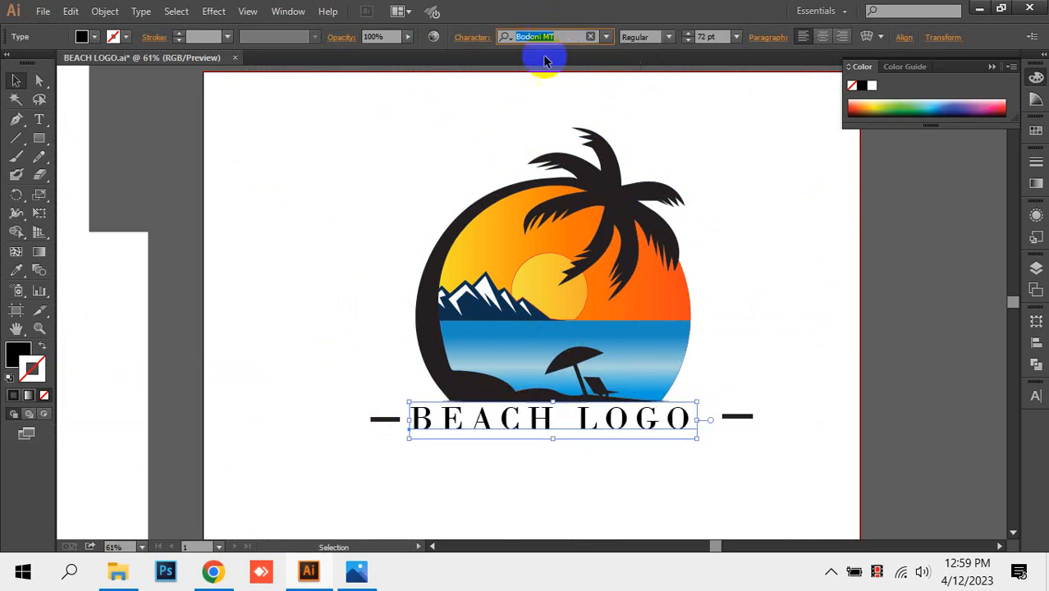
pyautogui.click(668, 314)
pyautogui.hotkey('ctrl', 'shift', 'a')
# Remove the red stroke from the sun shape behind the mountains
pyautogui.moveTo(451, 243); pyautogui.dragTo(767, 365)
pyautogui.moveTo(630, 283); pyautogui.dragTo(665, 365)
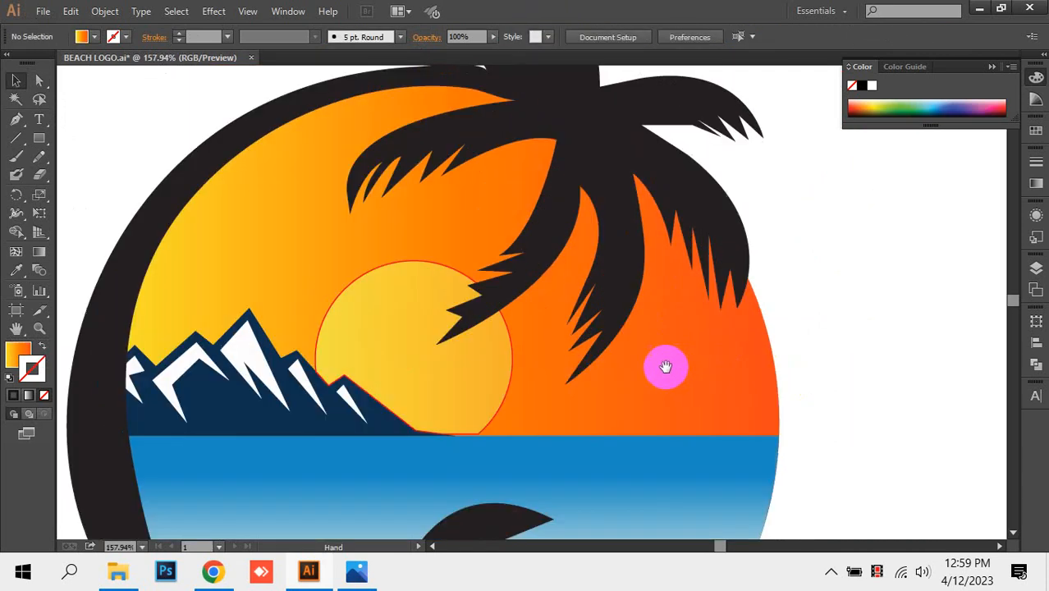
pyautogui.moveTo(477, 199); pyautogui.dragTo(560, 326)
pyautogui.moveTo(383, 230); pyautogui.dragTo(715, 377)
pyautogui.moveTo(629, 482); pyautogui.dragTo(706, 223)
pyautogui.moveTo(581, 443); pyautogui.dragTo(785, 145)
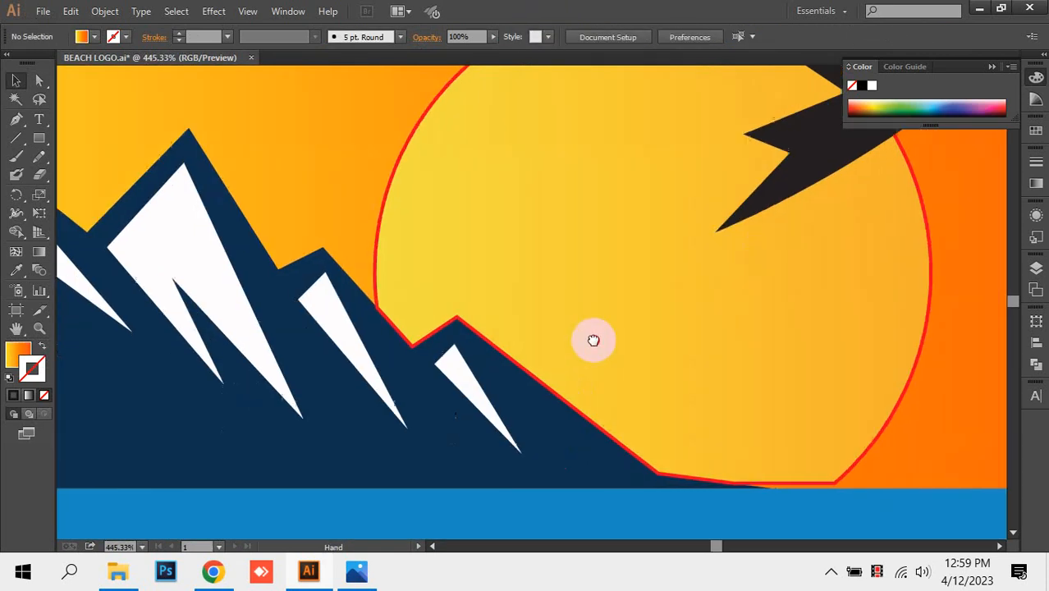
pyautogui.moveTo(573, 405); pyautogui.dragTo(563, 438)
pyautogui.click(444, 241)
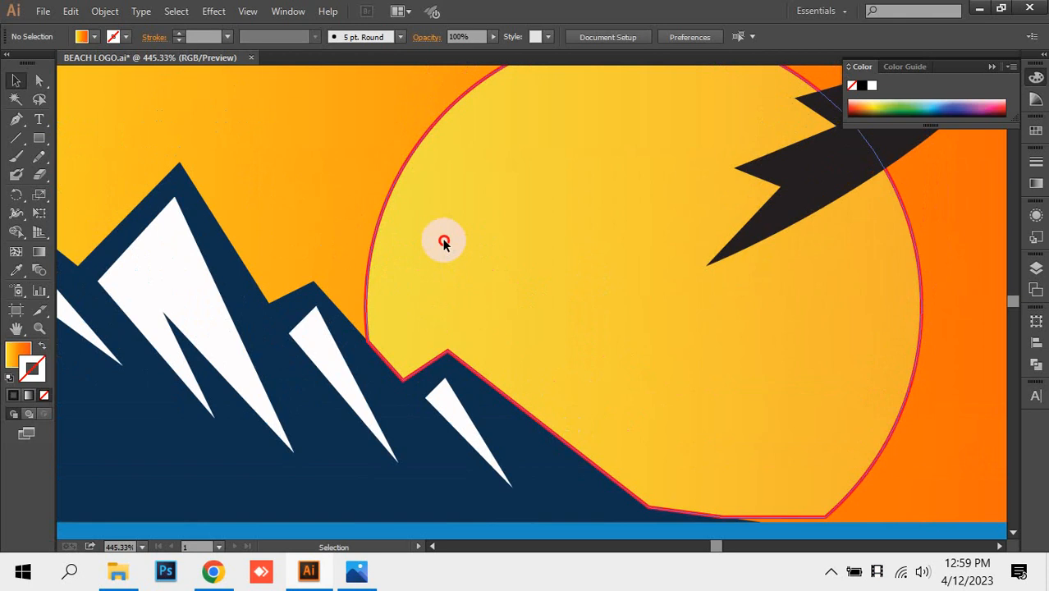
pyautogui.click(44, 396)
# Inspect the sun's edge, the orange sky shape and the blue sea shape of the beach emblem
pyautogui.hotkey('ctrl', '-')
pyautogui.hotkey('ctrl', '-')
pyautogui.hotkey('ctrl', '-')
pyautogui.hotkey('ctrl', '-')
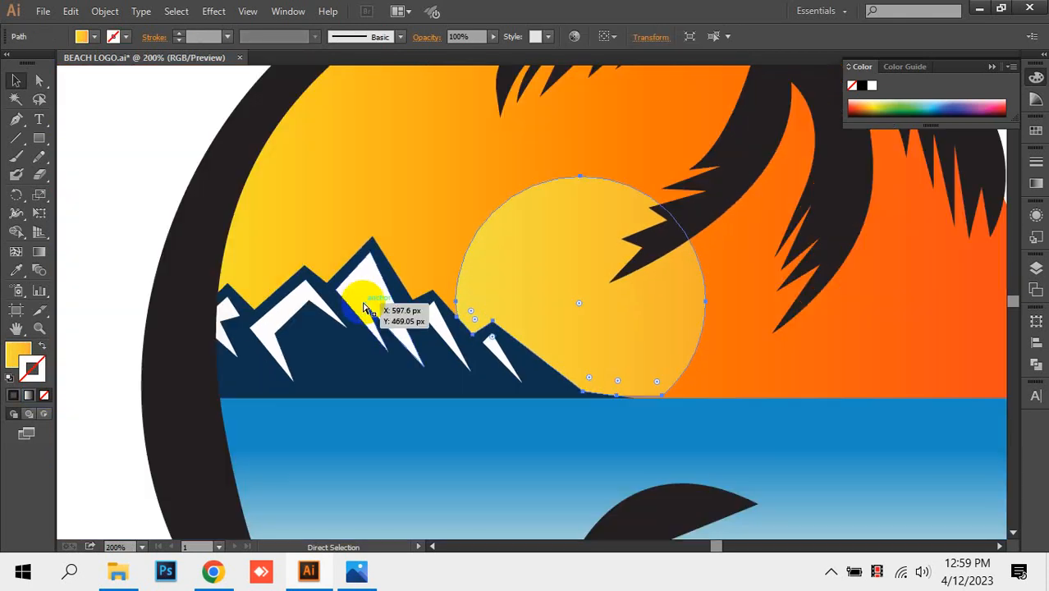
pyautogui.click(183, 315)
pyautogui.click(367, 214)
pyautogui.click(811, 285)
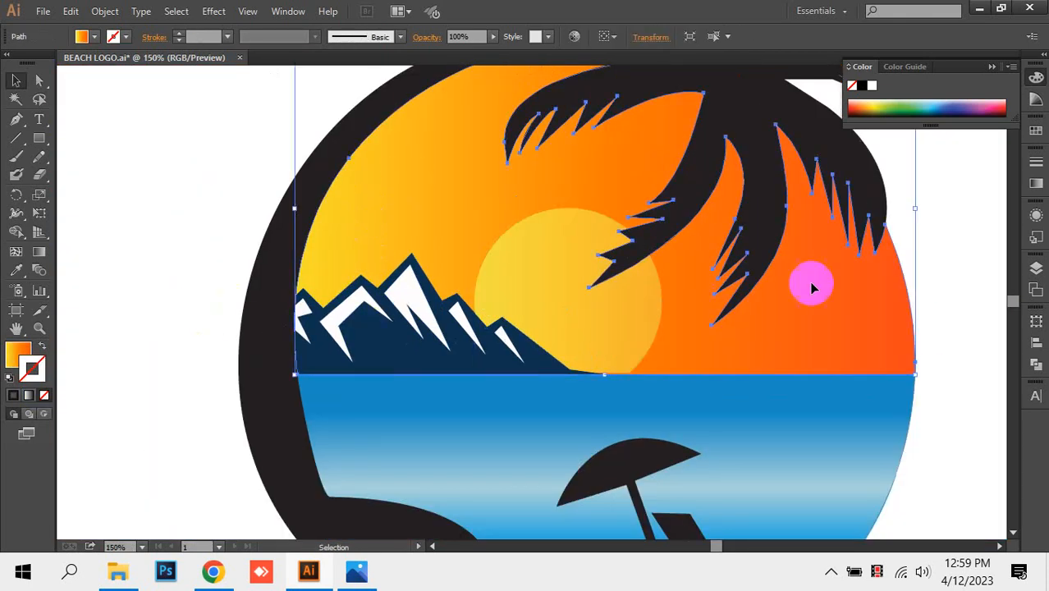
pyautogui.click(953, 346)
pyautogui.click(814, 476)
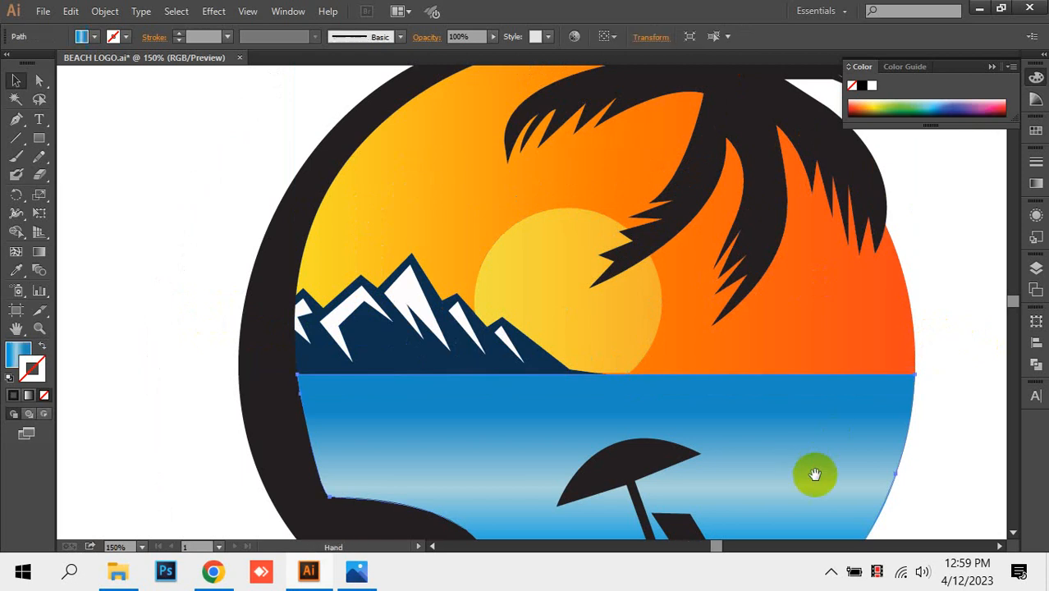
pyautogui.scroll(-3, 850, 447)
pyautogui.click(911, 417)
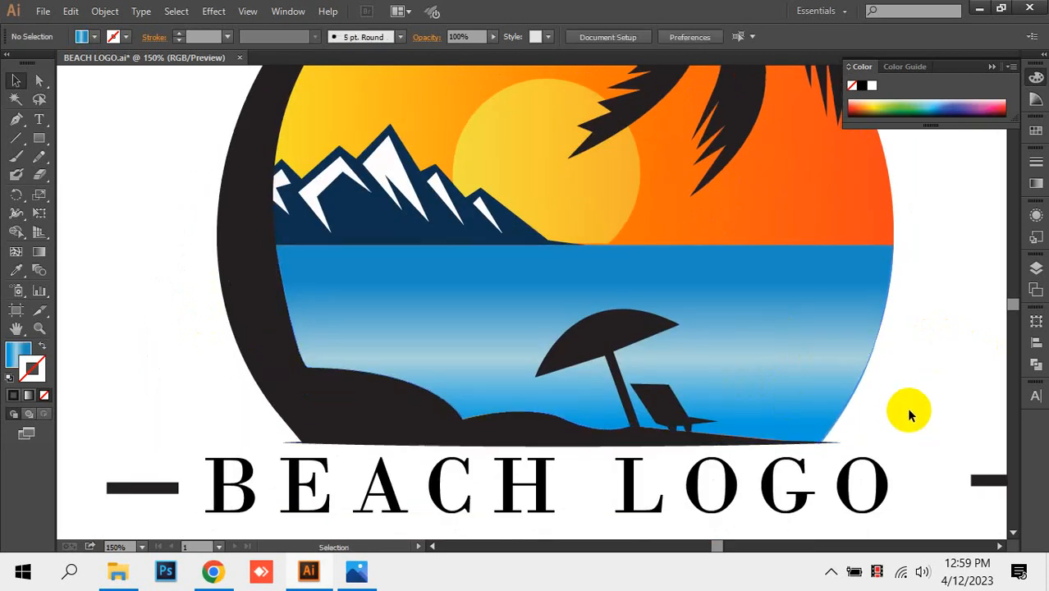
# Compare the whole beach logo with its reference image, and undo a trial downward move of the BEACH LOGO text
pyautogui.hotkey('ctrl', '-')
pyautogui.hotkey('ctrl', '-')
pyautogui.hotkey('ctrl', '-')
pyautogui.hotkey('ctrl', '-')
pyautogui.moveTo(282, 375); pyautogui.dragTo(376, 349)
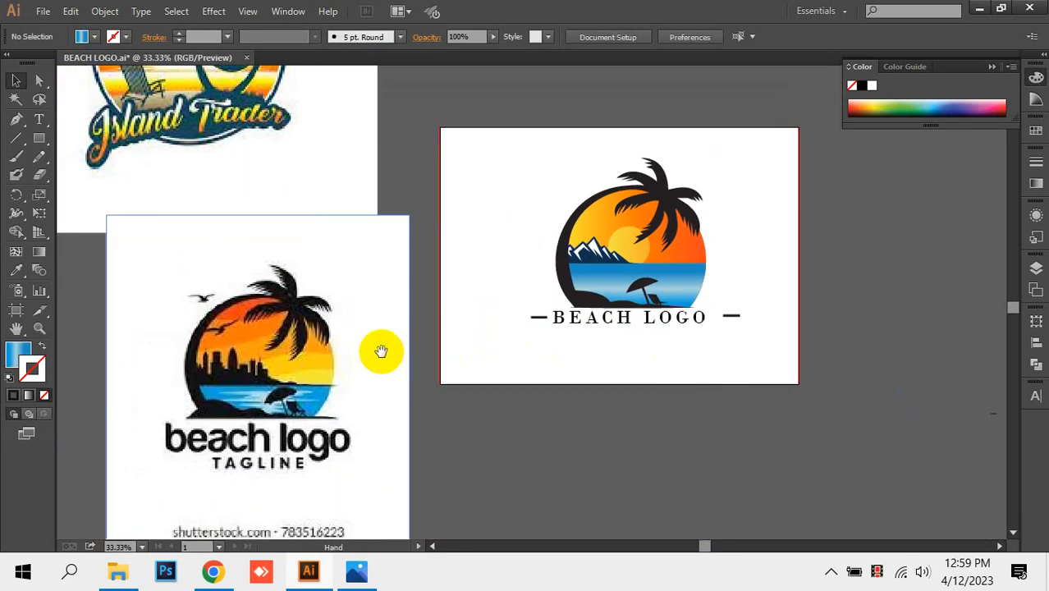
pyautogui.moveTo(594, 322); pyautogui.dragTo(604, 331)
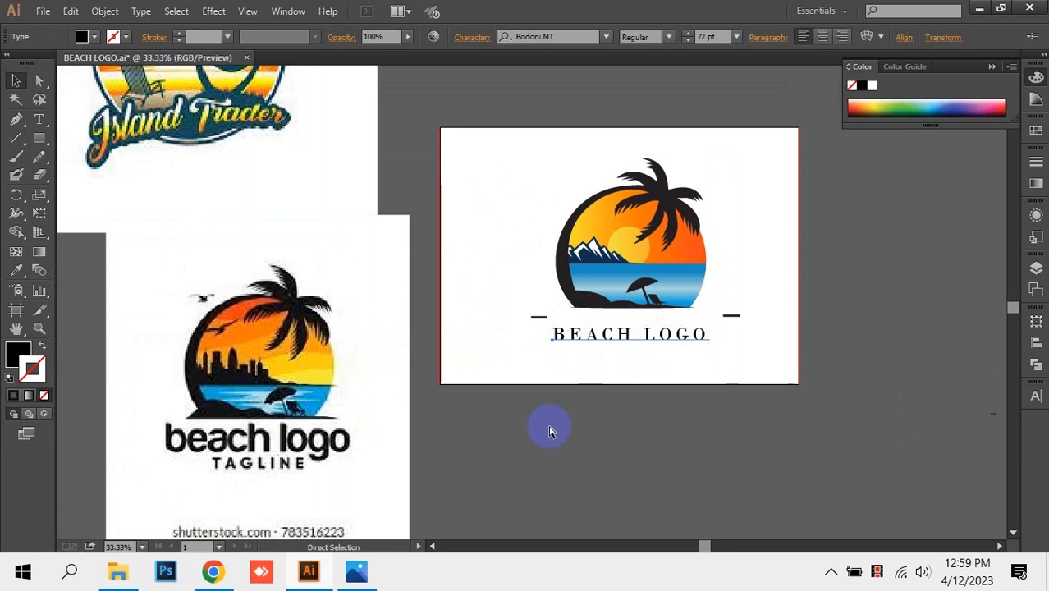
pyautogui.hotkey('ctrl', 'z')
# Switch to Chrome and search Google Images for "beach logo 99designs"
pyautogui.click(234, 579)
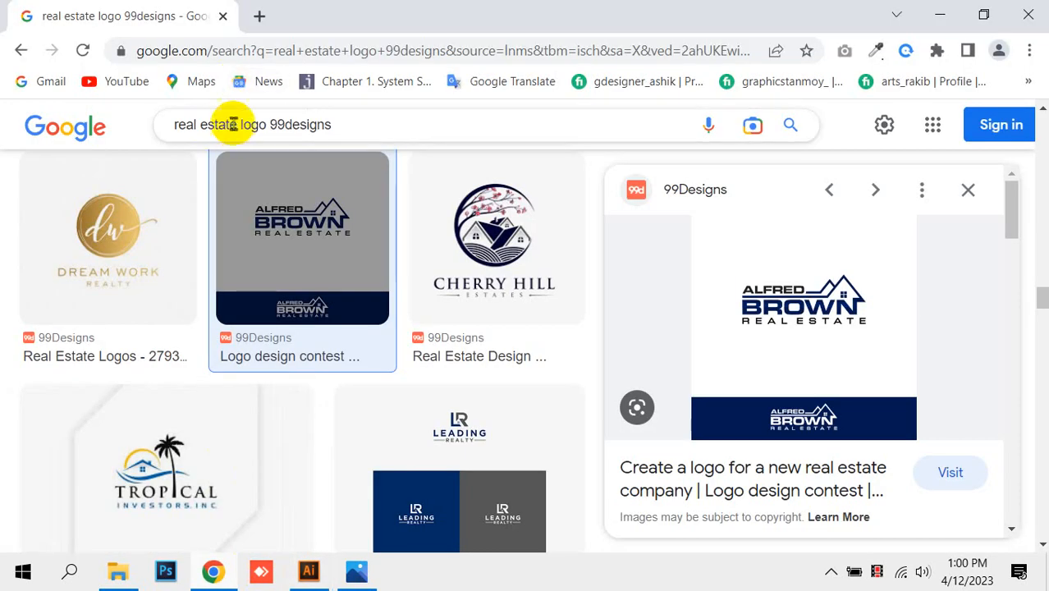
pyautogui.moveTo(238, 125); pyautogui.dragTo(156, 142)
pyautogui.write('beatch \\')
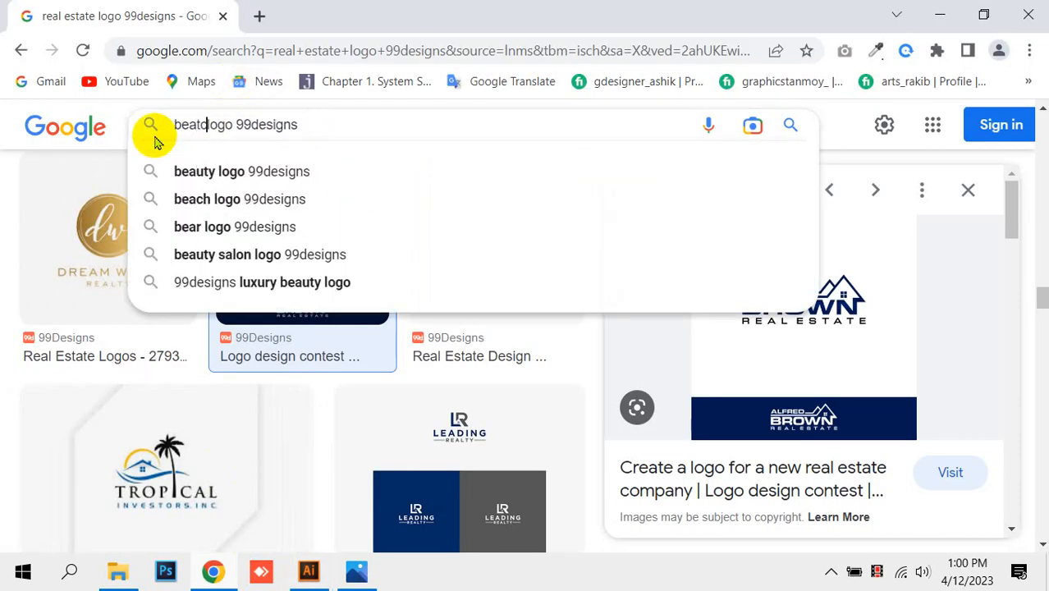
pyautogui.press('Return')
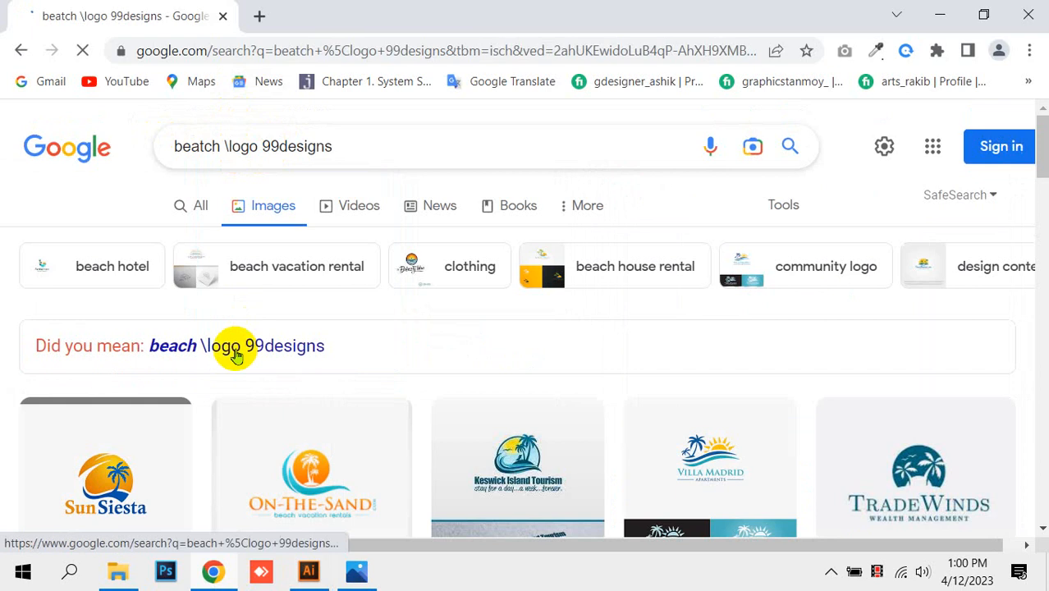
pyautogui.click(231, 349)
pyautogui.click(220, 147)
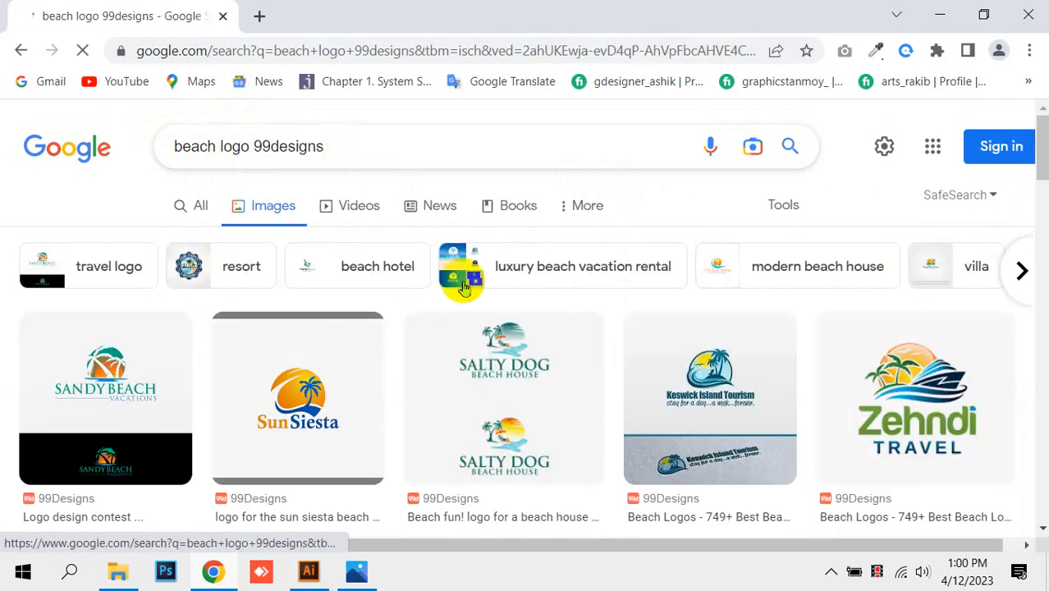
# Preview the Zehndi Travel, On-The-Sand and Airlie Guest House logos among the beach logo image results
pyautogui.rightClick(469, 286)
pyautogui.click(885, 417)
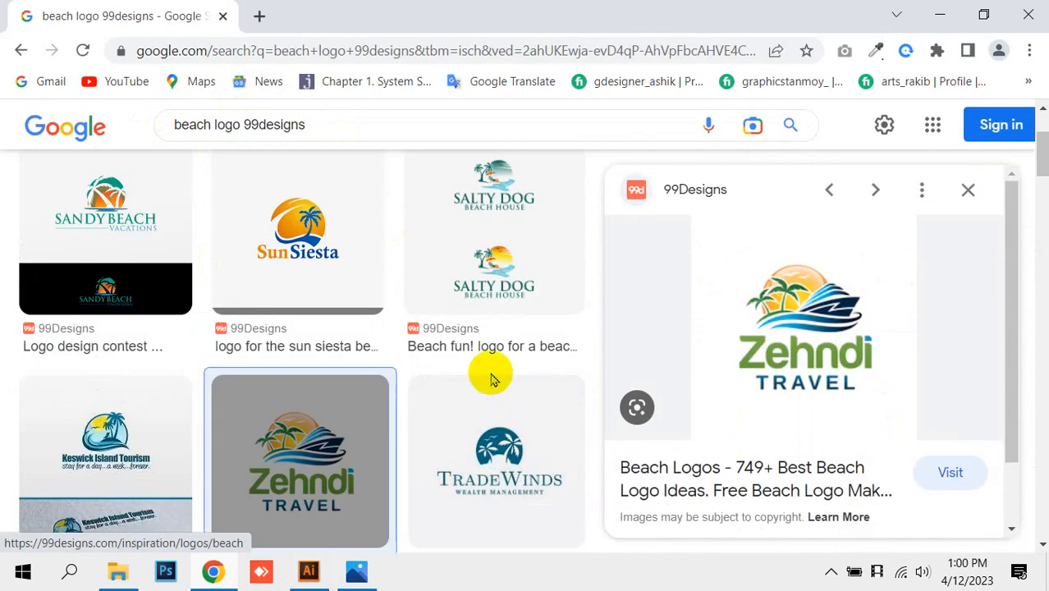
pyautogui.scroll(-5, 426, 374)
pyautogui.scroll(-3, 274, 313)
pyautogui.click(357, 305)
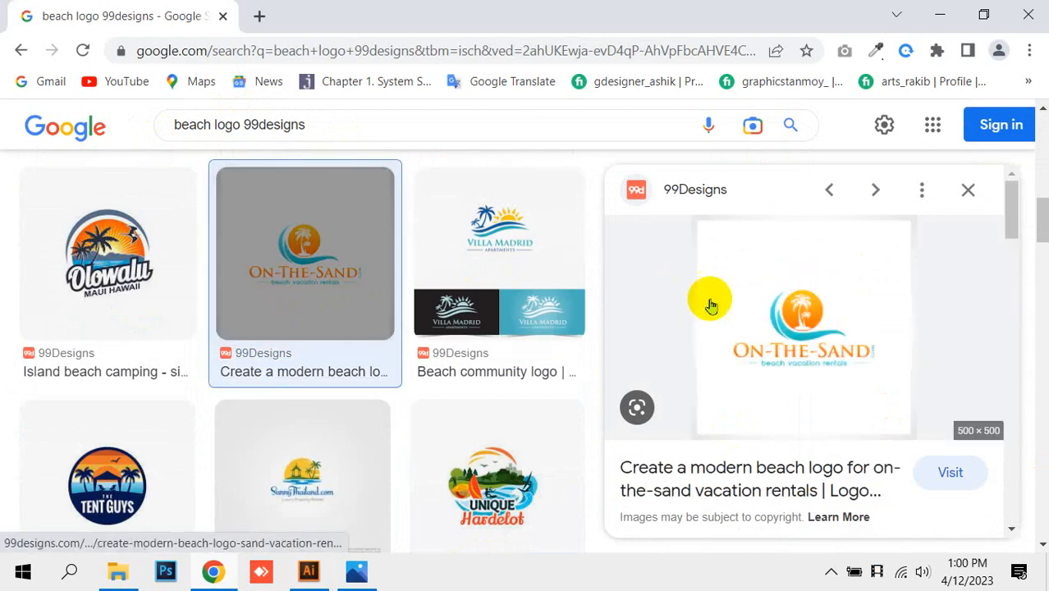
pyautogui.scroll(-3, 707, 298)
pyautogui.scroll(-3, 406, 368)
pyautogui.click(316, 370)
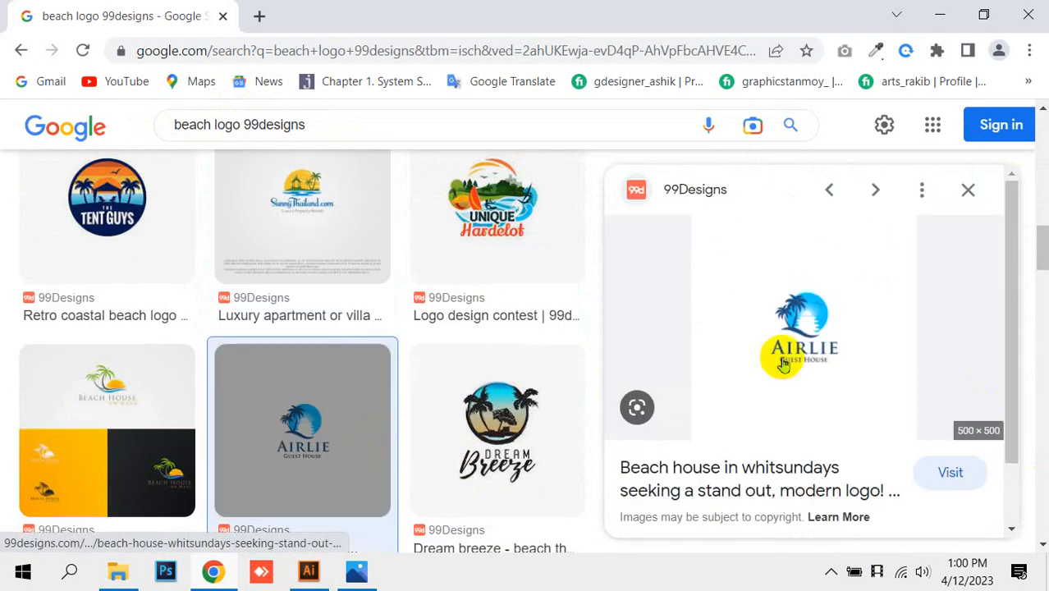
# Browse further through the 99designs beach logos, previewing the Secret Beach and Myrtle Beach designs
pyautogui.scroll(-6, 345, 323)
pyautogui.scroll(-10, 345, 322)
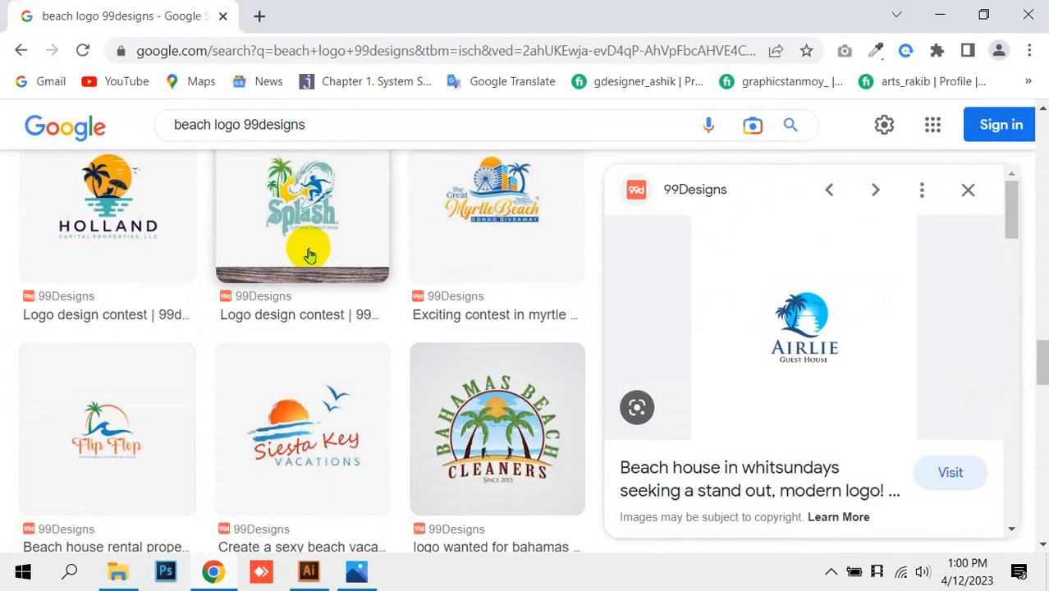
pyautogui.scroll(-5, 207, 249)
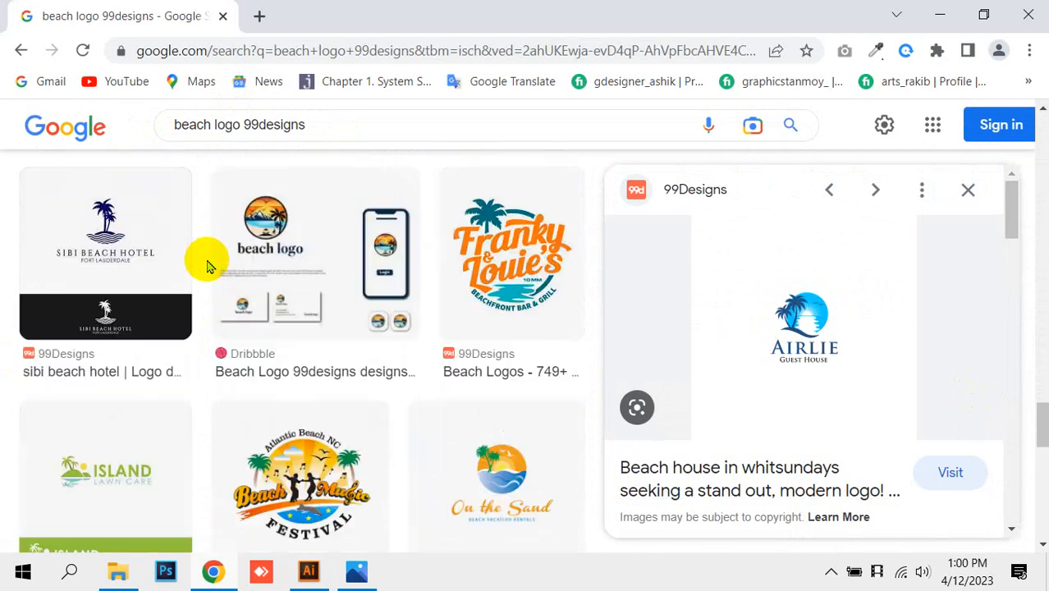
pyautogui.scroll(-8, 332, 293)
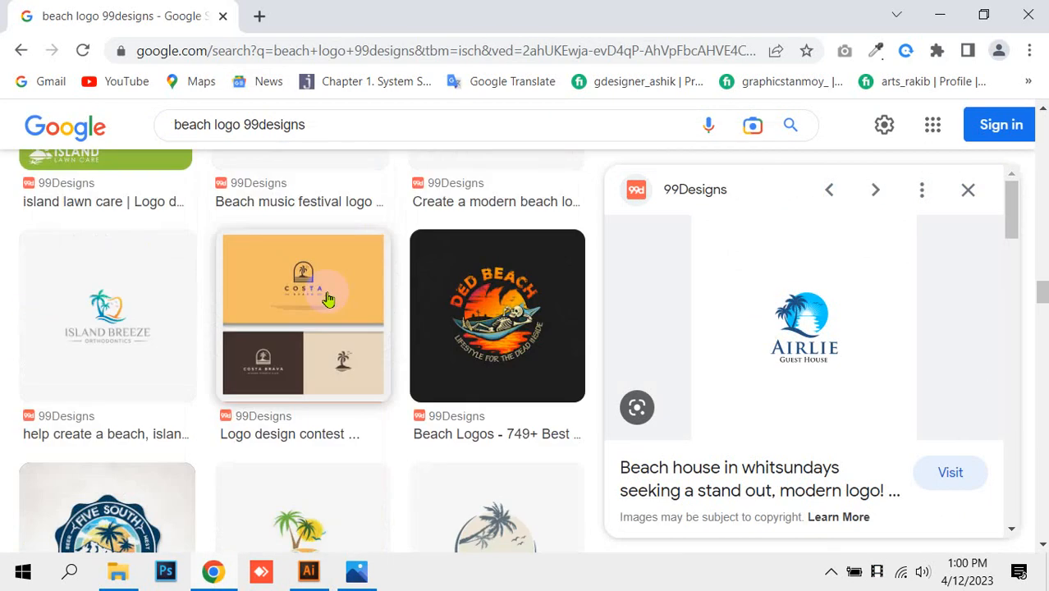
pyautogui.scroll(-4, 214, 293)
pyautogui.click(300, 435)
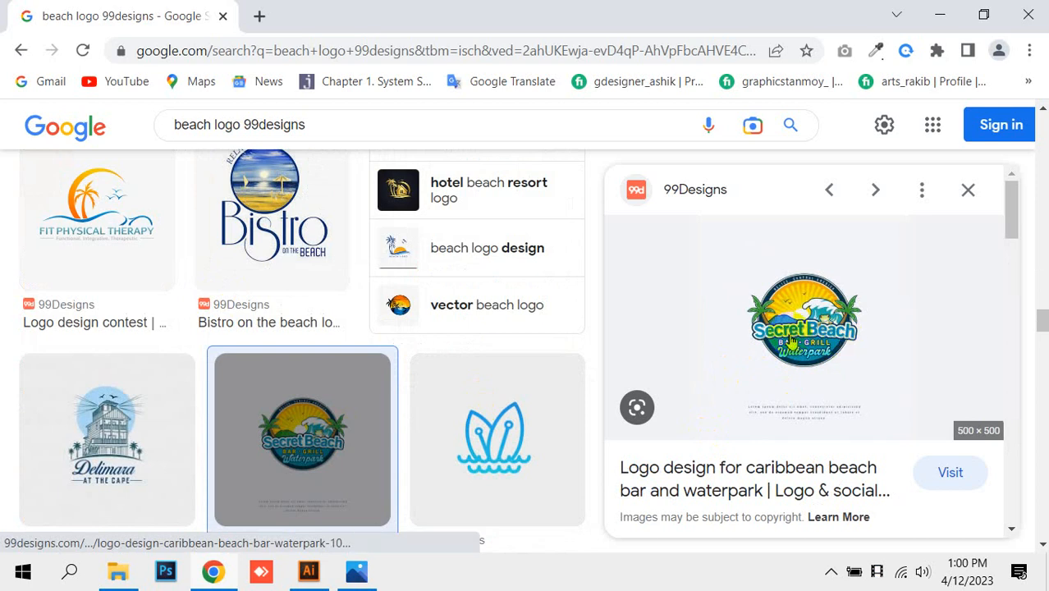
pyautogui.scroll(-5, 809, 349)
pyautogui.click(772, 352)
pyautogui.scroll(-5, 205, 378)
pyautogui.scroll(-5, 209, 378)
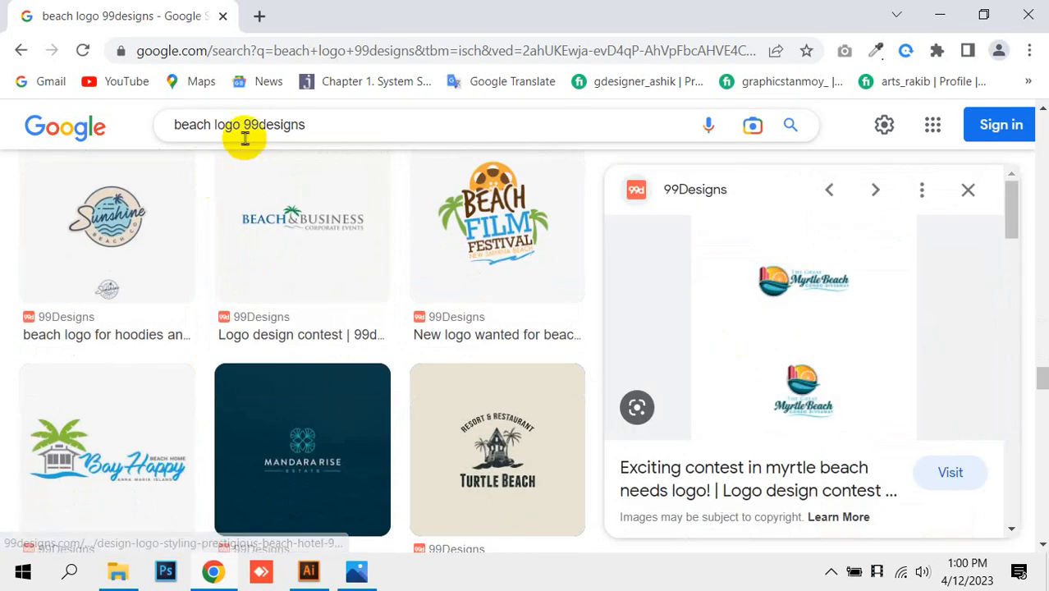
# Search Google Images for "beach logo freelancer"
pyautogui.doubleClick(245, 121)
pyautogui.write('fr')
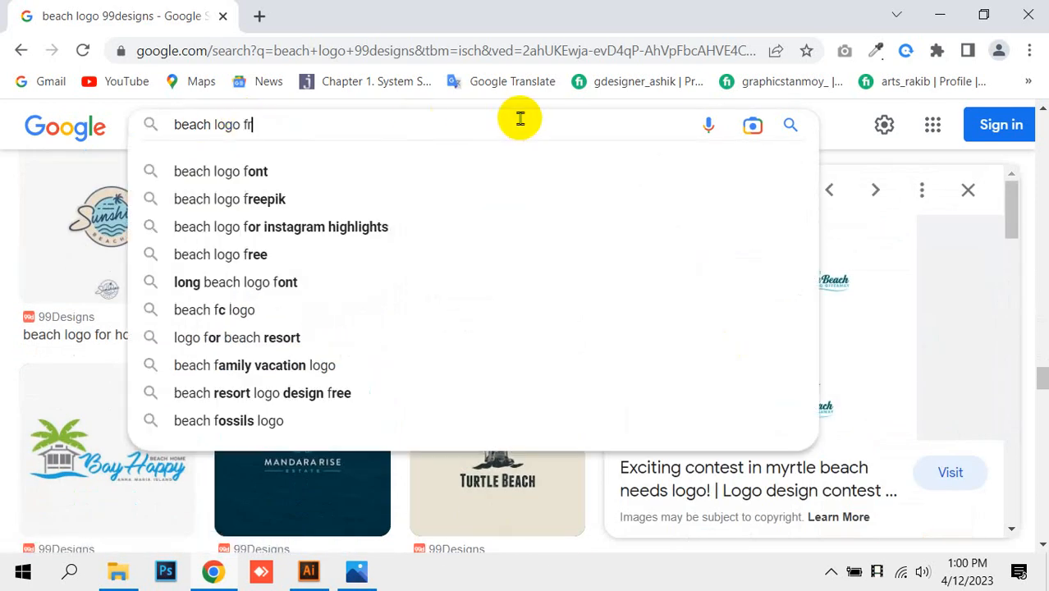
pyautogui.write('eelancer')
pyautogui.press('Return')
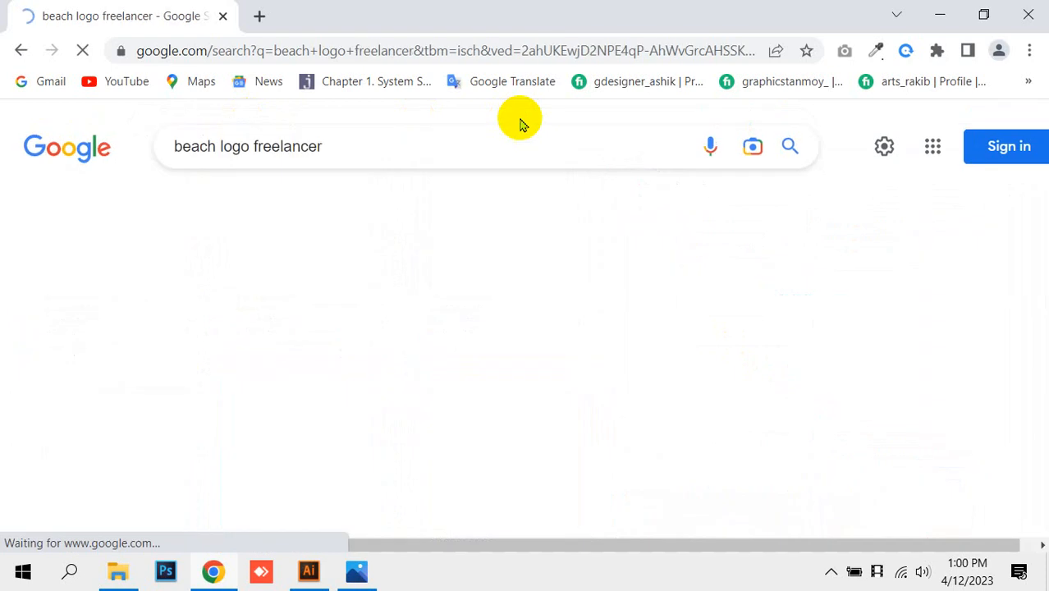
# Browse the Freelancer beach logo results, previewing the Amarilis Hotel, Paradise Beach and Grayton Beach designs
pyautogui.scroll(-1, 444, 230)
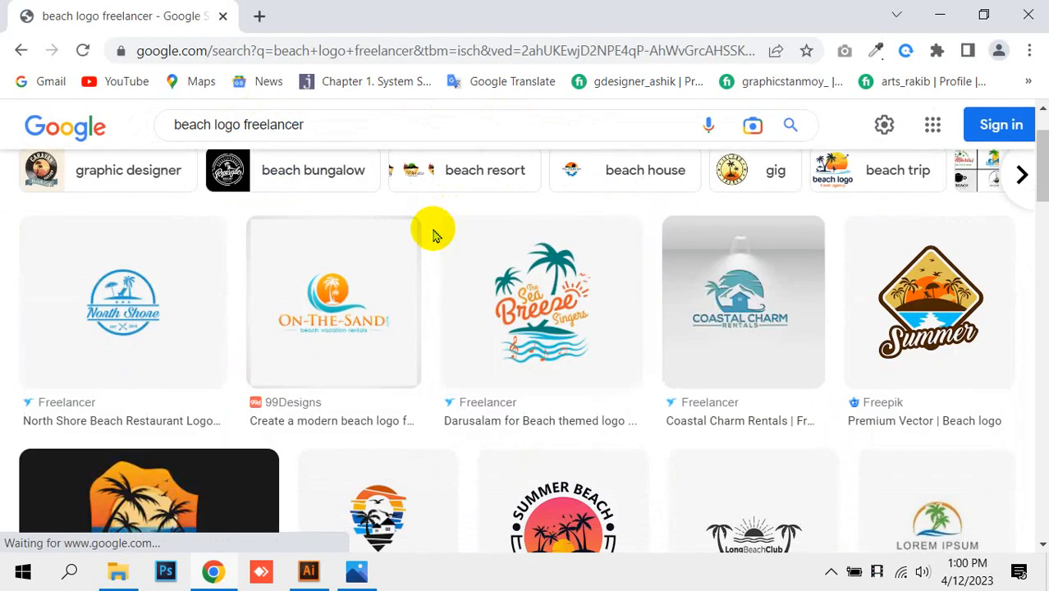
pyautogui.scroll(-3, 394, 206)
pyautogui.scroll(-8, 396, 211)
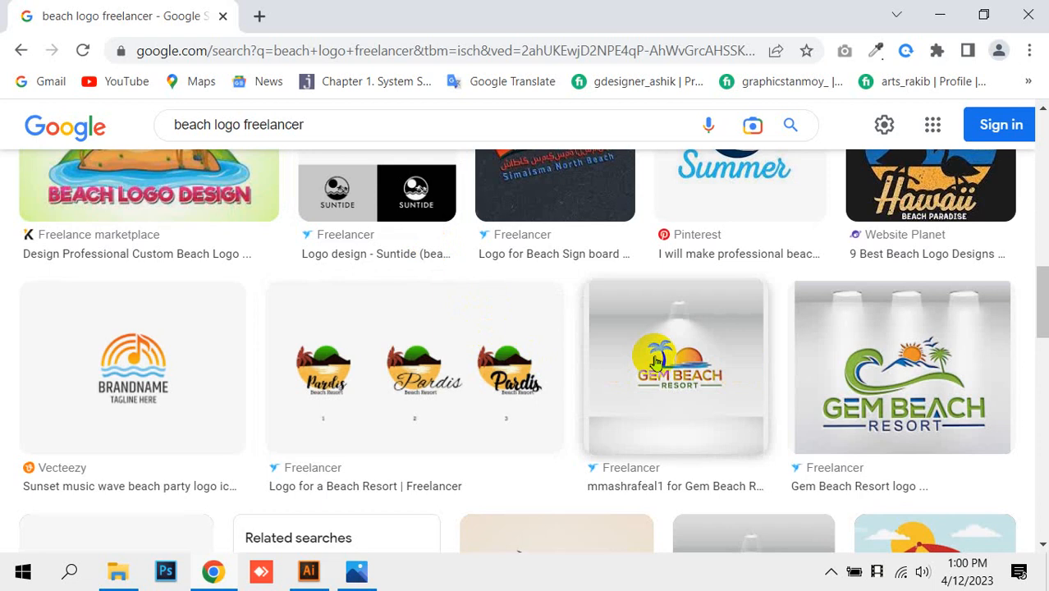
pyautogui.scroll(-5, 460, 320)
pyautogui.click(304, 411)
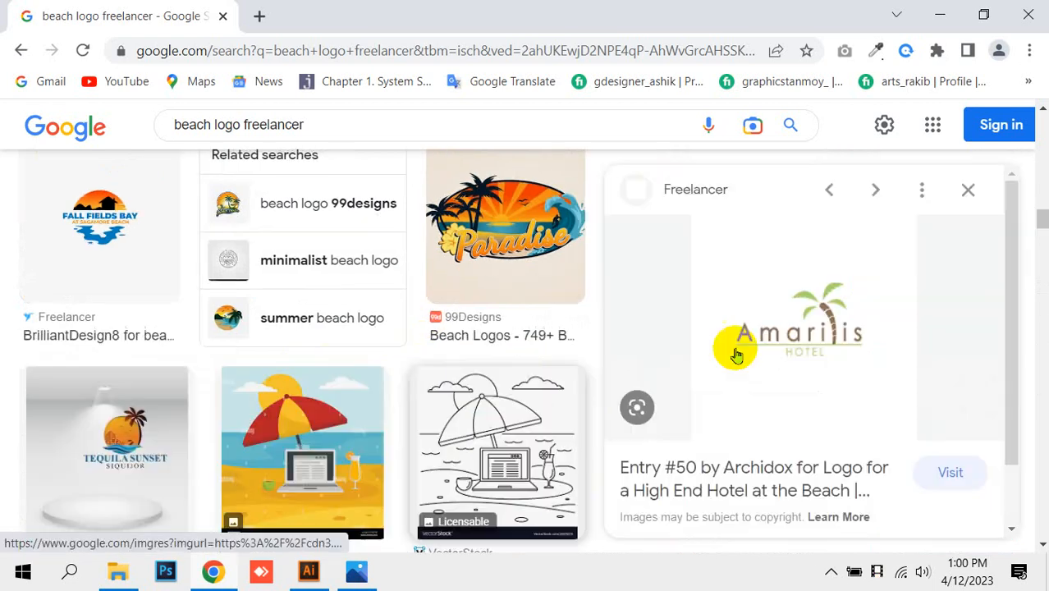
pyautogui.scroll(-5, 693, 335)
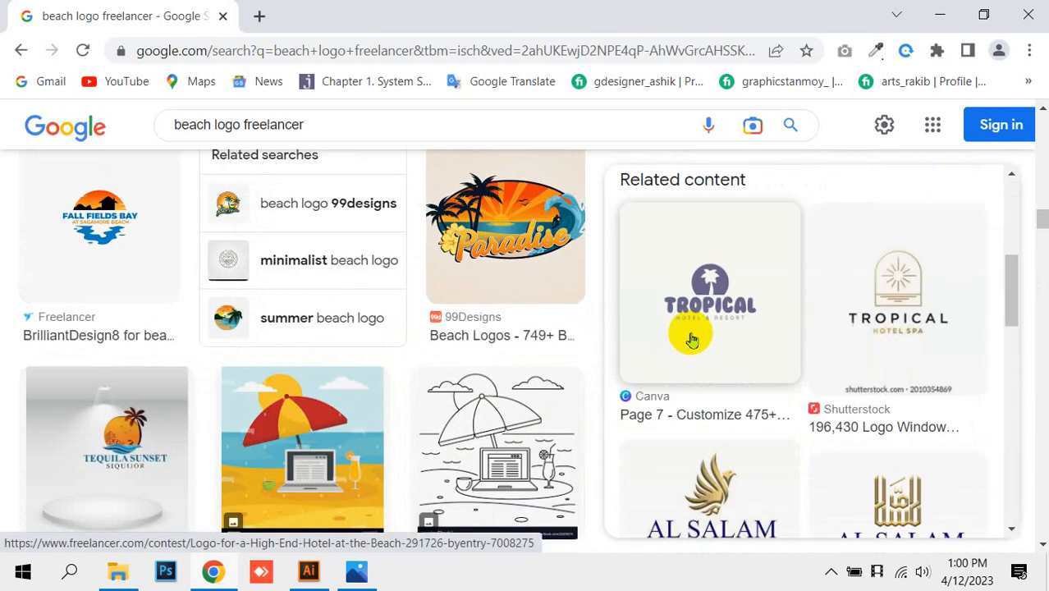
pyautogui.scroll(-5, 299, 332)
pyautogui.click(301, 335)
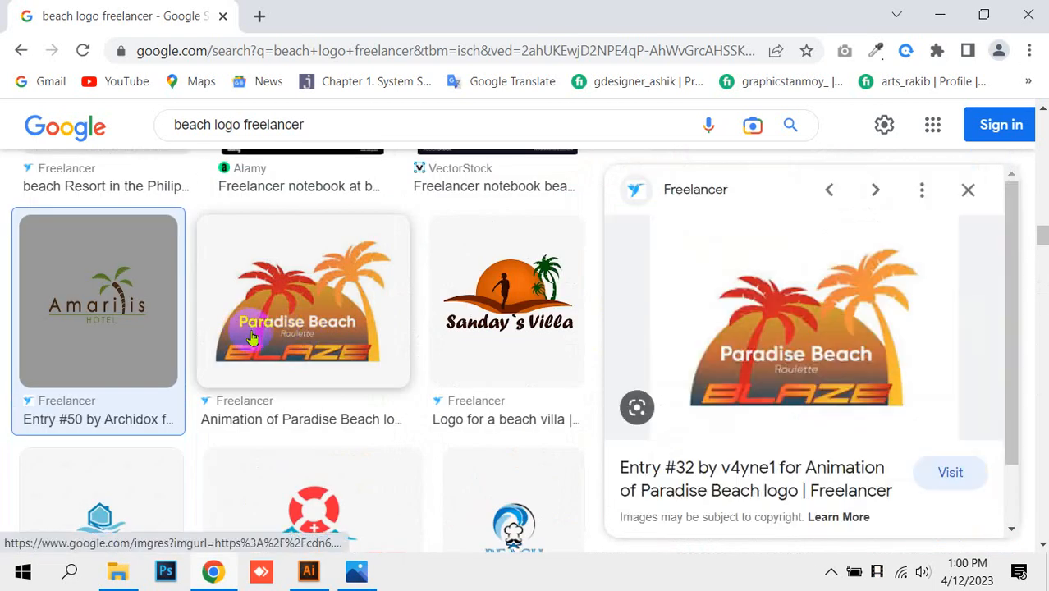
pyautogui.scroll(-3, 357, 329)
pyautogui.click(356, 329)
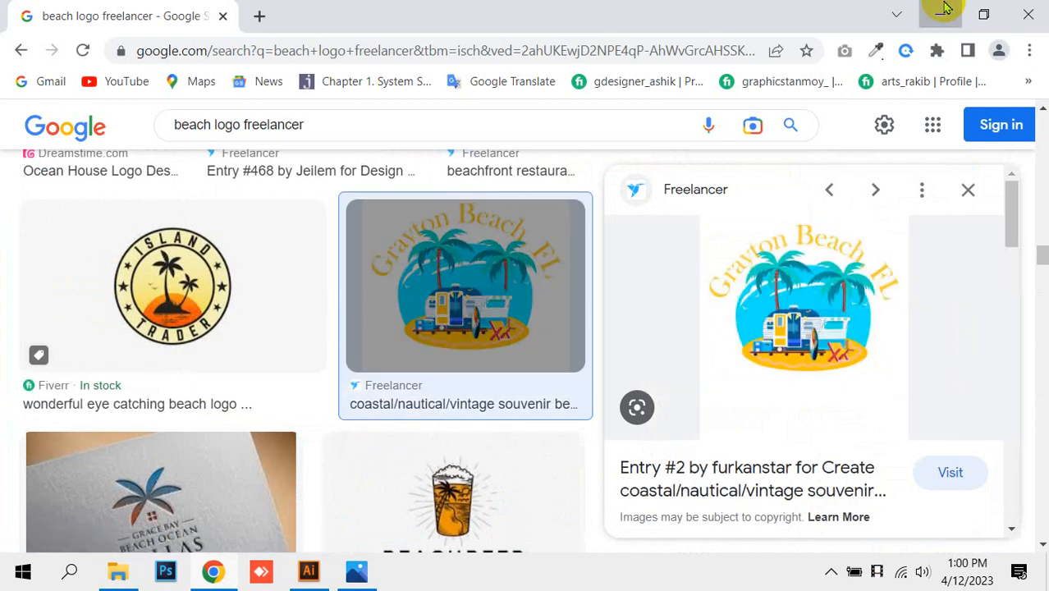
# Minimize Chrome and Illustrator, and close the CAR LOGO-01.jpg preview to return to the LOGO NEW folder
pyautogui.click(940, 14)
pyautogui.click(980, 8)
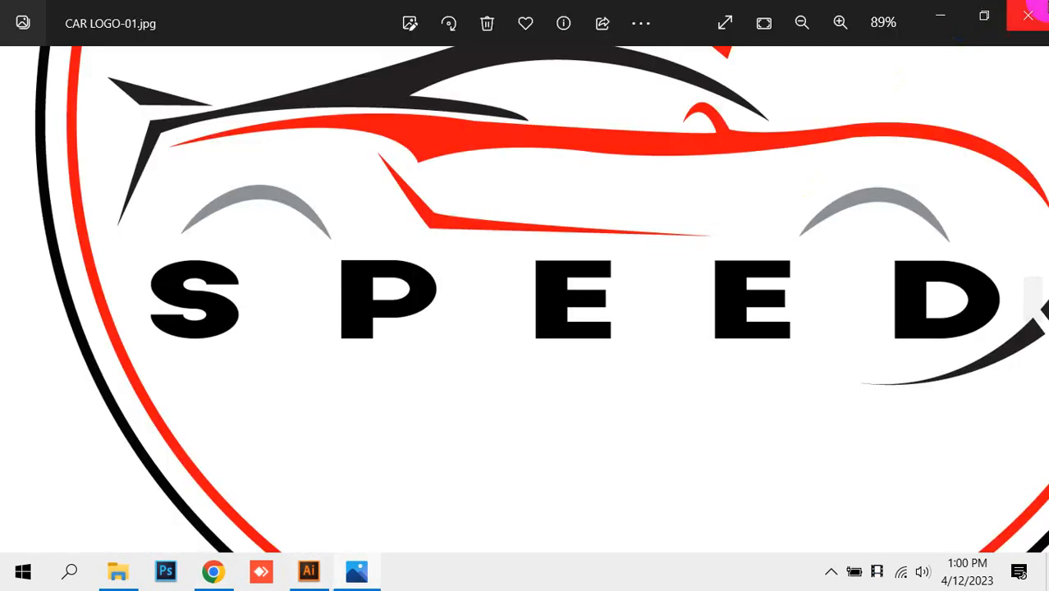
pyautogui.click(1028, 15)
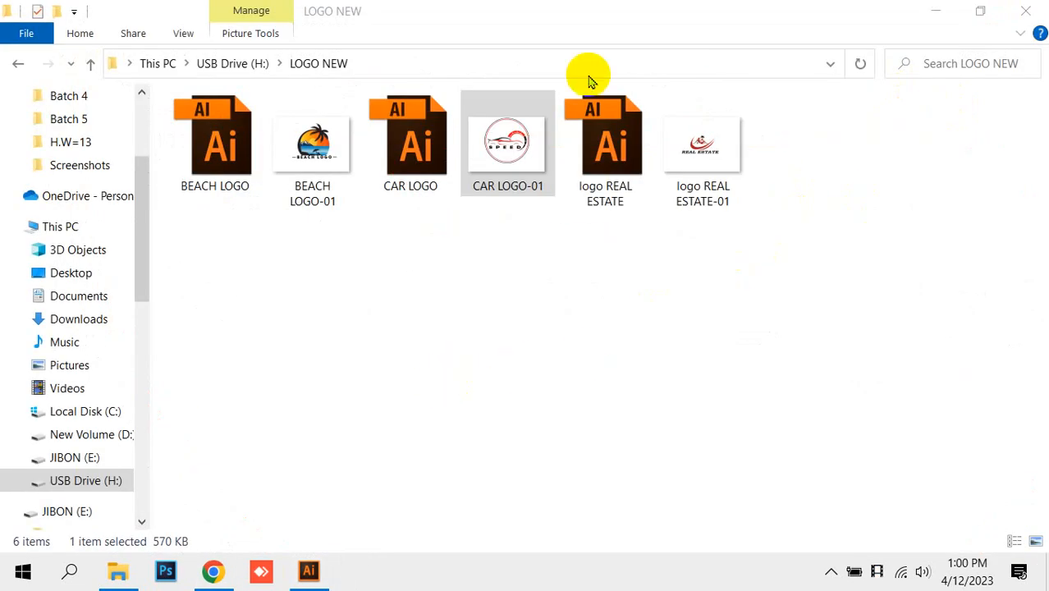
# Open New folder (7) inside the designer's own folder on USB Drive (F:) and show its files as large icons
pyautogui.click(309, 571)
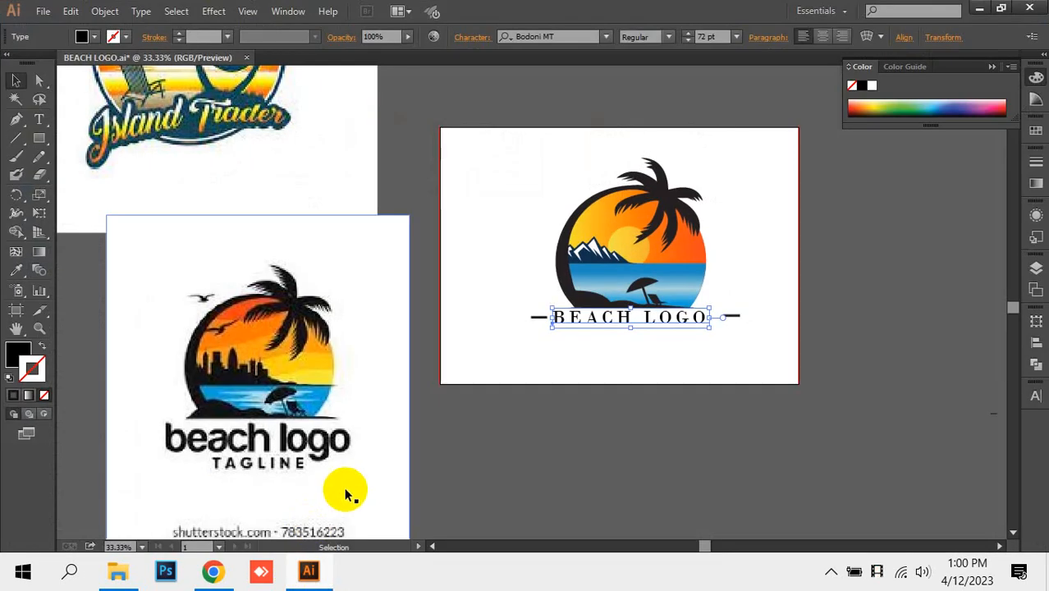
pyautogui.click(118, 571)
pyautogui.scroll(1, 152, 360)
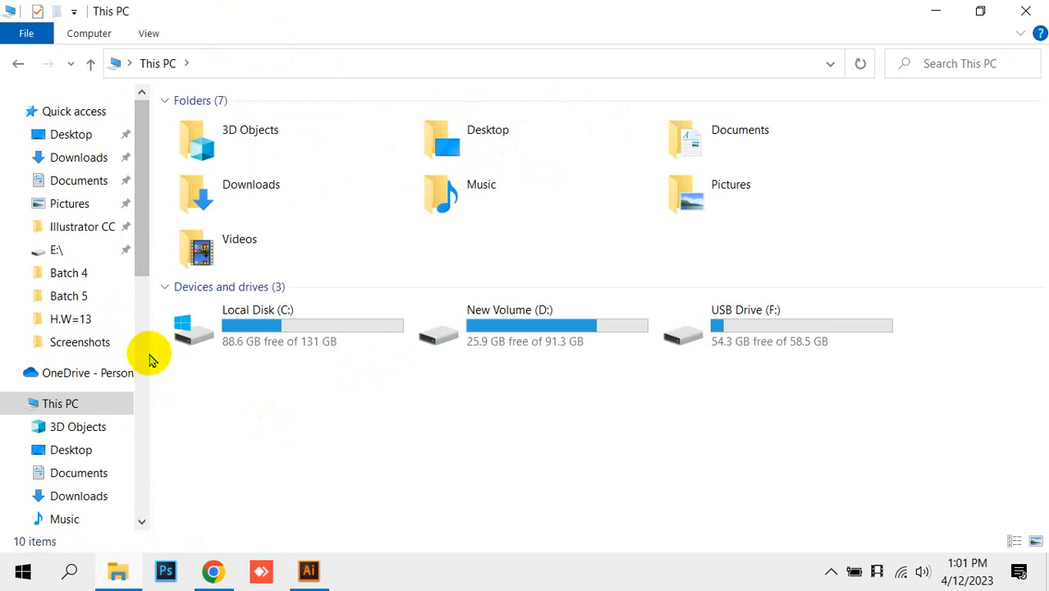
pyautogui.doubleClick(785, 328)
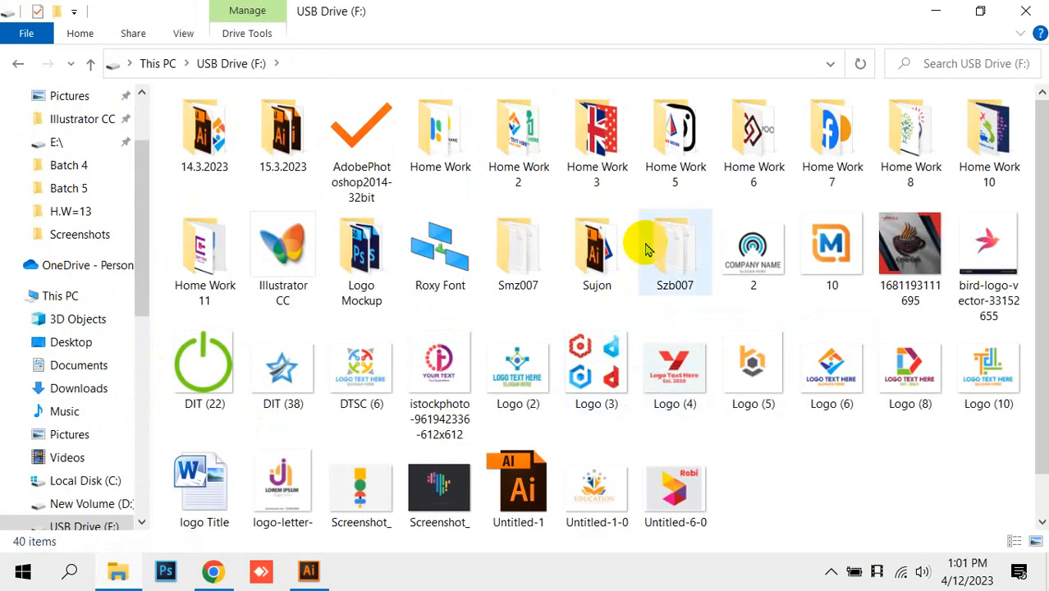
pyautogui.doubleClick(622, 261)
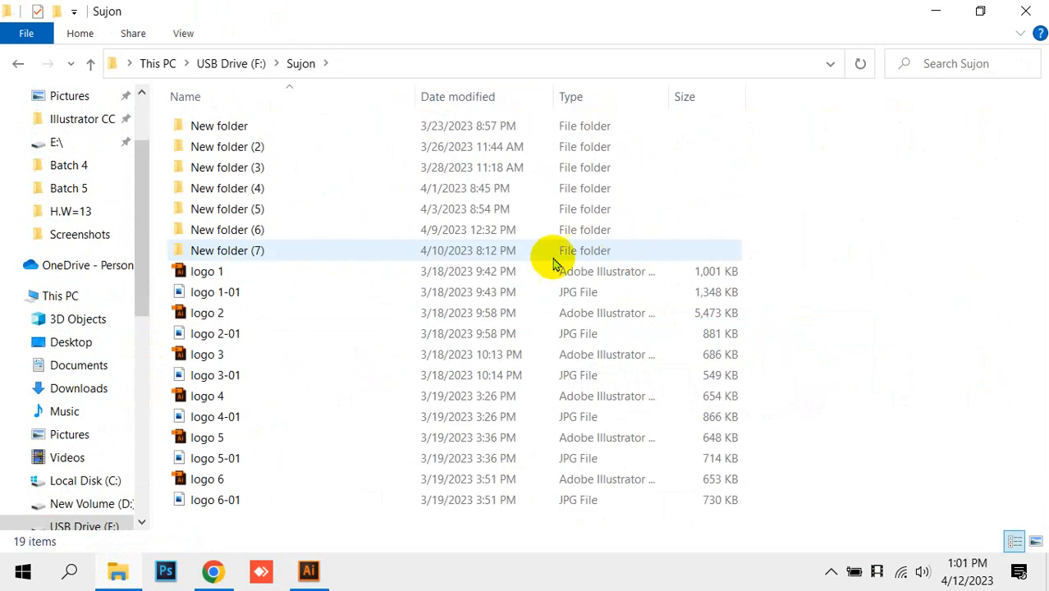
pyautogui.doubleClick(356, 250)
pyautogui.keyDown('ctrl'); pyautogui.scroll(5, 365, 250); pyautogui.keyUp('ctrl')
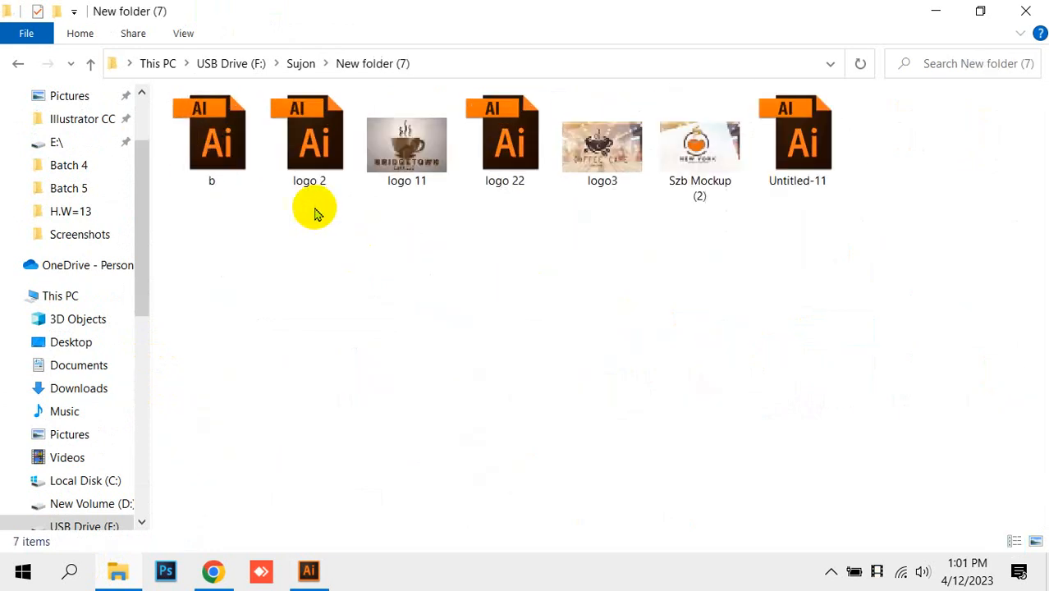
# Open the b, logo 2, logo 22 and Untitled-11 files together in Illustrator and maximize its window
pyautogui.moveTo(315, 214); pyautogui.dragTo(215, 94)
pyautogui.keyDown('ctrl'); pyautogui.click(542, 165); pyautogui.keyUp('ctrl')
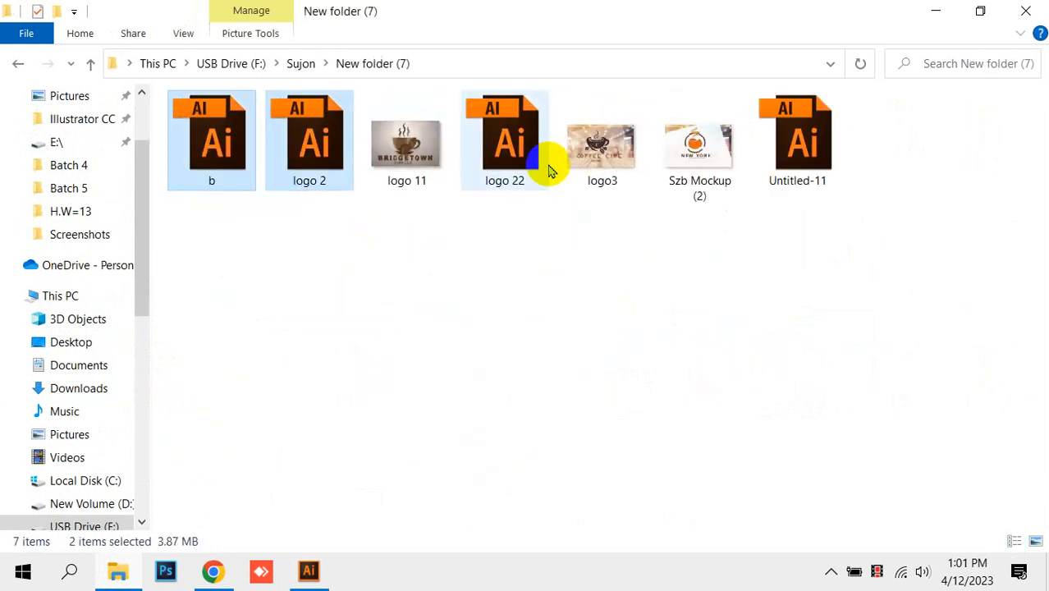
pyautogui.rightClick(798, 123)
pyautogui.click(831, 131)
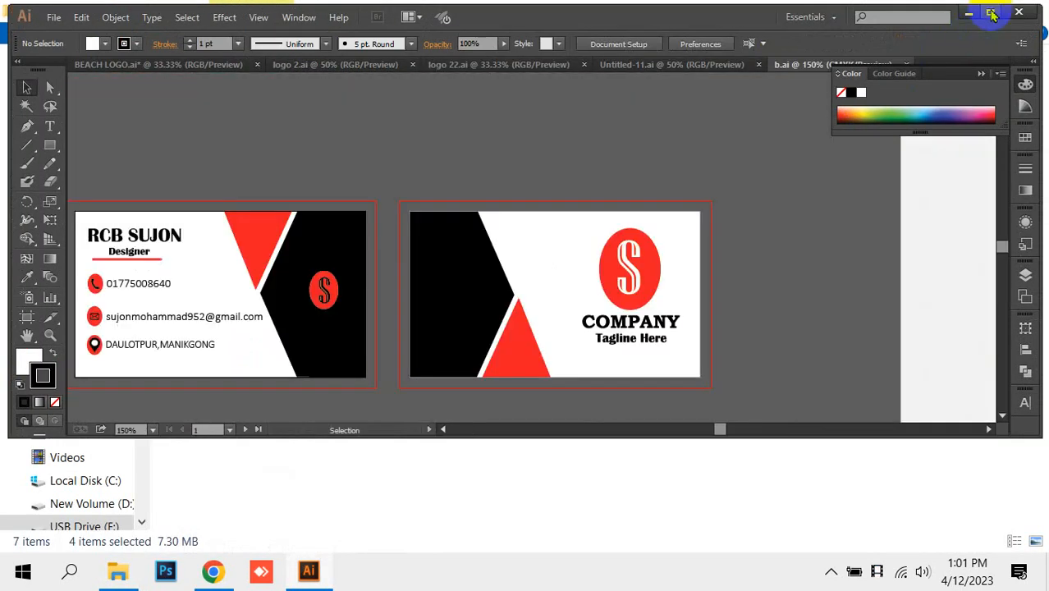
pyautogui.click(990, 12)
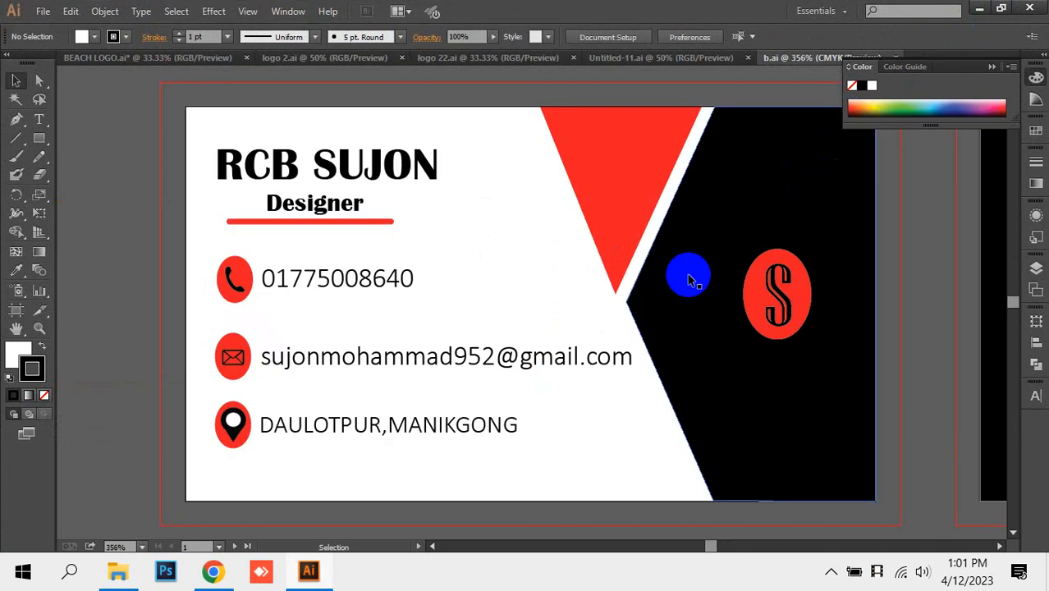
# Inspect the name, job title, phone, e-mail and address elements and their icons on the business card's front
pyautogui.click(315, 205)
pyautogui.click(294, 182)
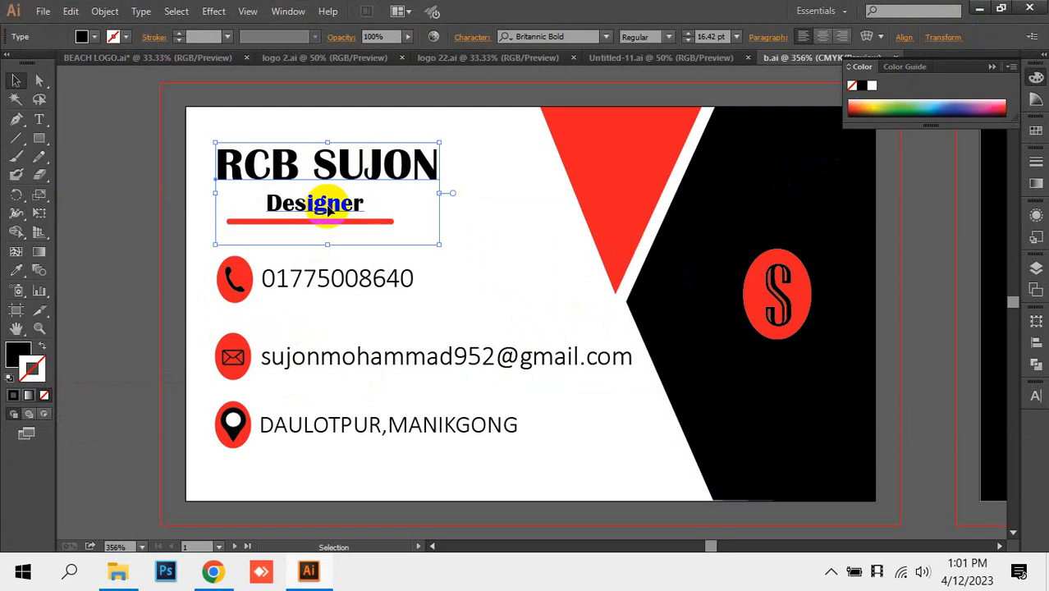
pyautogui.click(328, 283)
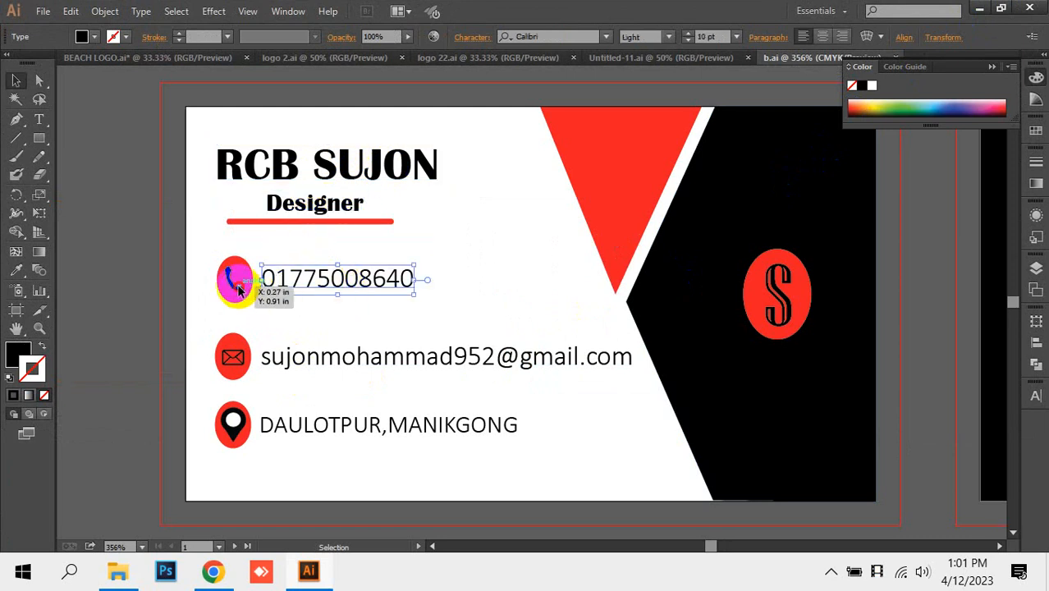
pyautogui.click(238, 289)
pyautogui.click(240, 356)
pyautogui.click(304, 362)
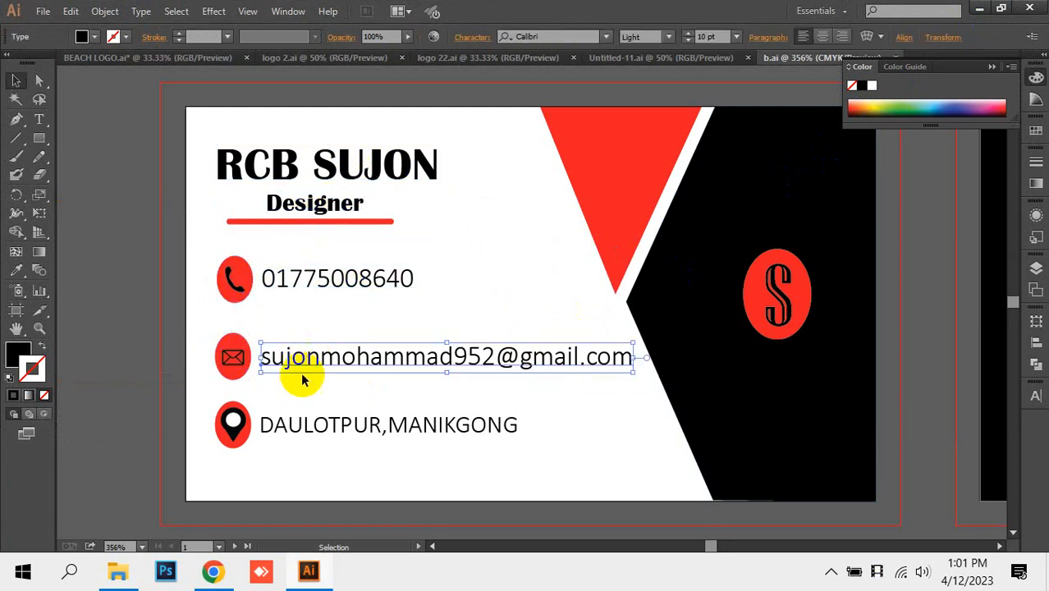
pyautogui.click(289, 431)
pyautogui.click(234, 423)
# Examine the business card's back side with the company logo and the black and red shapes
pyautogui.hscroll(10, 623, 371)
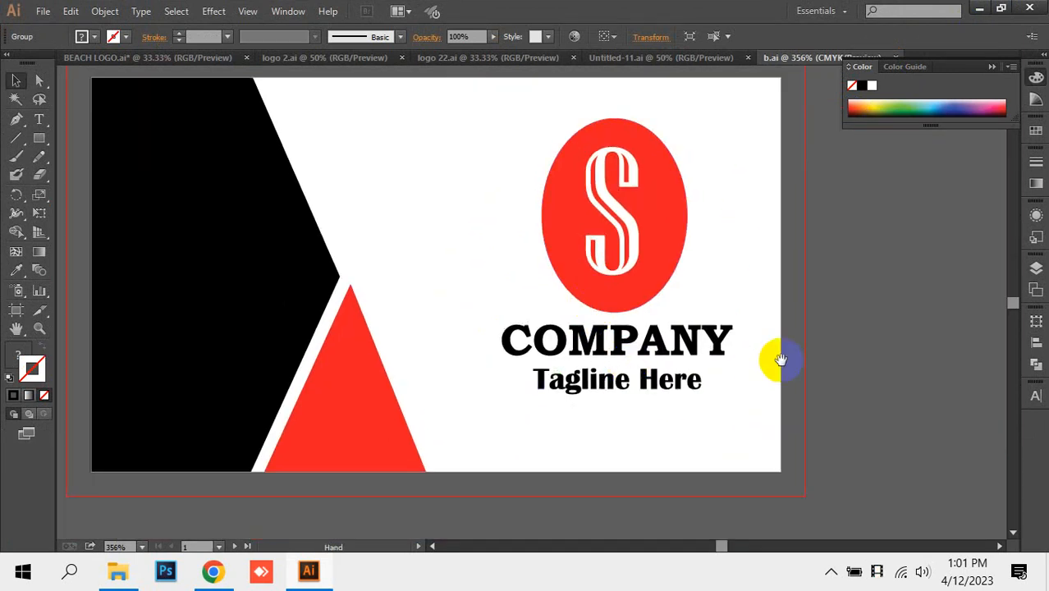
pyautogui.moveTo(312, 241); pyautogui.dragTo(390, 286)
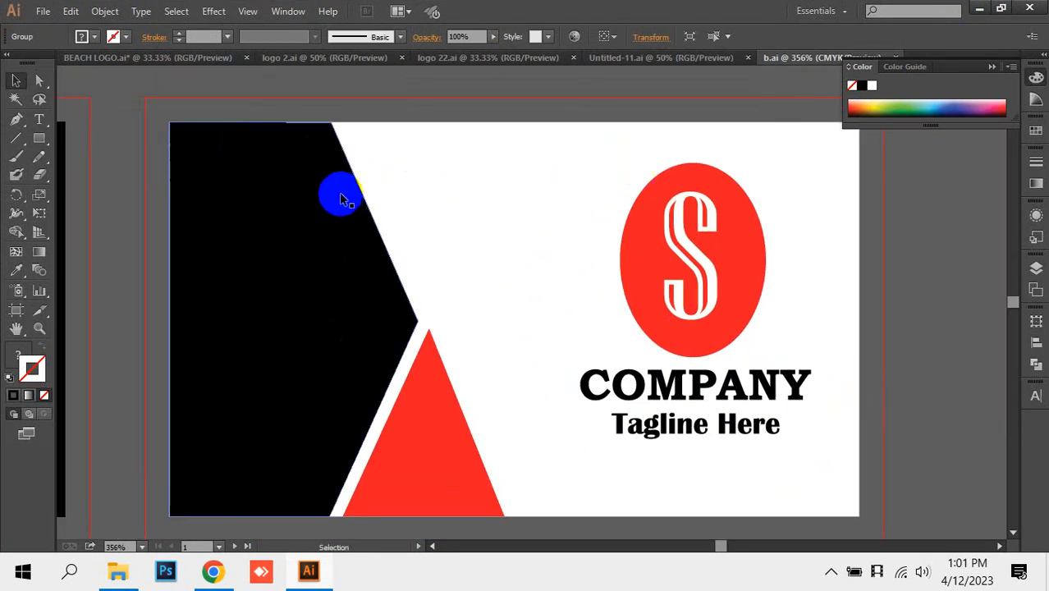
pyautogui.press('m')
pyautogui.press('v')
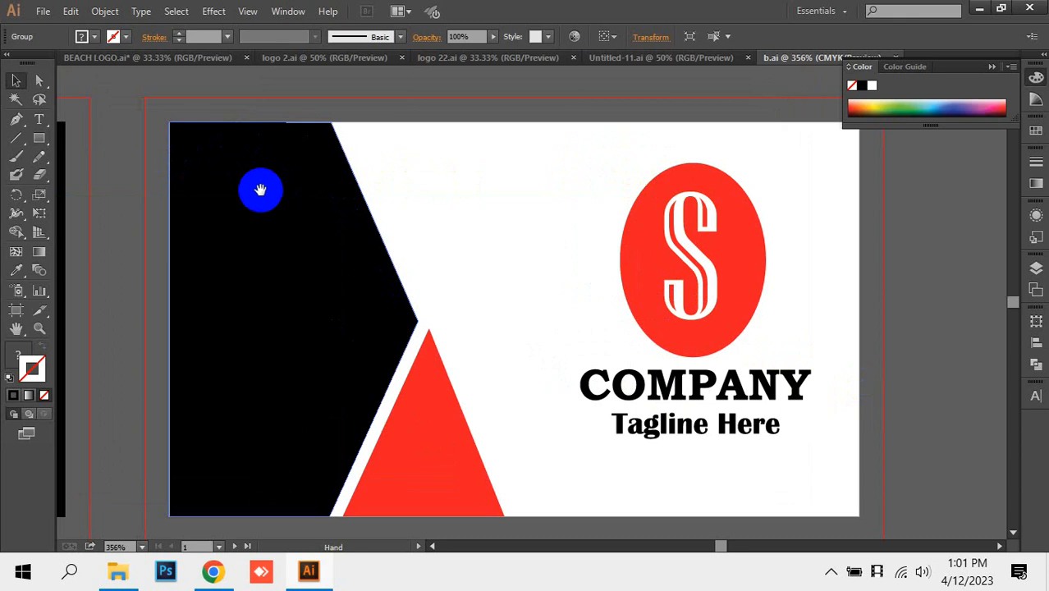
pyautogui.moveTo(259, 189); pyautogui.dragTo(422, 227)
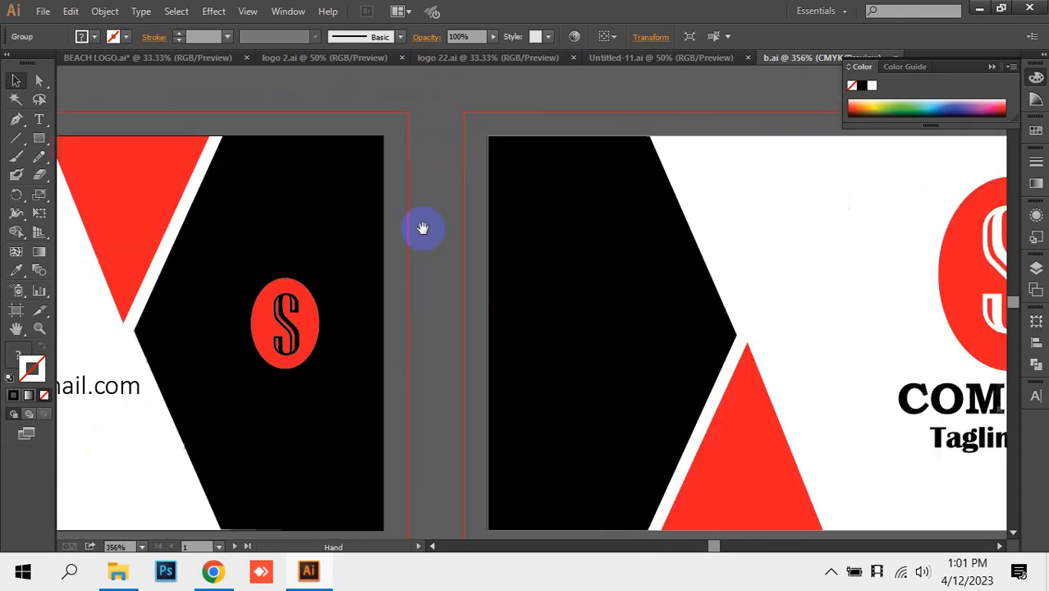
# Collapse the Color panel and view both sides of the business card together with nothing selected
pyautogui.click(992, 67)
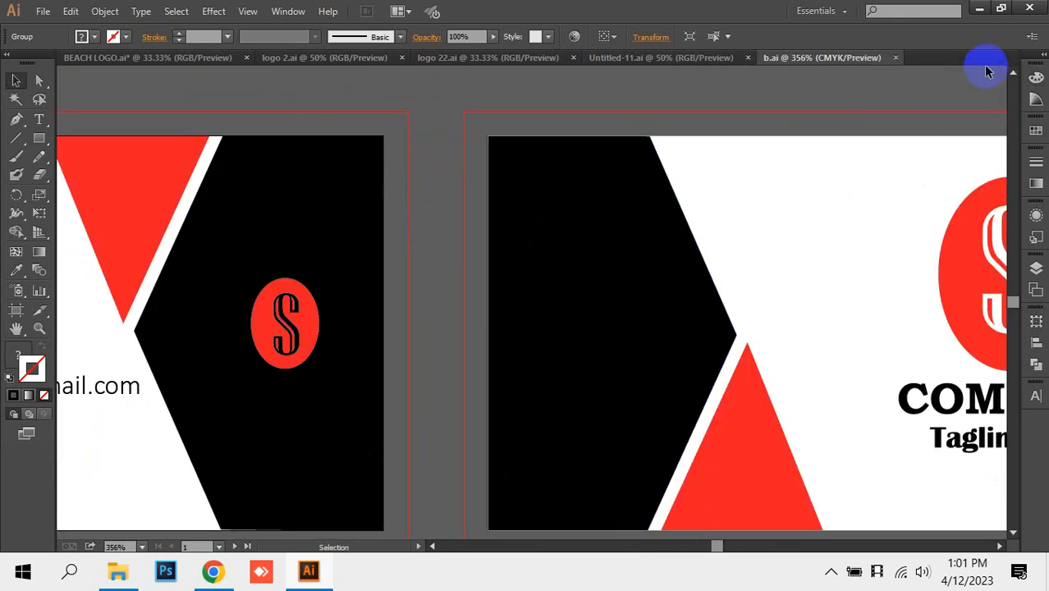
pyautogui.moveTo(845, 244); pyautogui.dragTo(769, 249)
pyautogui.hotkey('ctrl', '-')
pyautogui.hotkey('ctrl', '-')
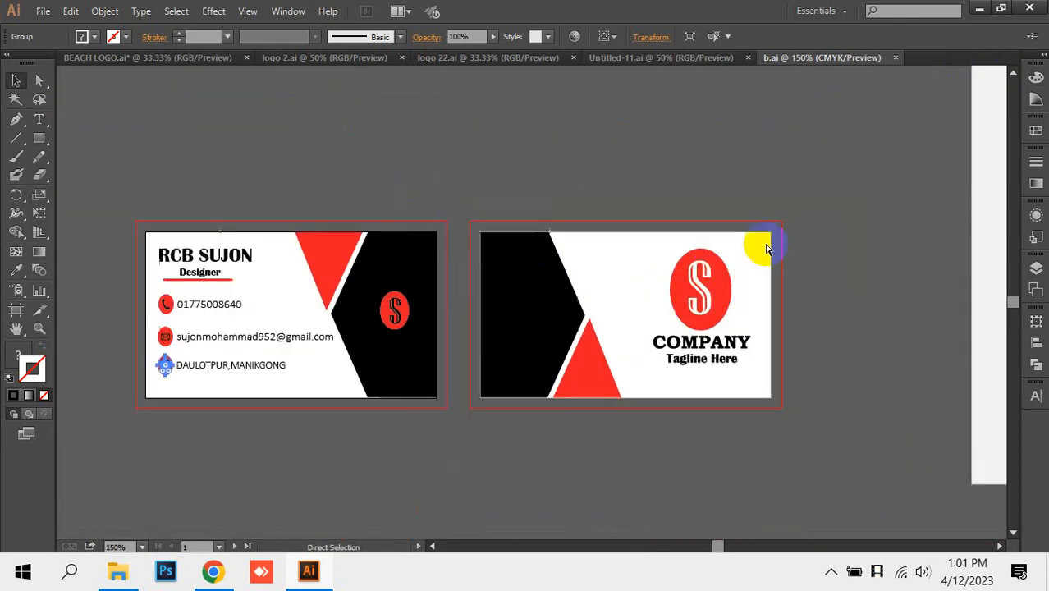
pyautogui.click(485, 213)
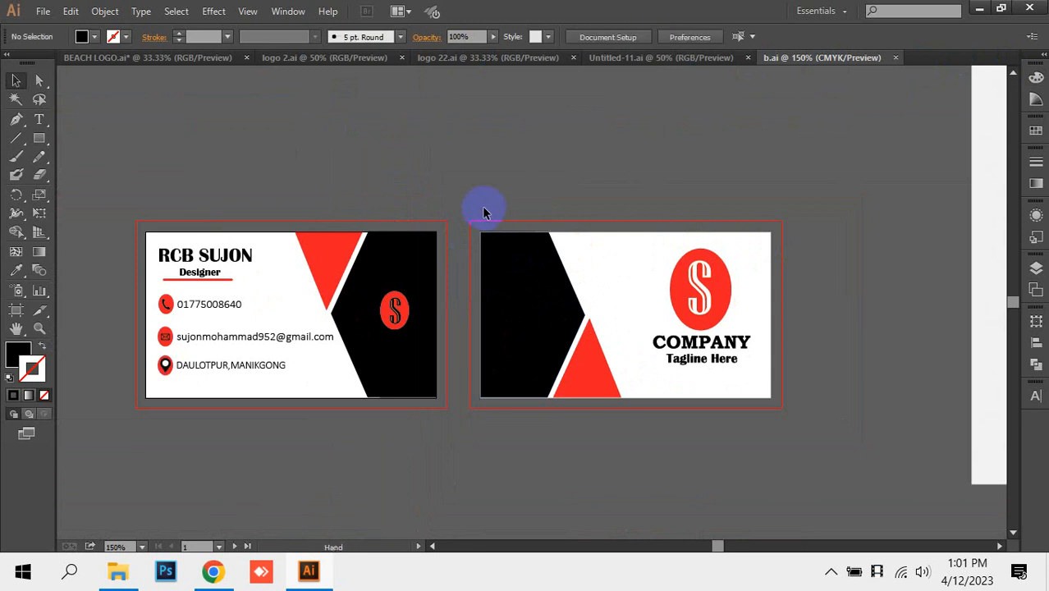
# Check the red triangle on the business card's back and close b.ai
pyautogui.moveTo(412, 257); pyautogui.dragTo(556, 353)
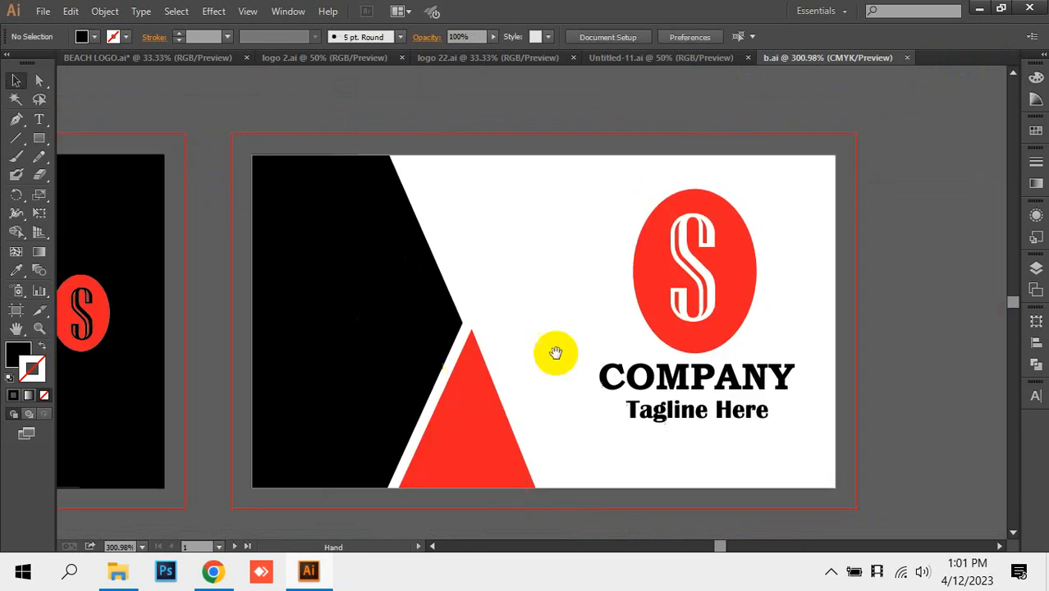
pyautogui.click(470, 339)
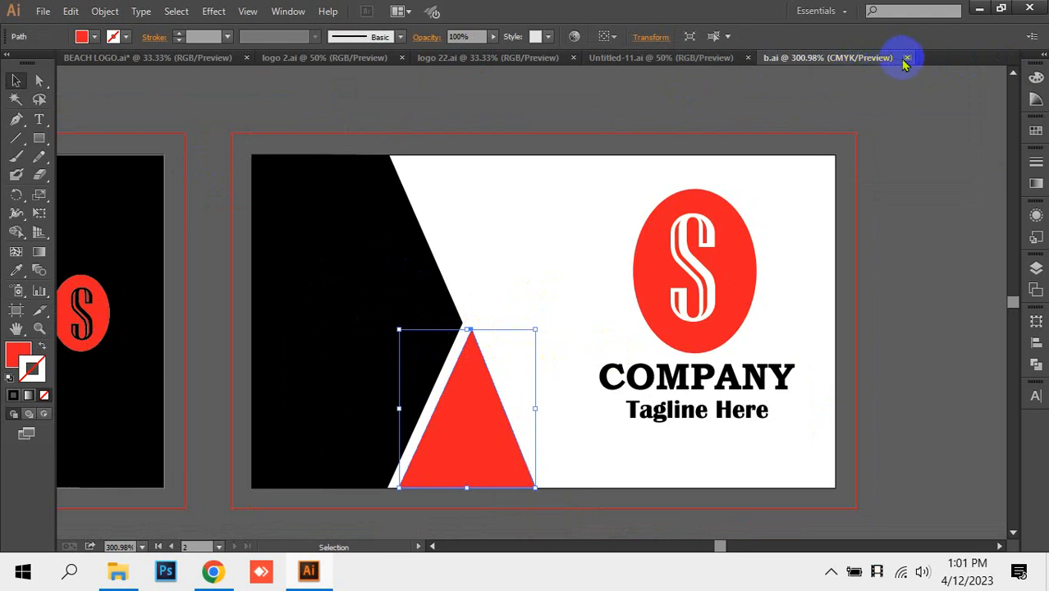
pyautogui.click(908, 57)
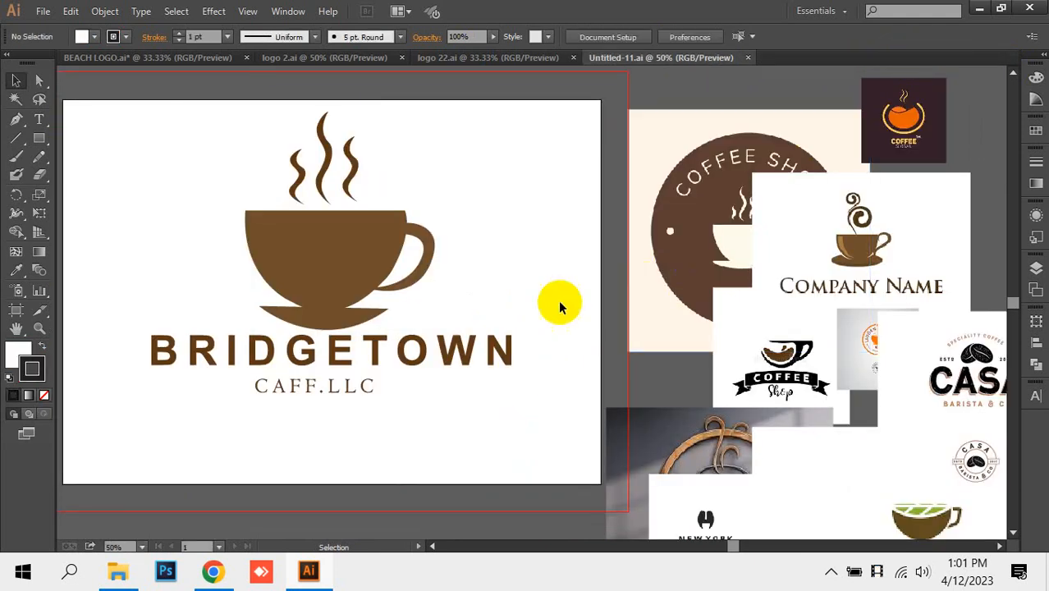
# Move the small grey reference image aside and place the Company Name cup reference beside the Bridgetown cup logo
pyautogui.moveTo(557, 304); pyautogui.dragTo(567, 339)
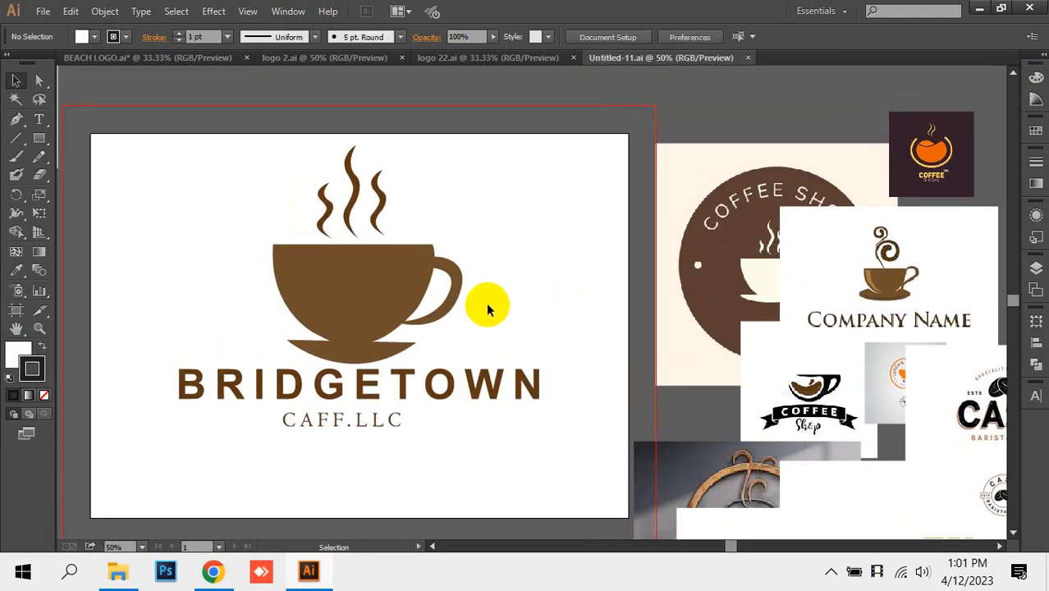
pyautogui.moveTo(491, 391); pyautogui.dragTo(394, 398)
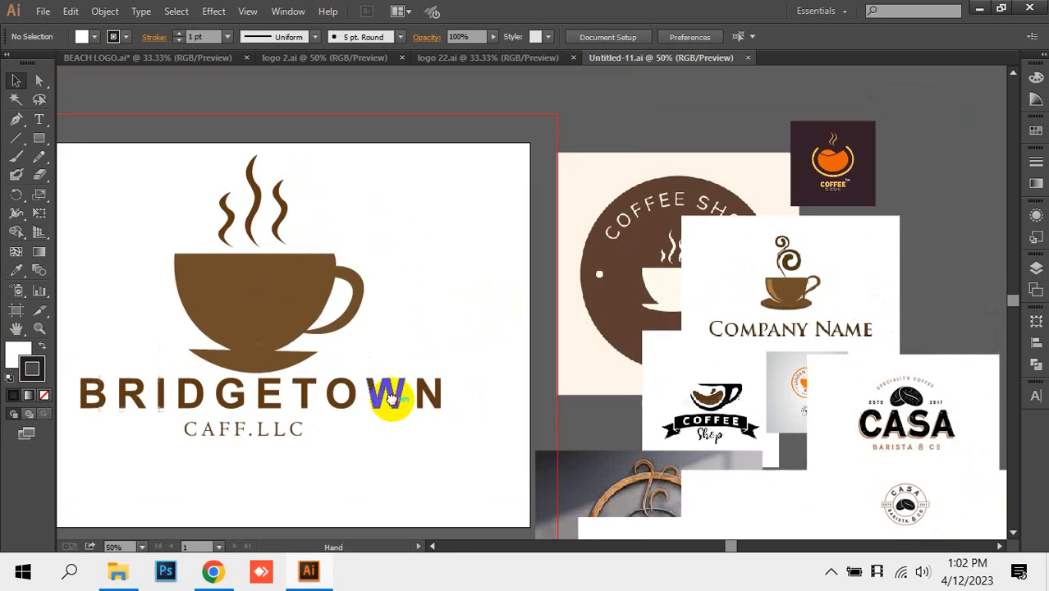
pyautogui.moveTo(576, 389); pyautogui.dragTo(400, 351)
pyautogui.moveTo(641, 317); pyautogui.dragTo(826, 197)
pyautogui.moveTo(549, 293); pyautogui.dragTo(752, 347)
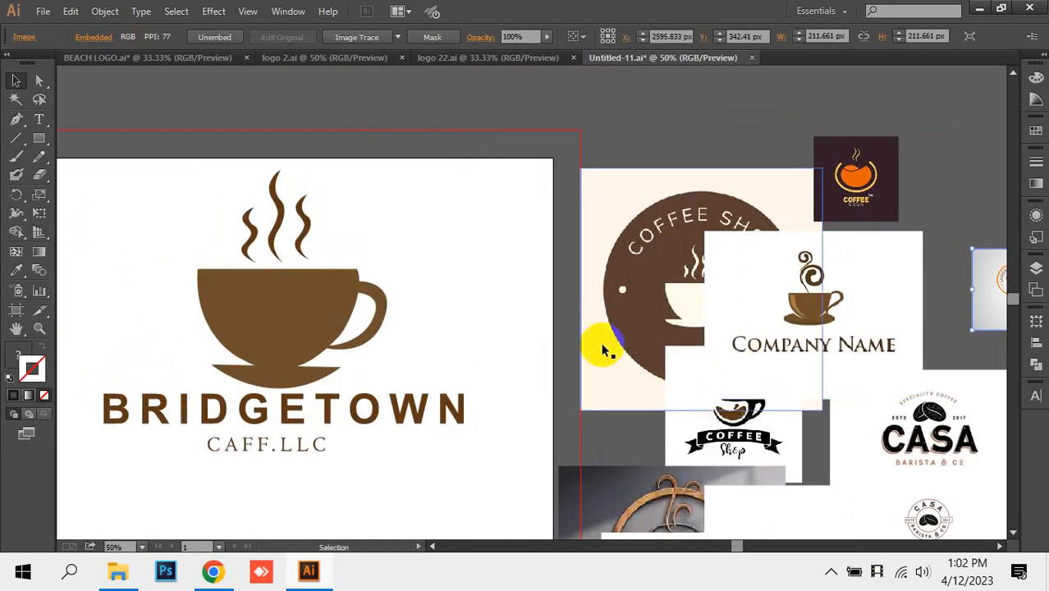
pyautogui.moveTo(806, 314); pyautogui.dragTo(757, 152)
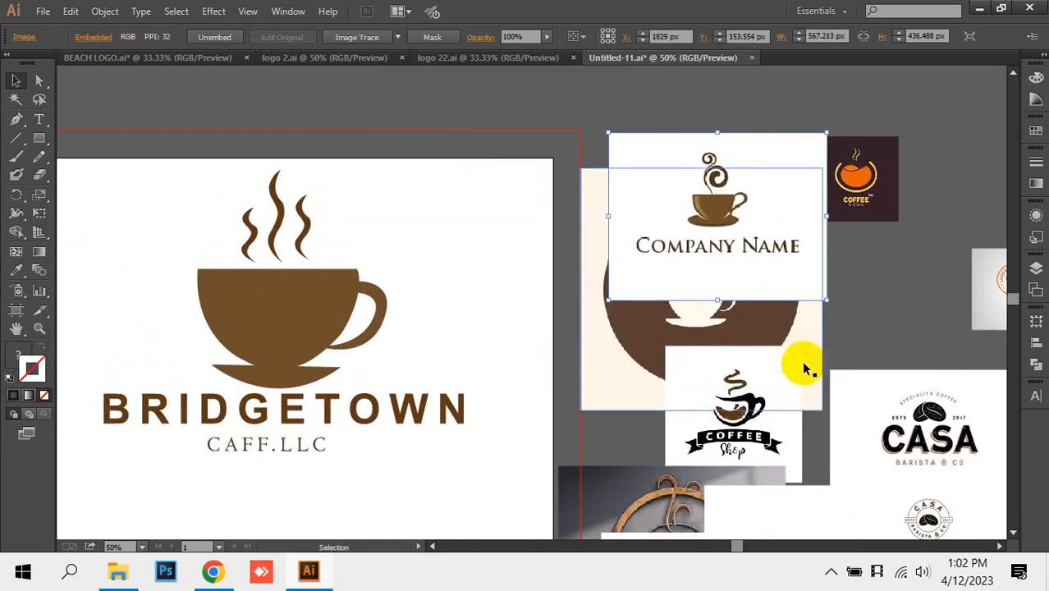
pyautogui.moveTo(732, 235); pyautogui.dragTo(493, 305)
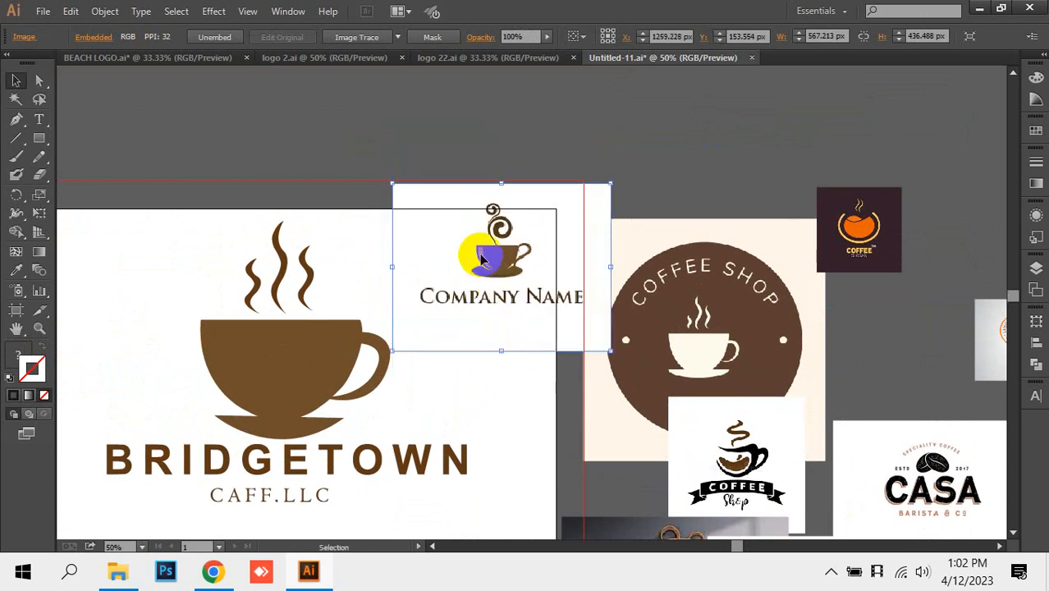
# Examine the curved highlight and saucer details of the Company Name cup reference up close
pyautogui.moveTo(198, 293); pyautogui.dragTo(581, 412)
pyautogui.moveTo(740, 165); pyautogui.dragTo(851, 285)
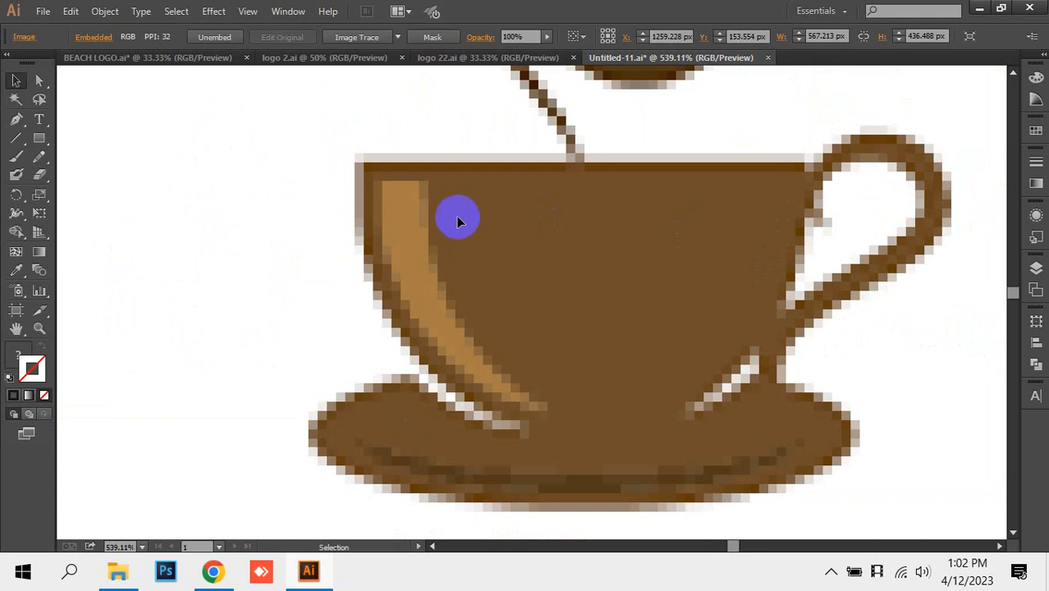
pyautogui.hotkey('ctrl', '-')
pyautogui.hotkey('ctrl', '+')
pyautogui.hotkey('ctrl', '-')
pyautogui.hotkey('ctrl', '-')
pyautogui.hotkey('ctrl', '-')
pyautogui.hotkey('ctrl', '-')
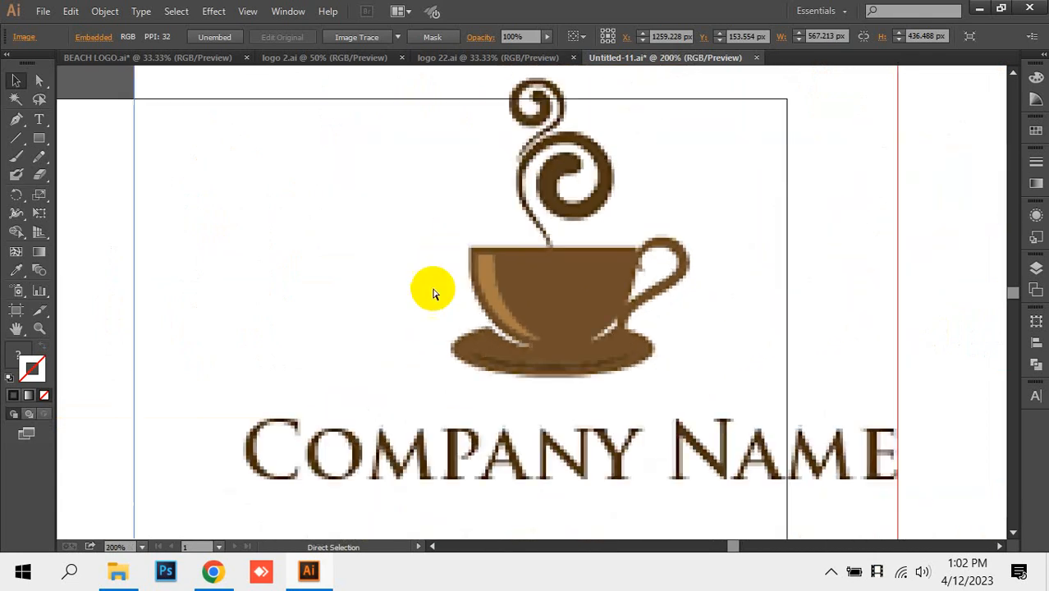
# Draw a curved highlight path along the inner left side of the Bridgetown cup with the Pen tool
pyautogui.moveTo(307, 358); pyautogui.dragTo(640, 277)
pyautogui.moveTo(380, 402); pyautogui.dragTo(540, 138)
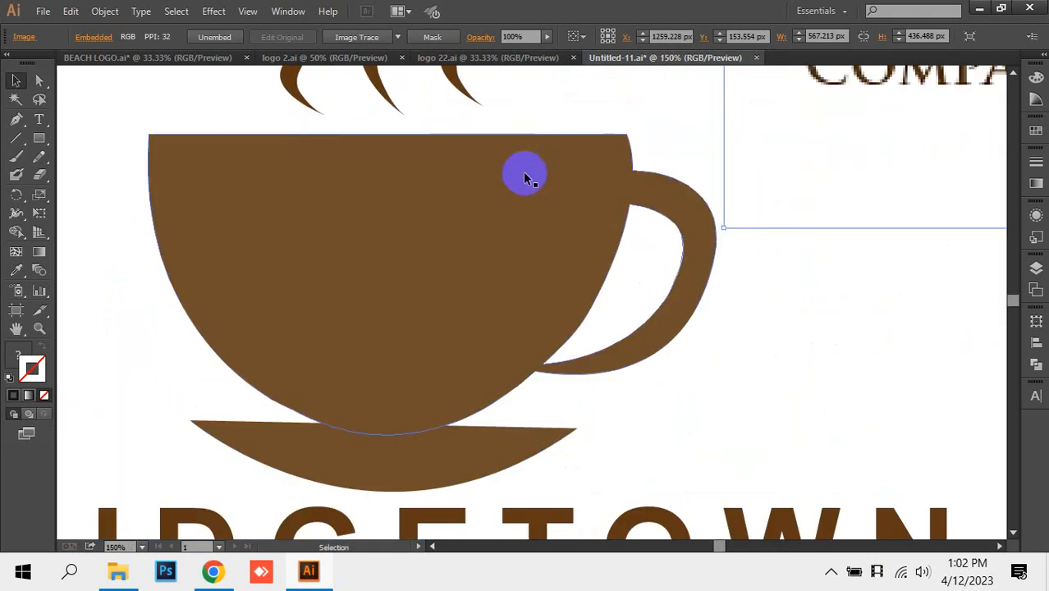
pyautogui.press('p')
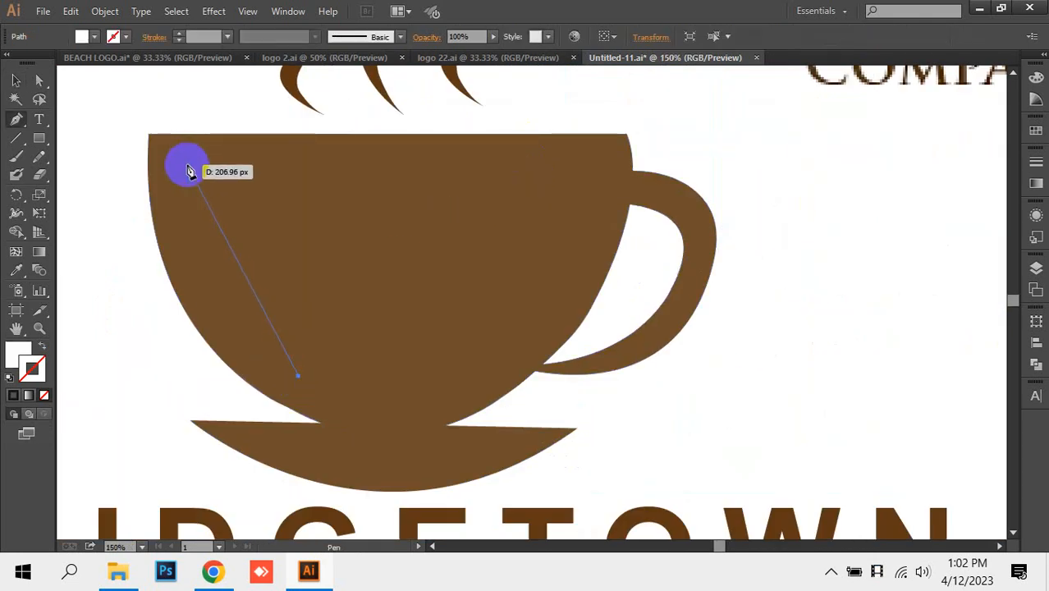
pyautogui.moveTo(190, 164); pyautogui.dragTo(196, 224)
pyautogui.press('ctrl')
pyautogui.click(121, 240)
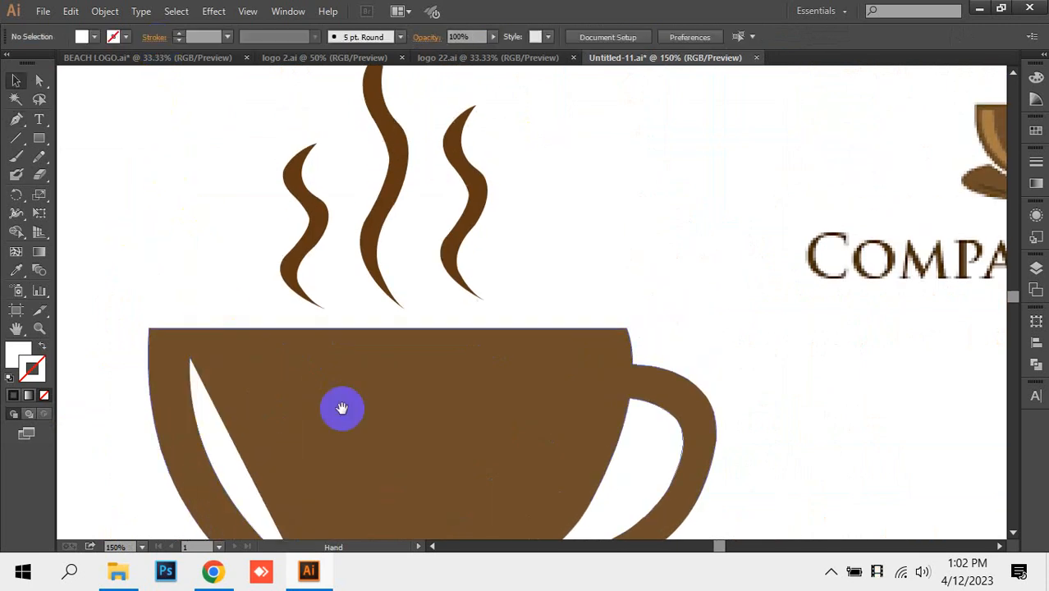
# Give the cup's highlight path no fill and a white 14 pt stroke with a width profile tapered at both ends
pyautogui.moveTo(341, 408); pyautogui.dragTo(317, 262)
pyautogui.click(236, 348)
pyautogui.hotkey('shift', 'x')
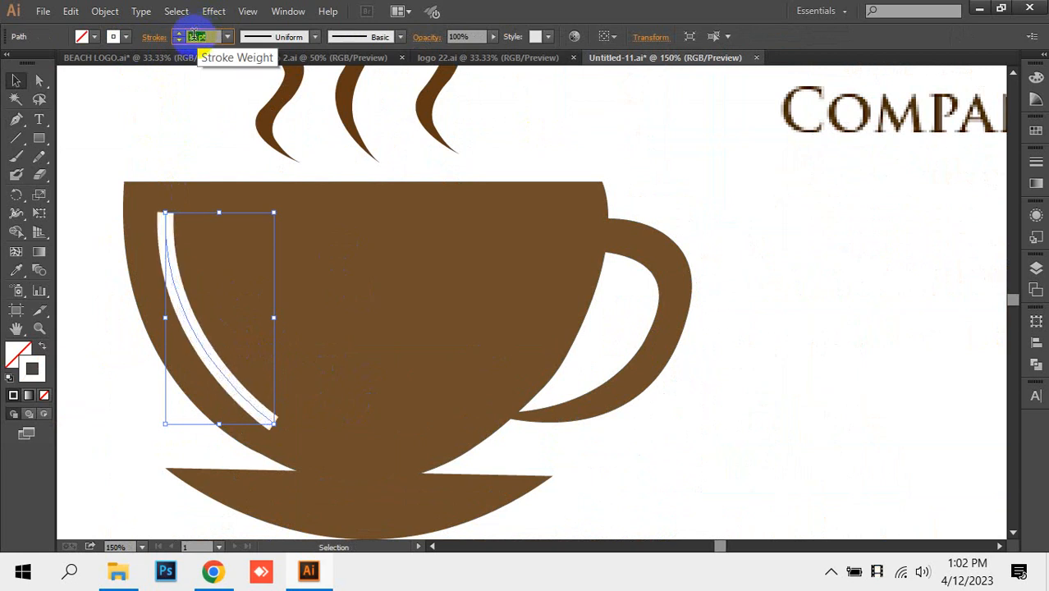
pyautogui.click(246, 37)
pyautogui.click(238, 90)
pyautogui.click(187, 135)
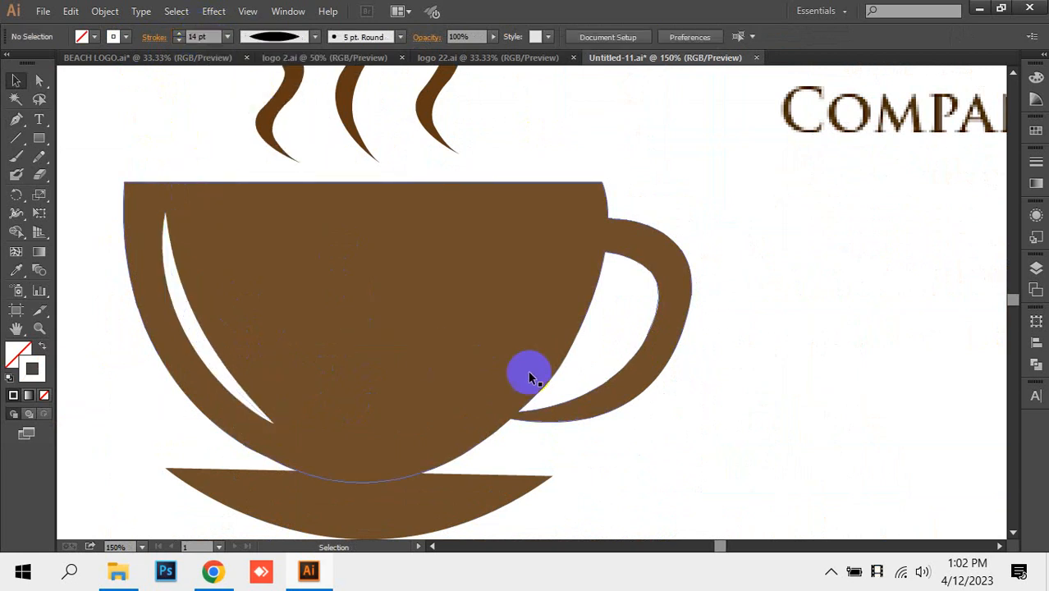
# Expand the appearance of the cup's tapered highlight stroke into a filled shape
pyautogui.click(182, 312)
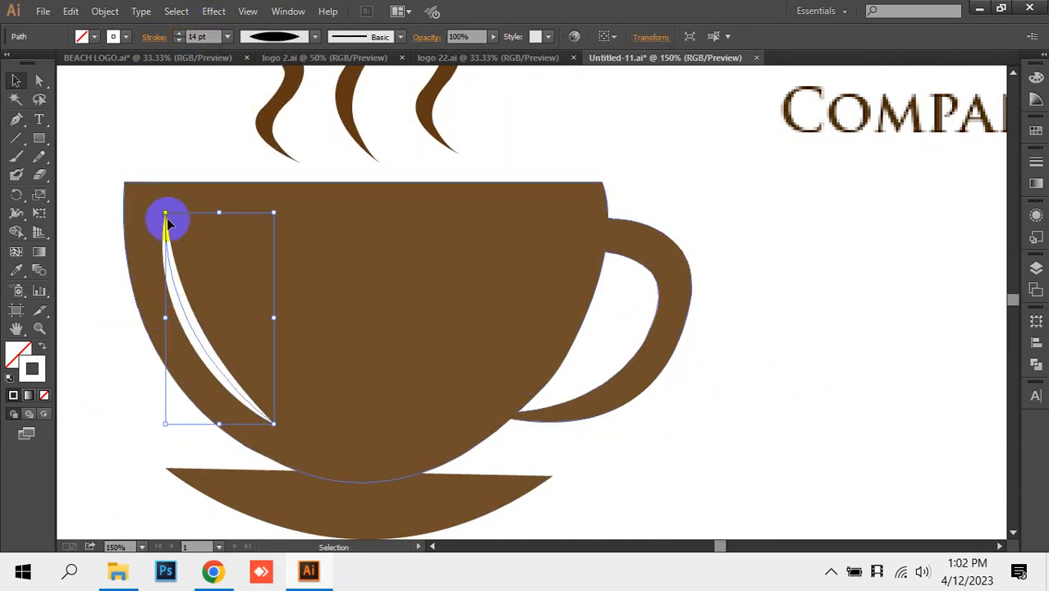
pyautogui.click(106, 12)
pyautogui.click(136, 190)
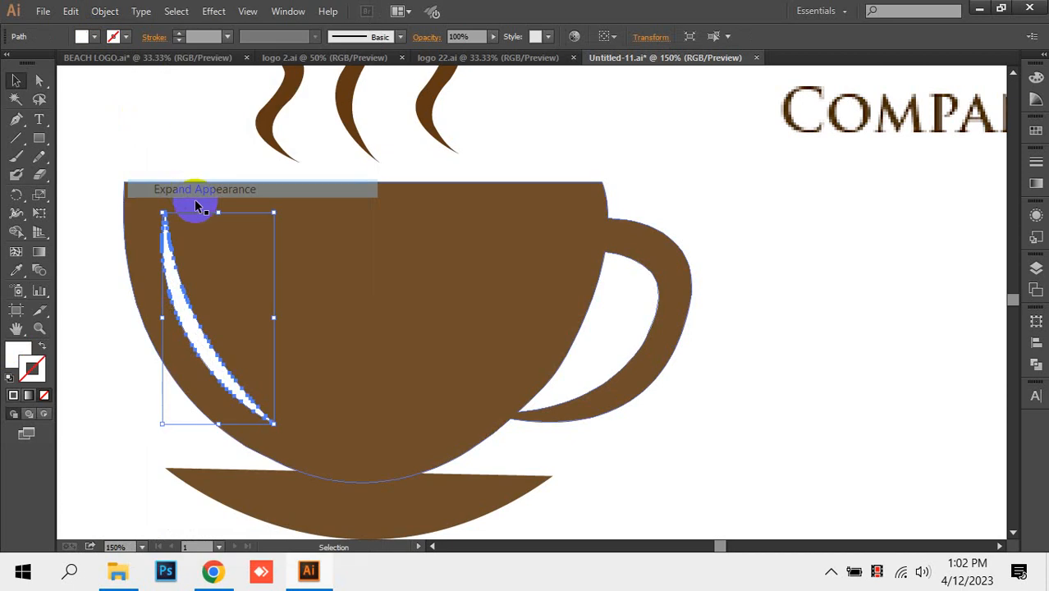
# Divide the Bridgetown cup artwork along its overlapping shapes with Pathfinder and ungroup the resulting pieces
pyautogui.click(136, 349)
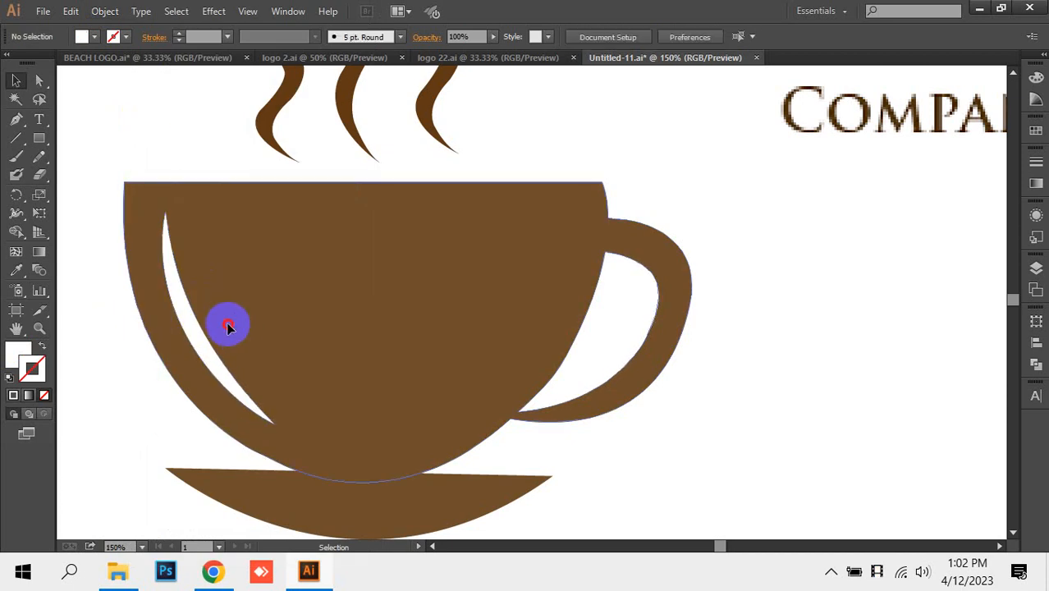
pyautogui.moveTo(229, 325); pyautogui.dragTo(283, 347)
pyautogui.hotkey('ctrl', 'z')
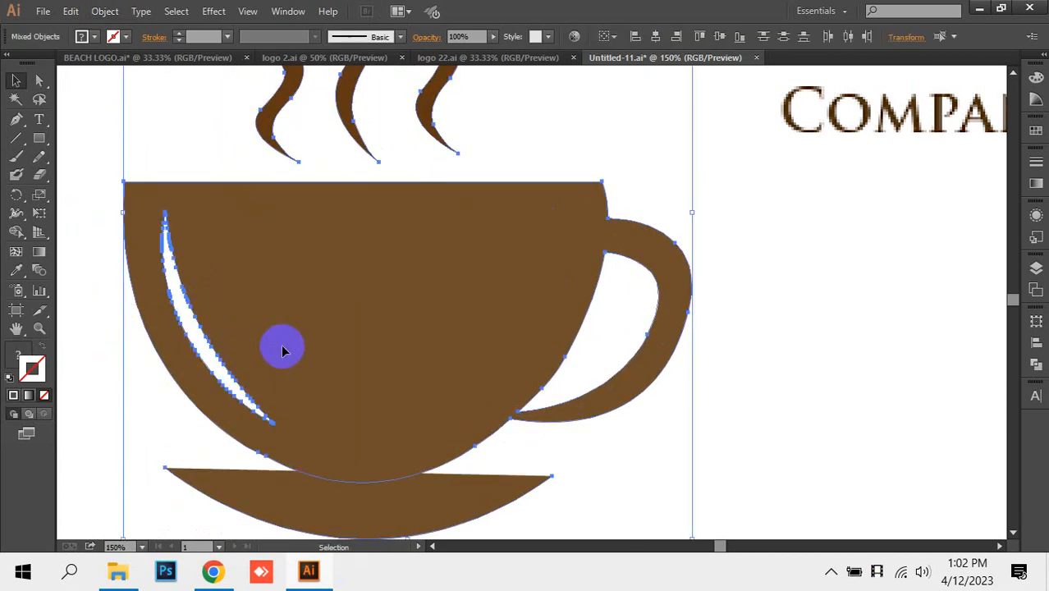
pyautogui.click(1035, 367)
pyautogui.click(859, 385)
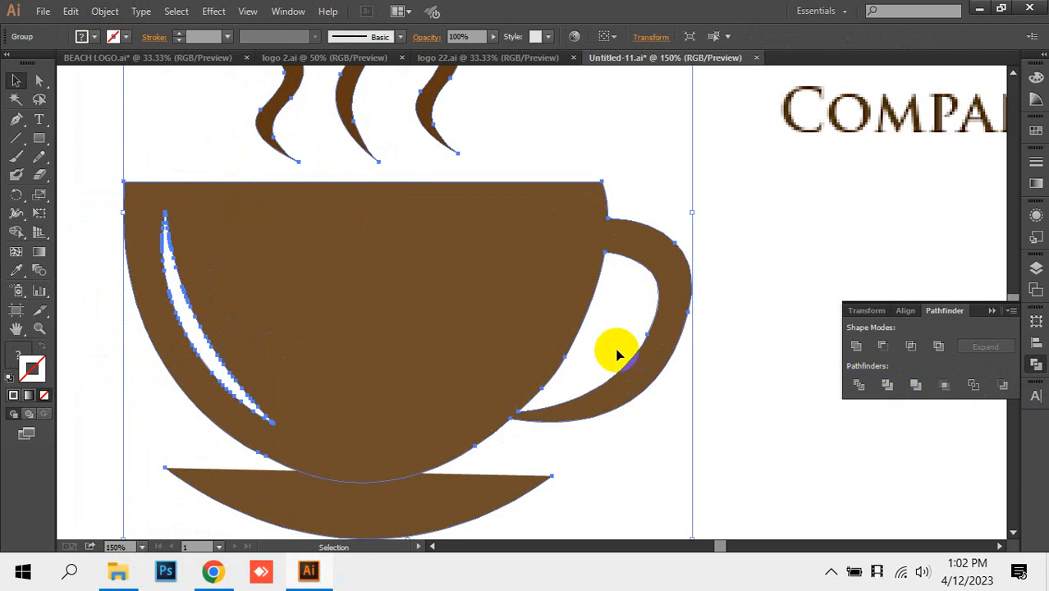
pyautogui.rightClick(417, 293)
pyautogui.click(468, 390)
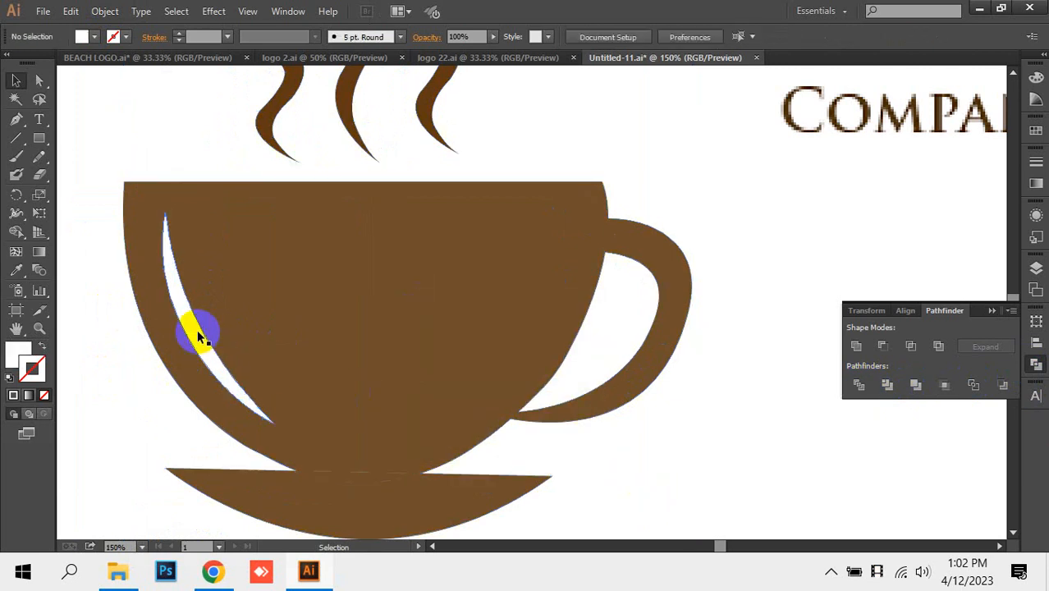
# Draw an ellipse about 64 × 36 px over the front coffee bean in the CASA reference and swap its fill and stroke
pyautogui.hotkey('ctrl', '-')
pyautogui.hotkey('ctrl', '-')
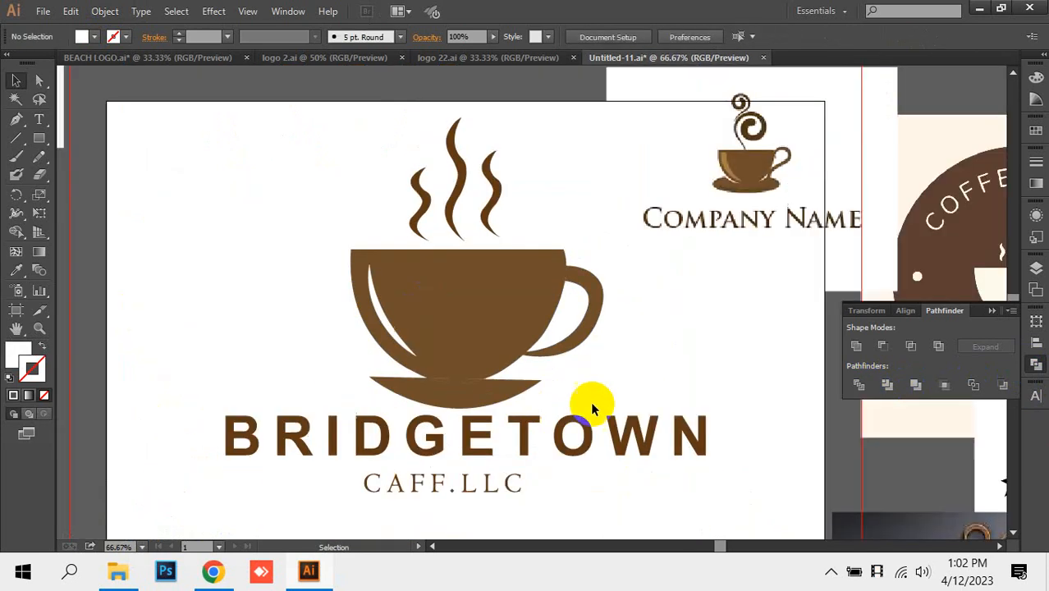
pyautogui.moveTo(784, 403); pyautogui.dragTo(367, 338)
pyautogui.moveTo(744, 400); pyautogui.dragTo(393, 254)
pyautogui.moveTo(464, 302); pyautogui.dragTo(348, 382)
pyautogui.moveTo(470, 336); pyautogui.dragTo(585, 262)
pyautogui.moveTo(521, 189); pyautogui.dragTo(589, 334)
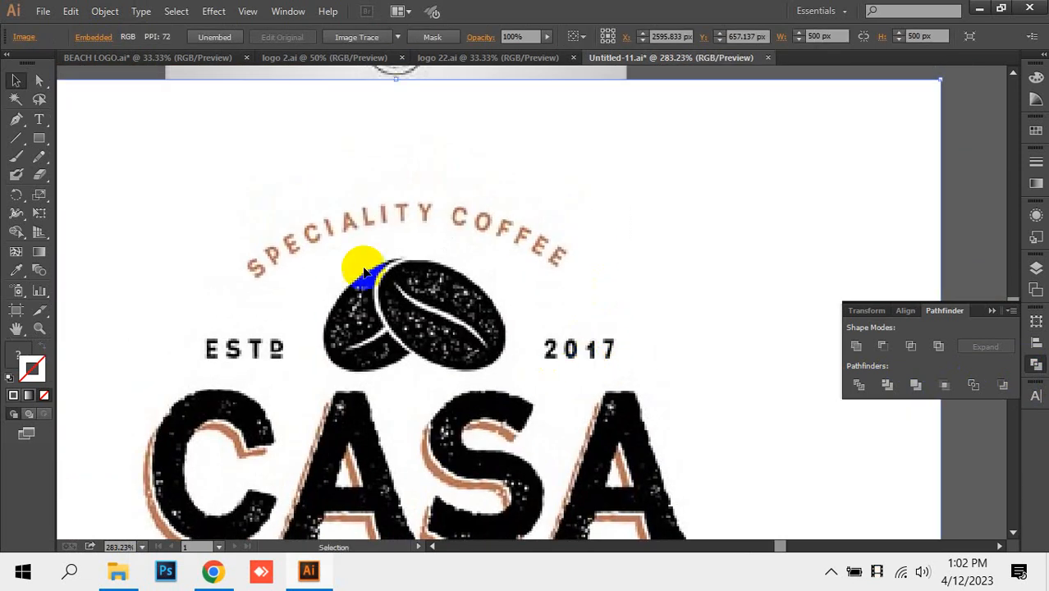
pyautogui.moveTo(338, 210); pyautogui.dragTo(581, 414)
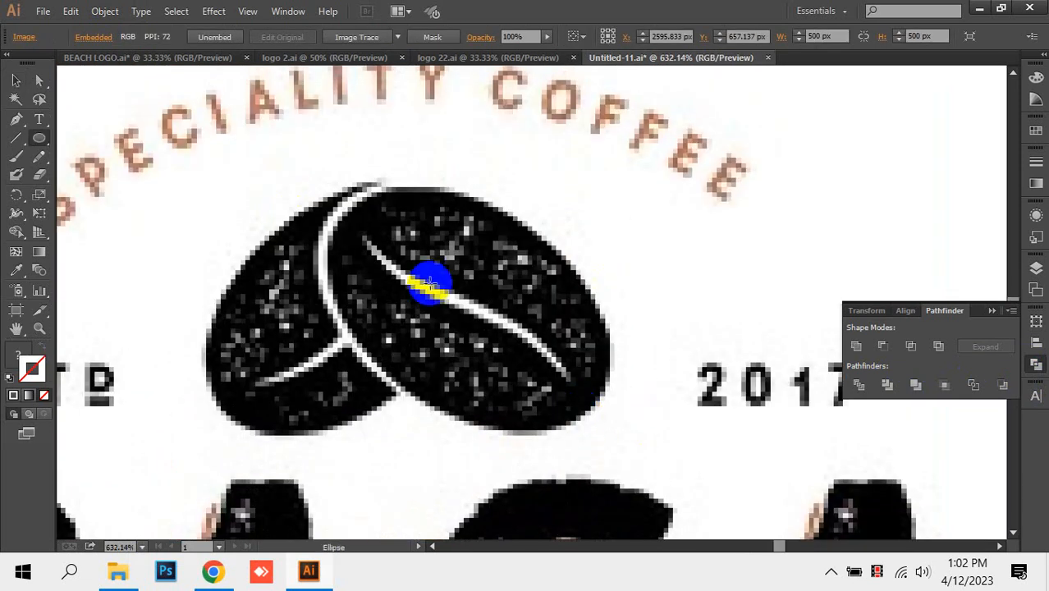
pyautogui.moveTo(429, 283)
pyautogui.mouseDown()
pyautogui.moveTo(807, 466)
pyautogui.moveTo(661, 388)
pyautogui.mouseUp()
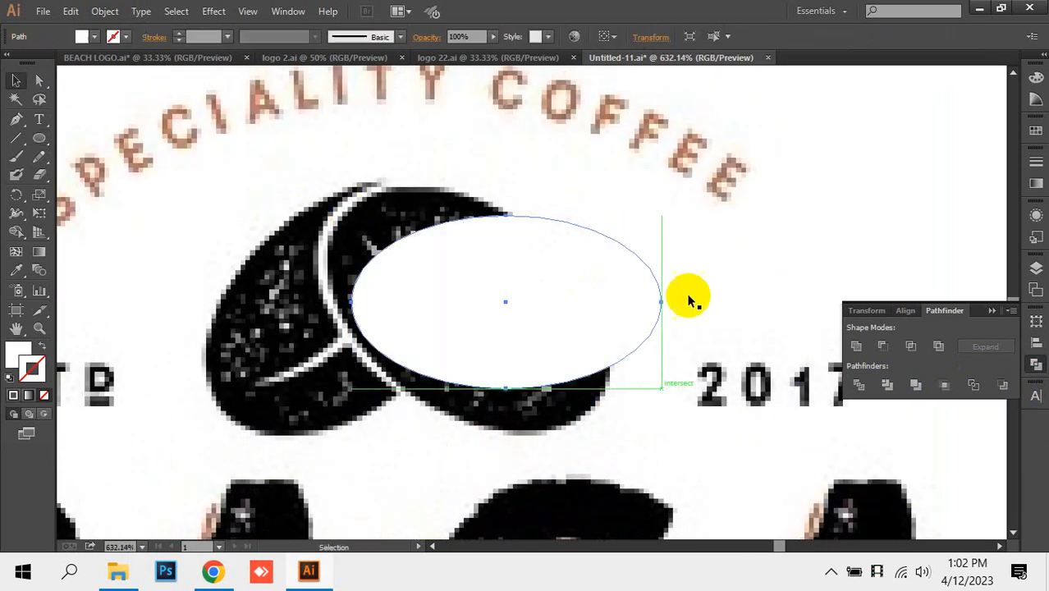
pyautogui.press('v')
pyautogui.hotkey('shift', 'x')
# Lock the CASA reference image and recolor the ellipse's stroke light purple
pyautogui.click(679, 293)
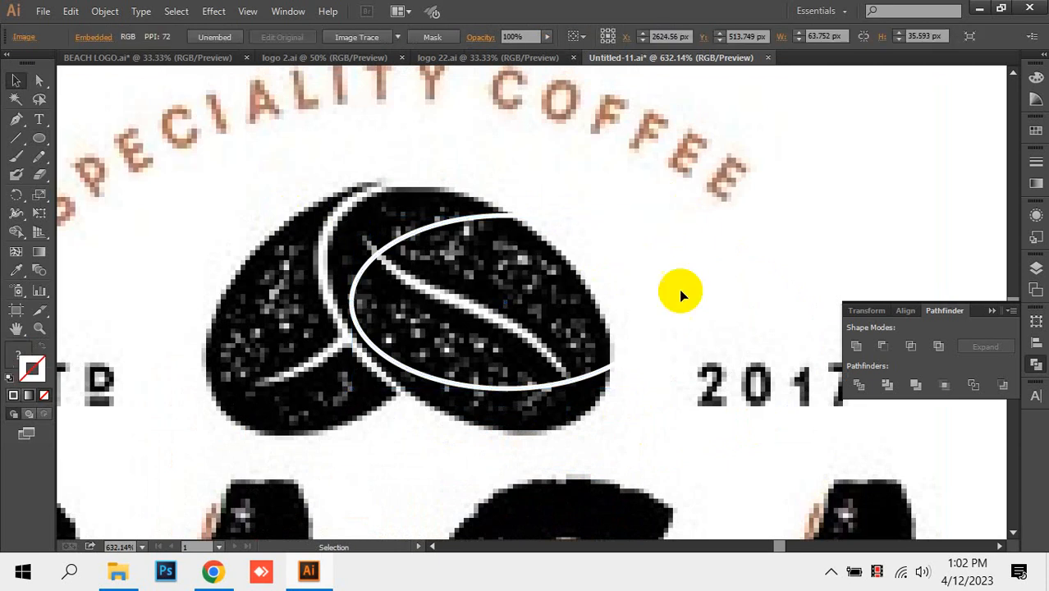
pyautogui.hotkey('ctrl', '2')
pyautogui.moveTo(574, 212); pyautogui.dragTo(451, 293)
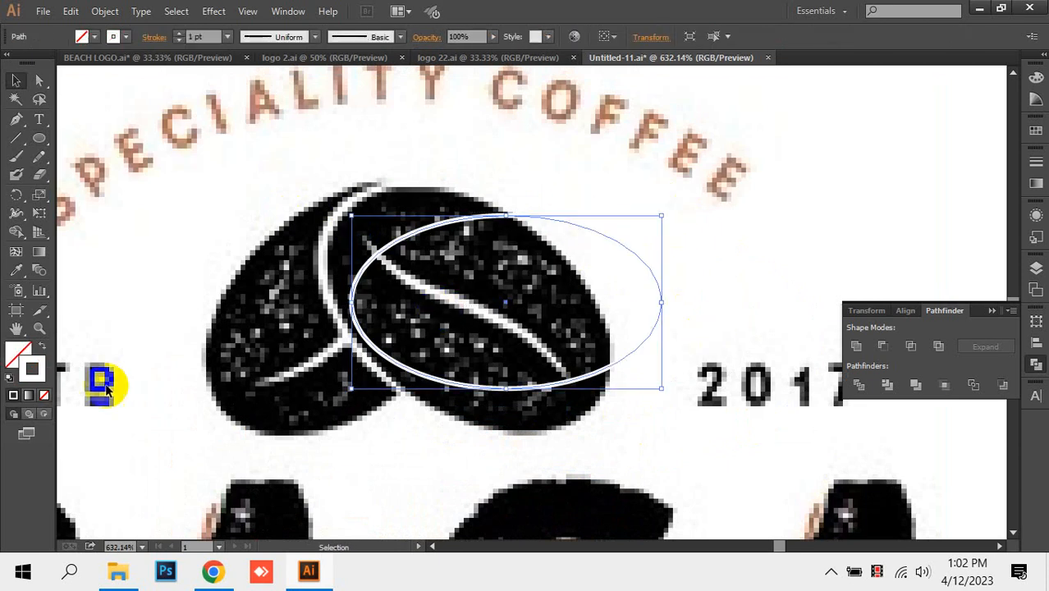
pyautogui.doubleClick(33, 372)
pyautogui.click(701, 206)
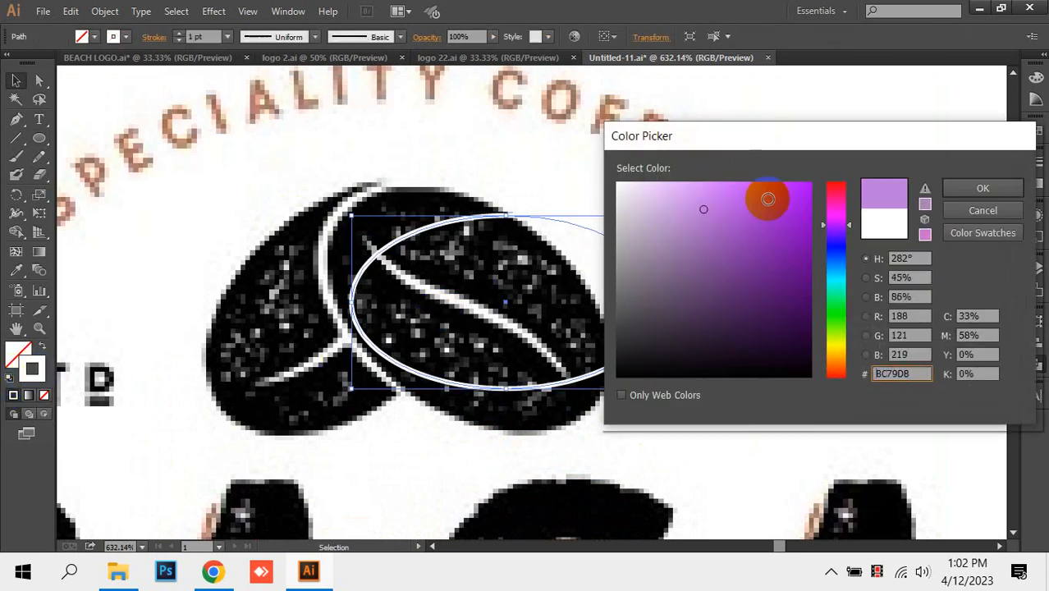
pyautogui.click(977, 187)
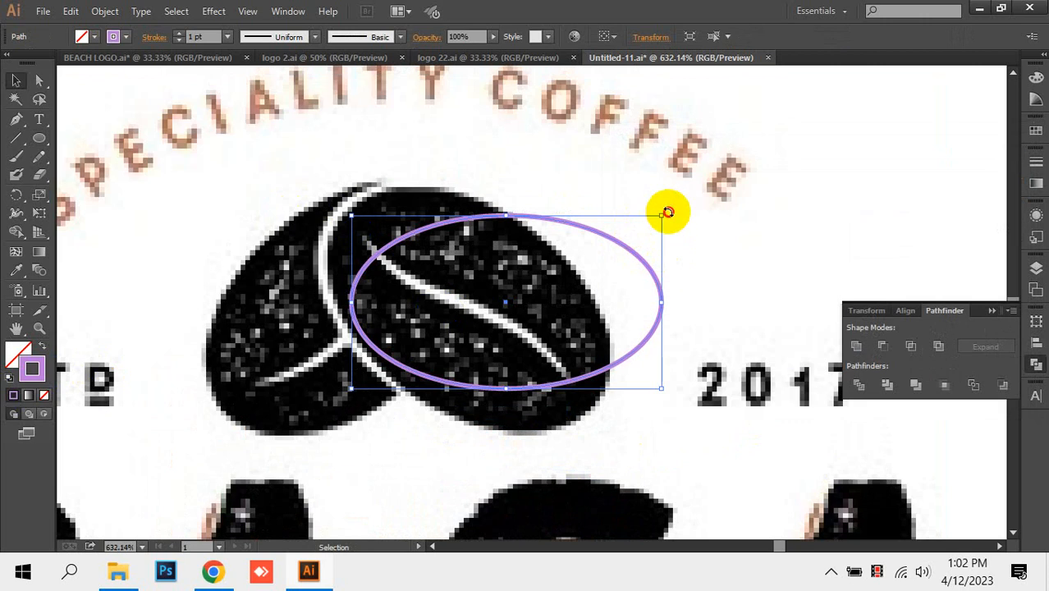
# Rotate, shift and stretch the ellipse to match the slanted outline of the front coffee bean
pyautogui.moveTo(668, 213); pyautogui.dragTo(692, 327)
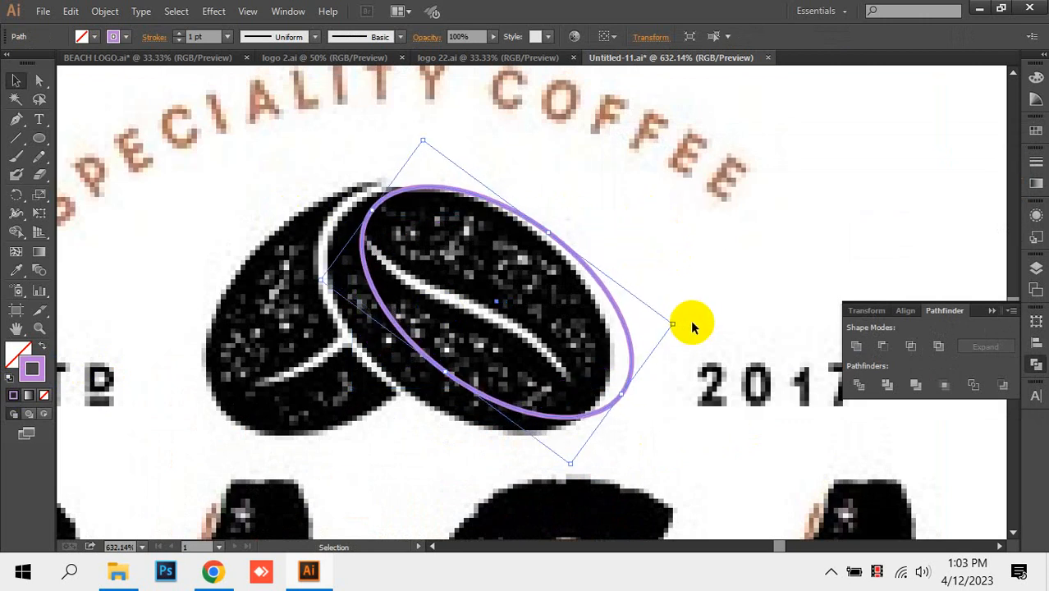
pyautogui.hotkey('shift', 'Left')
pyautogui.press('Right')
pyautogui.press('Right')
pyautogui.press('Right')
pyautogui.press('Right')
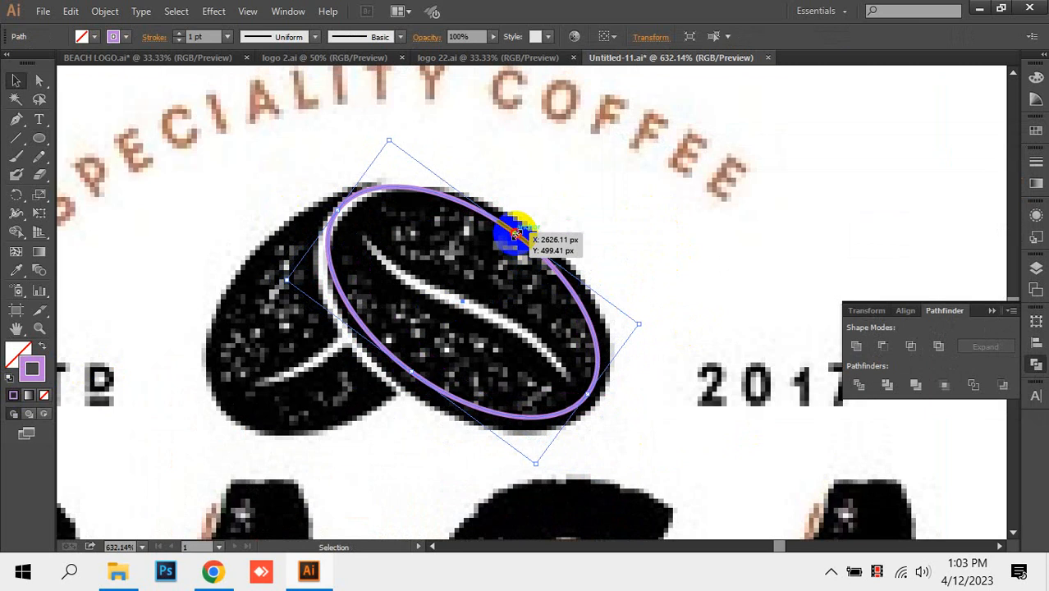
pyautogui.moveTo(515, 235); pyautogui.dragTo(520, 227)
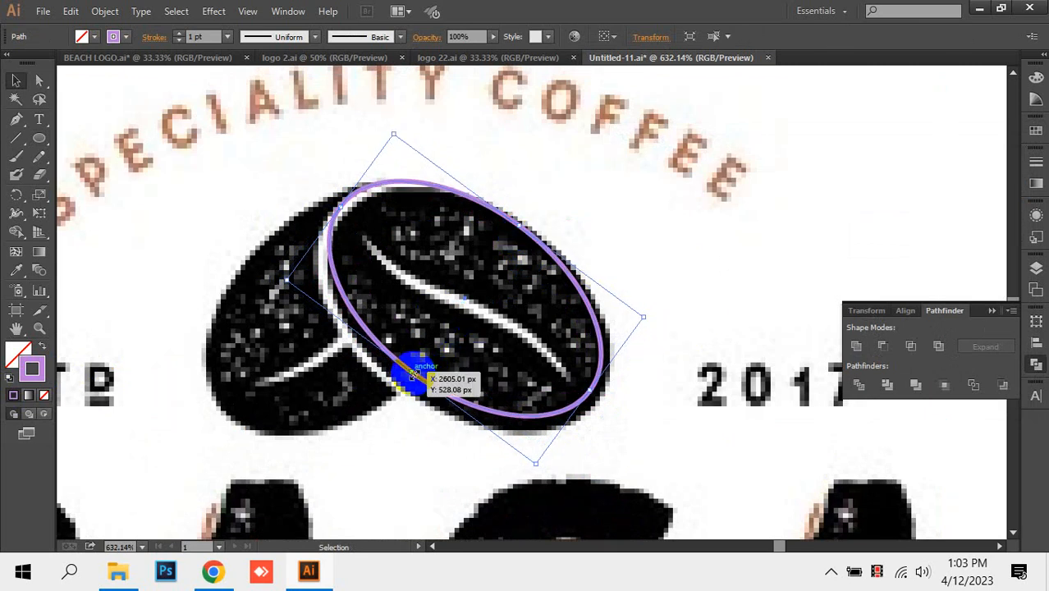
pyautogui.moveTo(413, 374); pyautogui.dragTo(405, 385)
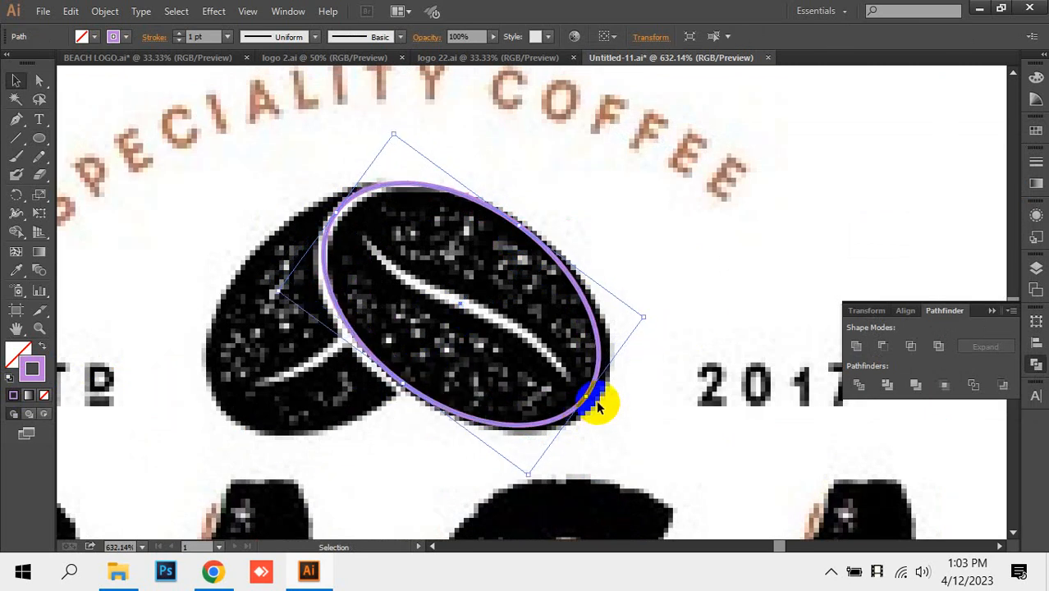
pyautogui.click(658, 384)
# Trace the S-shaped crease of the front coffee bean with the Pen tool
pyautogui.press('p')
pyautogui.moveTo(366, 233); pyautogui.dragTo(472, 312)
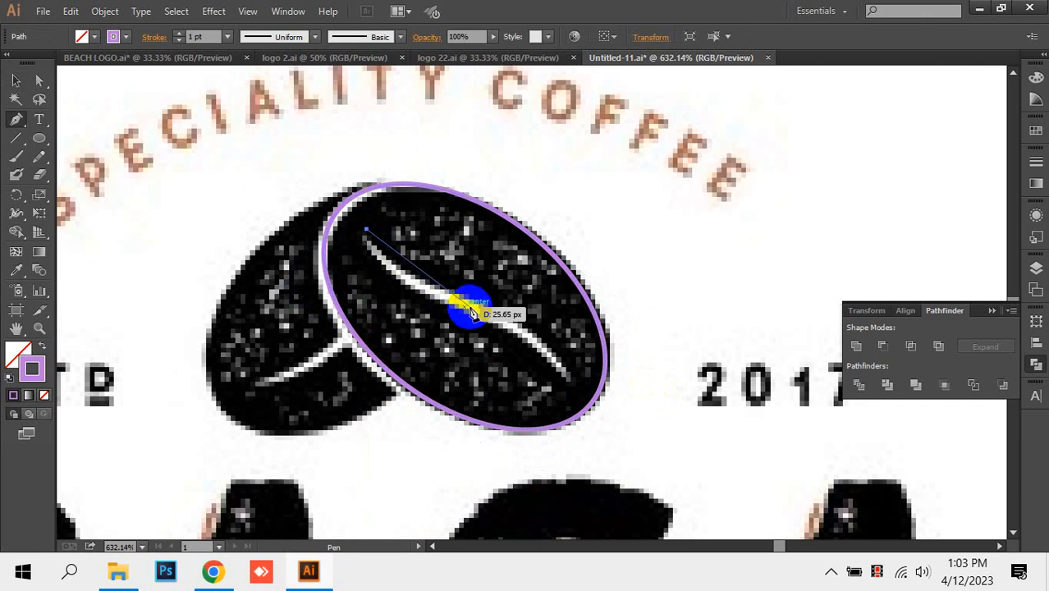
pyautogui.moveTo(546, 351); pyautogui.dragTo(566, 367)
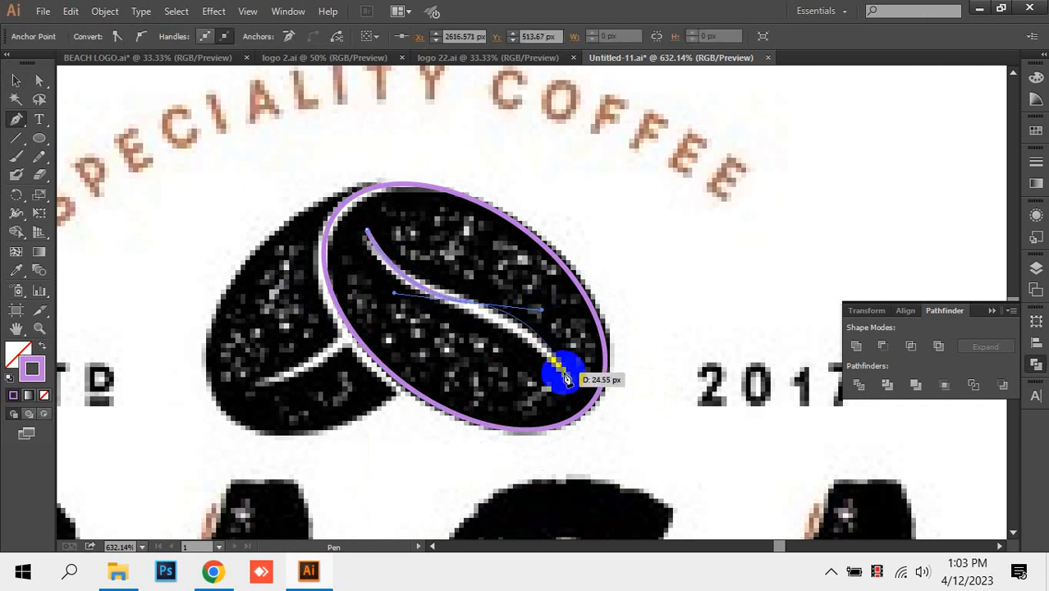
pyautogui.press('v')
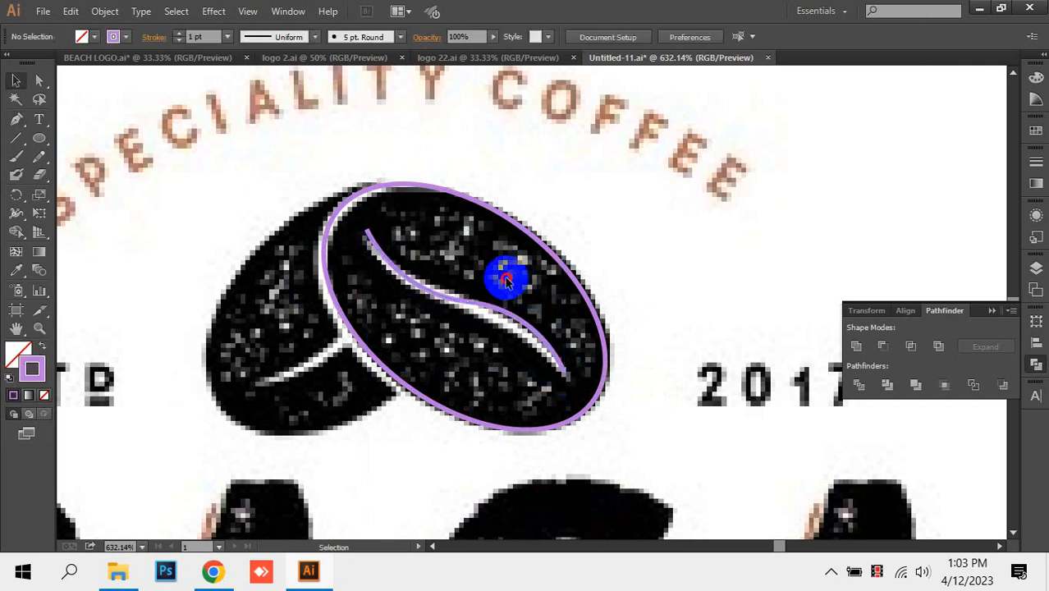
# Set the bean crease's stroke to 5 pt with a width profile tapered at both ends
pyautogui.click(428, 281)
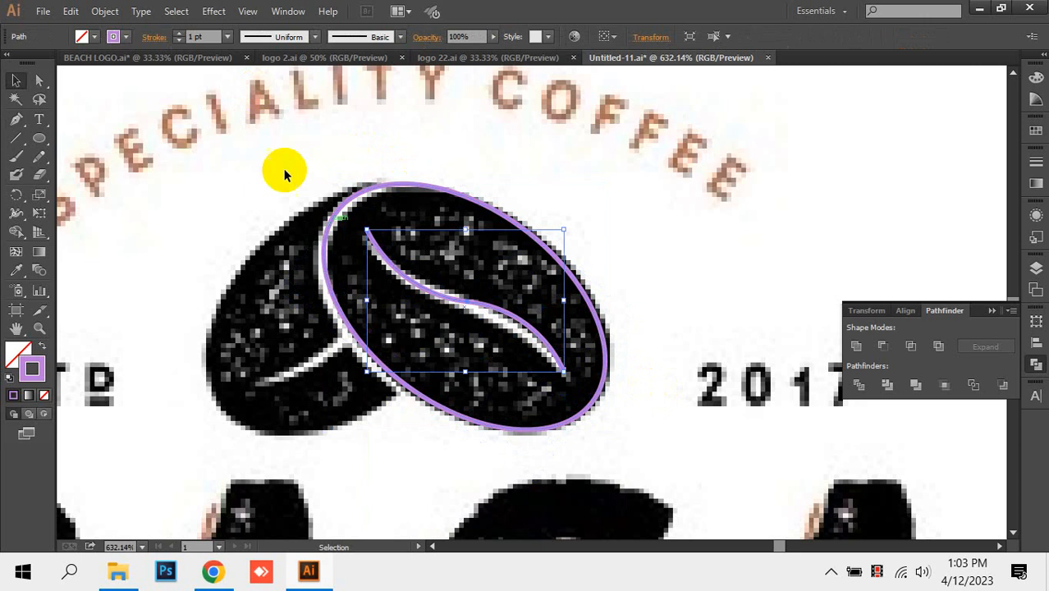
pyautogui.write('5')
pyautogui.press('Return')
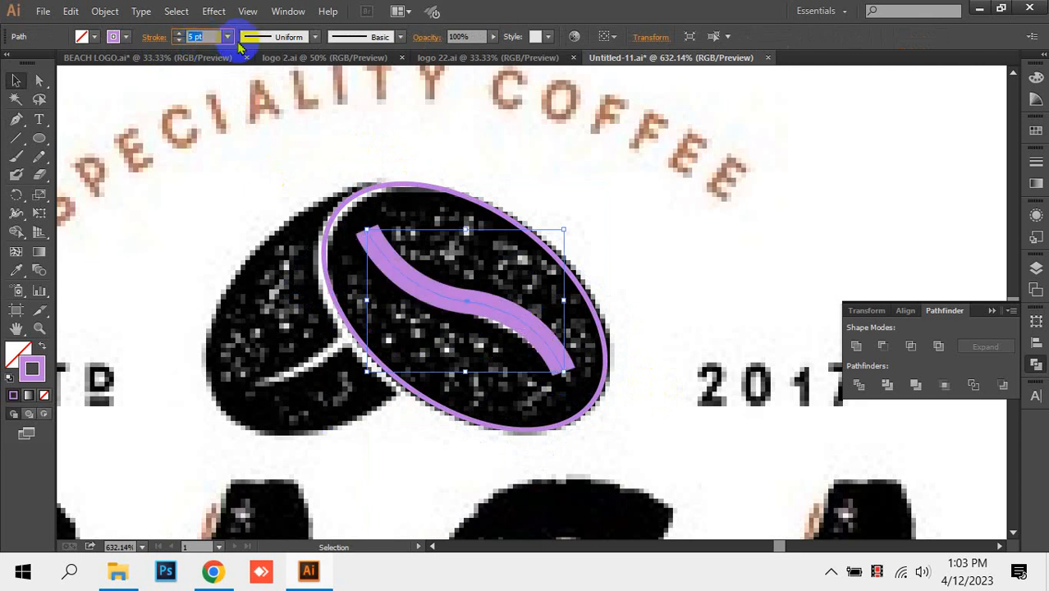
pyautogui.click(247, 37)
pyautogui.click(277, 82)
pyautogui.click(584, 240)
# Set the bean crease's stroke weight to 4 pt
pyautogui.click(456, 305)
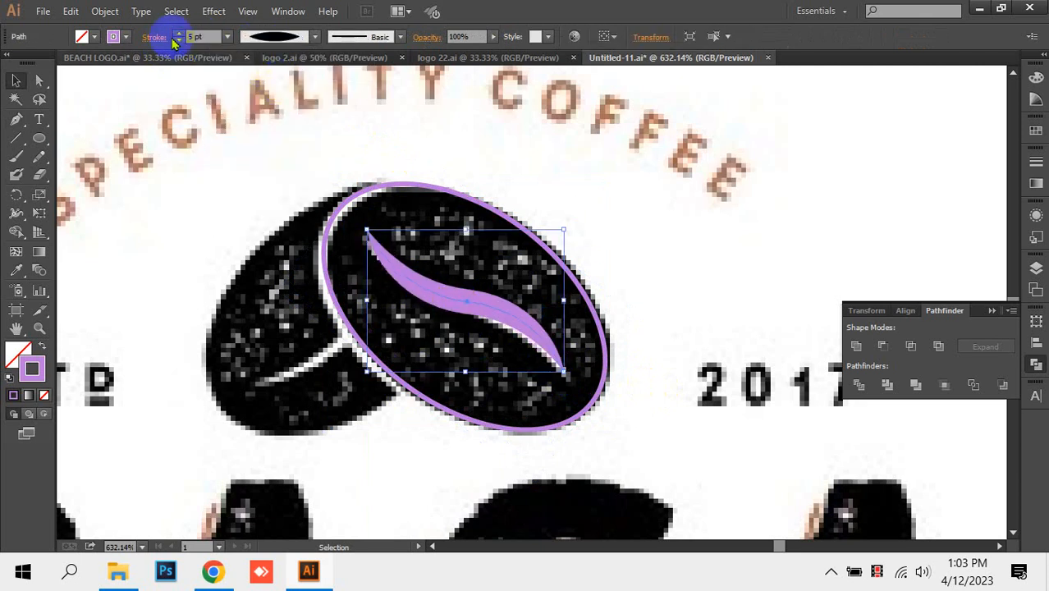
pyautogui.click(199, 36)
pyautogui.write('2')
pyautogui.press('Return')
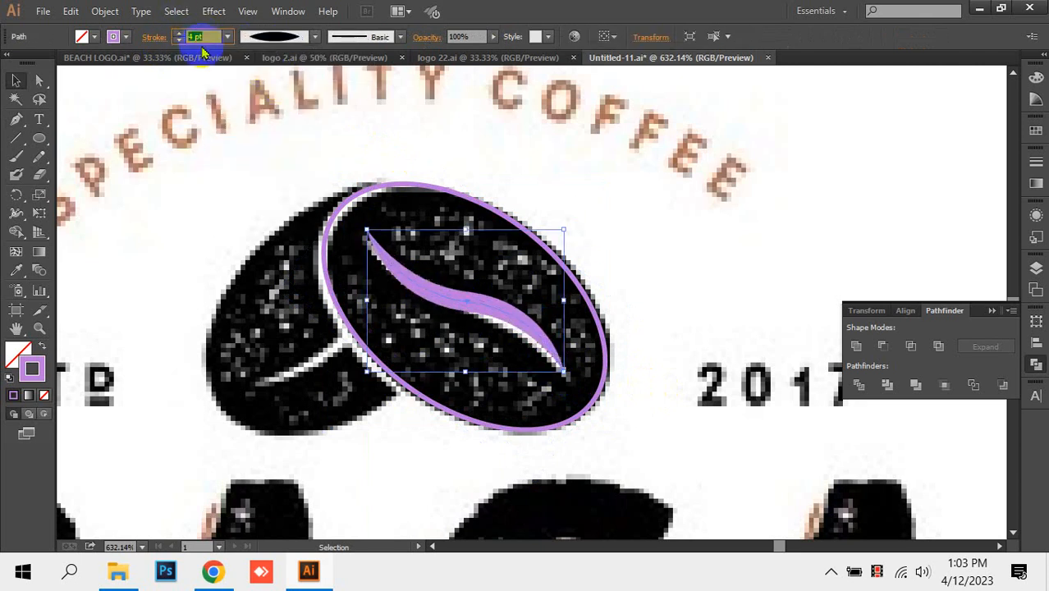
pyautogui.click(631, 220)
# Expand the appearance of the tapered bean crease into a filled shape
pyautogui.hotkey('ctrl', '-')
pyautogui.hotkey('ctrl', '-')
pyautogui.moveTo(507, 275); pyautogui.dragTo(470, 305)
pyautogui.click(457, 233)
pyautogui.click(529, 200)
pyautogui.click(500, 301)
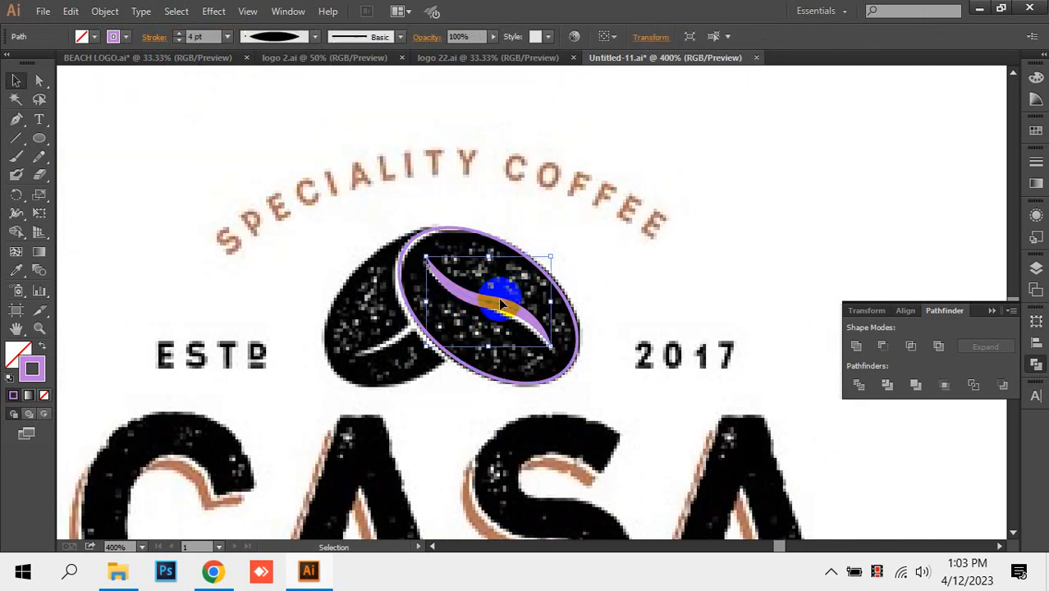
pyautogui.click(105, 11)
pyautogui.click(191, 187)
pyautogui.click(394, 182)
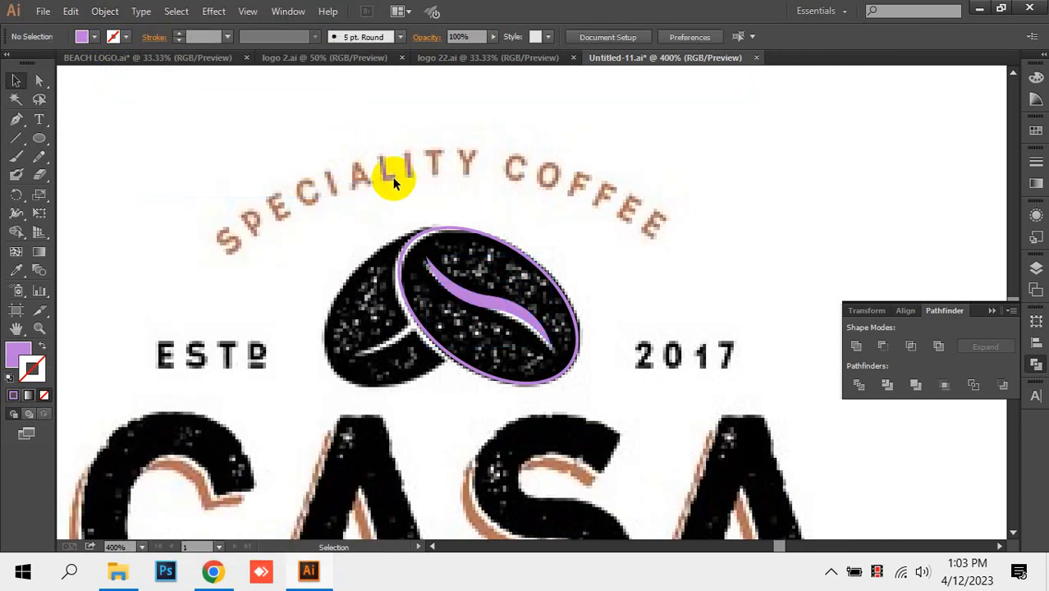
# Enlarge the traced bean outline and crease together and move them away from the CASA reference toward the Bridgetown design
pyautogui.hotkey('ctrl', '-')
pyautogui.hotkey('ctrl', '-')
pyautogui.hotkey('ctrl', '-')
pyautogui.click(477, 331)
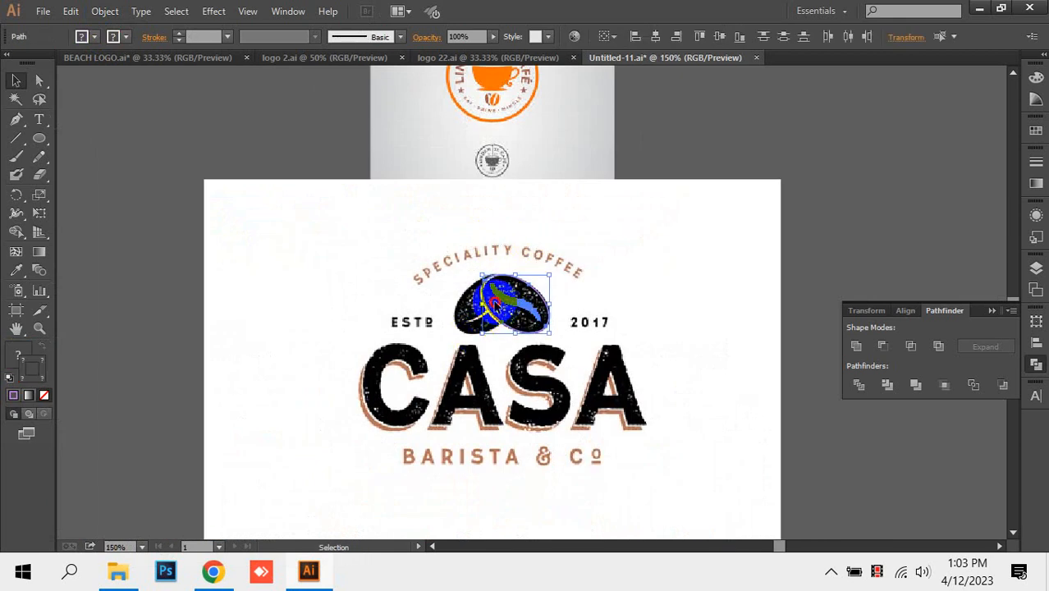
pyautogui.keyDown('shift'); pyautogui.click(495, 304); pyautogui.keyUp('shift')
pyautogui.moveTo(208, 307); pyautogui.dragTo(337, 308)
pyautogui.moveTo(415, 237); pyautogui.dragTo(777, 434)
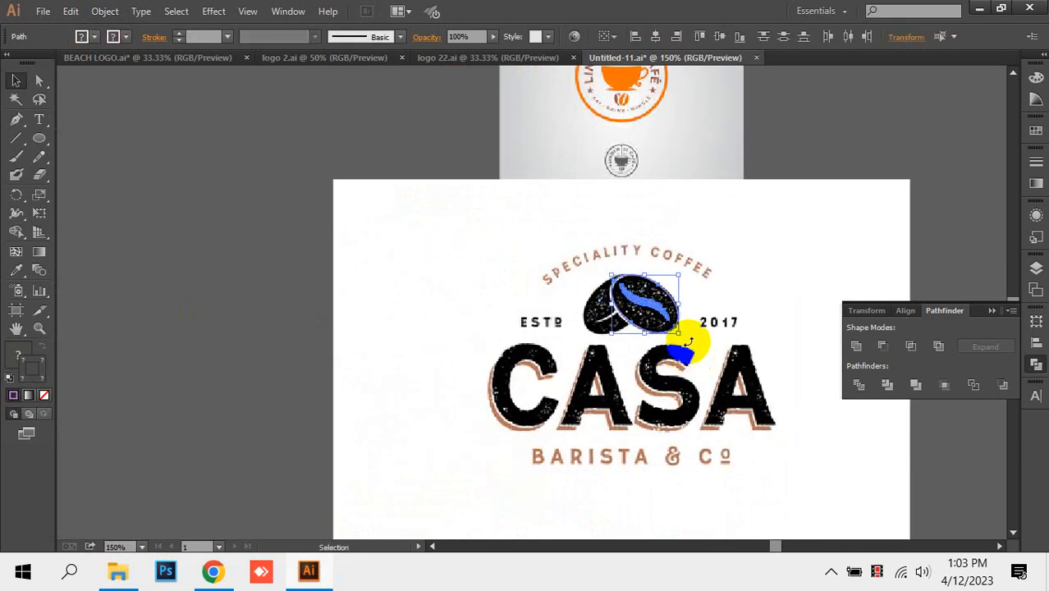
pyautogui.moveTo(678, 334); pyautogui.dragTo(733, 380)
pyautogui.moveTo(624, 312); pyautogui.dragTo(188, 347)
pyautogui.moveTo(221, 335); pyautogui.dragTo(203, 365)
pyautogui.hotkey('ctrl', 'z')
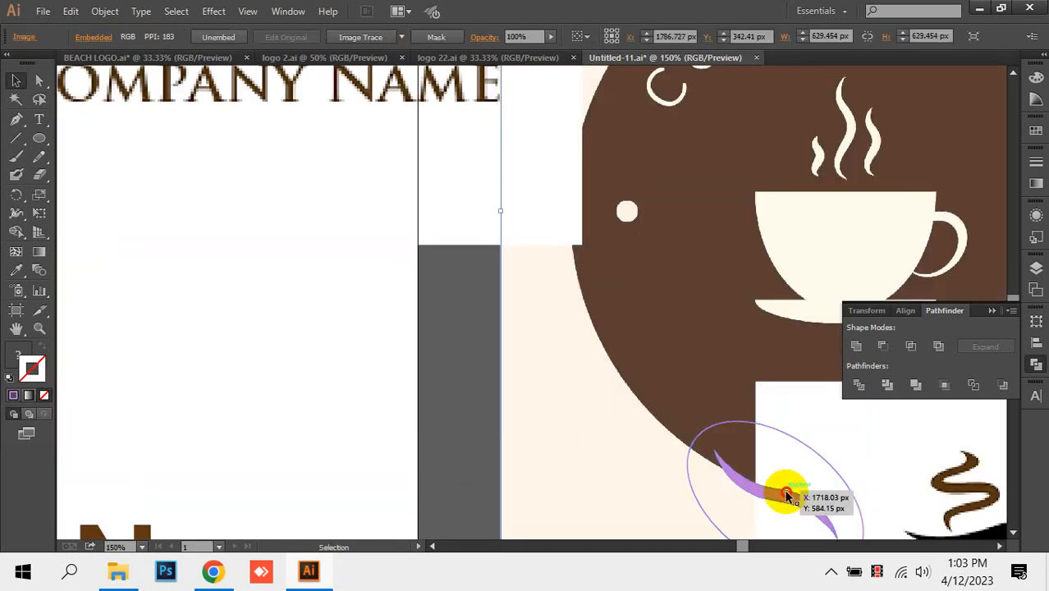
# Select the traced bean's outline and crease and paste them onto the Bridgetown artboard
pyautogui.click(785, 494)
pyautogui.keyDown('shift'); pyautogui.click(803, 445); pyautogui.keyUp('shift')
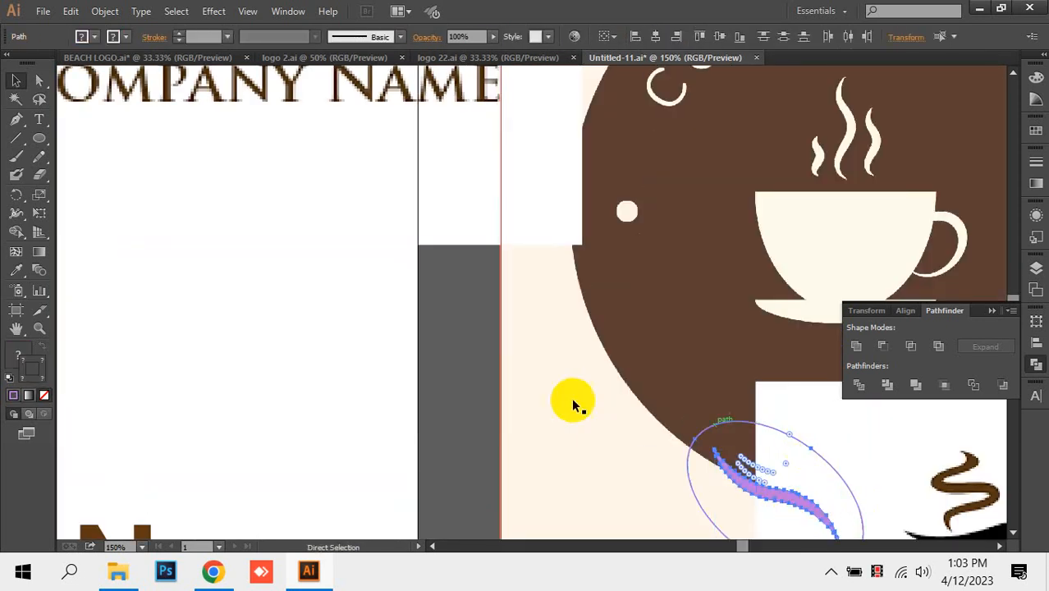
pyautogui.moveTo(198, 263); pyautogui.dragTo(716, 268)
pyautogui.hotkey('ctrl', '0')
pyautogui.hotkey('ctrl', 'v')
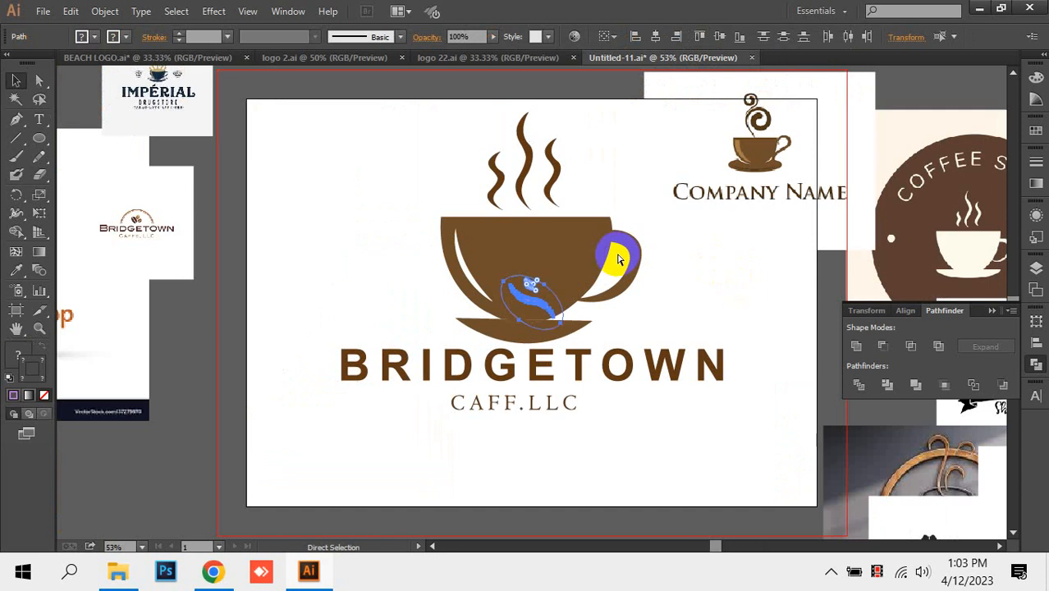
# Move the pasted bean from the Bridgetown cup to the blank area beside its handle
pyautogui.moveTo(440, 237); pyautogui.dragTo(675, 417)
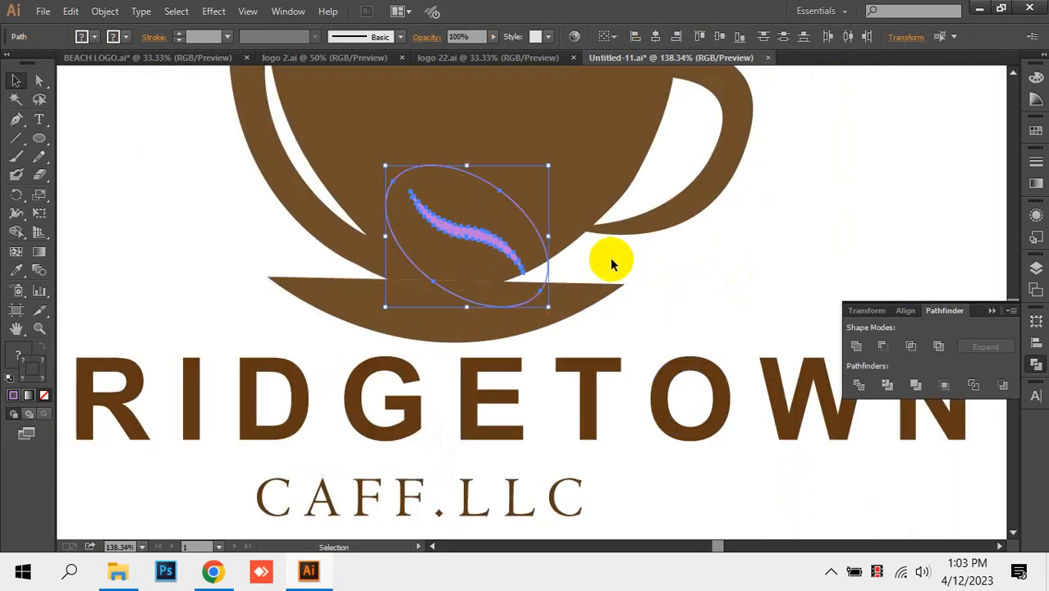
pyautogui.moveTo(611, 263); pyautogui.dragTo(581, 445)
pyautogui.moveTo(484, 422); pyautogui.dragTo(711, 421)
pyautogui.click(698, 279)
# Set the stroke weight of the bean's elliptical outline to 5 pt
pyautogui.click(663, 350)
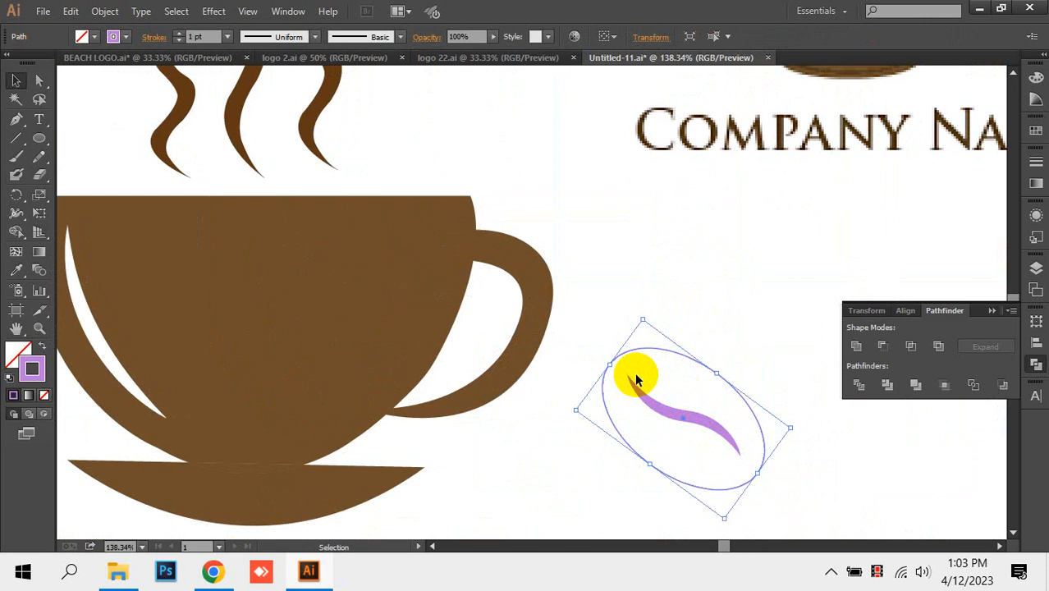
pyautogui.click(189, 36)
pyautogui.write('5')
pyautogui.press('Return')
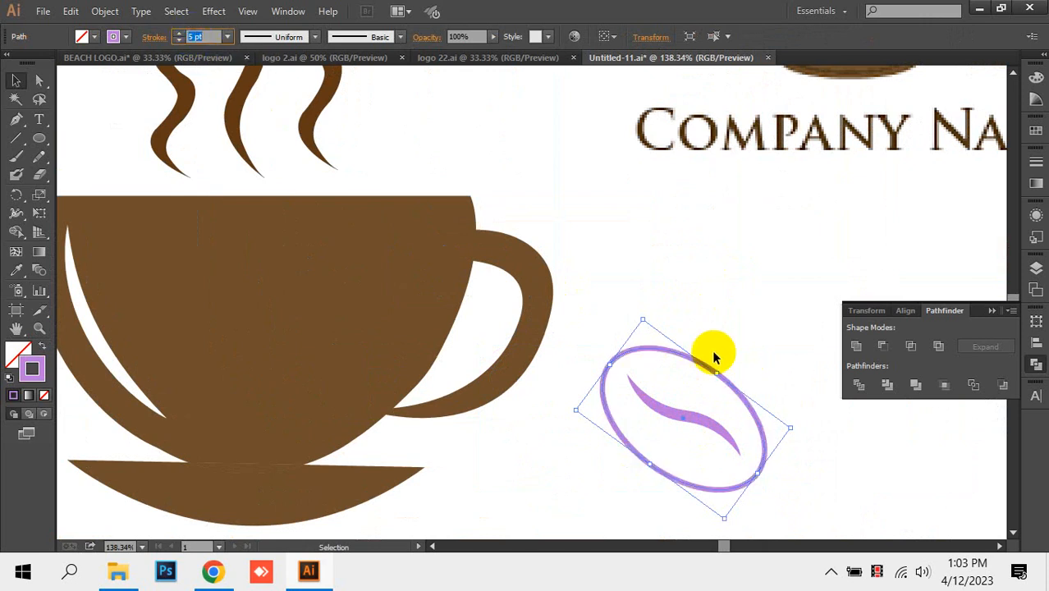
pyautogui.click(188, 34)
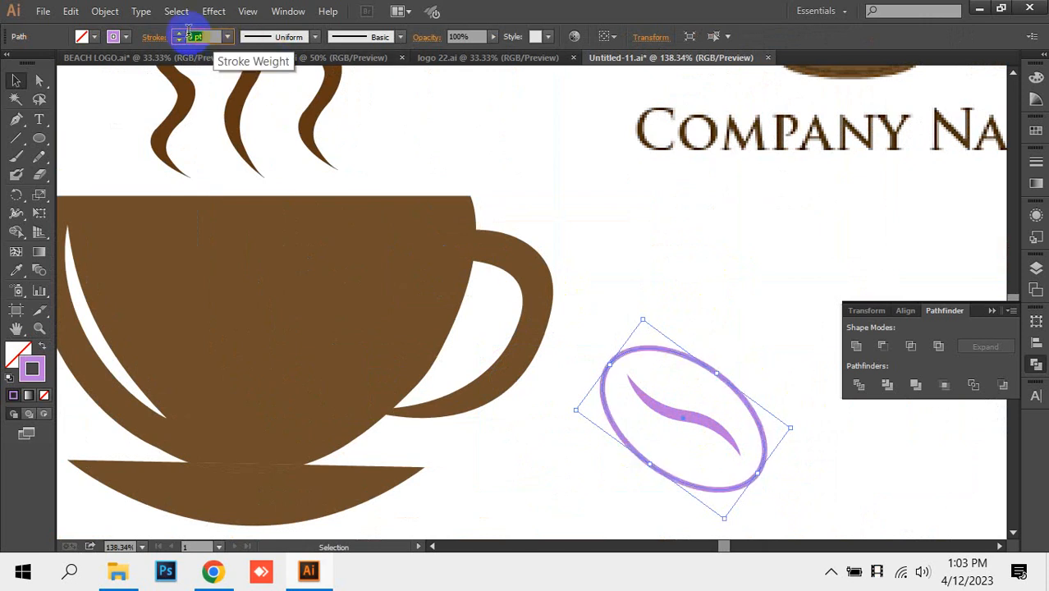
# Expand the bean's elliptical outline from a stroke into a filled shape
pyautogui.click(105, 11)
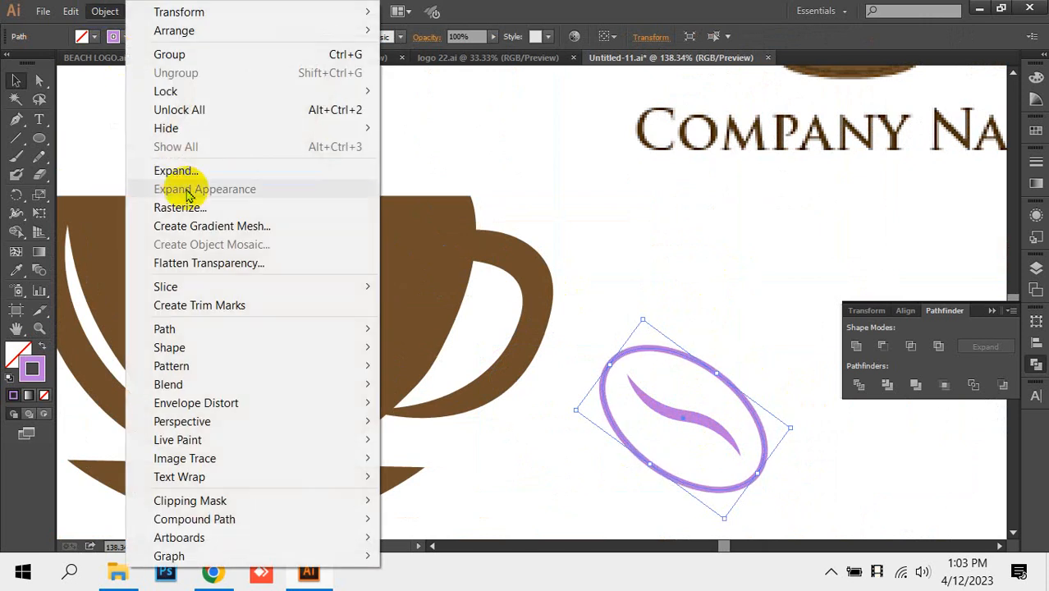
pyautogui.click(669, 358)
pyautogui.click(107, 11)
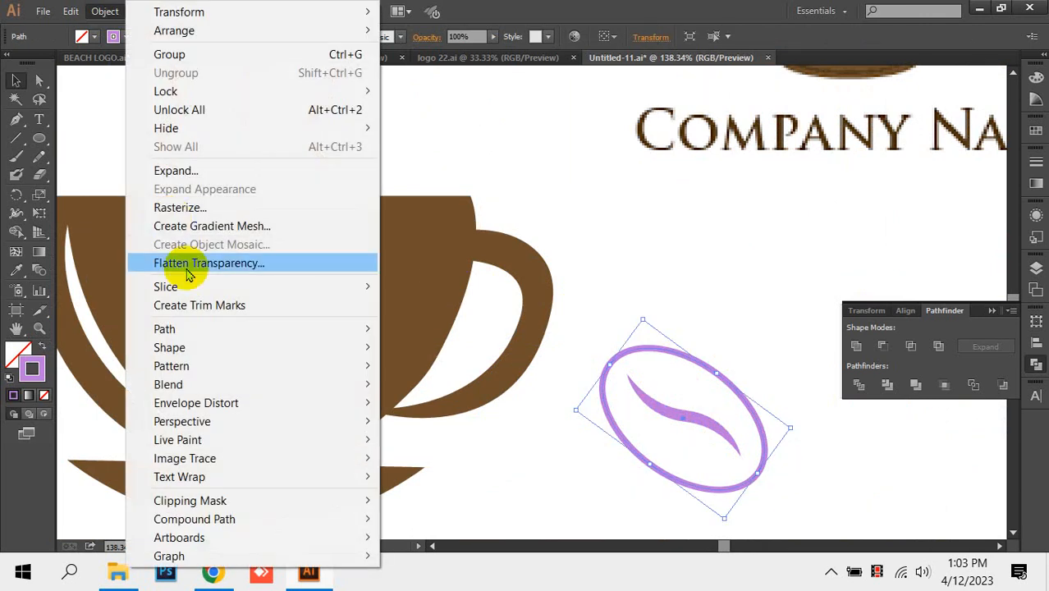
pyautogui.click(215, 168)
pyautogui.click(492, 371)
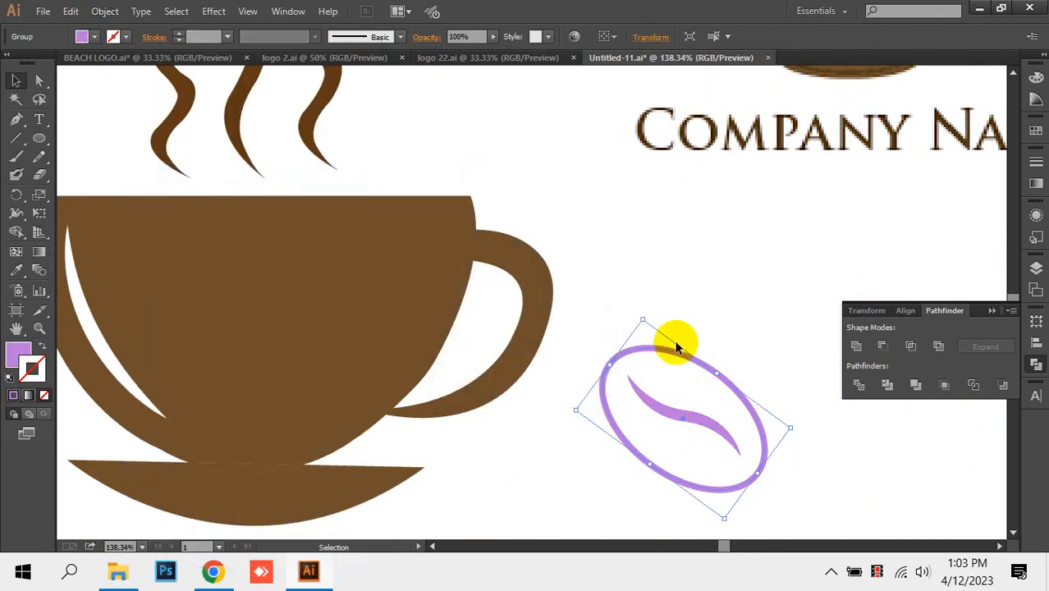
# Fill the bean's outline and crease with the brown sampled from the cup
pyautogui.press('i')
pyautogui.click(441, 379)
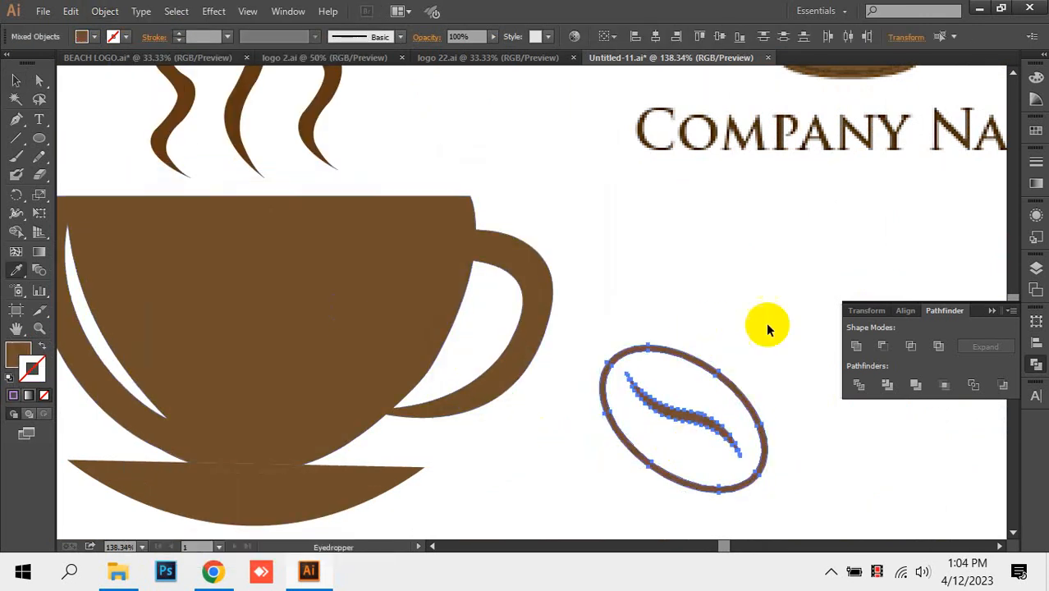
pyautogui.click(746, 331)
# Place the bean in white at a reduced size on the cup and add a larger copy tilted the other way beside it
pyautogui.moveTo(719, 430); pyautogui.dragTo(334, 375)
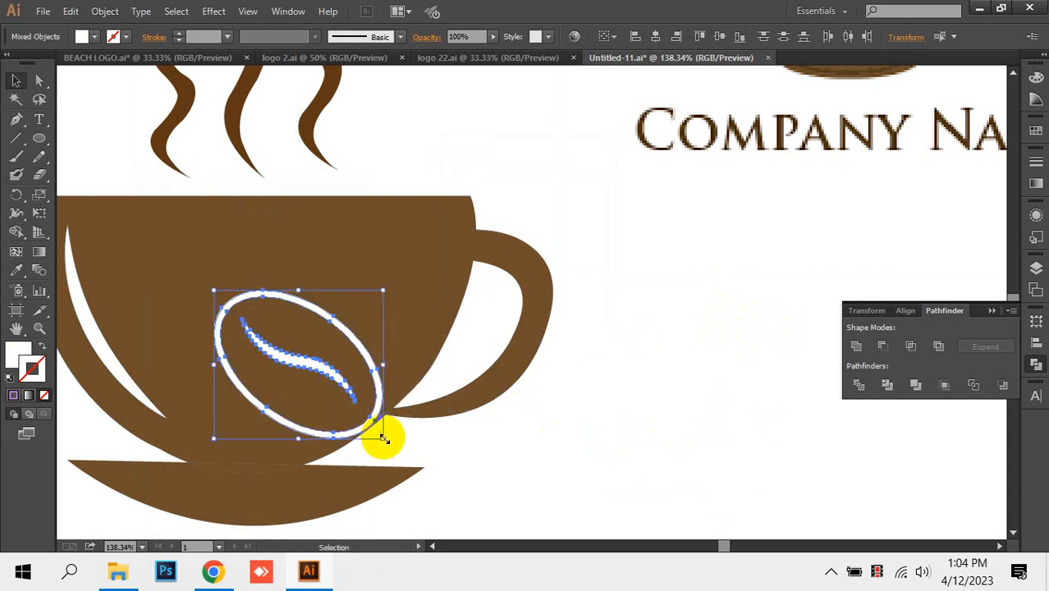
pyautogui.moveTo(382, 437); pyautogui.dragTo(222, 363)
pyautogui.moveTo(253, 304); pyautogui.dragTo(262, 399)
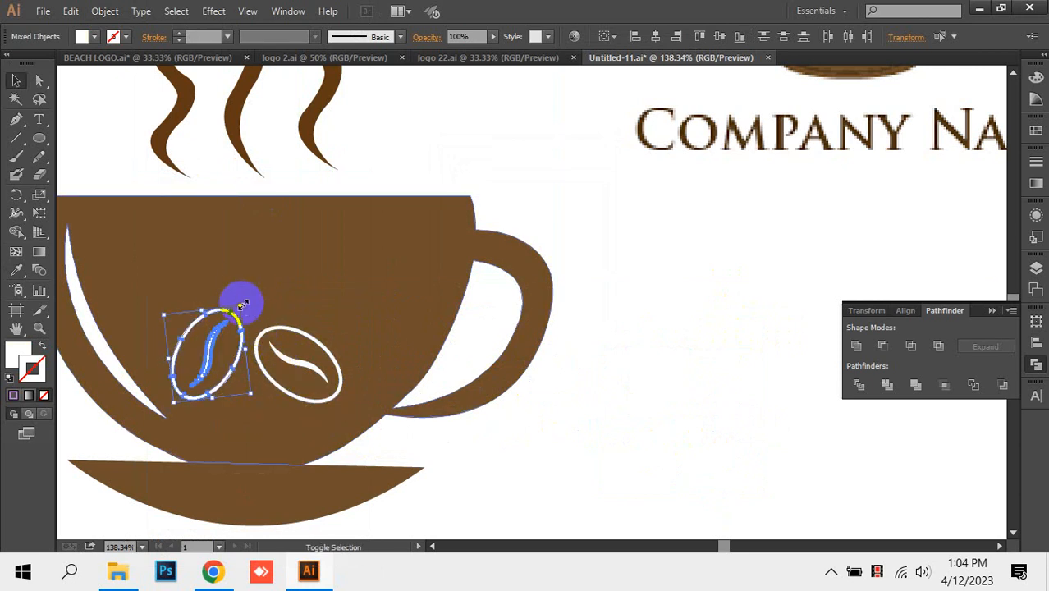
pyautogui.moveTo(242, 306); pyautogui.dragTo(261, 279)
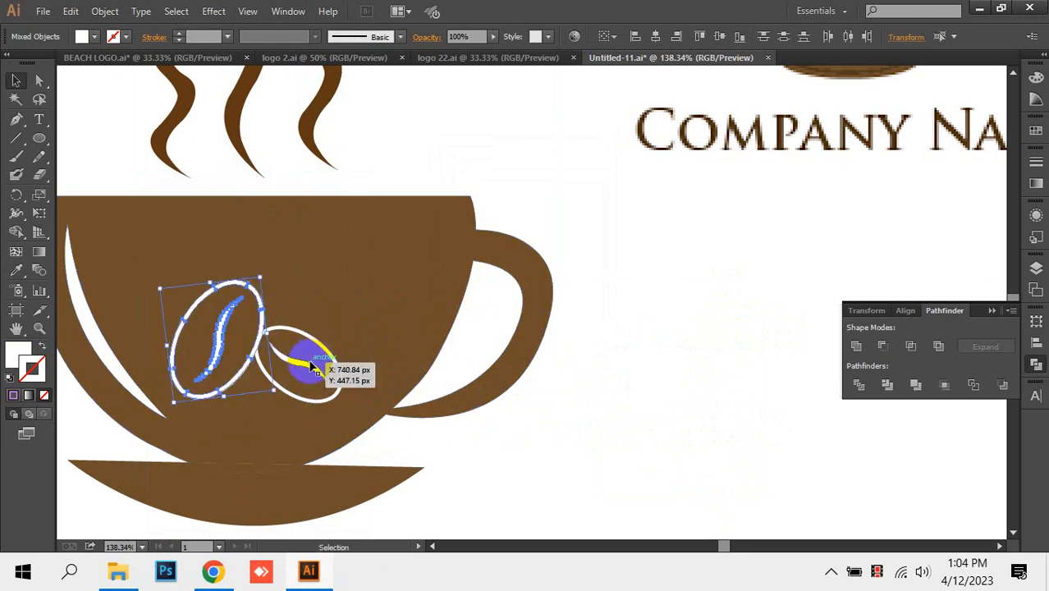
# Shrink and lower the right-hand bean, and add a smaller rotated copy of it beneath the large bean
pyautogui.click(316, 365)
pyautogui.keyDown('shift'); pyautogui.click(328, 345); pyautogui.keyUp('shift')
pyautogui.moveTo(329, 345); pyautogui.dragTo(333, 368)
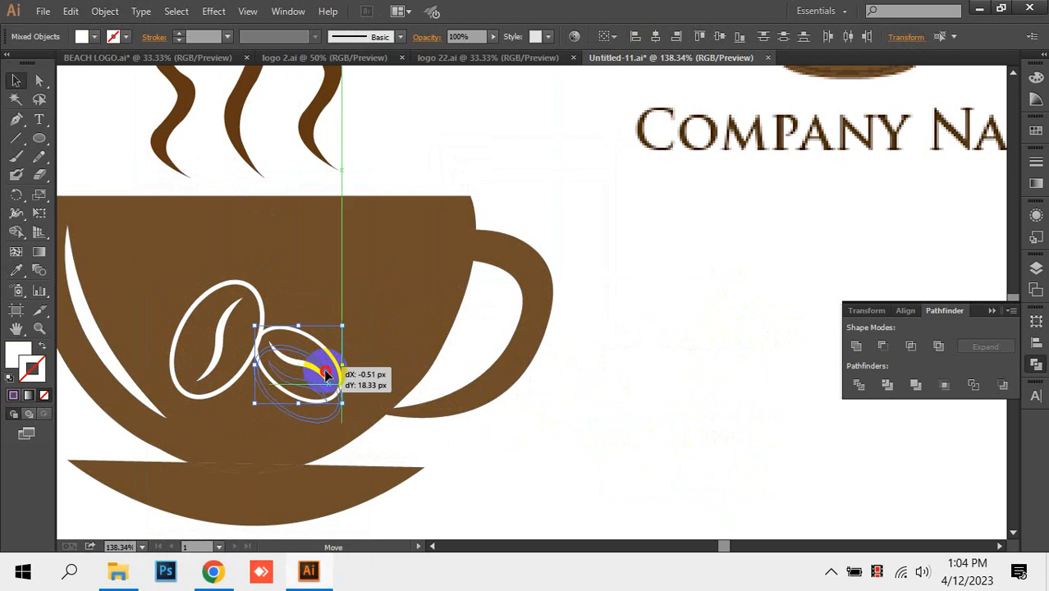
pyautogui.moveTo(343, 426); pyautogui.dragTo(249, 427)
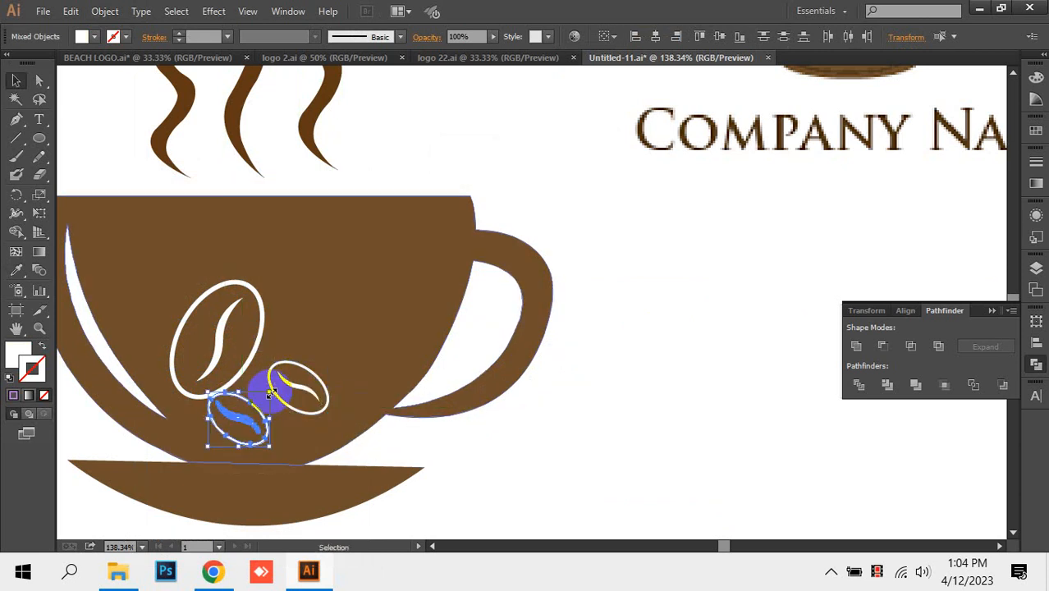
pyautogui.moveTo(276, 386); pyautogui.dragTo(266, 439)
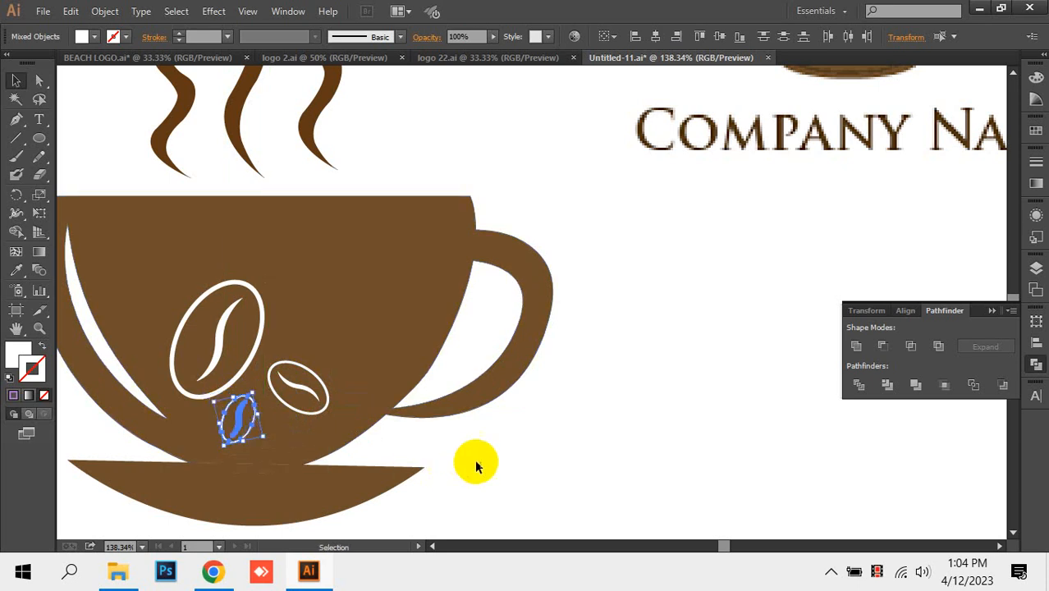
pyautogui.click(528, 455)
# Review the complete Bridgetown logo and examine the Coffee Shop and CASA reference images beside the artboard, including the cup and saucer shapes
pyautogui.hotkey('ctrl', '-')
pyautogui.hotkey('ctrl', '-')
pyautogui.hotkey('ctrl', '-')
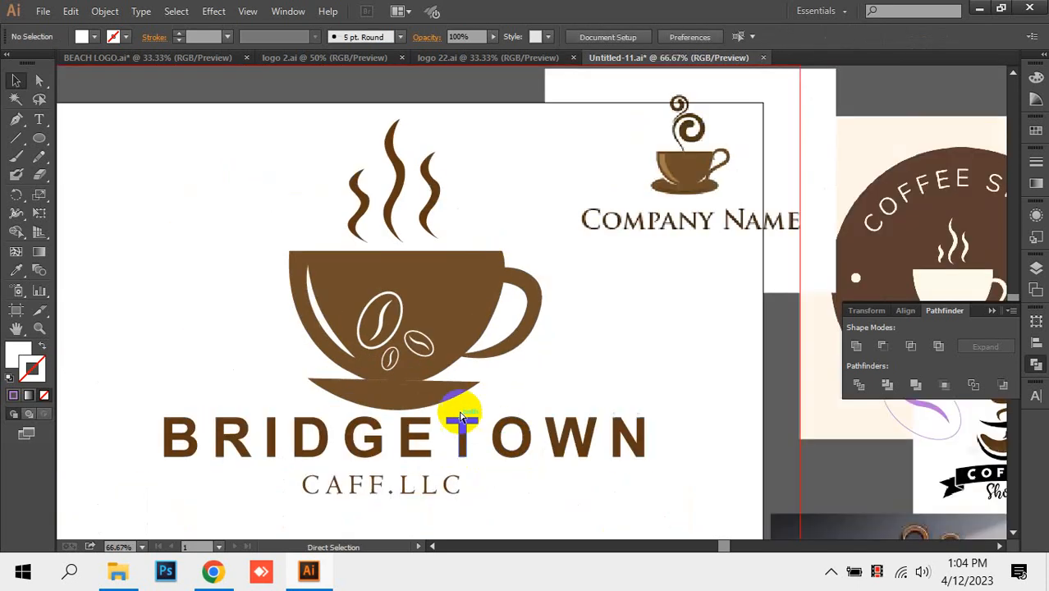
pyautogui.moveTo(576, 346); pyautogui.dragTo(246, 332)
pyautogui.moveTo(487, 358); pyautogui.dragTo(315, 343)
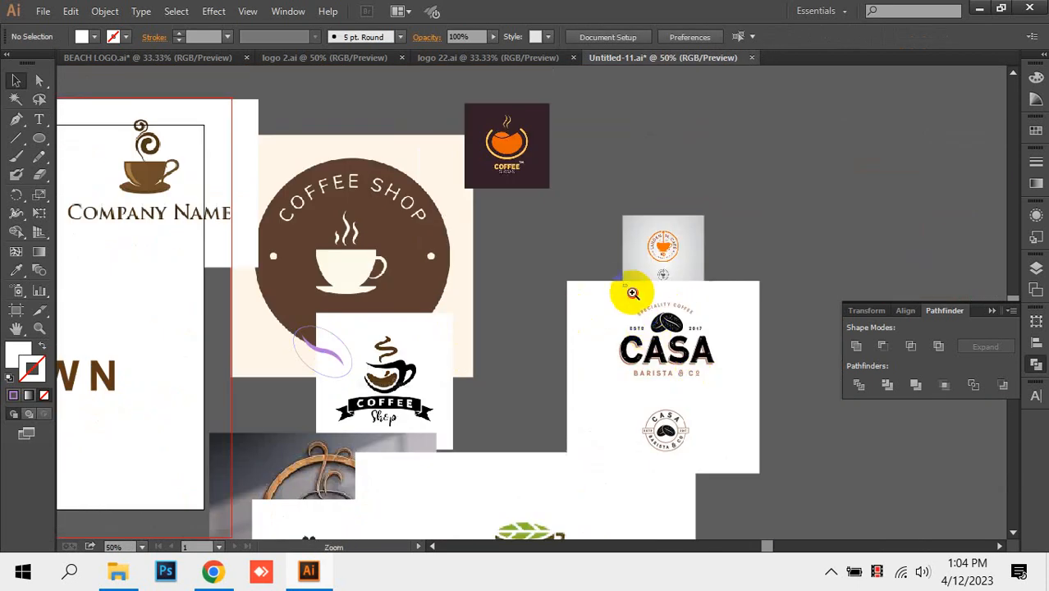
pyautogui.moveTo(631, 292); pyautogui.dragTo(729, 398)
pyautogui.moveTo(417, 274); pyautogui.dragTo(829, 344)
pyautogui.moveTo(390, 294); pyautogui.dragTo(1048, 446)
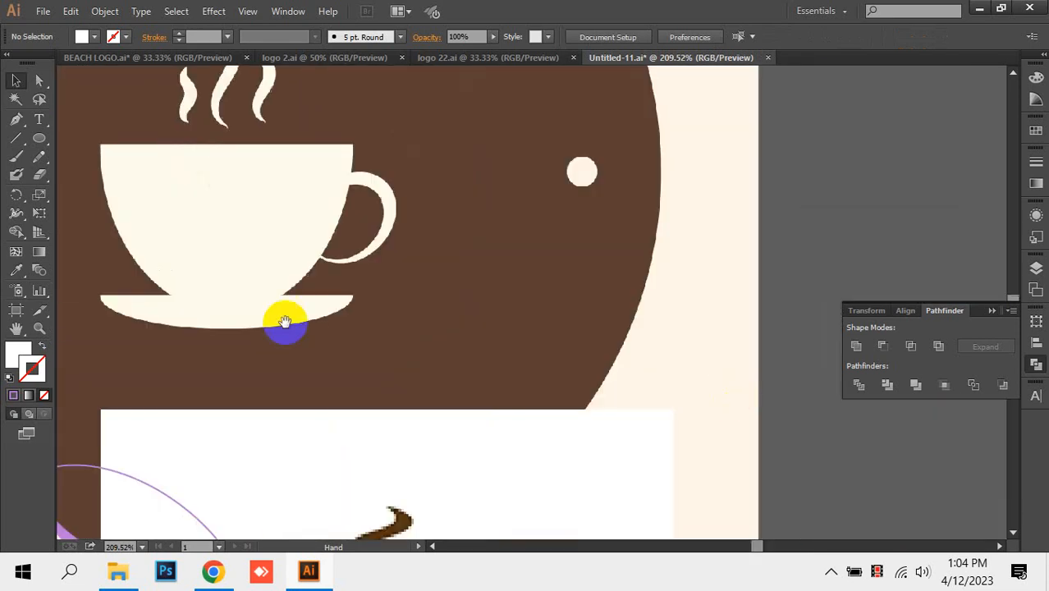
pyautogui.moveTo(286, 321); pyautogui.dragTo(473, 584)
pyautogui.moveTo(335, 354); pyautogui.dragTo(601, 167)
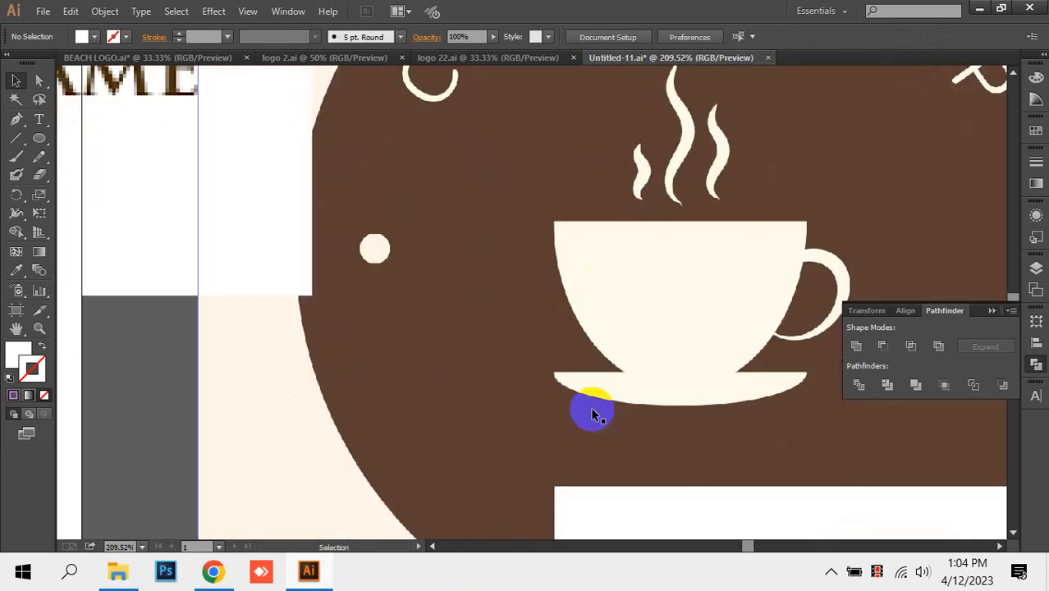
pyautogui.hotkey('ctrl', '0')
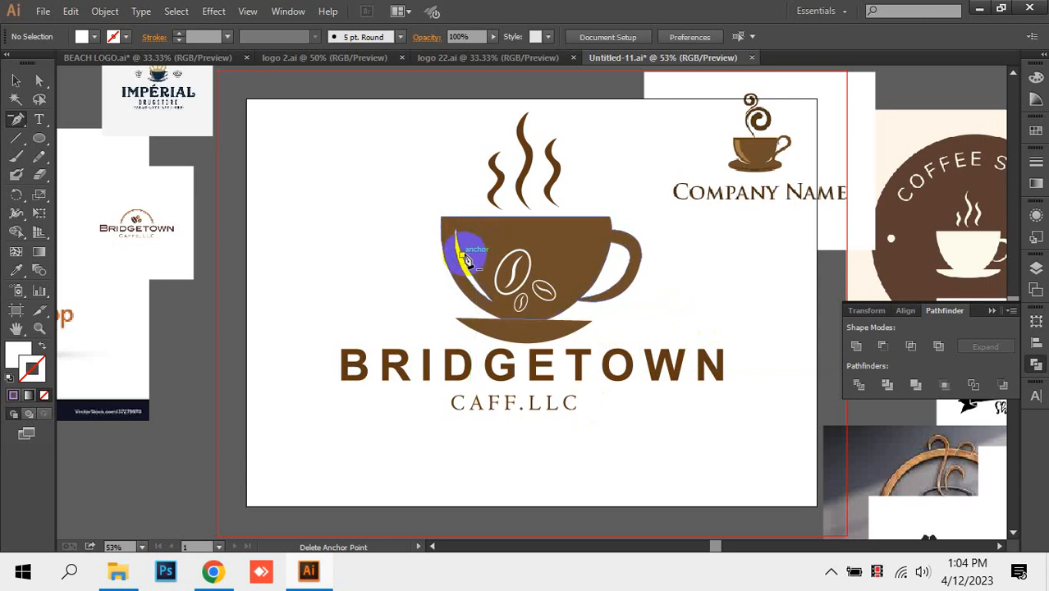
pyautogui.press('v')
pyautogui.click(540, 410)
pyautogui.click(640, 367)
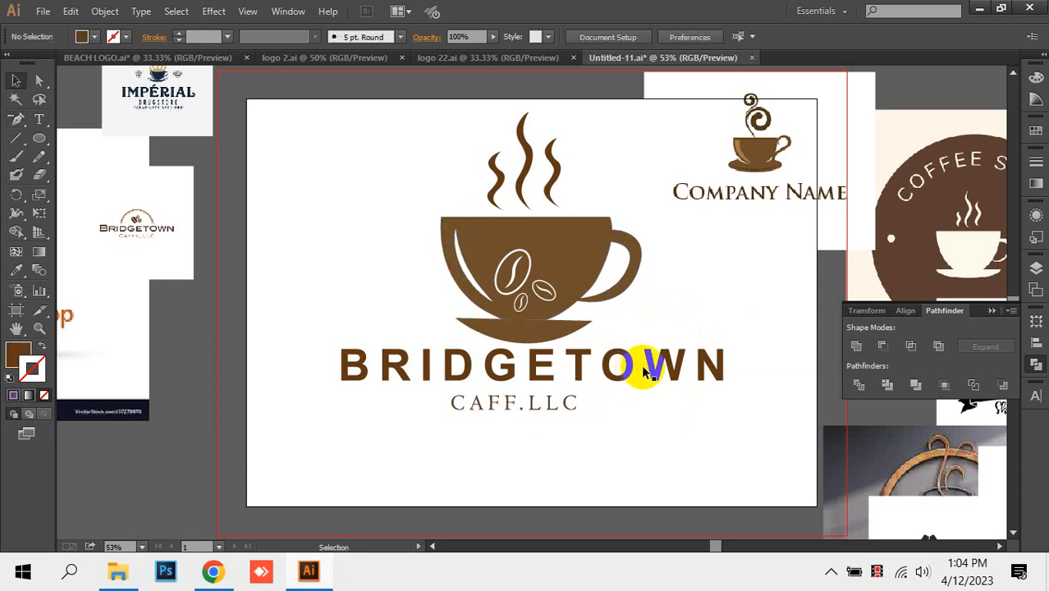
pyautogui.moveTo(737, 347); pyautogui.dragTo(602, 443)
pyautogui.hotkey('ctrl', 'z')
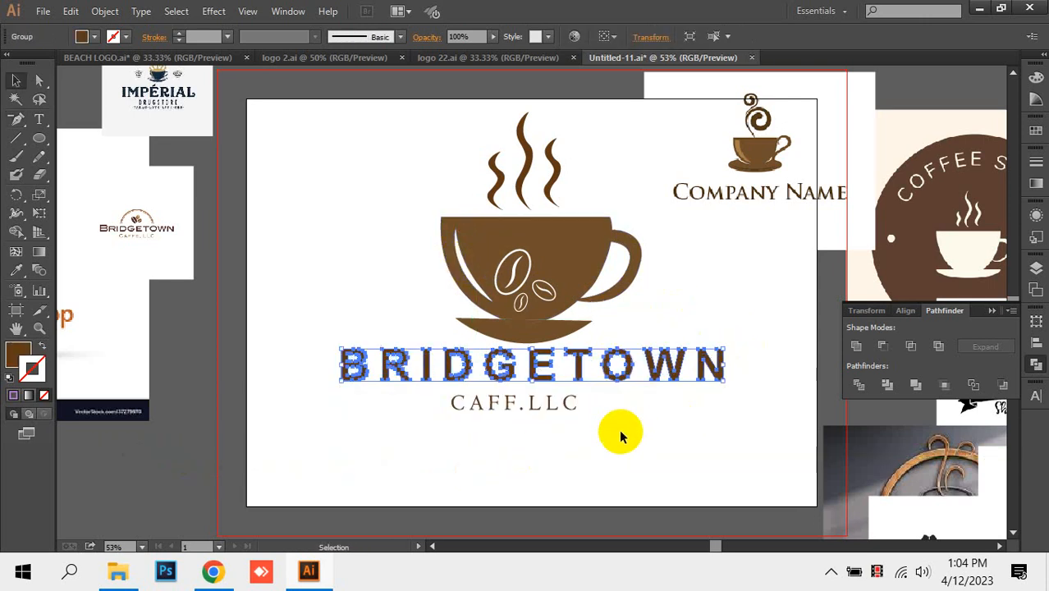
pyautogui.click(619, 430)
# Close the Untitled-11 document with the Bridgetown logo
pyautogui.moveTo(421, 421); pyautogui.dragTo(647, 405)
pyautogui.moveTo(675, 368); pyautogui.dragTo(343, 541)
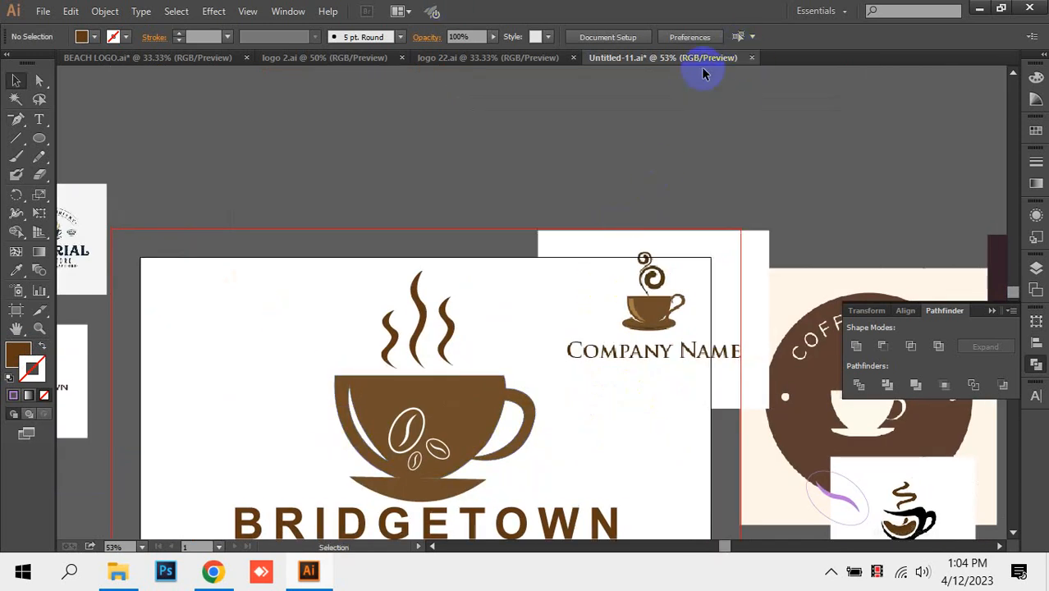
pyautogui.click(751, 58)
# Examine the coffee bean shapes, the cup and the lettering of the COFFEE CAFE logo in the logo 22 document
pyautogui.moveTo(244, 250); pyautogui.dragTo(691, 416)
pyautogui.moveTo(694, 317); pyautogui.dragTo(570, 382)
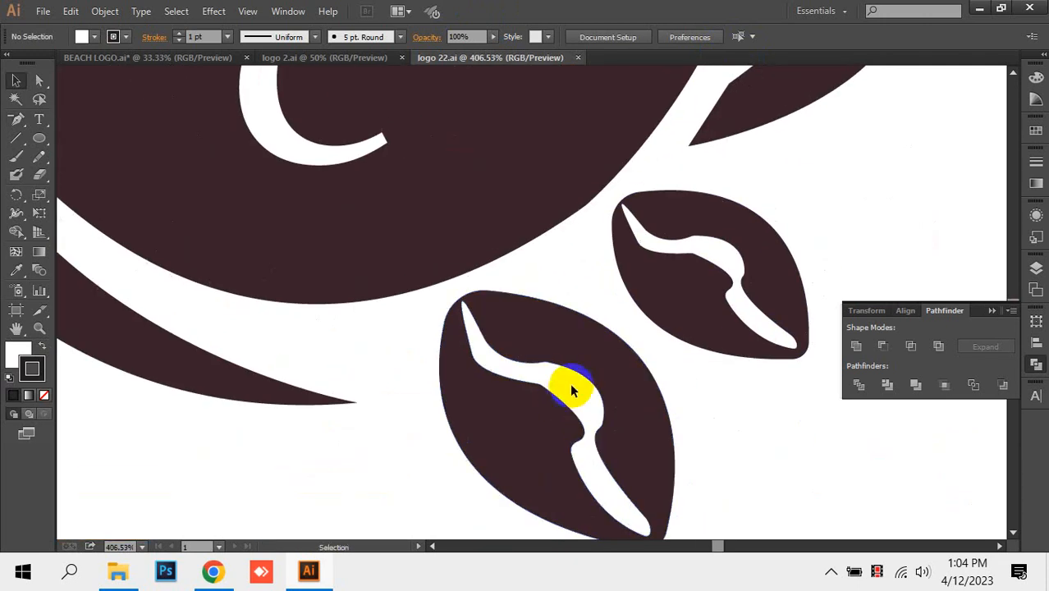
pyautogui.click(591, 420)
pyautogui.hotkey('ctrl', '-')
pyautogui.hotkey('ctrl', '-')
pyautogui.hotkey('ctrl', '-')
pyautogui.hotkey('ctrl', '-')
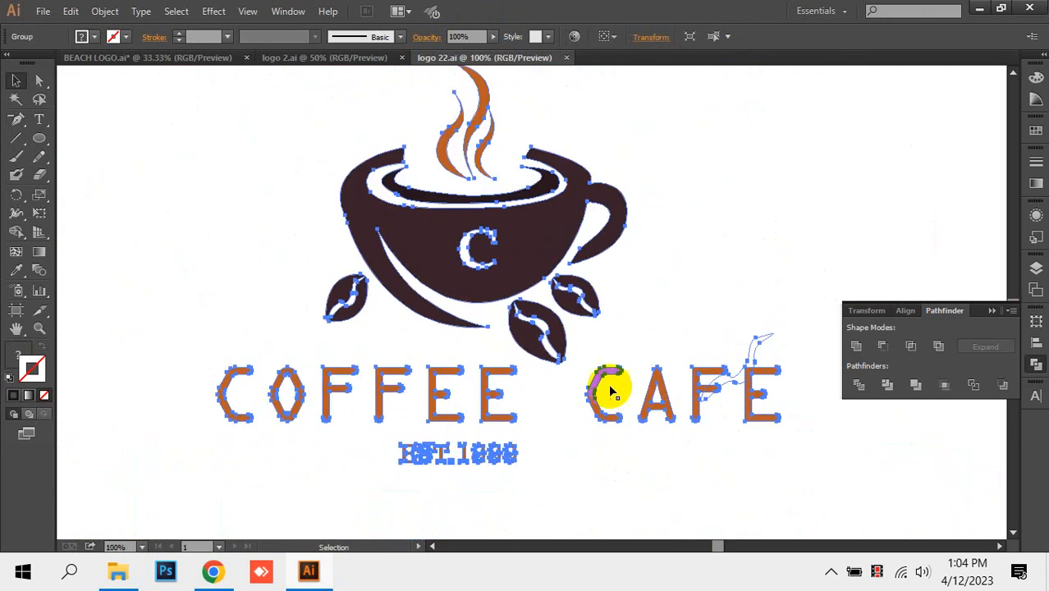
pyautogui.click(692, 264)
# Move the Impérial, Coffee Shop and Linden St. Café reference images apart beside the COFFEE CAFE artboard
pyautogui.moveTo(709, 285); pyautogui.dragTo(654, 279)
pyautogui.moveTo(669, 353); pyautogui.dragTo(522, 319)
pyautogui.moveTo(615, 348); pyautogui.dragTo(508, 330)
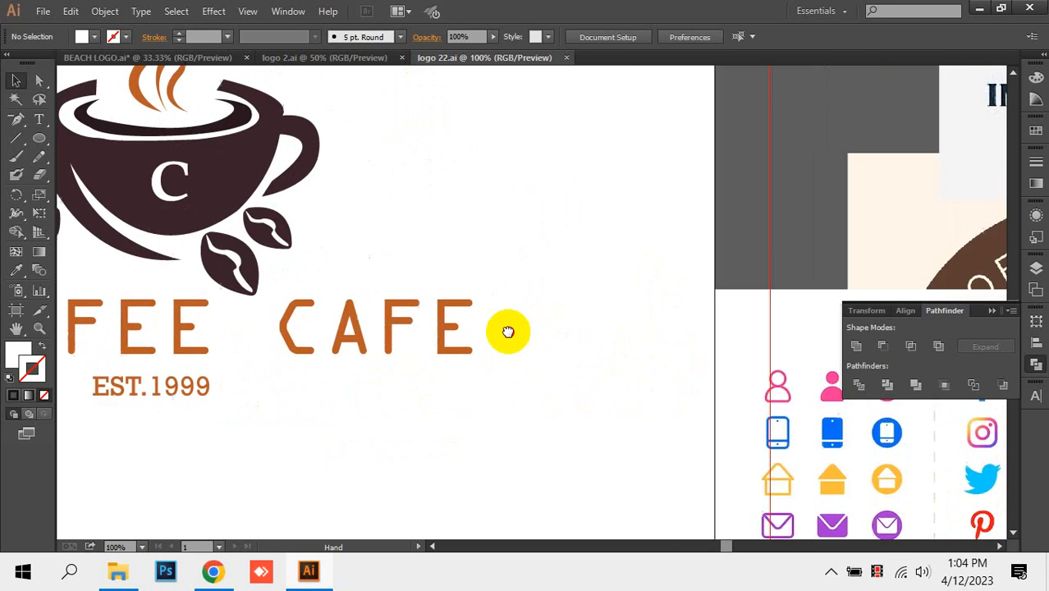
pyautogui.moveTo(787, 330); pyautogui.dragTo(244, 358)
pyautogui.moveTo(576, 287); pyautogui.dragTo(531, 343)
pyautogui.moveTo(546, 273); pyautogui.dragTo(546, 120)
pyautogui.moveTo(578, 243); pyautogui.dragTo(336, 175)
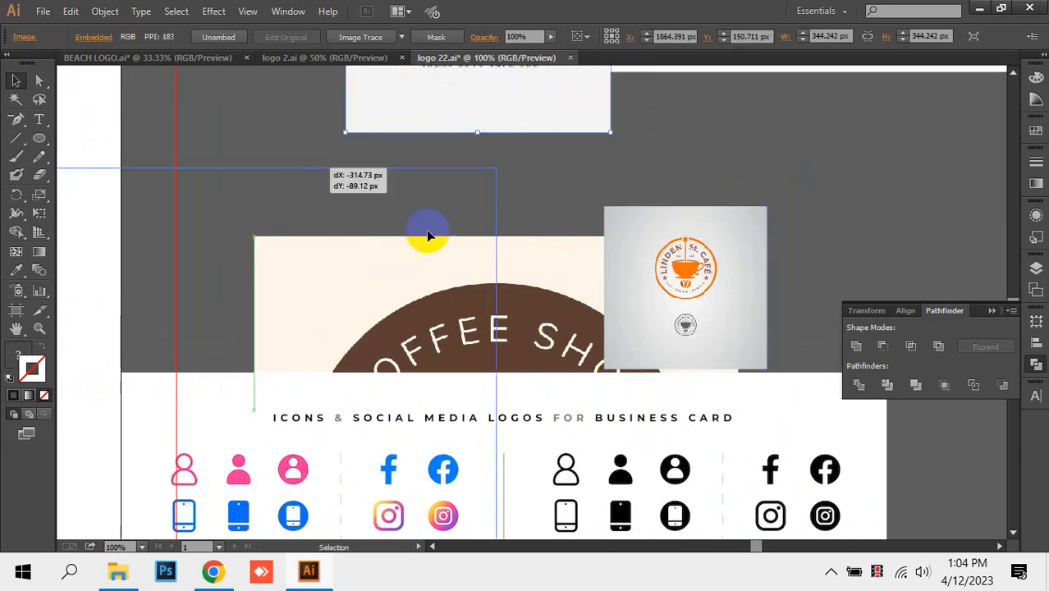
pyautogui.moveTo(489, 315); pyautogui.dragTo(442, 168)
pyautogui.moveTo(387, 304); pyautogui.dragTo(471, 237)
pyautogui.moveTo(623, 436); pyautogui.dragTo(862, 310)
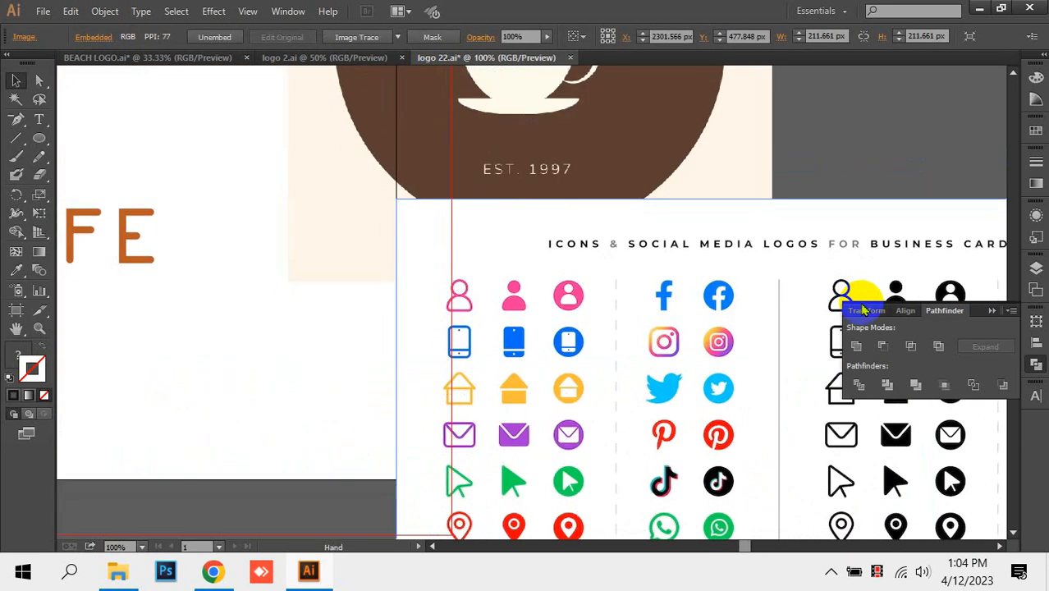
# Move the Coffee Shop reference and the social media icon sheet to the right, clear of the COFFEE CAFE artboard
pyautogui.hotkey('ctrl', '0')
pyautogui.moveTo(197, 175); pyautogui.dragTo(344, 181)
pyautogui.moveTo(268, 214); pyautogui.dragTo(245, 334)
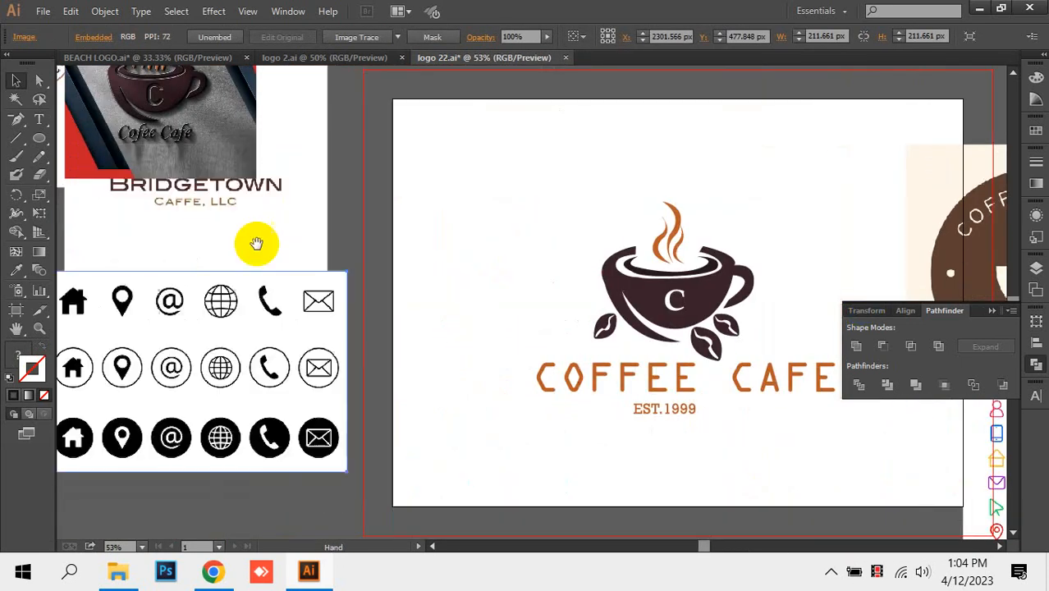
pyautogui.moveTo(176, 83); pyautogui.dragTo(495, 259)
pyautogui.moveTo(495, 259); pyautogui.dragTo(390, 395)
pyautogui.moveTo(393, 390); pyautogui.dragTo(551, 277)
pyautogui.moveTo(361, 317); pyautogui.dragTo(482, 206)
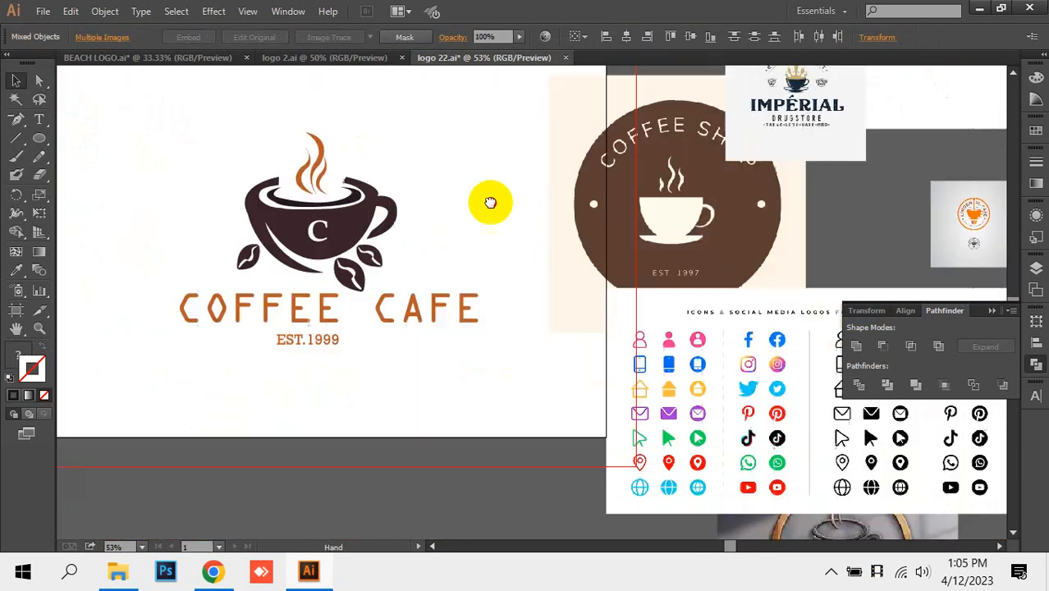
pyautogui.moveTo(487, 201); pyautogui.dragTo(803, 379)
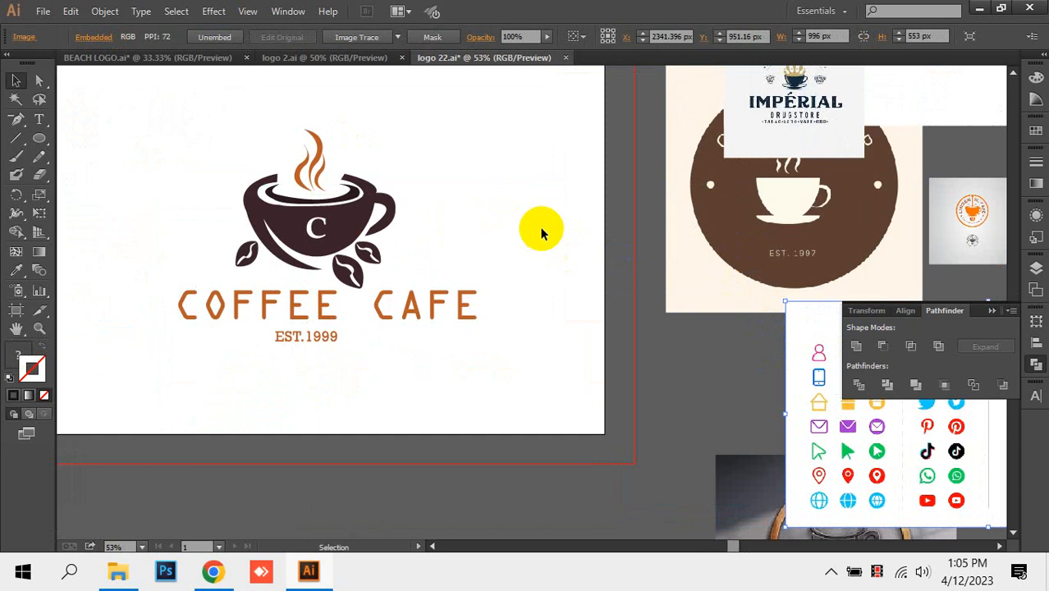
# Ungroup the COFFEE CAFE logo artwork and clear the selection
pyautogui.moveTo(227, 160); pyautogui.dragTo(594, 370)
pyautogui.click(593, 371)
pyautogui.rightClick(659, 351)
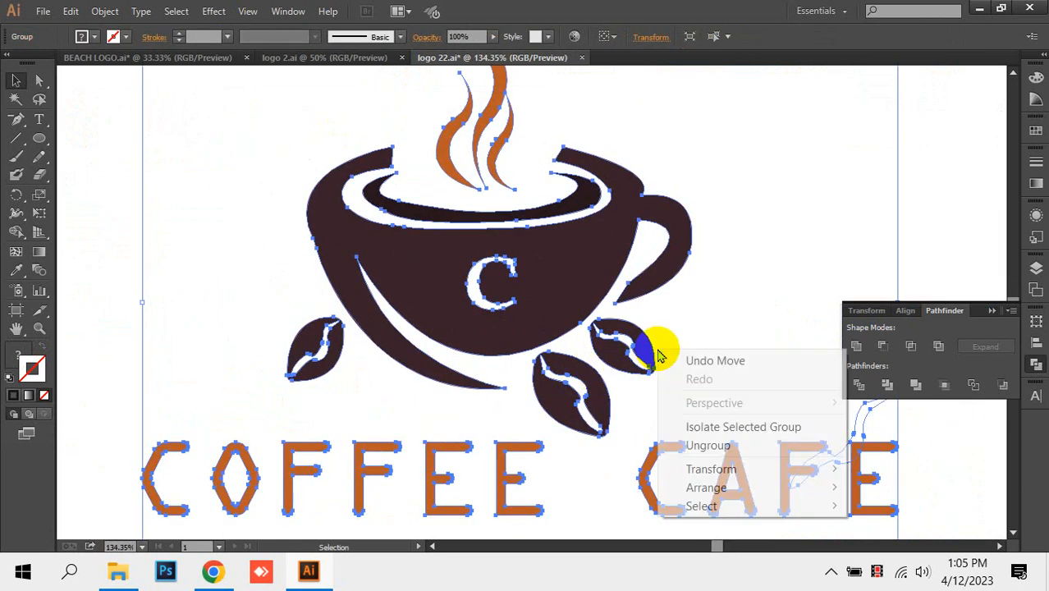
pyautogui.click(697, 445)
pyautogui.moveTo(777, 333); pyautogui.dragTo(524, 251)
pyautogui.click(577, 240)
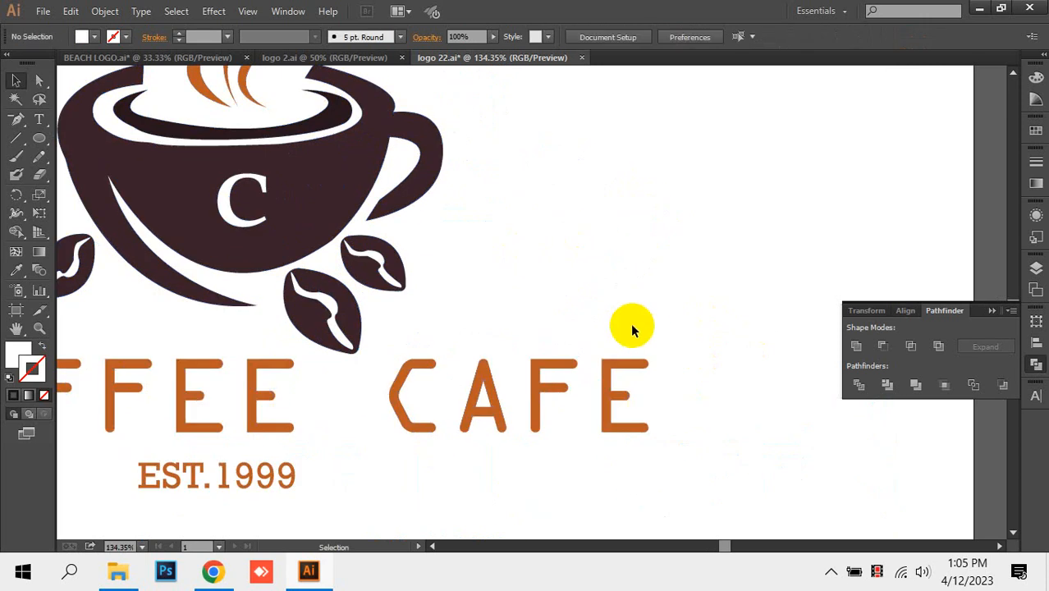
# Fill the stray wavy path beside the cup with the cup's dark brown to reveal it, and delete it
pyautogui.moveTo(631, 322); pyautogui.dragTo(646, 223)
pyautogui.press('i')
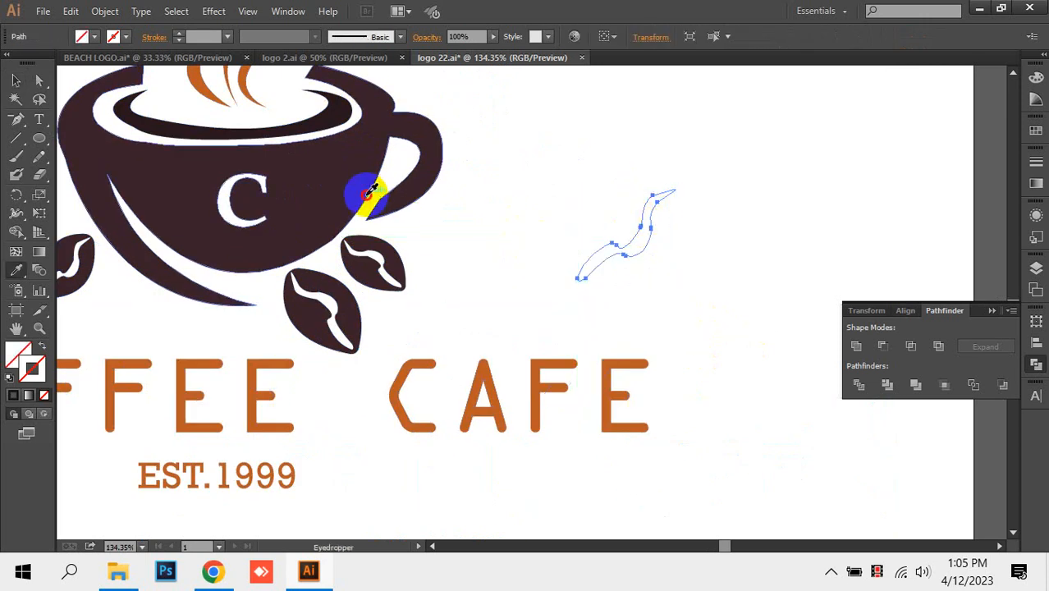
pyautogui.click(688, 191)
pyautogui.press('v')
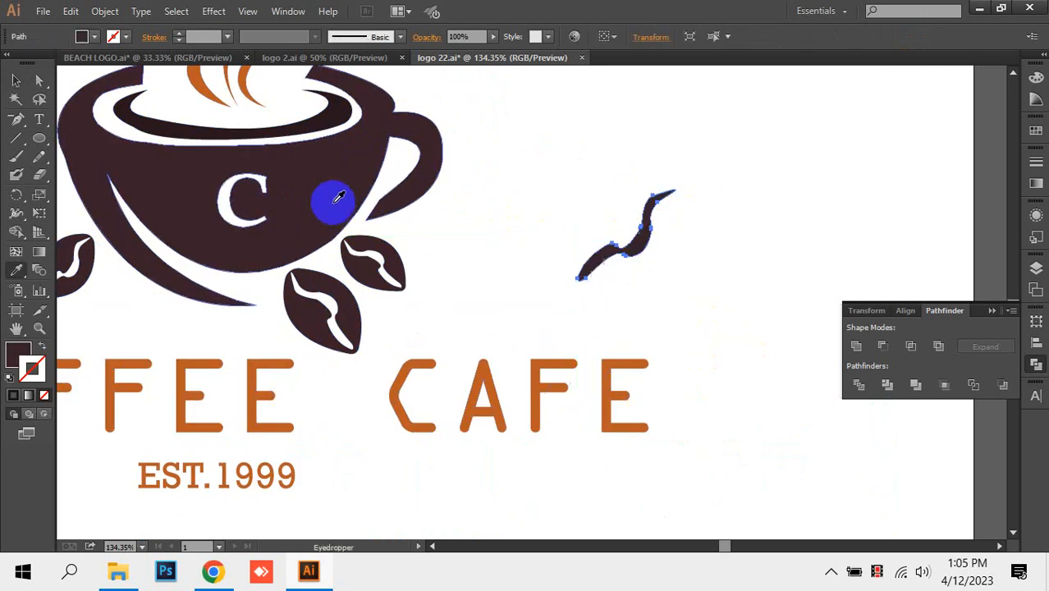
pyautogui.press('v')
pyautogui.moveTo(543, 172); pyautogui.dragTo(655, 251)
pyautogui.press('Delete')
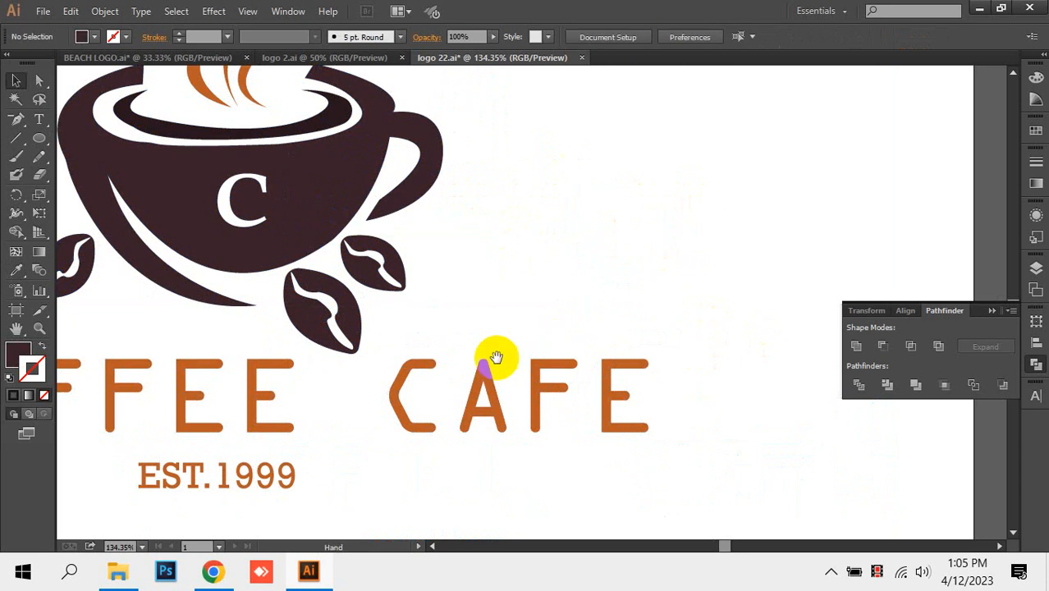
# Check the COFFEE CAFE logo's pieces and close the logo 22 document
pyautogui.moveTo(497, 358); pyautogui.dragTo(573, 318)
pyautogui.moveTo(745, 267)
pyautogui.mouseDown()
pyautogui.moveTo(613, 406)
pyautogui.moveTo(454, 489)
pyautogui.mouseUp()
pyautogui.moveTo(263, 462); pyautogui.dragTo(406, 477)
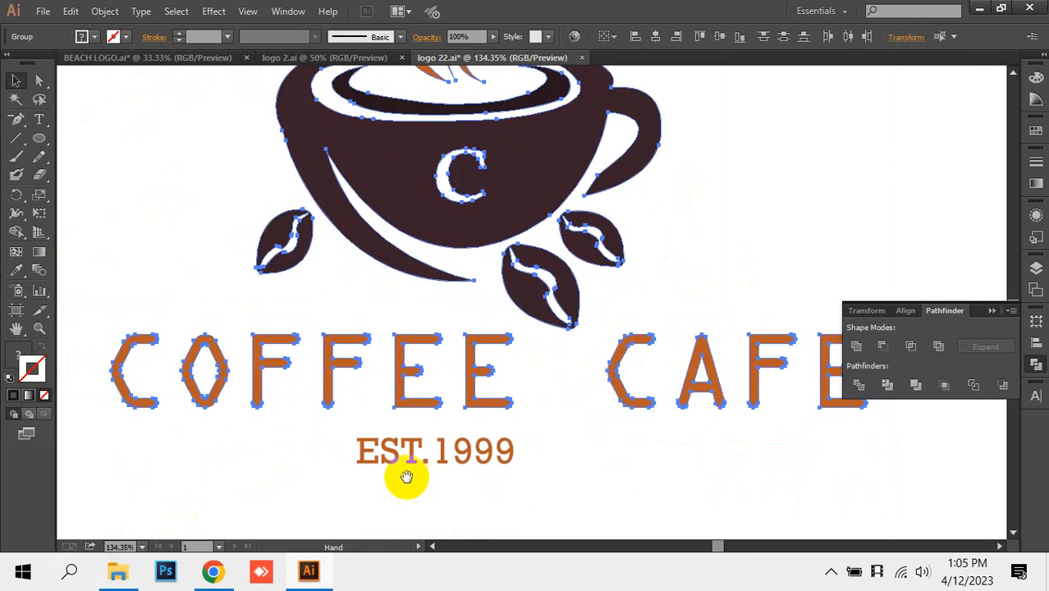
pyautogui.click(303, 309)
pyautogui.moveTo(328, 206); pyautogui.dragTo(383, 297)
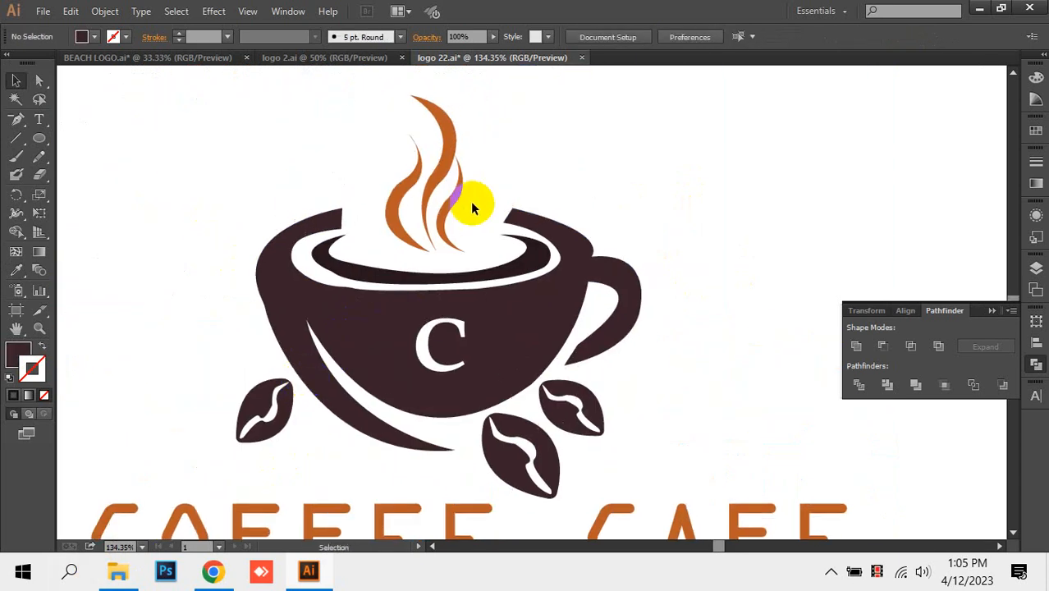
pyautogui.click(582, 59)
pyautogui.click(603, 306)
# Move the two icon sheet images further across the artboard in the logo 2 document and close the document
pyautogui.moveTo(492, 288); pyautogui.dragTo(640, 460)
pyautogui.moveTo(352, 241); pyautogui.dragTo(743, 325)
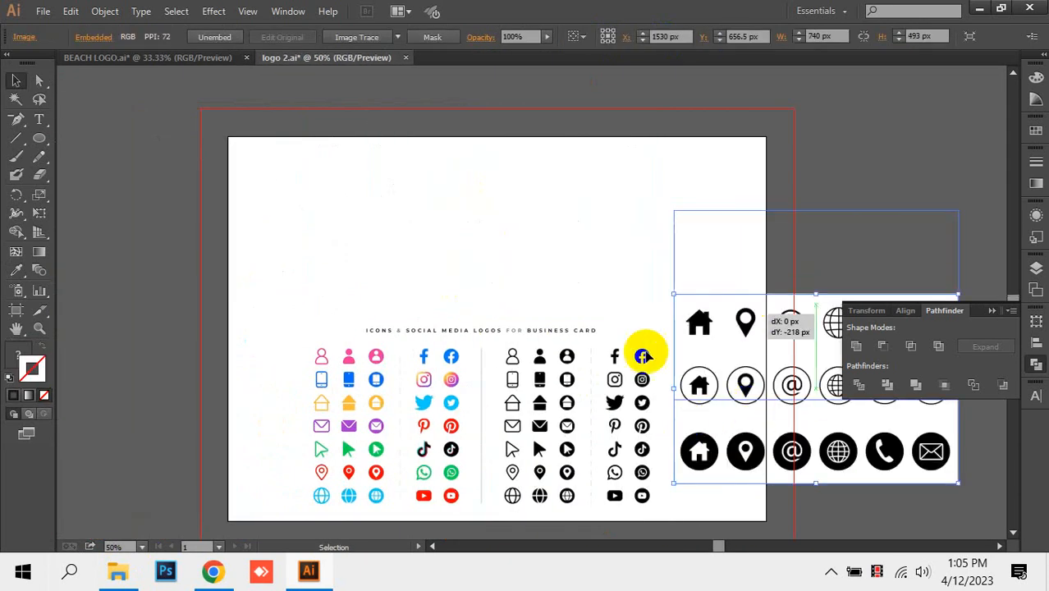
pyautogui.moveTo(515, 418); pyautogui.dragTo(629, 345)
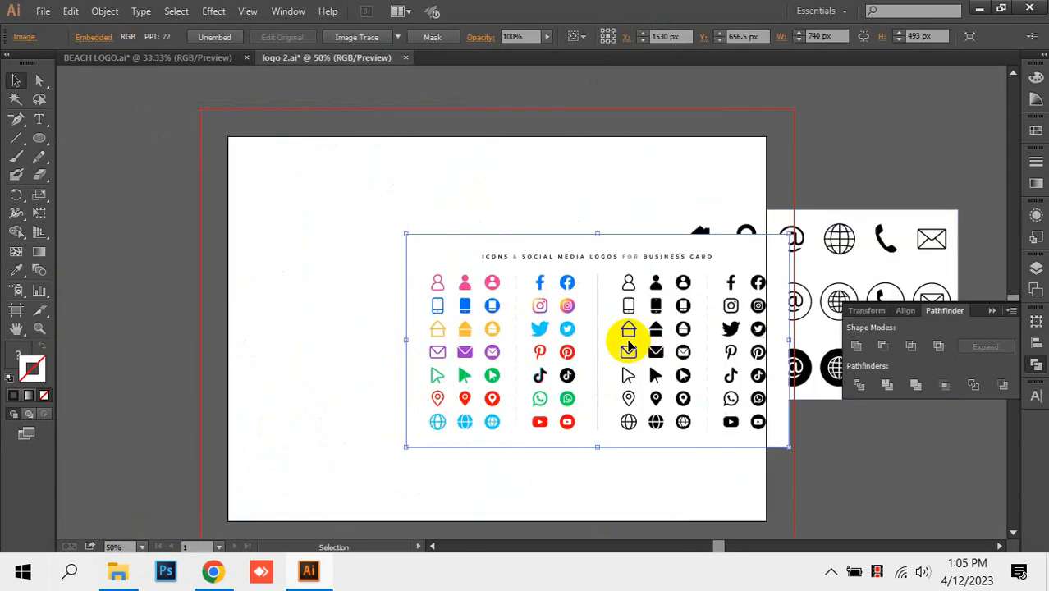
pyautogui.click(404, 58)
pyautogui.click(603, 309)
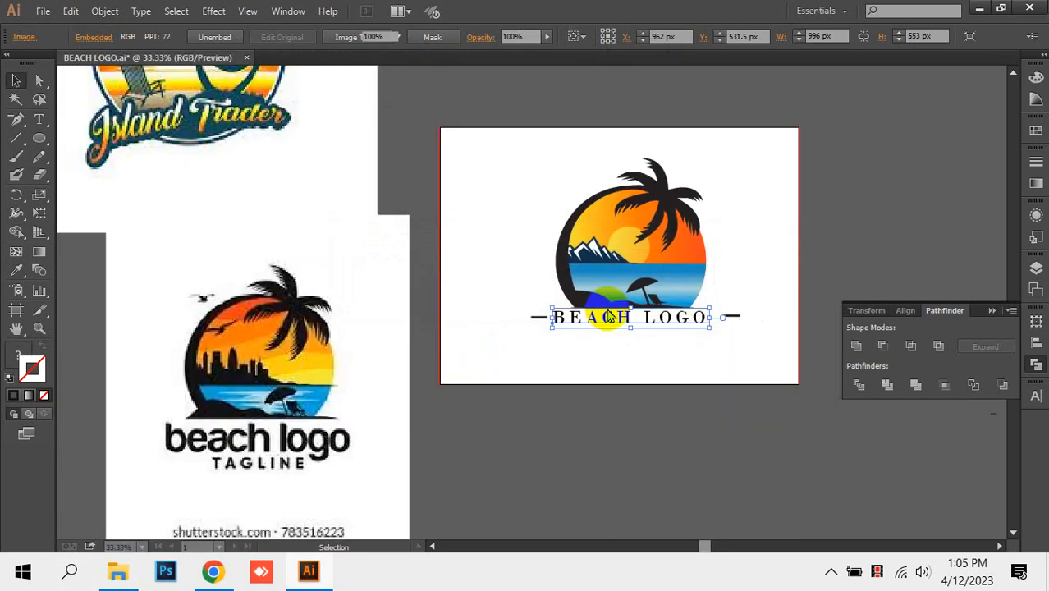
# Select the BEACH LOGO text, close that document and minimize Illustrator to return to the project folder
pyautogui.click(612, 320)
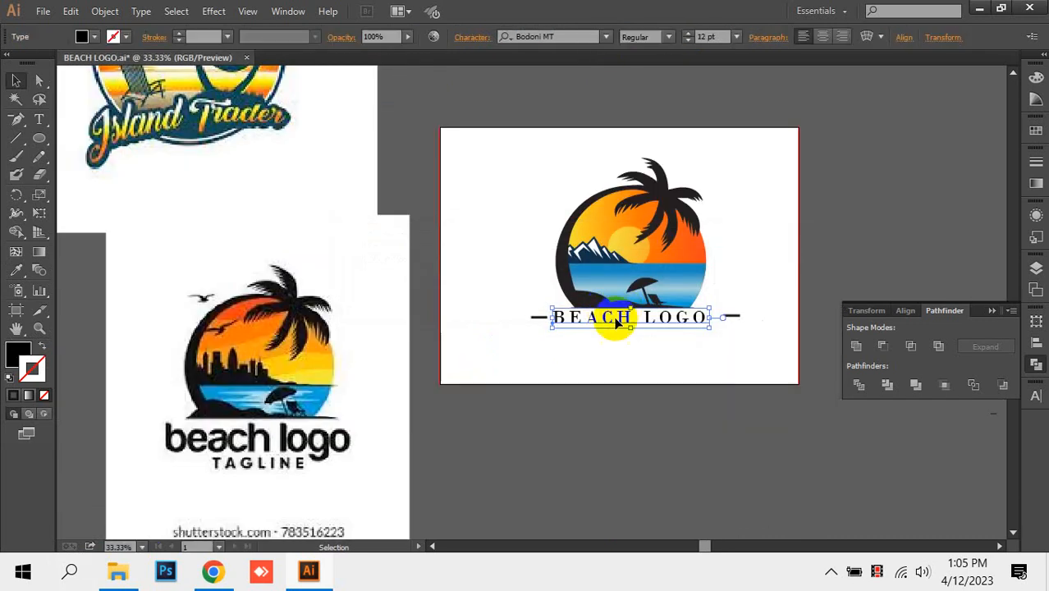
pyautogui.click(245, 58)
pyautogui.click(602, 305)
pyautogui.click(979, 10)
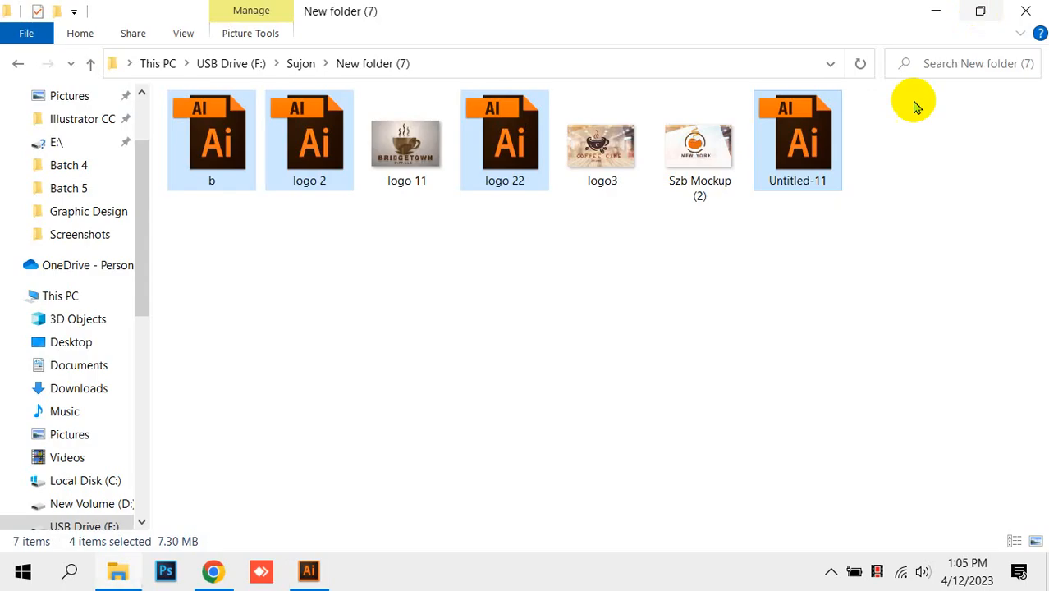
# Open the logo 11 image and examine the Bridgetown mockup's cup, steam and lettering up close
pyautogui.click(667, 335)
pyautogui.click(419, 160)
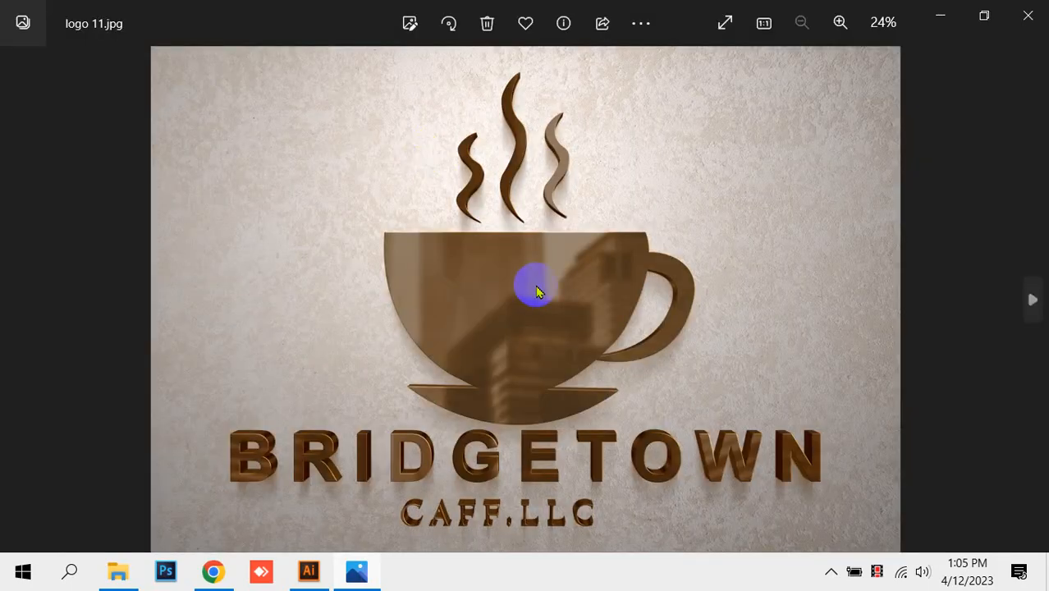
pyautogui.scroll(3, 536, 290)
pyautogui.scroll(-3, 529, 286)
pyautogui.scroll(3, 555, 469)
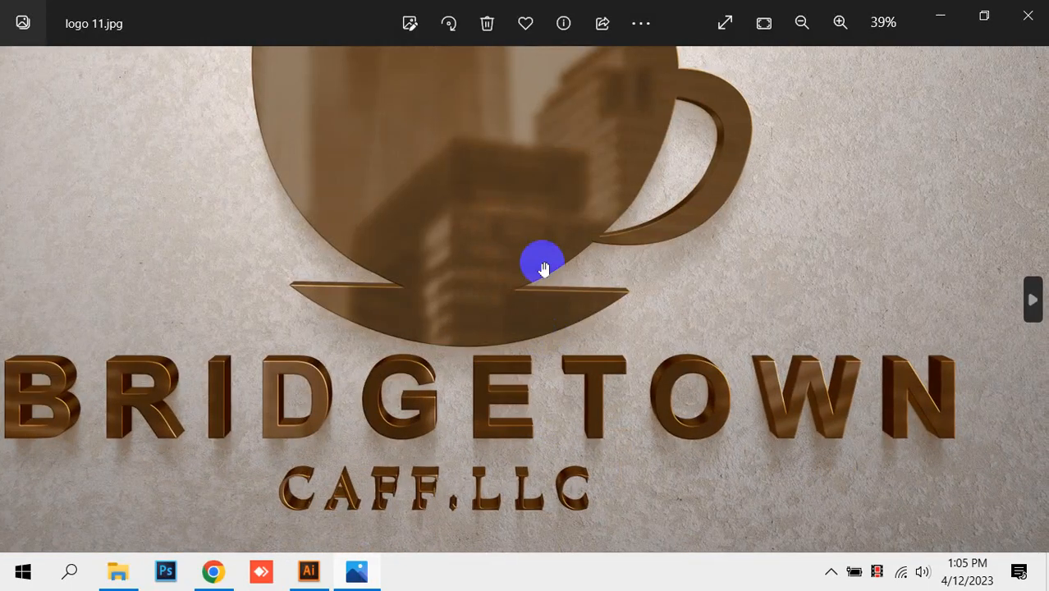
pyautogui.scroll(-3, 543, 267)
pyautogui.scroll(3, 539, 178)
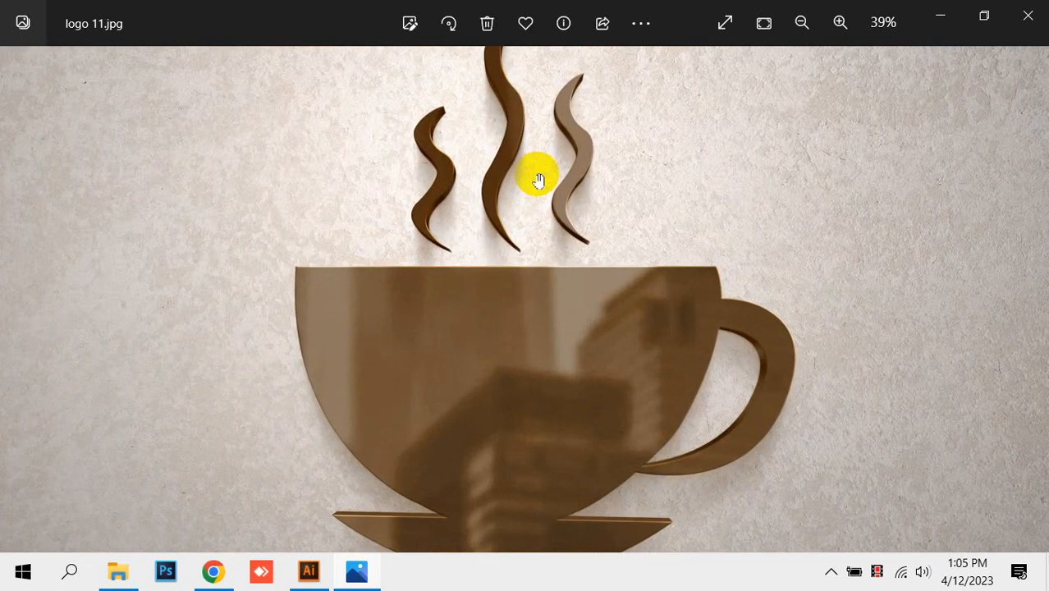
pyautogui.scroll(-3, 538, 180)
# Go to the logo3 image and examine the COFFEE CAFE mockup's cup and beans
pyautogui.press('Right')
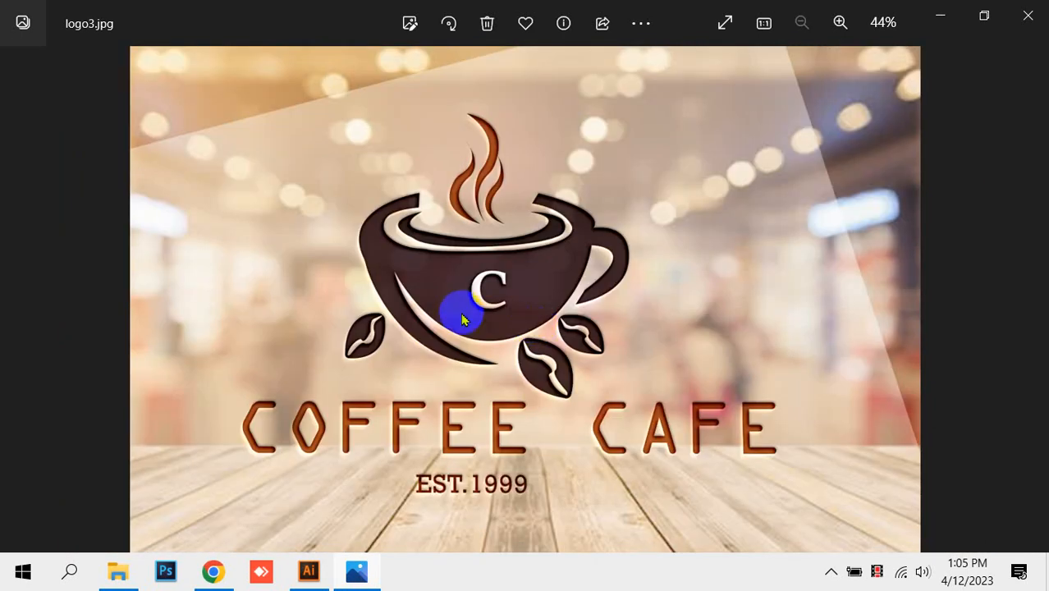
pyautogui.scroll(3, 468, 308)
pyautogui.scroll(-3, 481, 296)
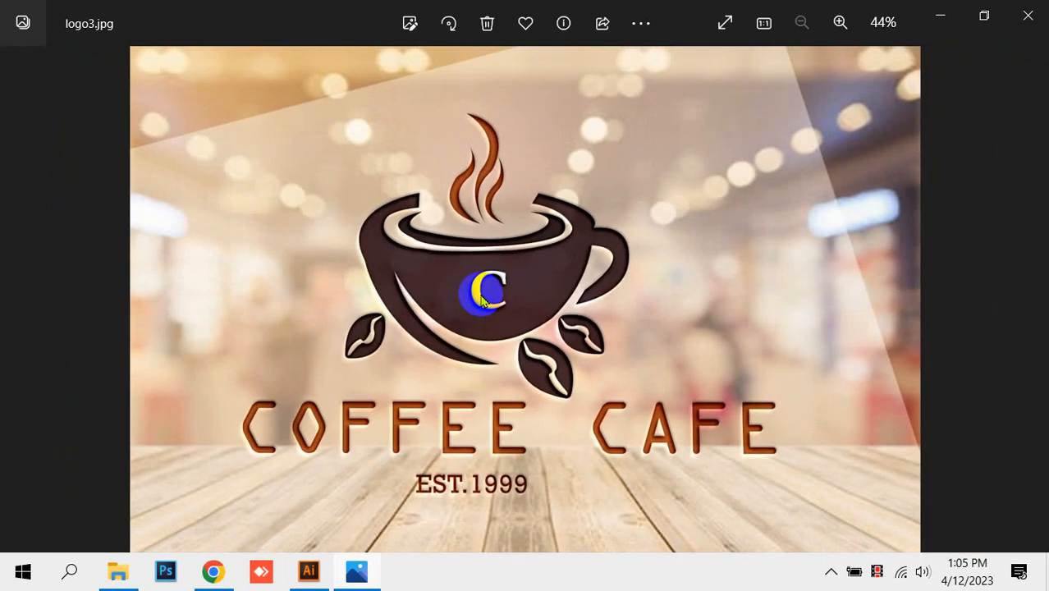
# Go to the Szb Mockup (2) image, examine the NEW YORK logo's cup, steam and ring, and close the viewer
pyautogui.press('Right')
pyautogui.scroll(1, 485, 295)
pyautogui.scroll(-1, 484, 295)
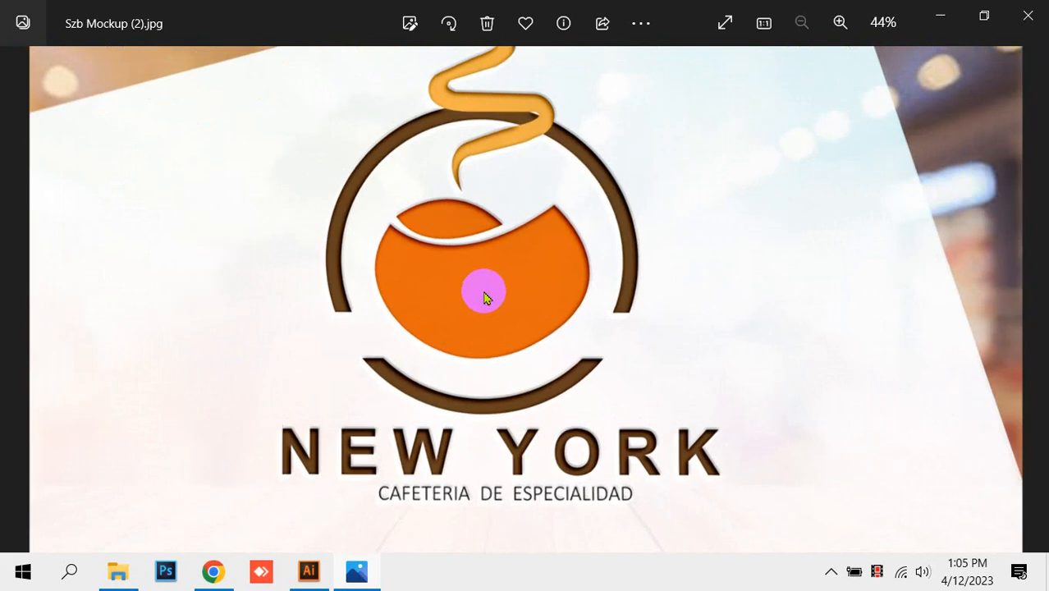
pyautogui.scroll(1, 486, 295)
pyautogui.scroll(1, 488, 295)
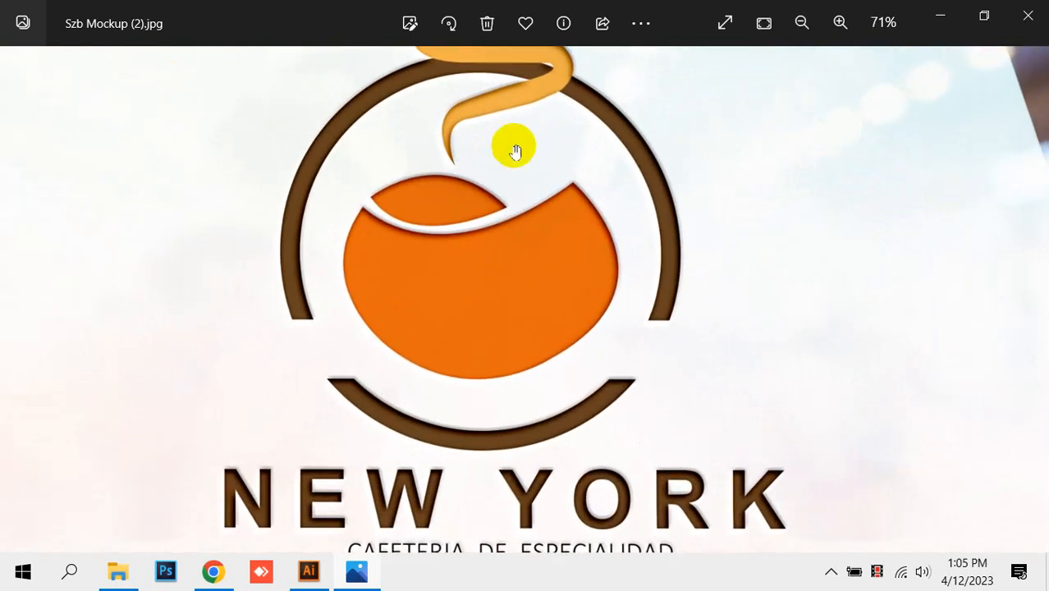
pyautogui.scroll(3, 516, 205)
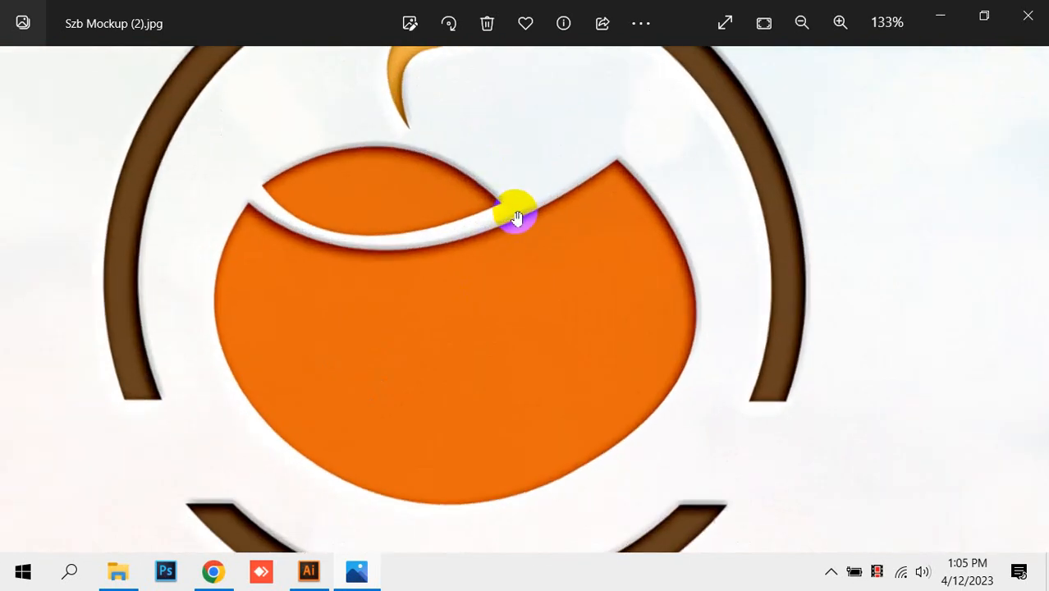
pyautogui.scroll(-6, 516, 215)
pyautogui.scroll(4, 512, 131)
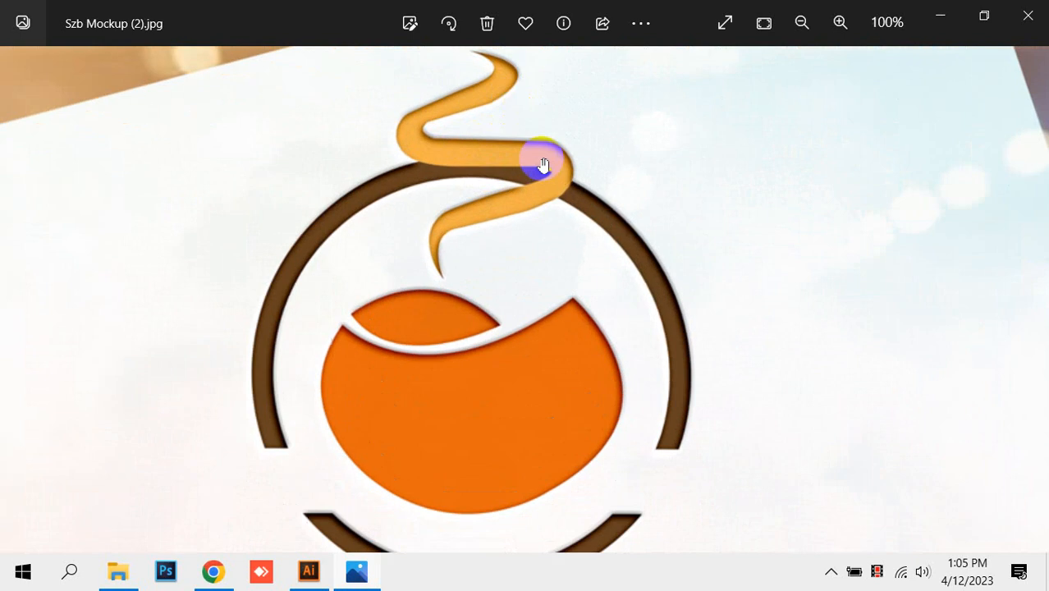
pyautogui.scroll(-4, 592, 167)
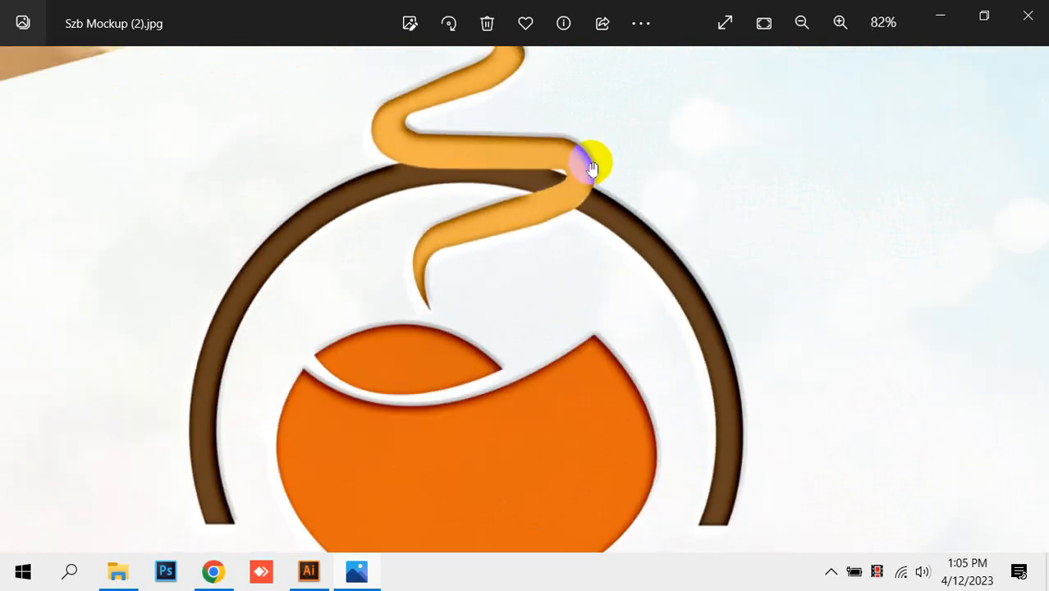
pyautogui.click(1030, 15)
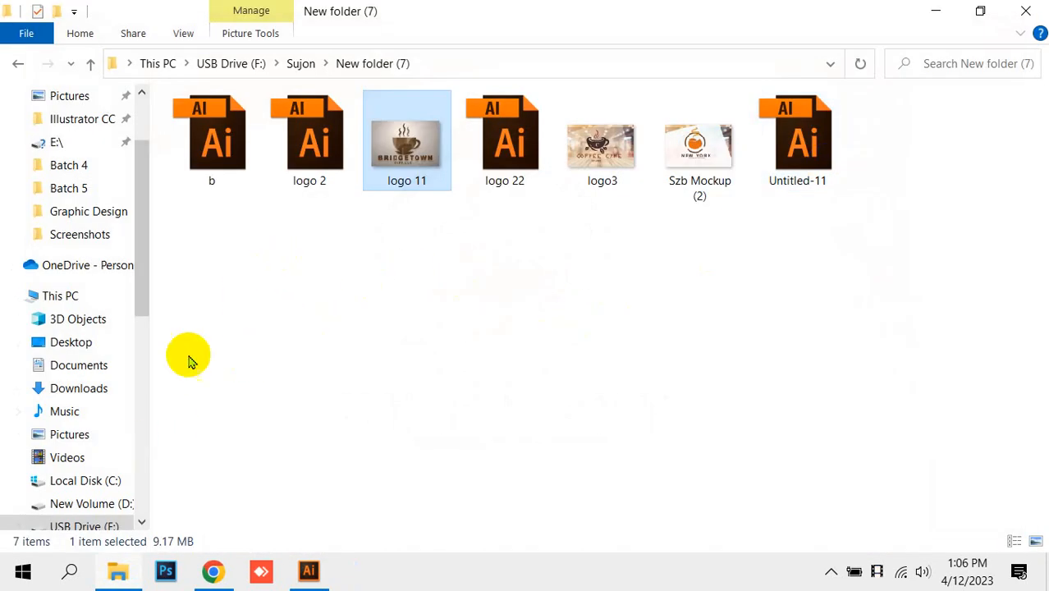
# Browse USB Drive (F:) and New Volume (D:), and close the folder window
pyautogui.scroll(-1, 82, 476)
pyautogui.click(121, 434)
pyautogui.click(98, 460)
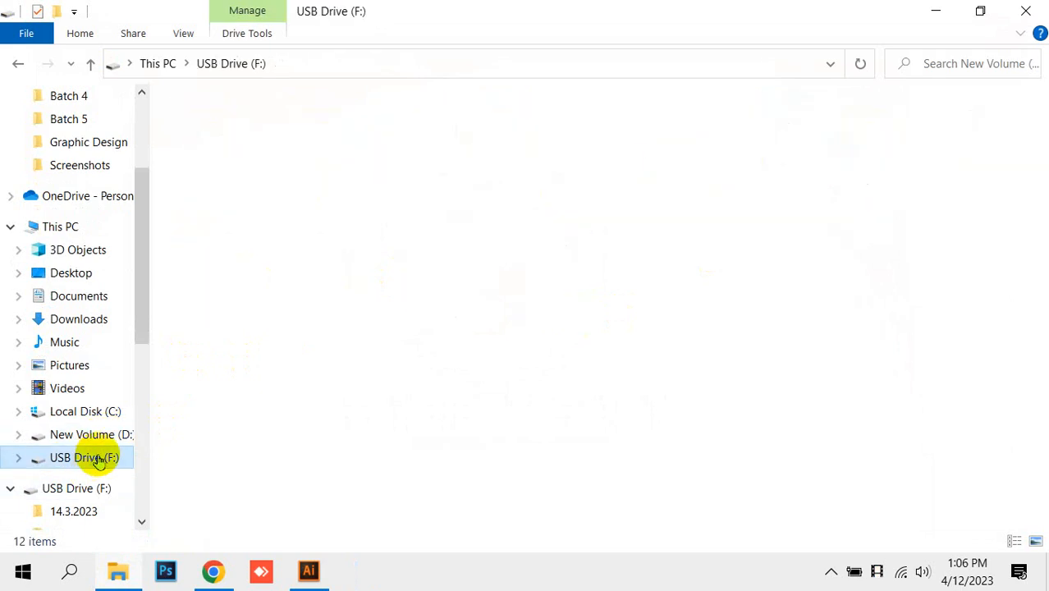
pyautogui.click(111, 434)
pyautogui.click(1027, 11)
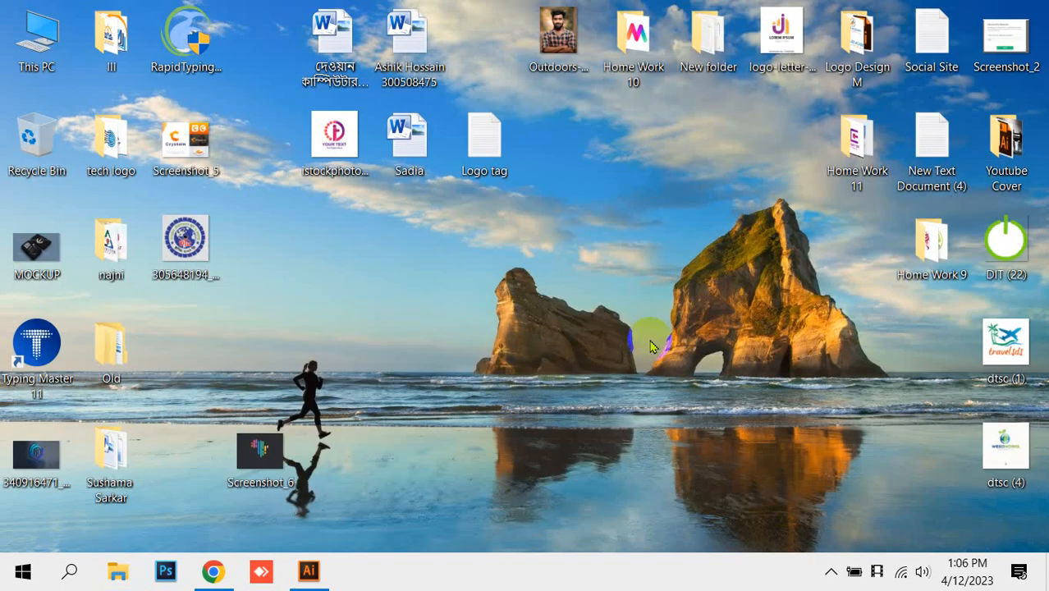
# Reopen File Explorer, go to the Graphic Design folder on New Volume (D:), and glance into its Mockup folder
pyautogui.click(130, 580)
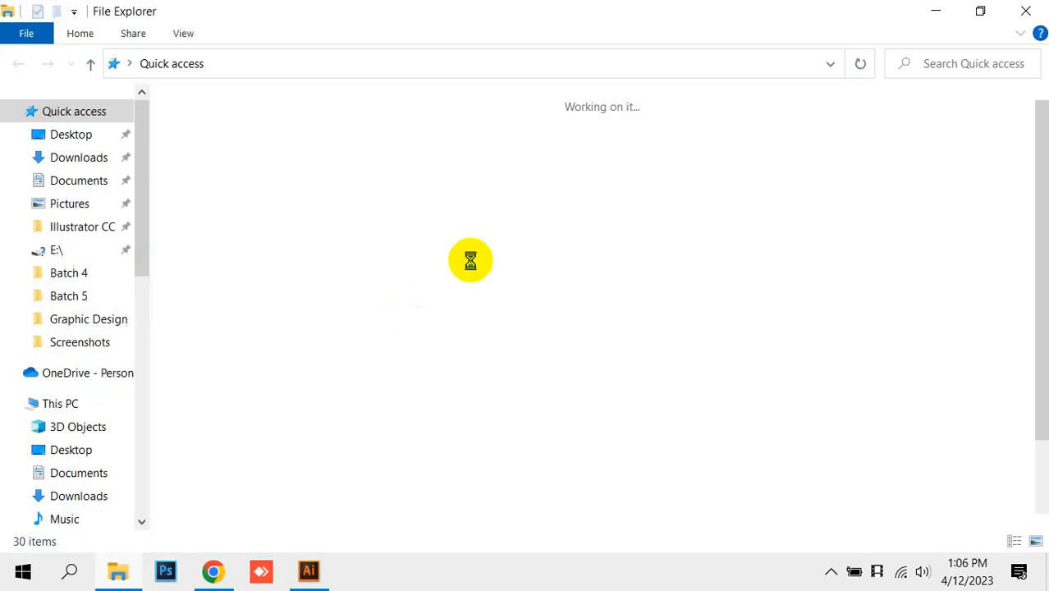
pyautogui.scroll(-2, 123, 438)
pyautogui.scroll(-1, 114, 443)
pyautogui.click(89, 500)
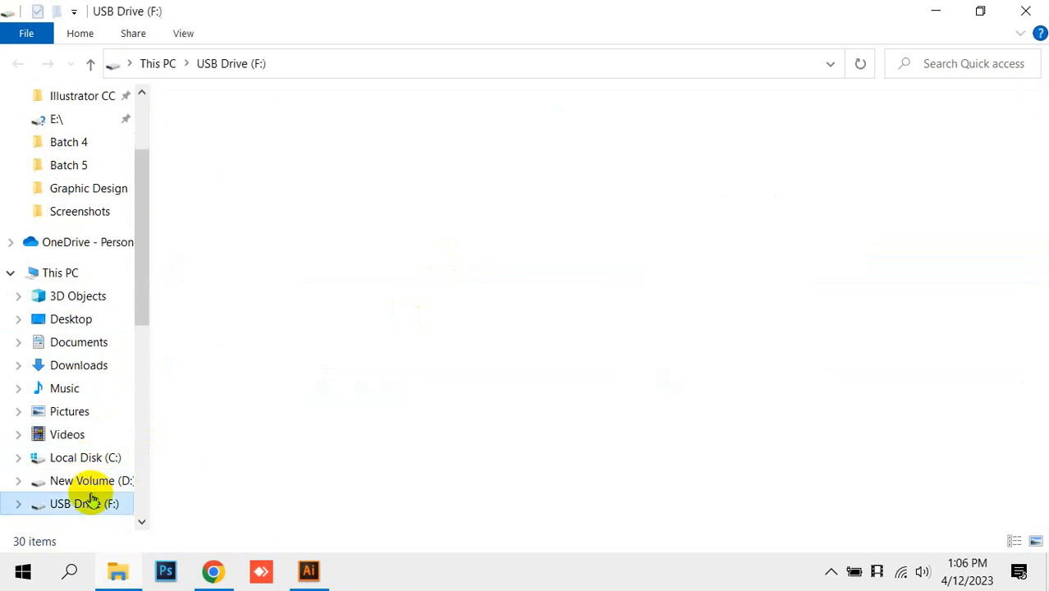
pyautogui.click(89, 481)
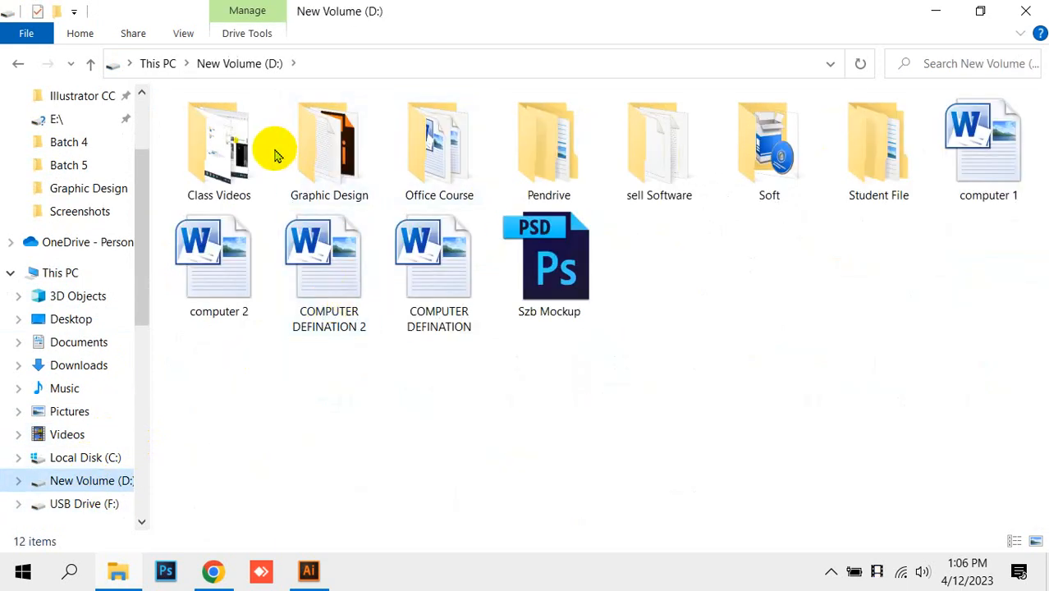
pyautogui.doubleClick(311, 160)
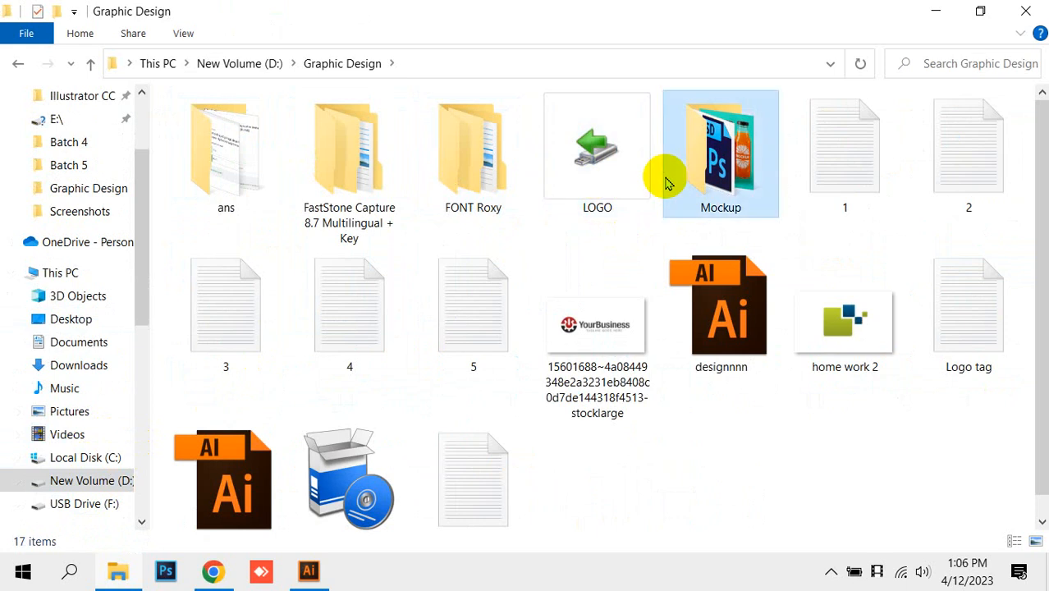
pyautogui.doubleClick(664, 179)
pyautogui.hotkey('alt', 'Left')
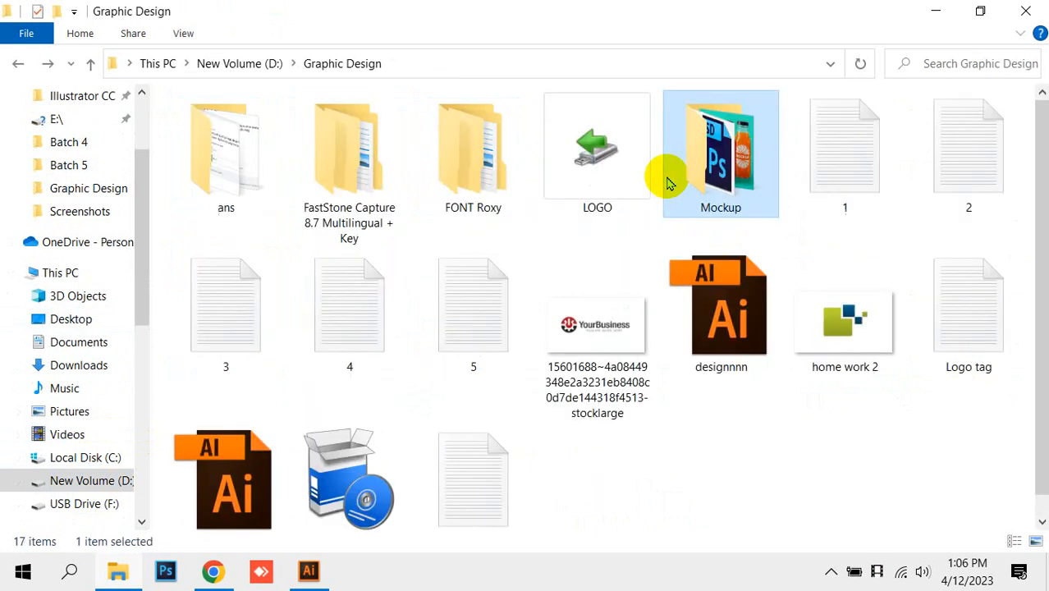
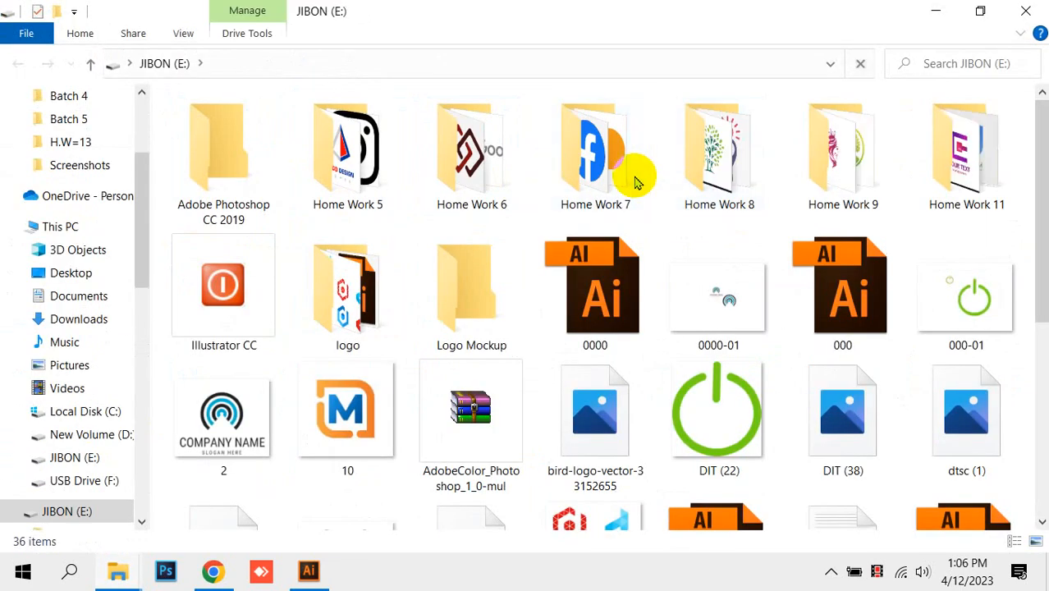
# Close the USB drive's window, view the Business Card folder inside the Graphic Design Mockup folder, and close File Explorer
pyautogui.click(1027, 10)
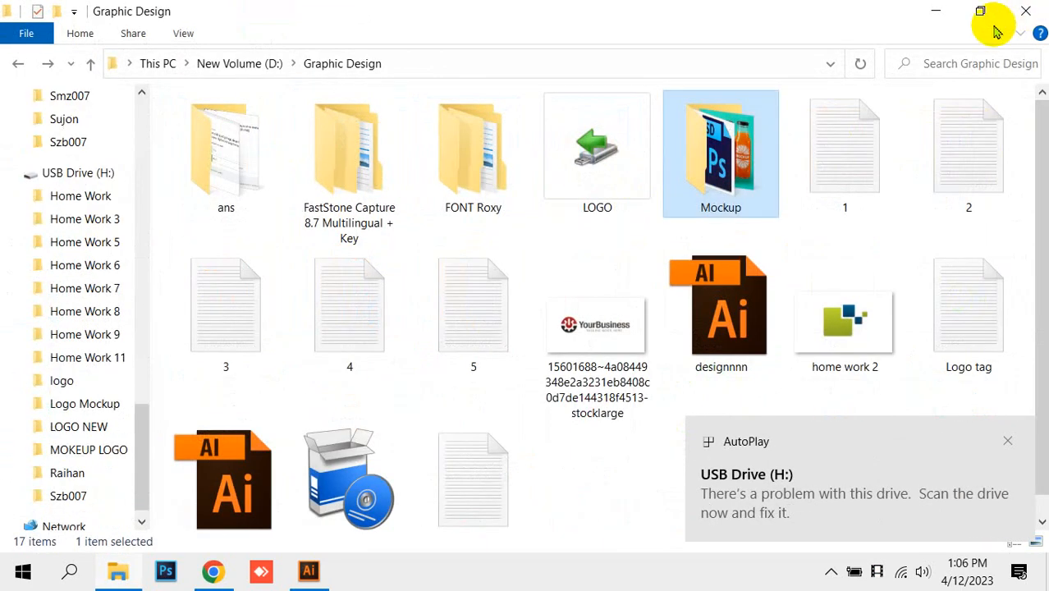
pyautogui.doubleClick(752, 191)
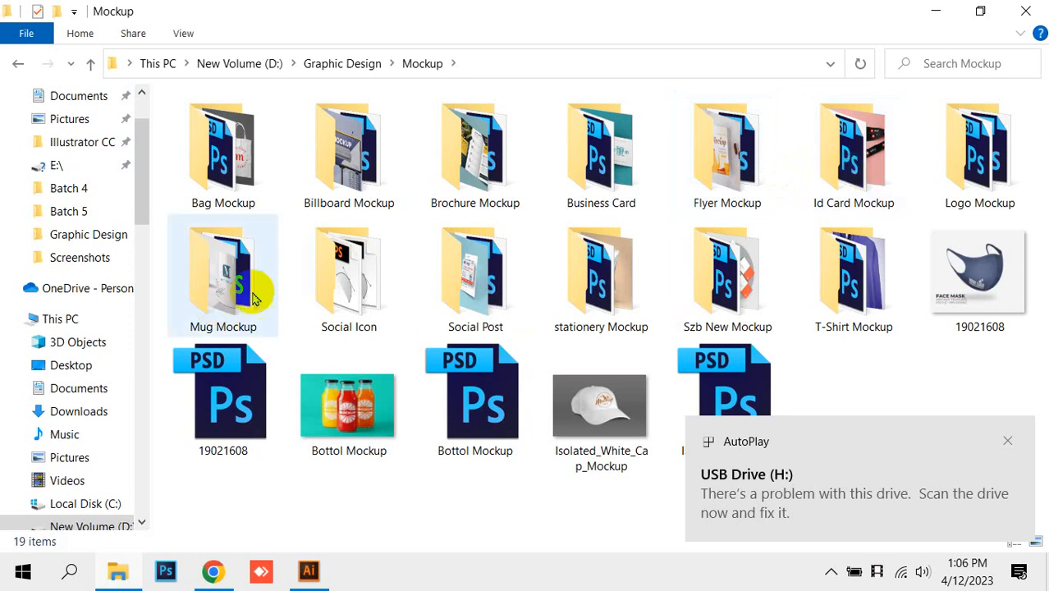
pyautogui.doubleClick(596, 187)
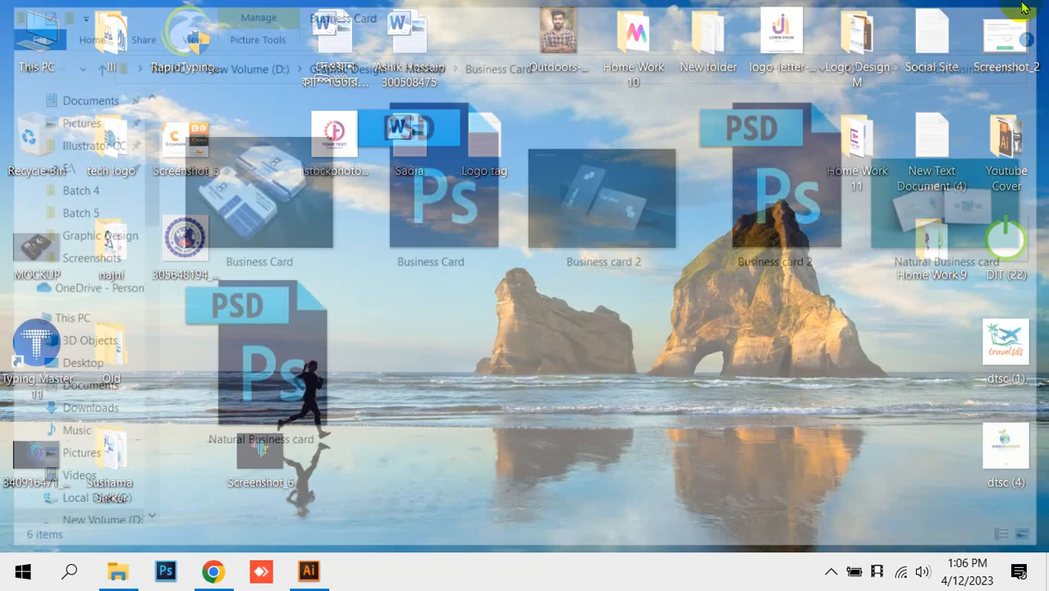
pyautogui.click(1025, 9)
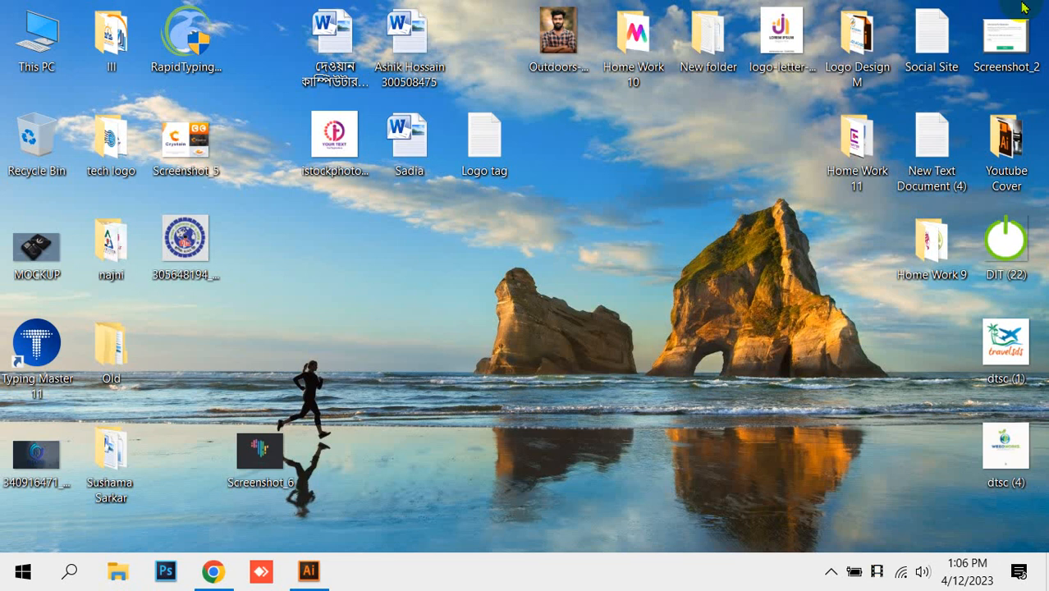
# Open the GDF (E:) drive and check the Social Icon and Flyer Mockup folders inside its Mockup folder
pyautogui.click(123, 577)
pyautogui.click(70, 250)
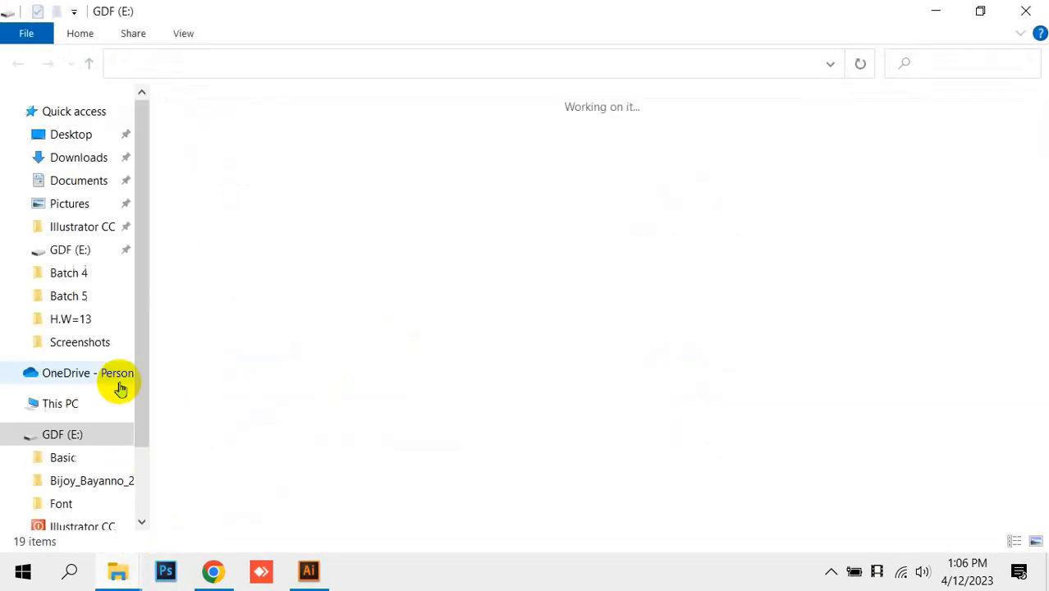
pyautogui.doubleClick(714, 156)
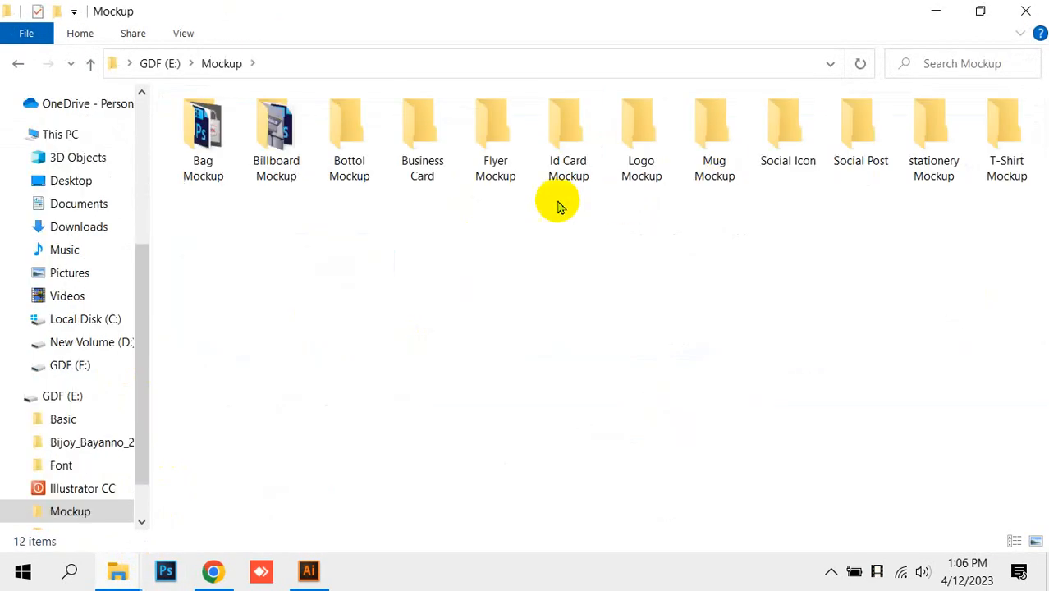
pyautogui.click(809, 152)
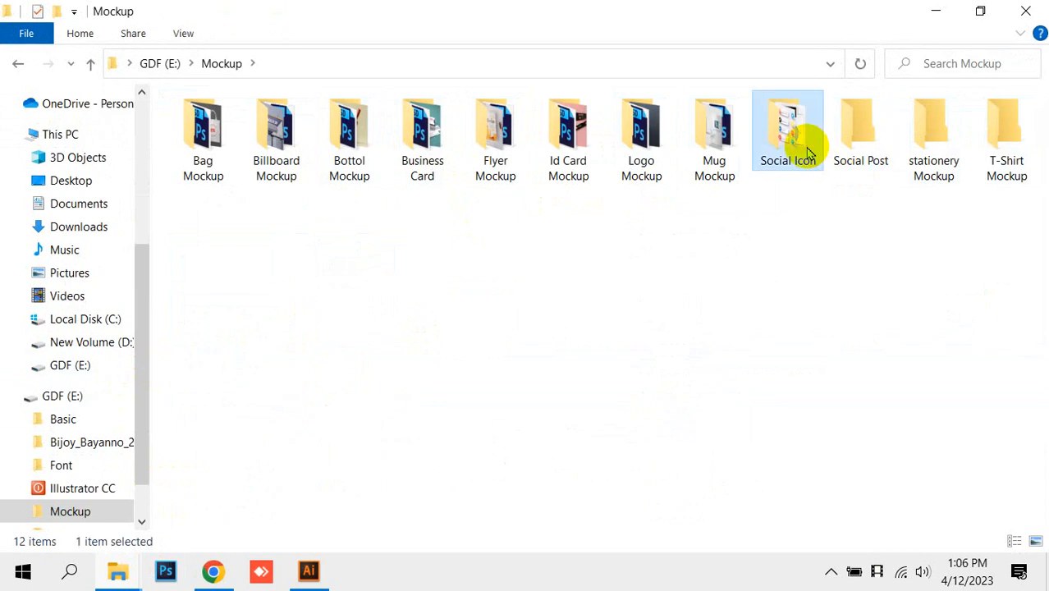
pyautogui.doubleClick(809, 152)
pyautogui.hotkey('alt', 'Left')
pyautogui.doubleClick(516, 148)
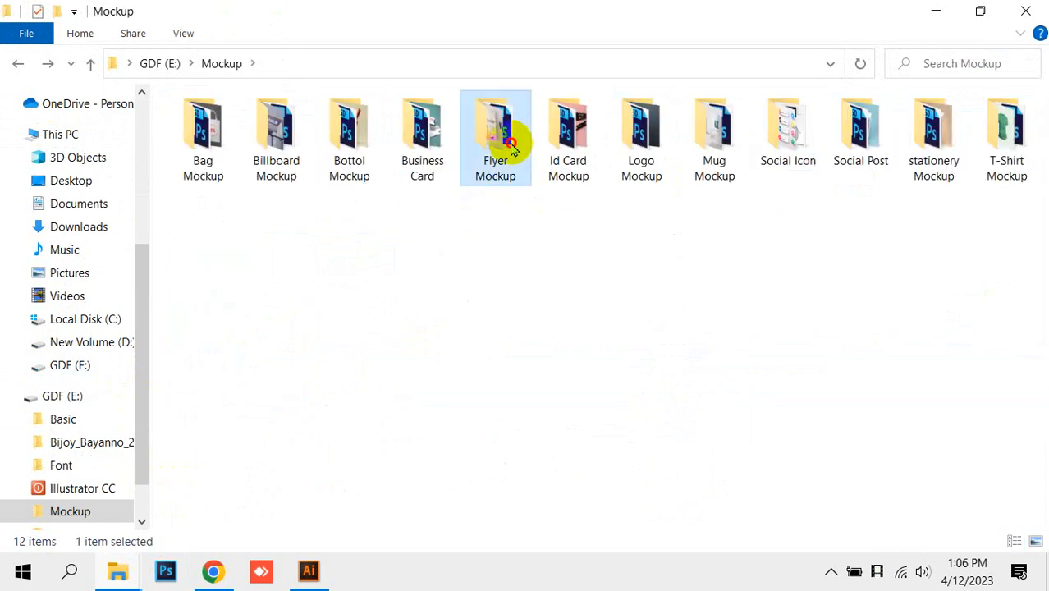
pyautogui.hotkey('alt', 'Left')
pyautogui.hotkey('alt', 'Left')
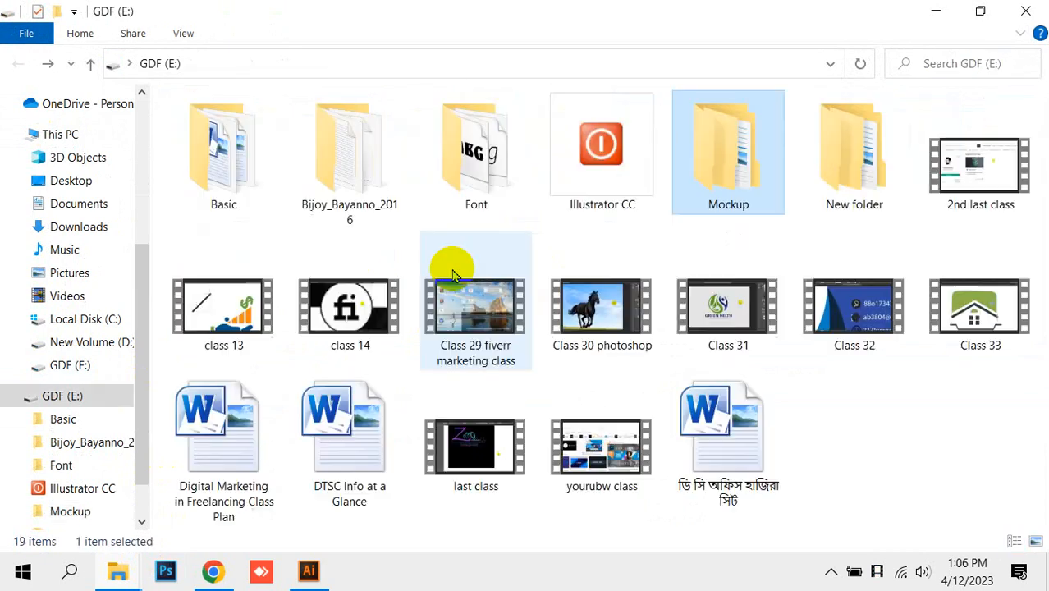
# Copy the Mockup folder from GDF (E:) and open the Graphic Design folder on New Volume (D:)
pyautogui.rightClick(694, 128)
pyautogui.click(755, 455)
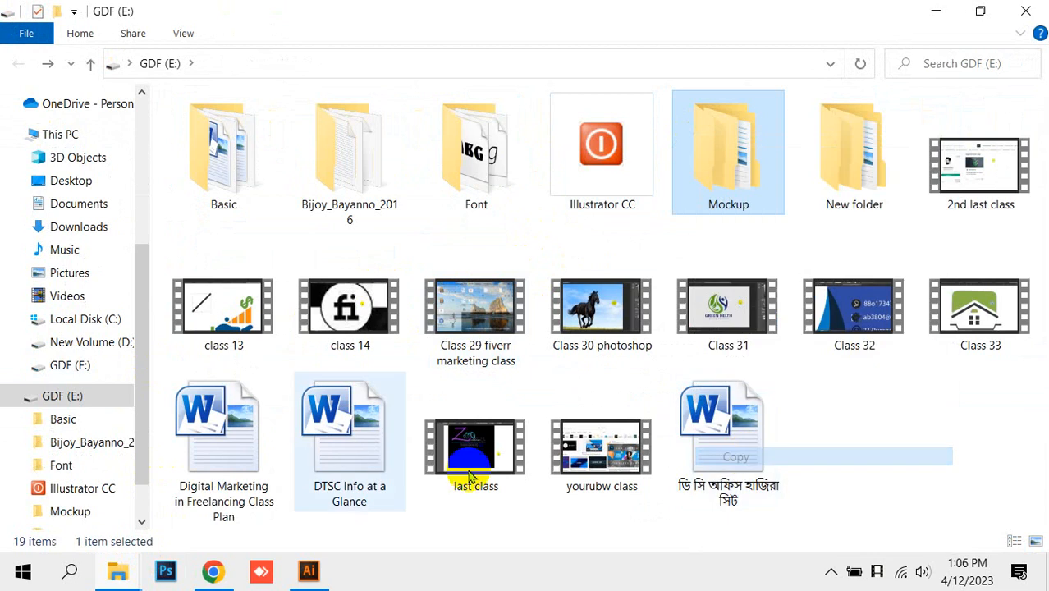
pyautogui.click(86, 341)
pyautogui.click(332, 193)
pyautogui.doubleClick(333, 193)
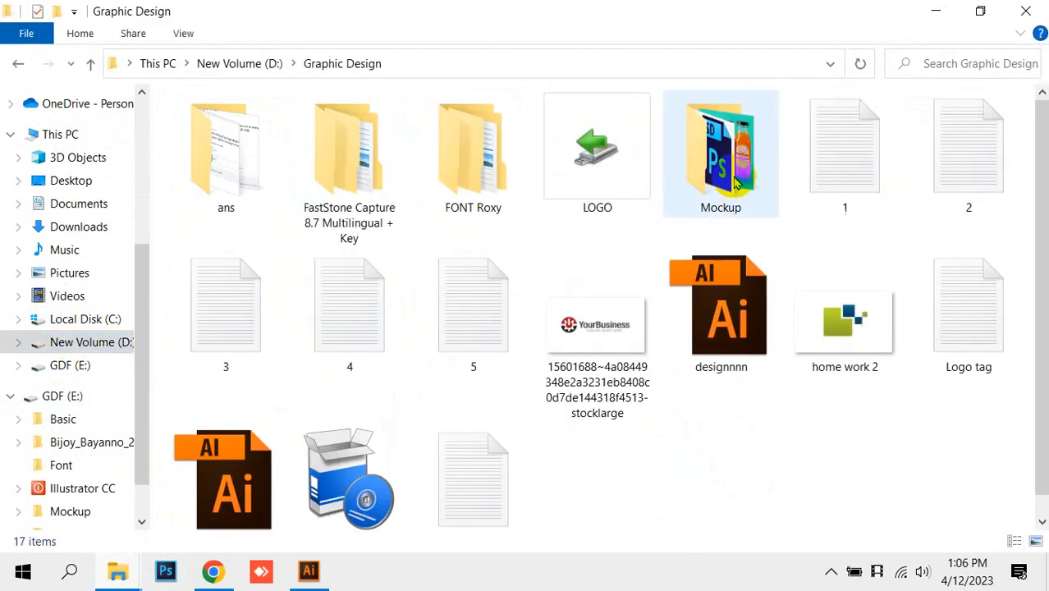
# Permanently delete the existing Mockup folder from the Graphic Design folder
pyautogui.click(729, 169)
pyautogui.press('Delete')
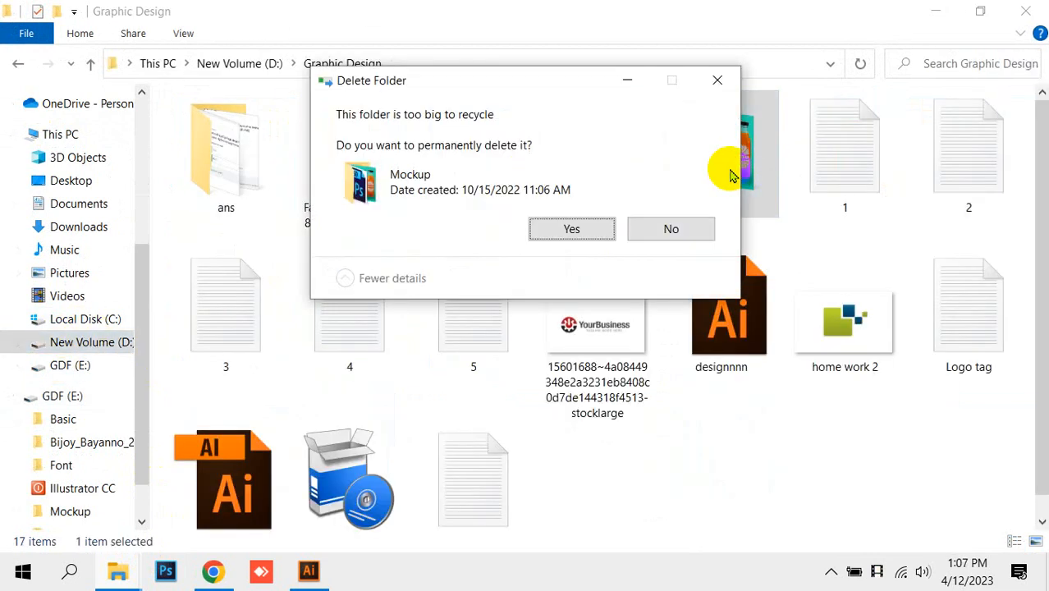
pyautogui.click(574, 228)
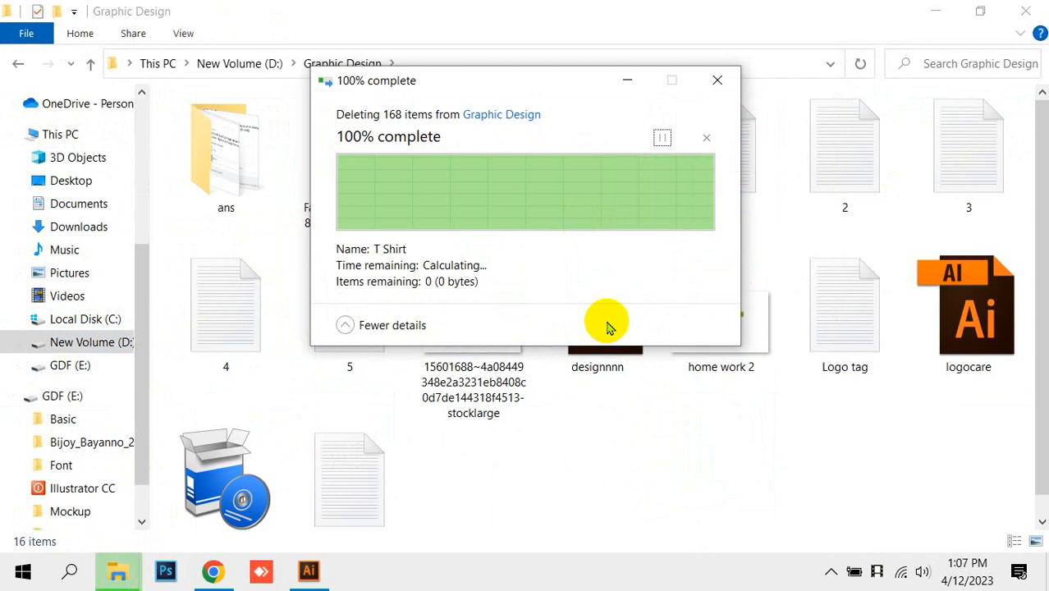
# Paste the copied Mockup folder into the Graphic Design folder and minimize the copy progress window
pyautogui.rightClick(652, 443)
pyautogui.click(708, 327)
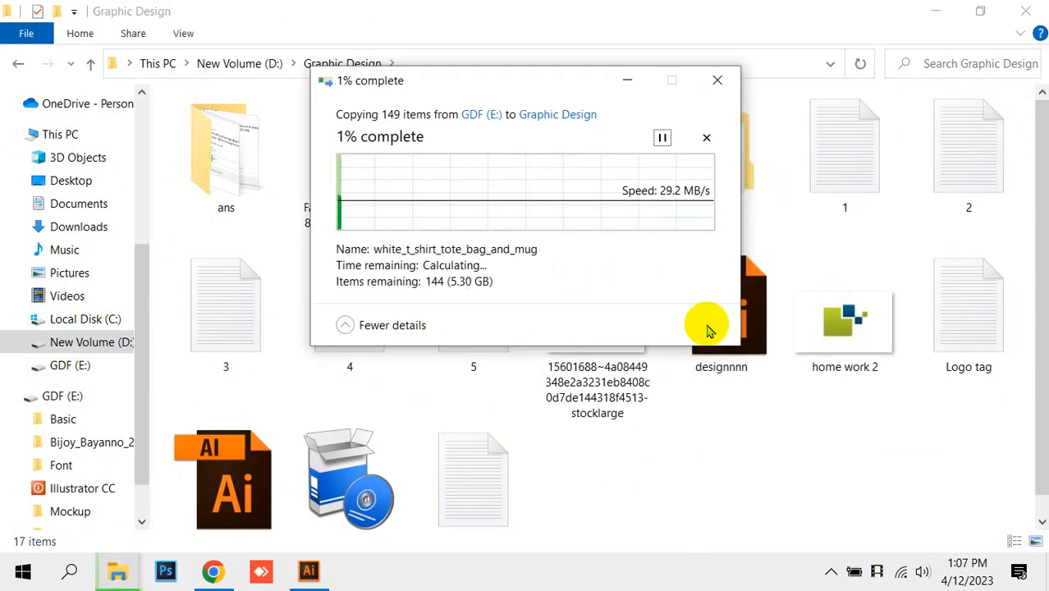
pyautogui.click(628, 80)
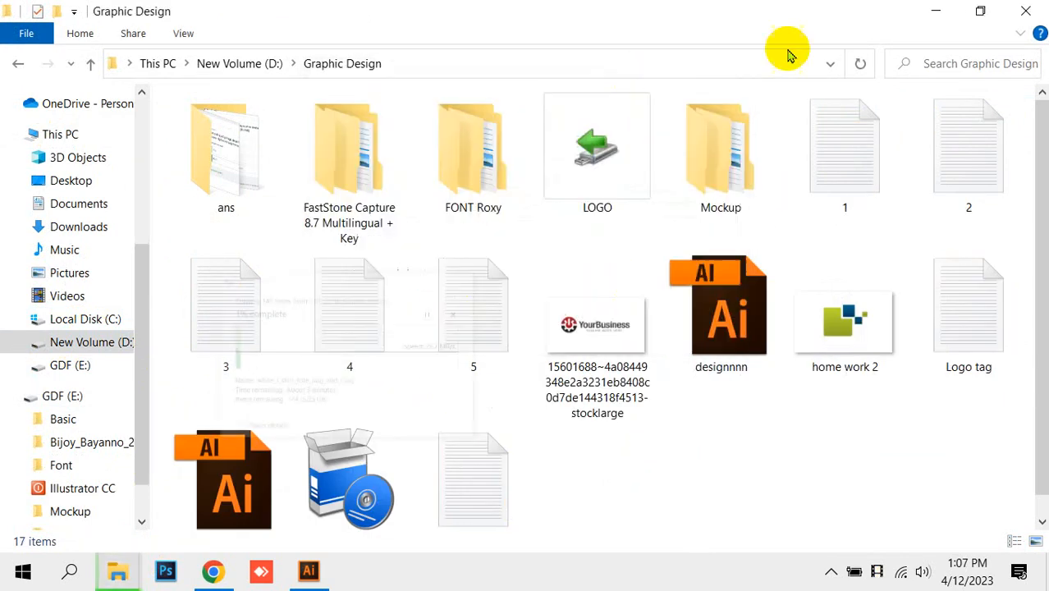
# Close File Explorer and refresh the desktop
pyautogui.press('super+e')
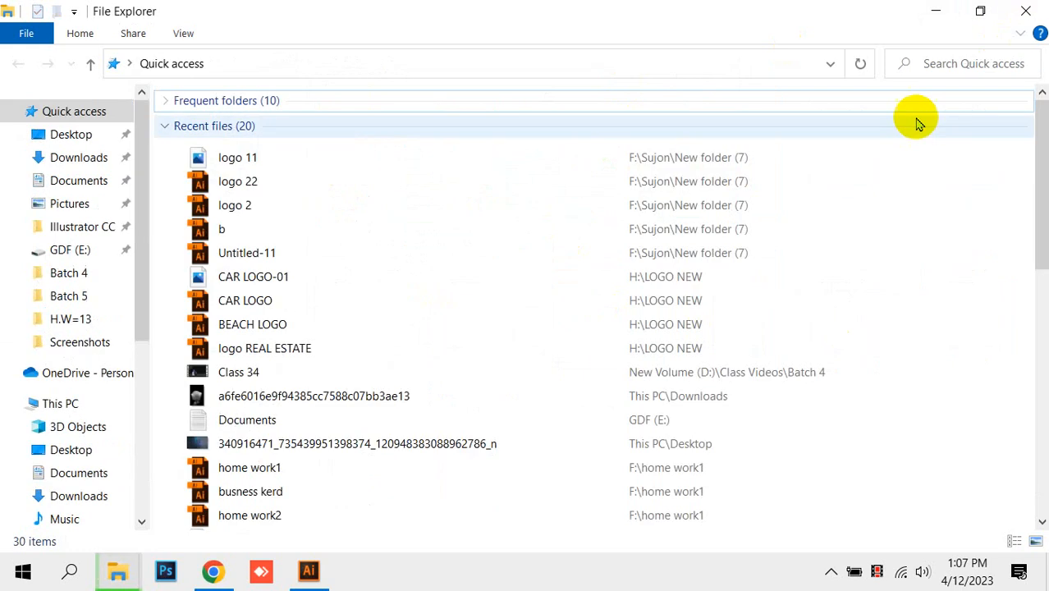
pyautogui.click(1024, 8)
pyautogui.rightClick(573, 253)
pyautogui.click(612, 292)
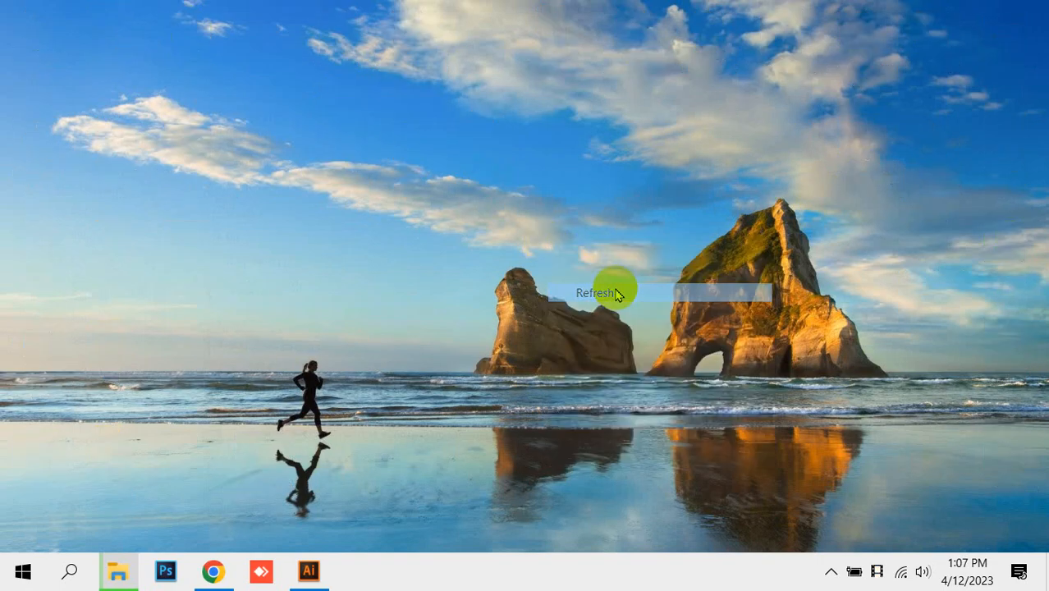
# Copy the Logo tag and Social Site text files from D:'s Graphic Design folder to the desktop, skipping the duplicate Social Site file
pyautogui.doubleClick(64, 47)
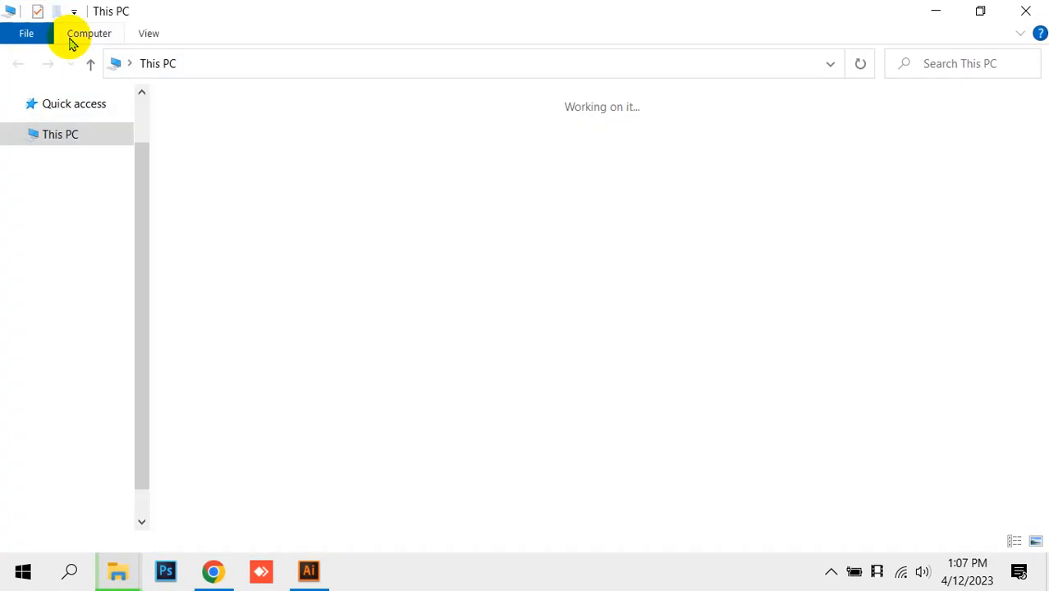
pyautogui.doubleClick(501, 338)
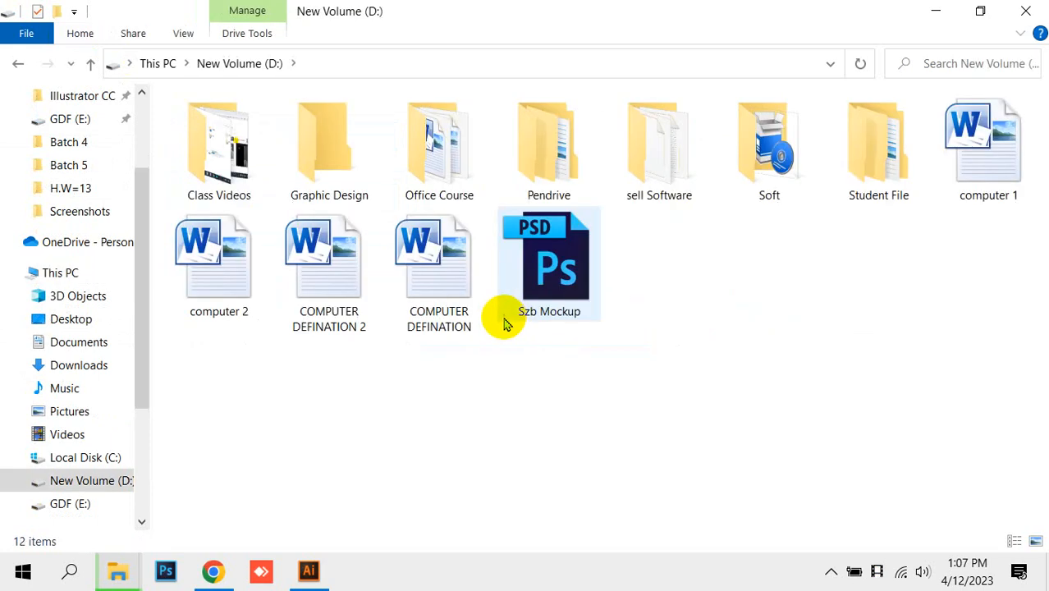
pyautogui.doubleClick(351, 177)
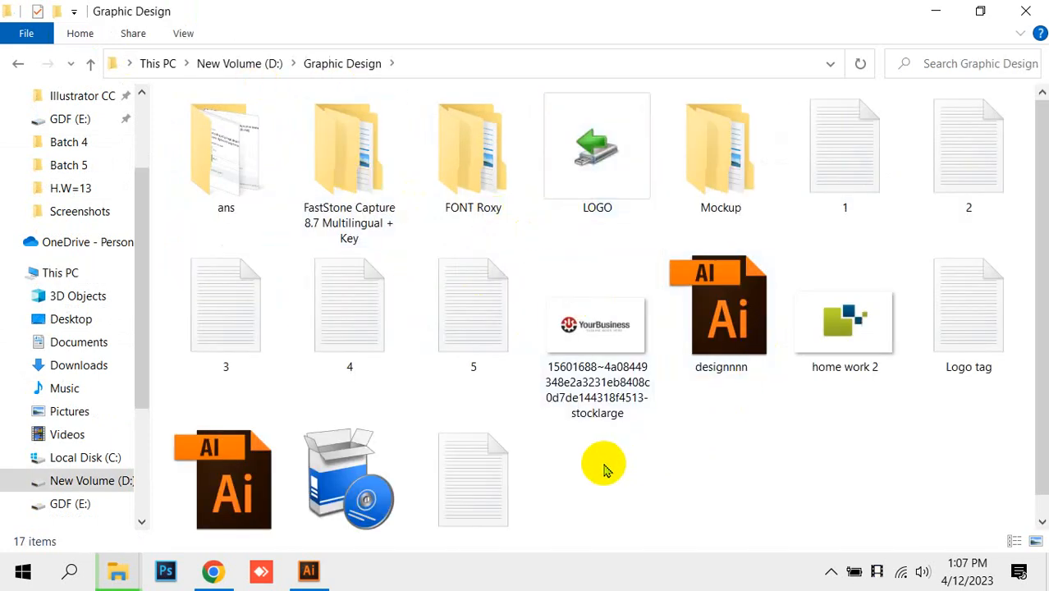
pyautogui.moveTo(509, 466); pyautogui.dragTo(574, 340)
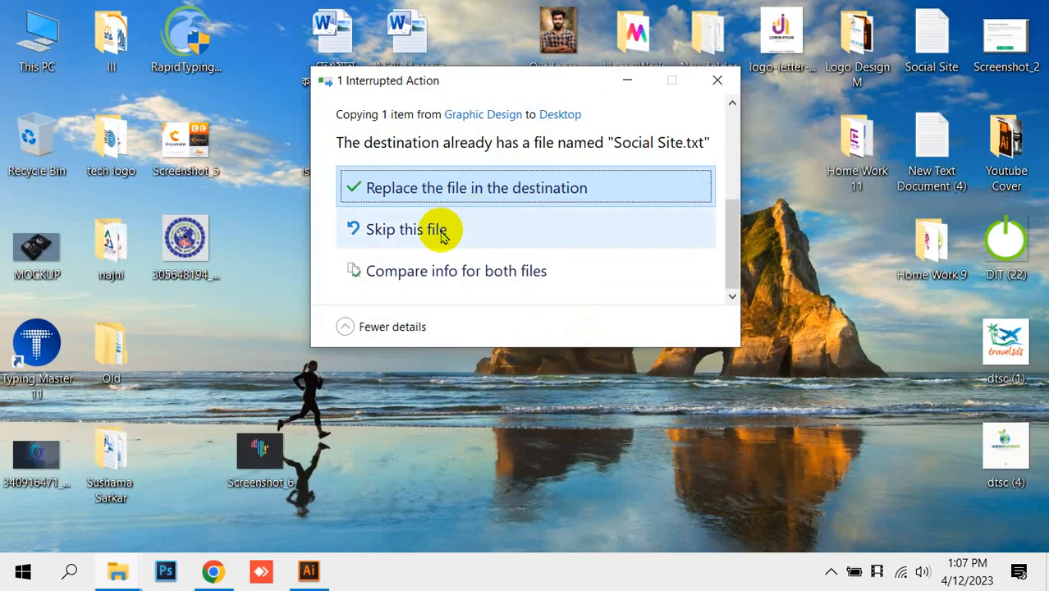
pyautogui.click(441, 233)
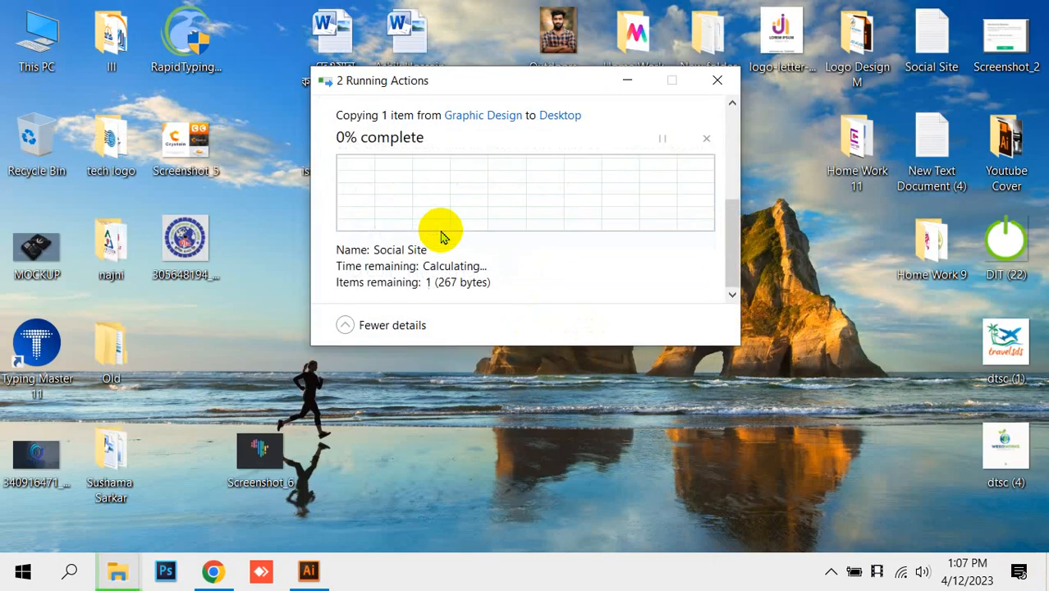
pyautogui.click(626, 82)
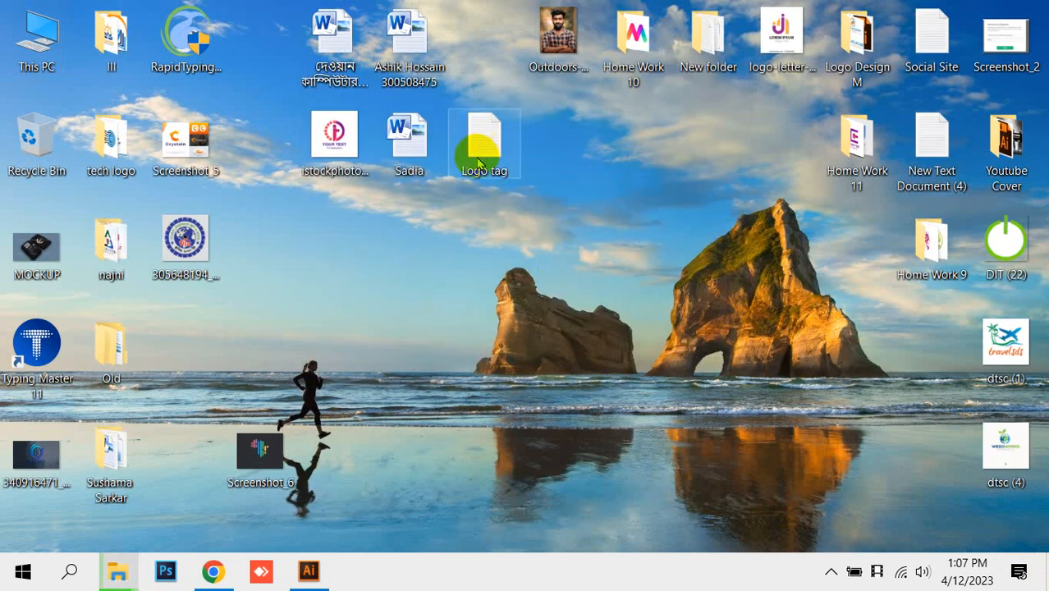
# Move the Logo tag and Social Site files to the middle of the desktop, and open Social Site maximized at 190% zoom
pyautogui.moveTo(481, 160); pyautogui.dragTo(555, 263)
pyautogui.moveTo(907, 41); pyautogui.dragTo(672, 354)
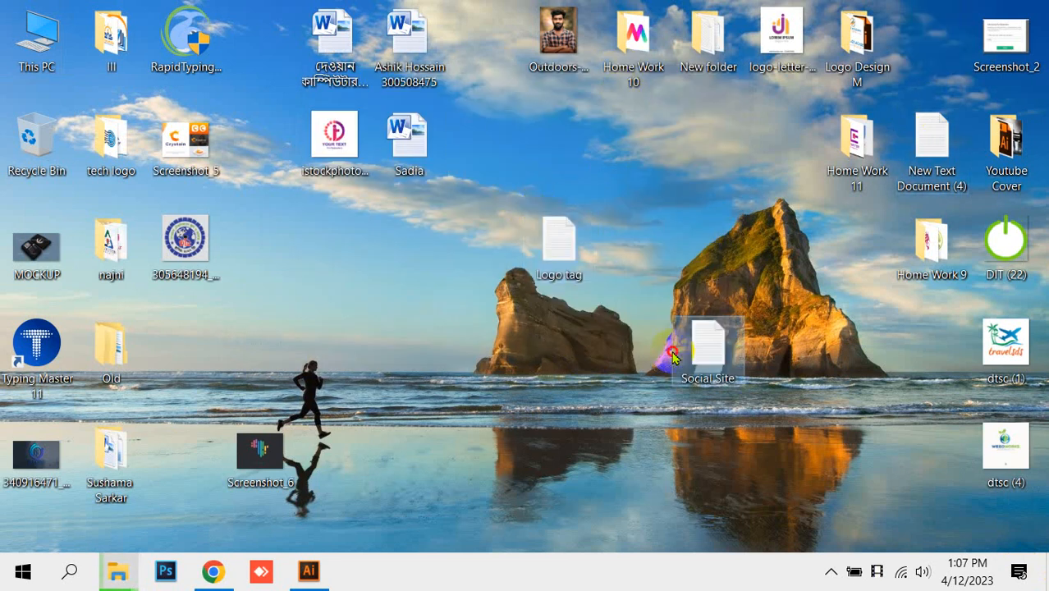
pyautogui.doubleClick(672, 355)
pyautogui.click(897, 95)
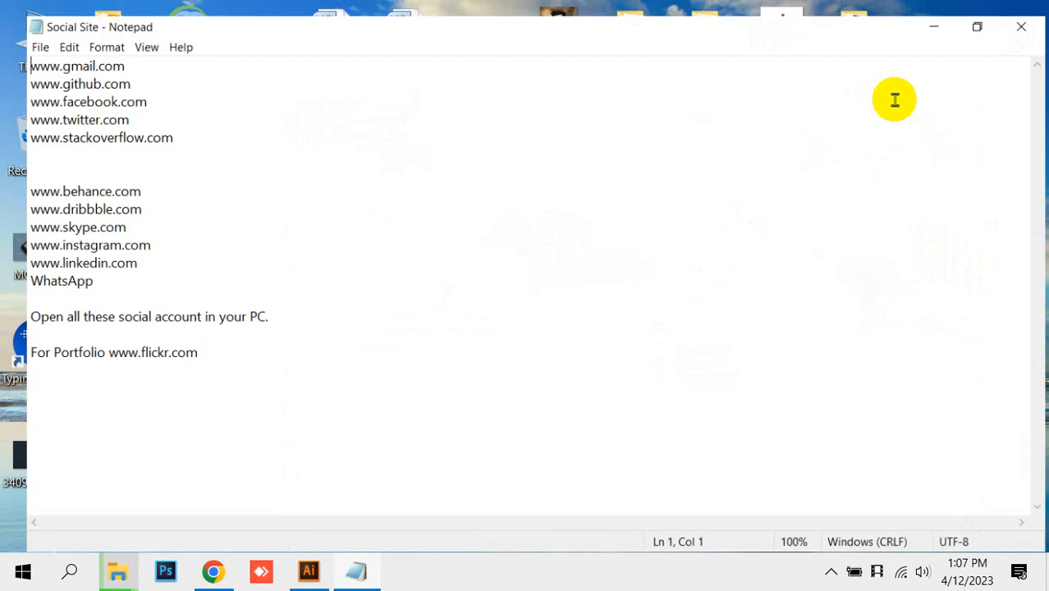
pyautogui.keyDown('ctrl'); pyautogui.scroll(5, 152, 249); pyautogui.keyUp('ctrl')
pyautogui.keyDown('ctrl'); pyautogui.scroll(4, 316, 247); pyautogui.keyUp('ctrl')
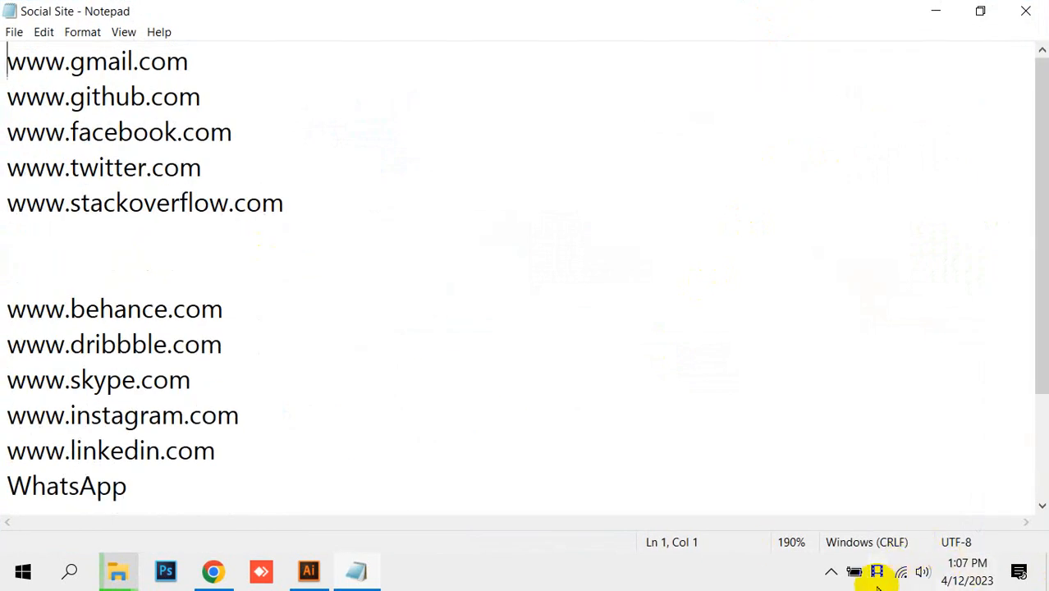
# Highlight the Gmail, GitHub, Facebook, Twitter and Stack Overflow addresses one by one in the Social Site list
pyautogui.moveTo(196, 61); pyautogui.dragTo(3, 64)
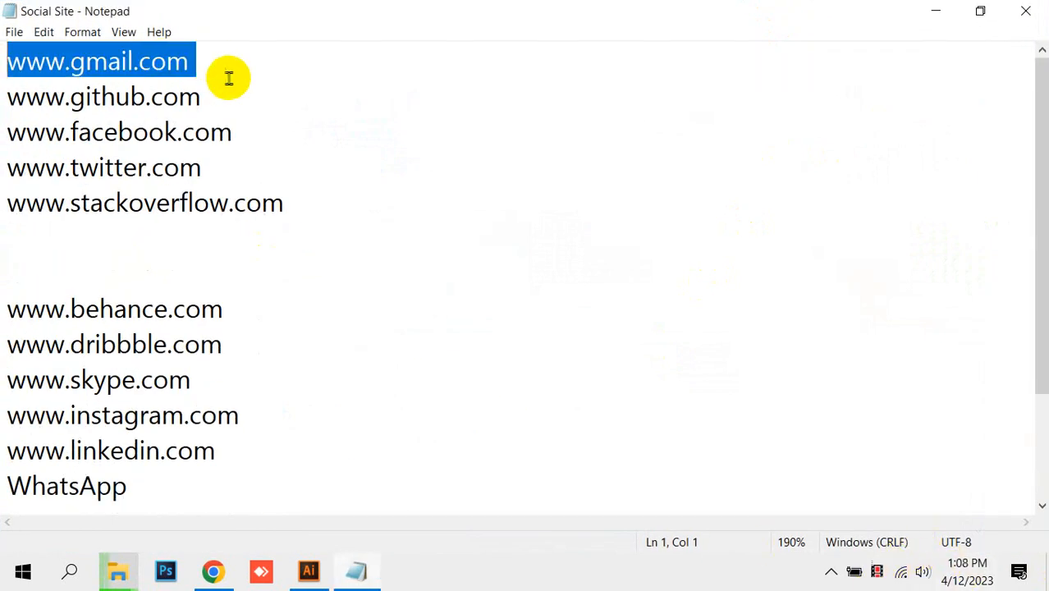
pyautogui.moveTo(211, 102); pyautogui.dragTo(2, 103)
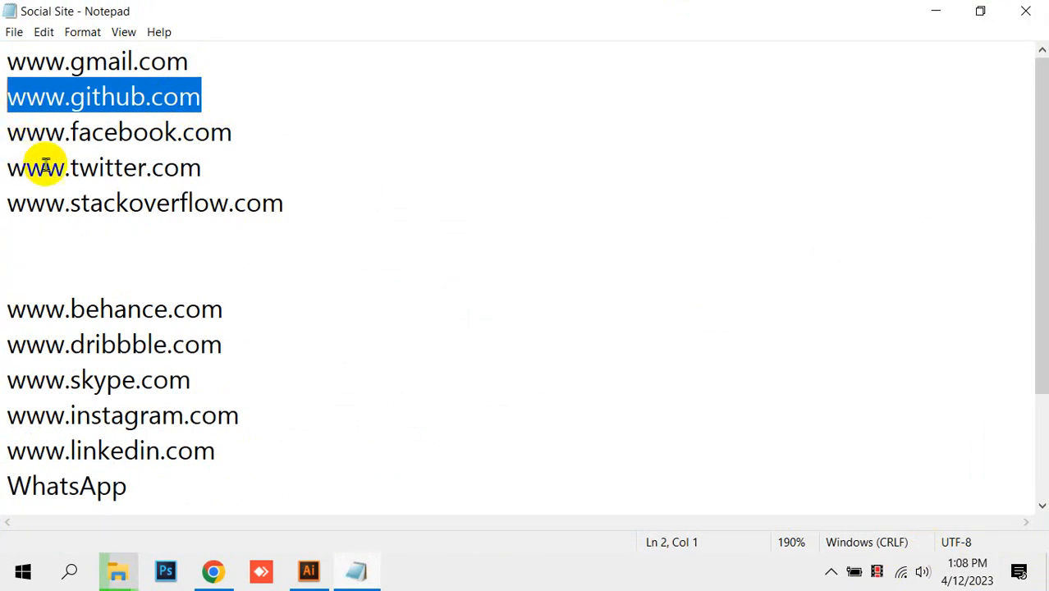
pyautogui.moveTo(223, 131); pyautogui.dragTo(6, 135)
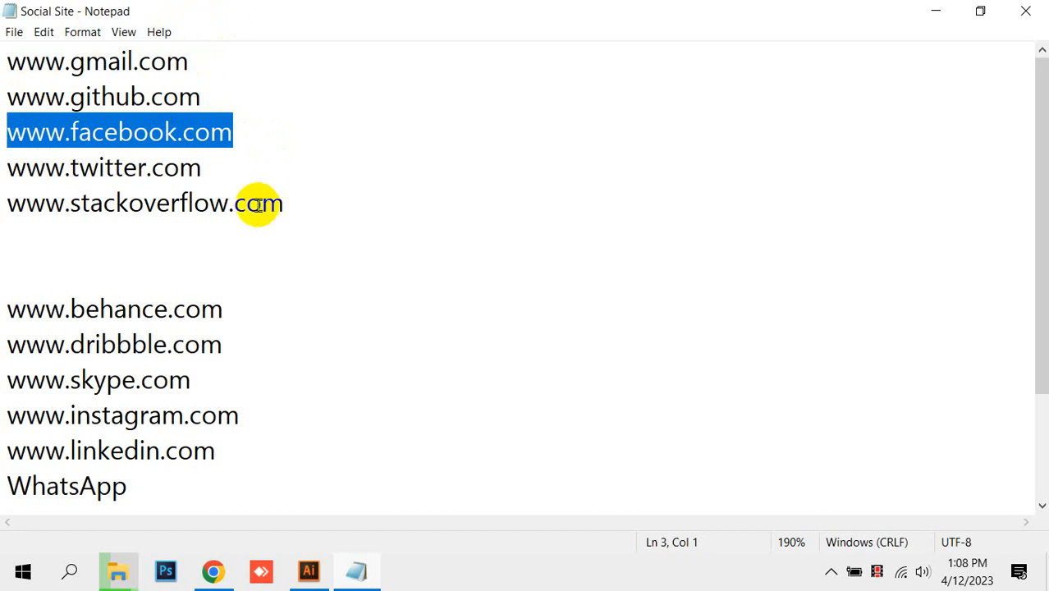
pyautogui.moveTo(206, 169); pyautogui.dragTo(25, 174)
pyautogui.click(33, 179)
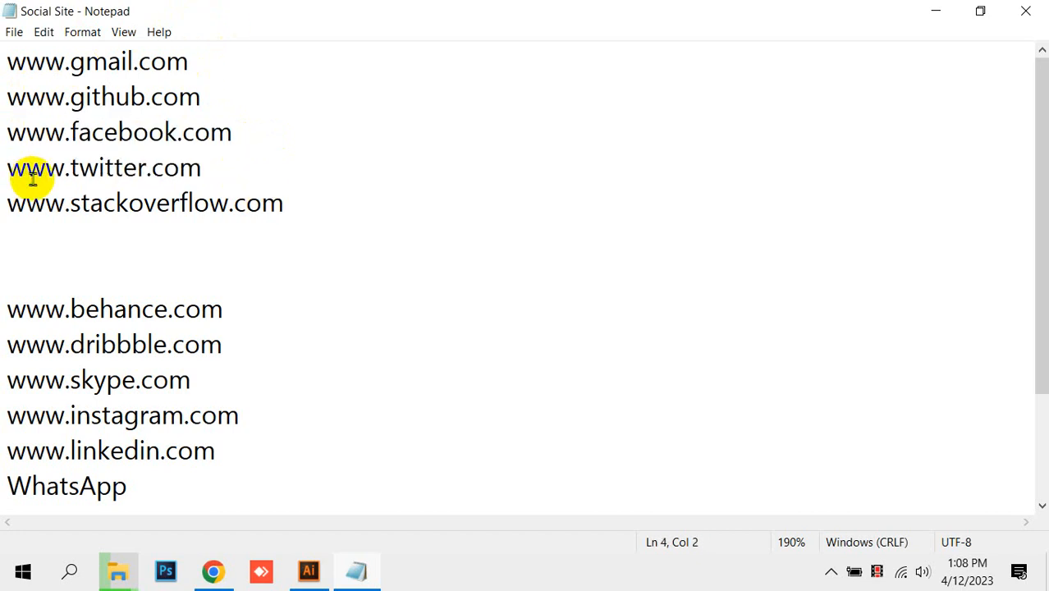
pyautogui.moveTo(3, 169); pyautogui.dragTo(189, 169)
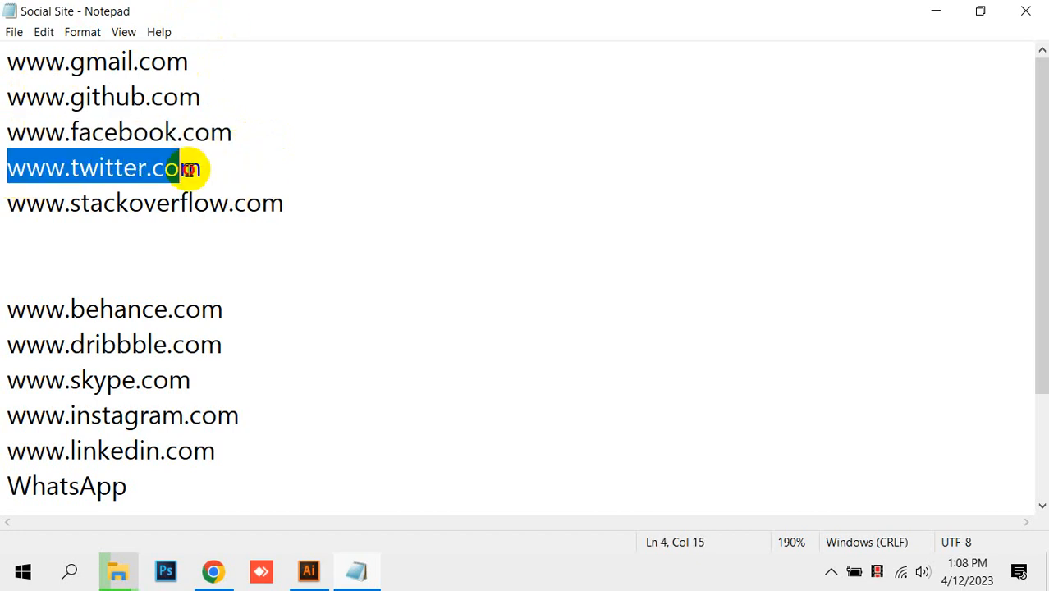
pyautogui.click(235, 167)
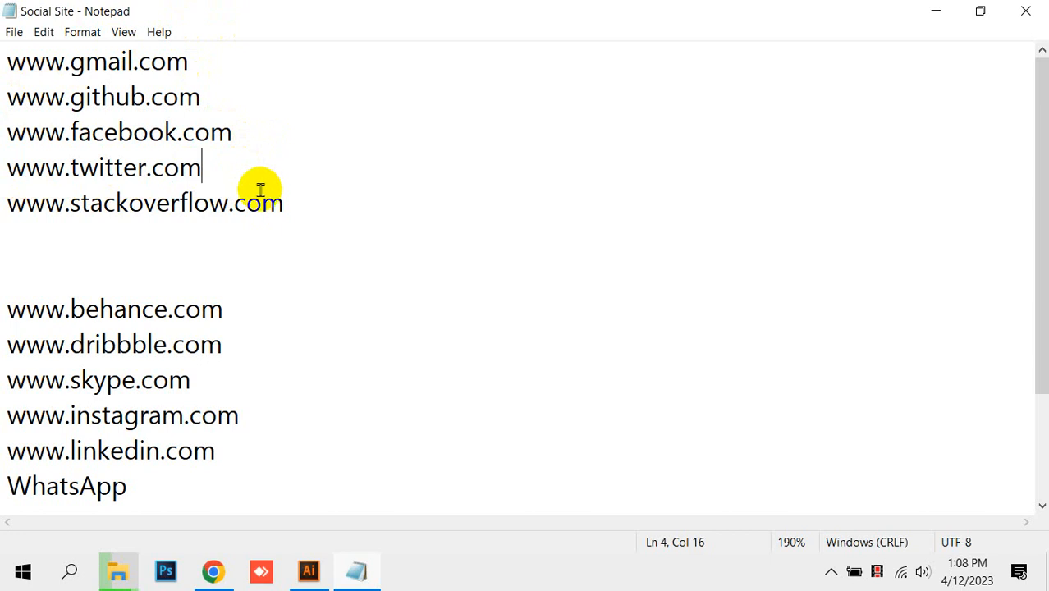
pyautogui.moveTo(322, 211); pyautogui.dragTo(1, 205)
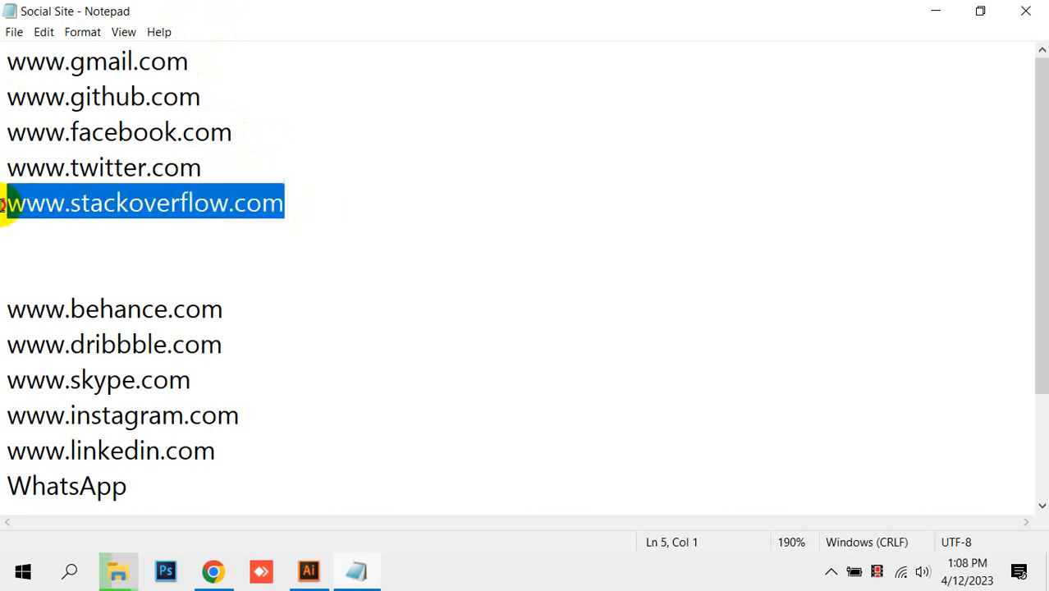
pyautogui.click(1, 205)
# Highlight the Behance, Dribbble, Skype, Instagram, LinkedIn and WhatsApp entries one by one in the list
pyautogui.moveTo(251, 320); pyautogui.dragTo(2, 321)
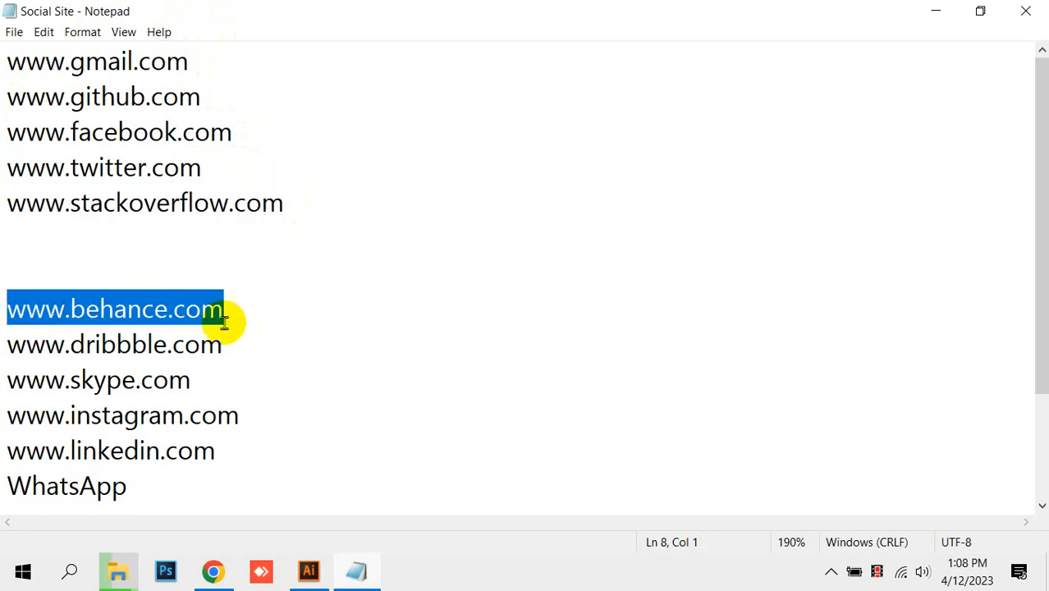
pyautogui.moveTo(238, 341); pyautogui.dragTo(2, 330)
pyautogui.moveTo(75, 380); pyautogui.dragTo(6, 378)
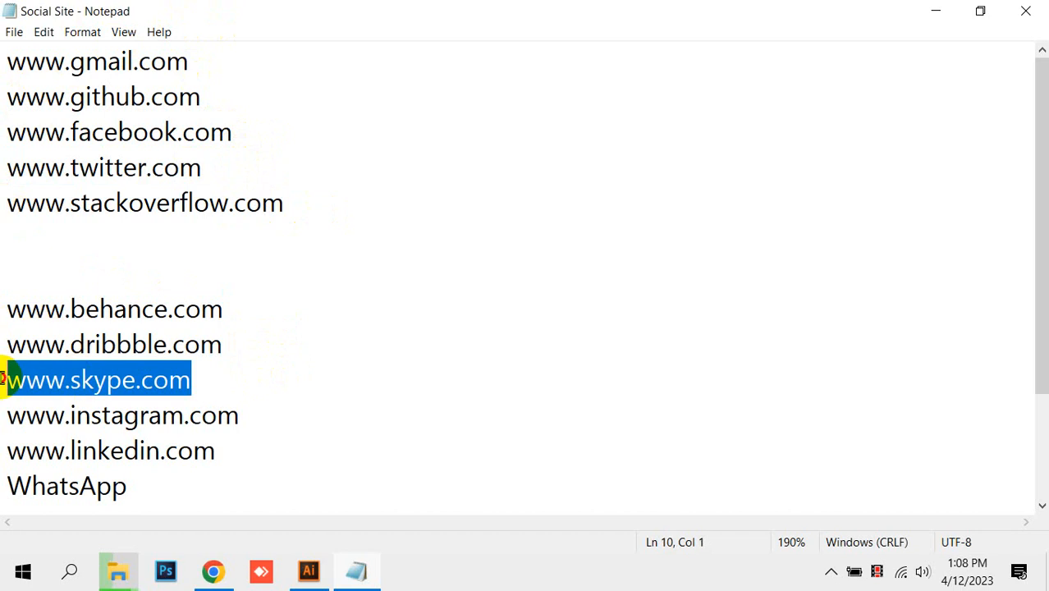
pyautogui.scroll(-1, 82, 337)
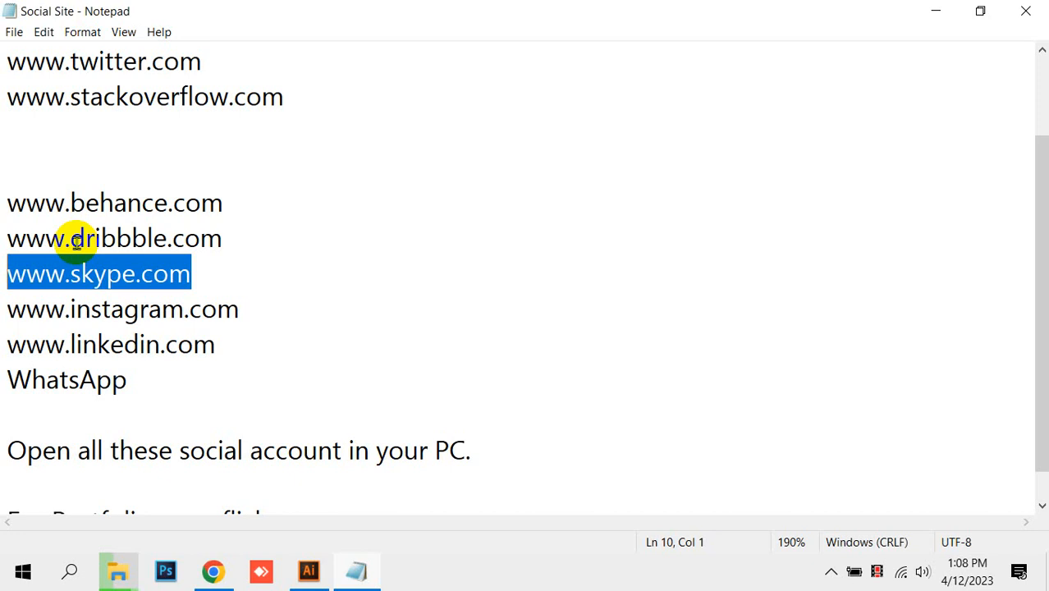
pyautogui.moveTo(259, 309); pyautogui.dragTo(5, 317)
pyautogui.click(336, 365)
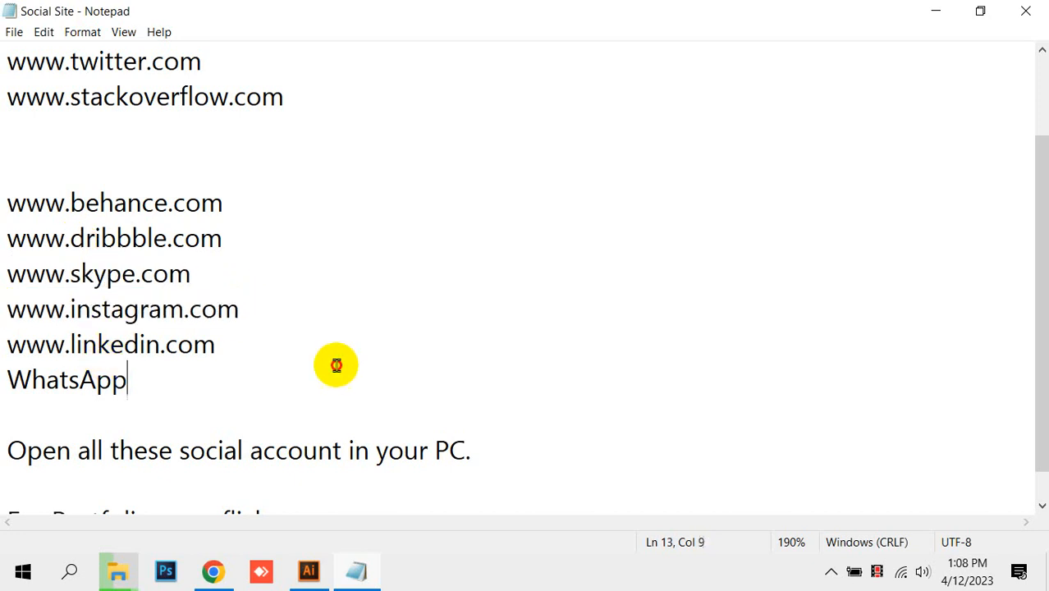
pyautogui.moveTo(220, 345); pyautogui.dragTo(29, 340)
pyautogui.click(29, 336)
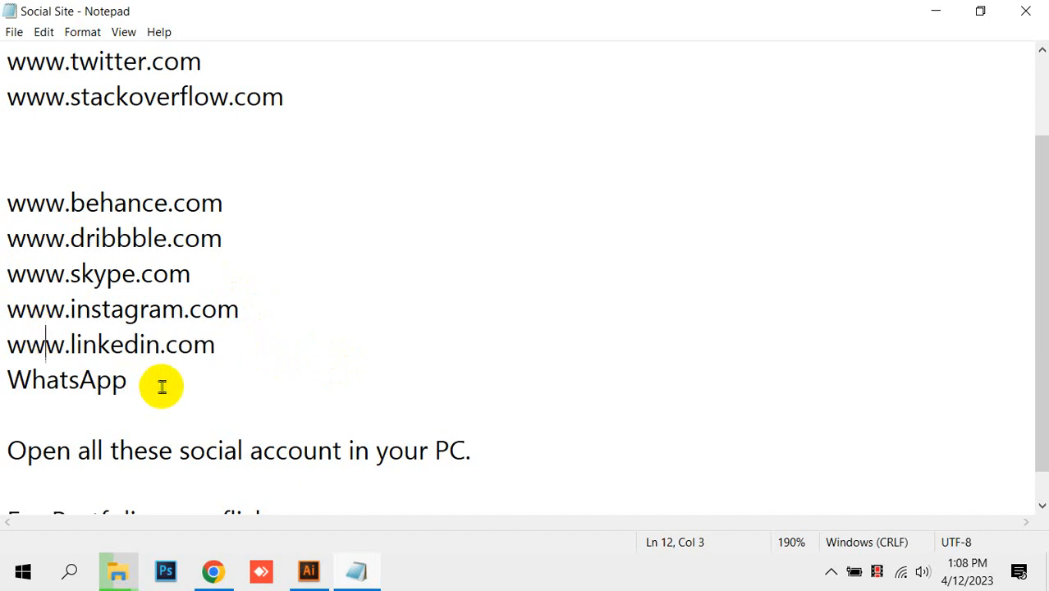
pyautogui.moveTo(161, 386); pyautogui.dragTo(3, 384)
pyautogui.scroll(1, 162, 365)
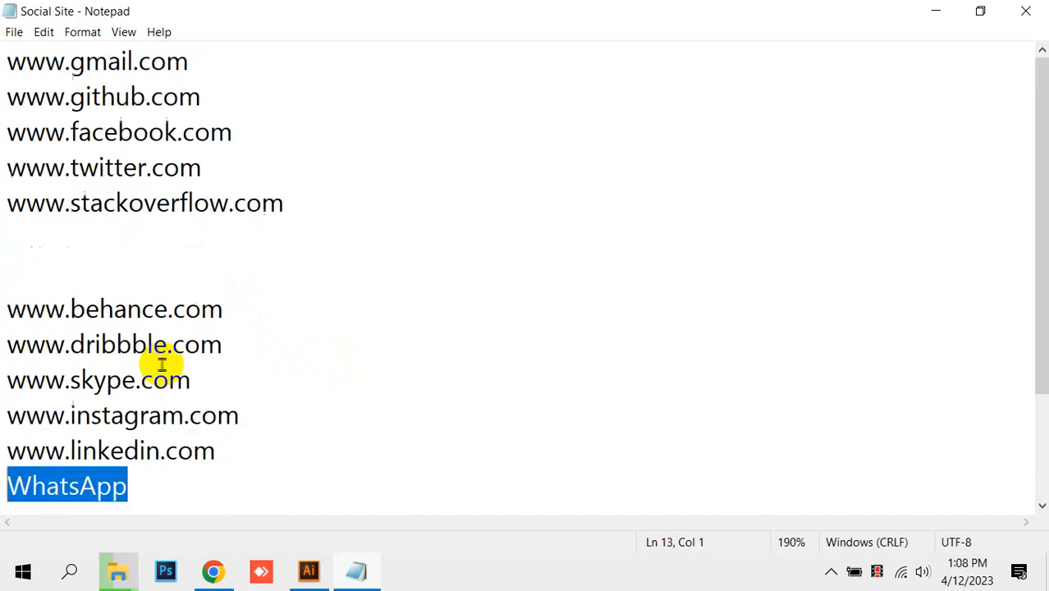
# Highlight the whole list of social sites, and examine the instruction line beneath it
pyautogui.moveTo(169, 485); pyautogui.dragTo(7, 9)
pyautogui.moveTo(7, 63); pyautogui.dragTo(241, 433)
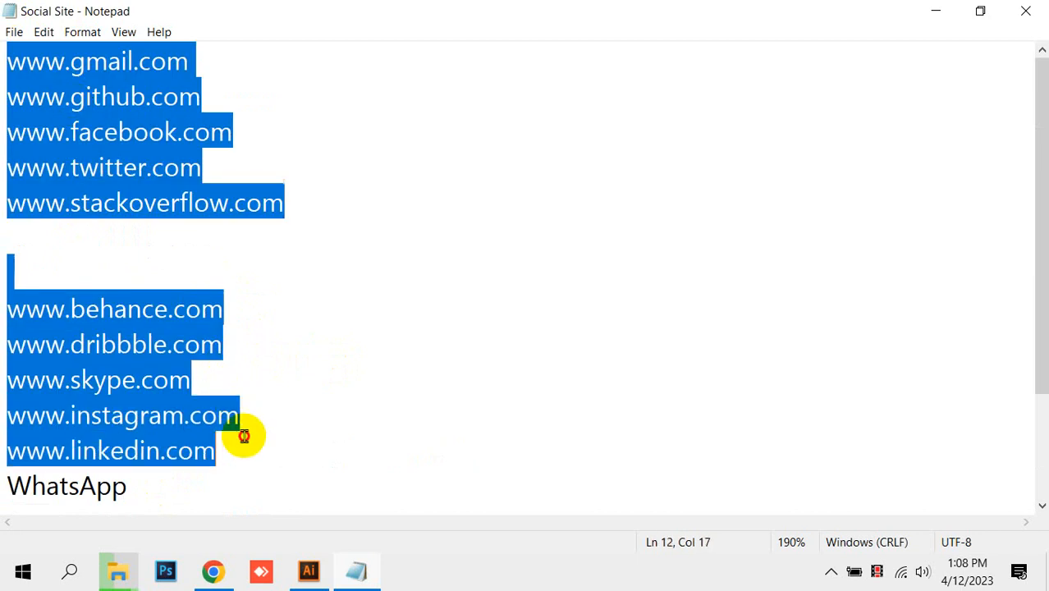
pyautogui.scroll(-2, 323, 396)
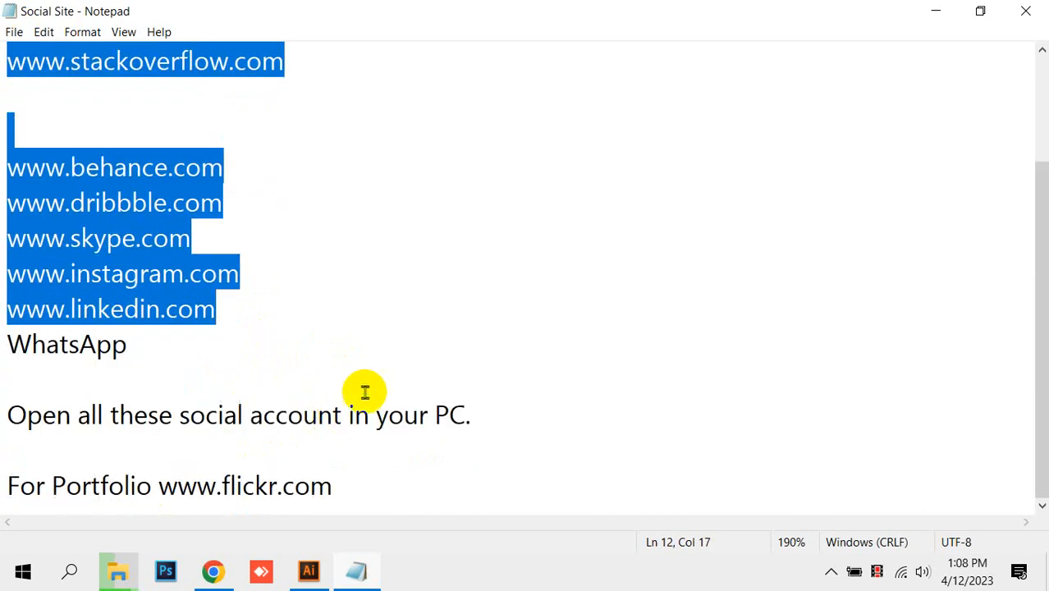
pyautogui.moveTo(400, 471); pyautogui.dragTo(6, 417)
pyautogui.click(368, 460)
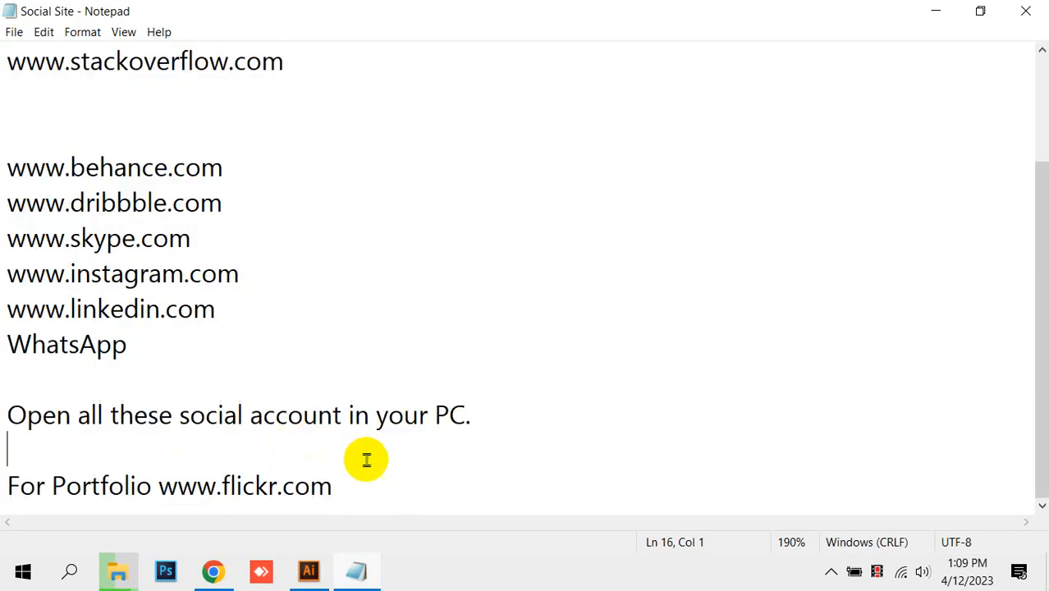
pyautogui.moveTo(370, 485); pyautogui.dragTo(4, 472)
pyautogui.press('BackSpace')
pyautogui.press('BackSpace')
pyautogui.hotkey('ctrl', 's')
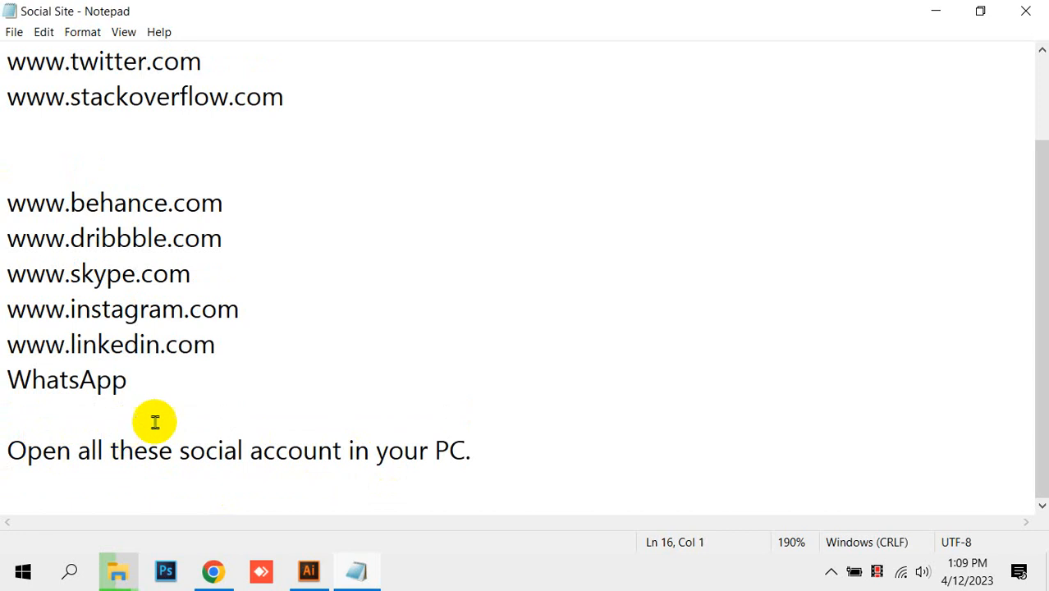
# Highlight the instruction line "Open all these social account in your PC." beneath the site list
pyautogui.moveTo(491, 456); pyautogui.dragTo(427, 458)
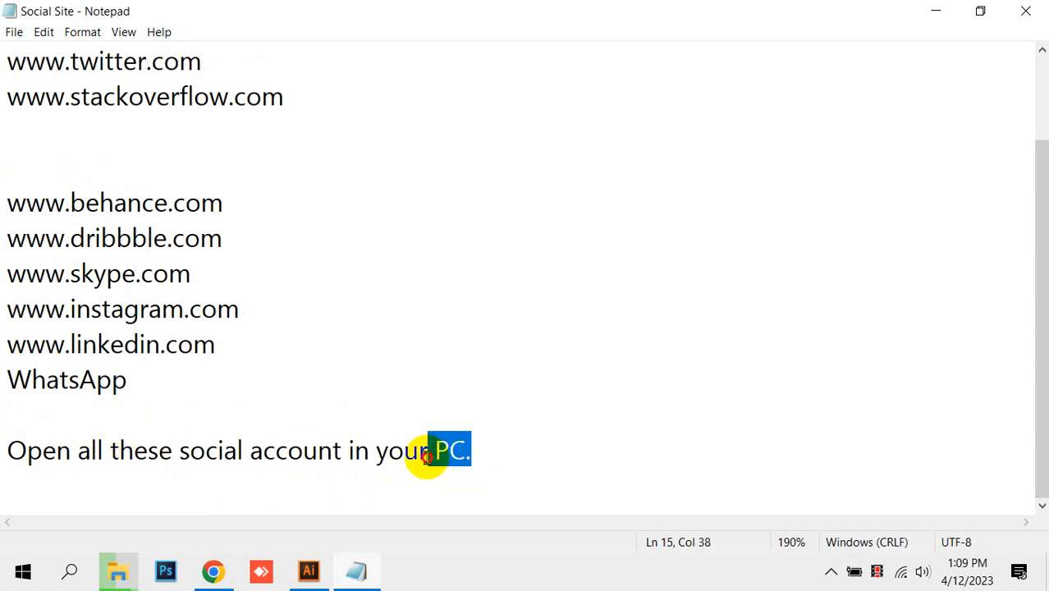
pyautogui.click(538, 436)
pyautogui.moveTo(539, 436); pyautogui.dragTo(66, 422)
pyautogui.click(519, 216)
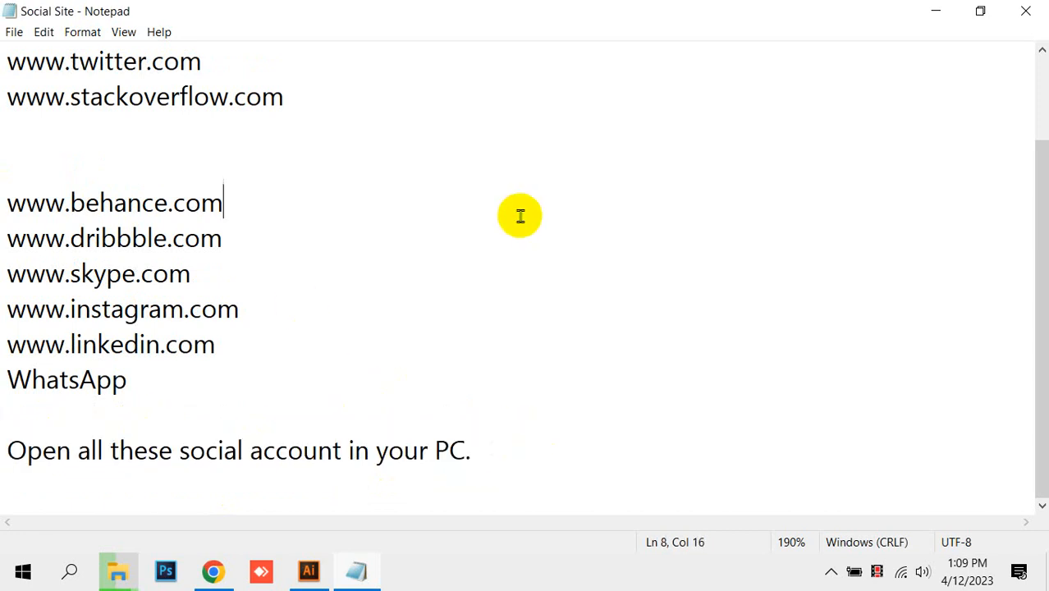
pyautogui.scroll(1, 247, 223)
# Highlight the WhatsApp, Facebook and Gmail entries one by one, and close the Social Site file
pyautogui.moveTo(211, 482); pyautogui.dragTo(5, 375)
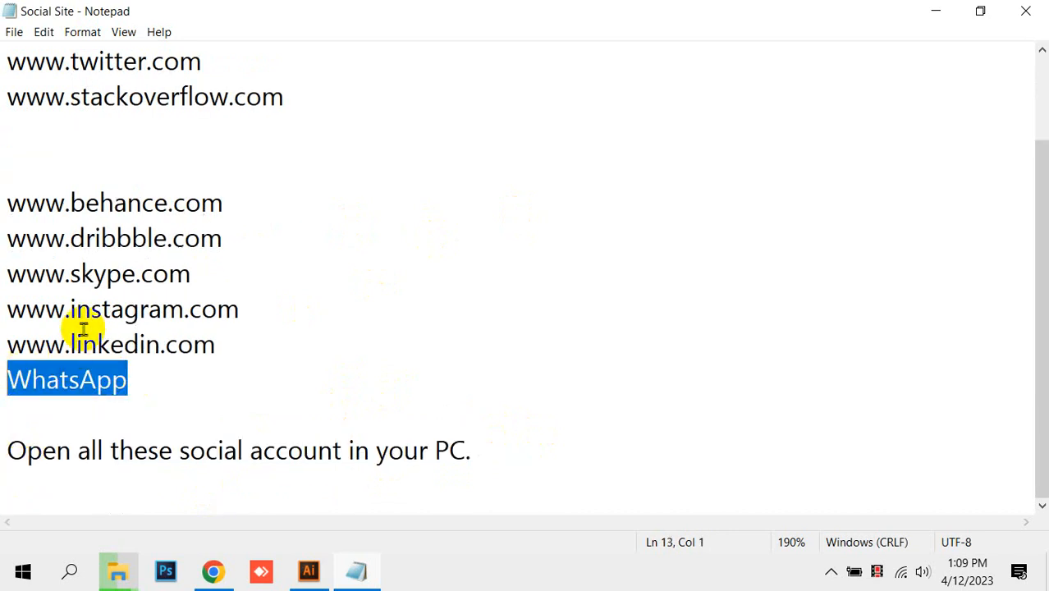
pyautogui.scroll(1, 83, 328)
pyautogui.moveTo(253, 131); pyautogui.dragTo(2, 132)
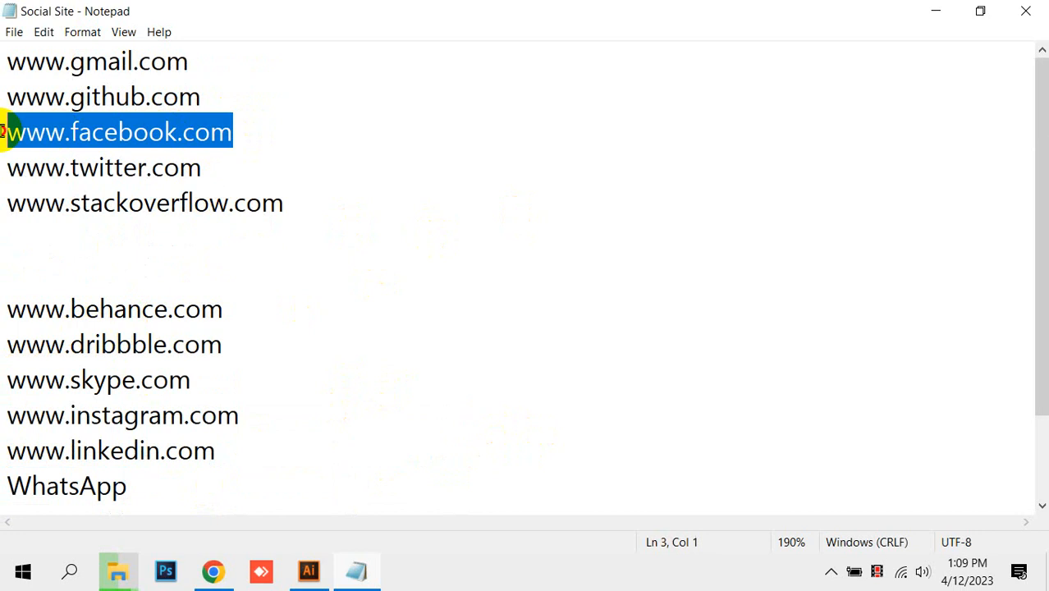
pyautogui.click(3, 132)
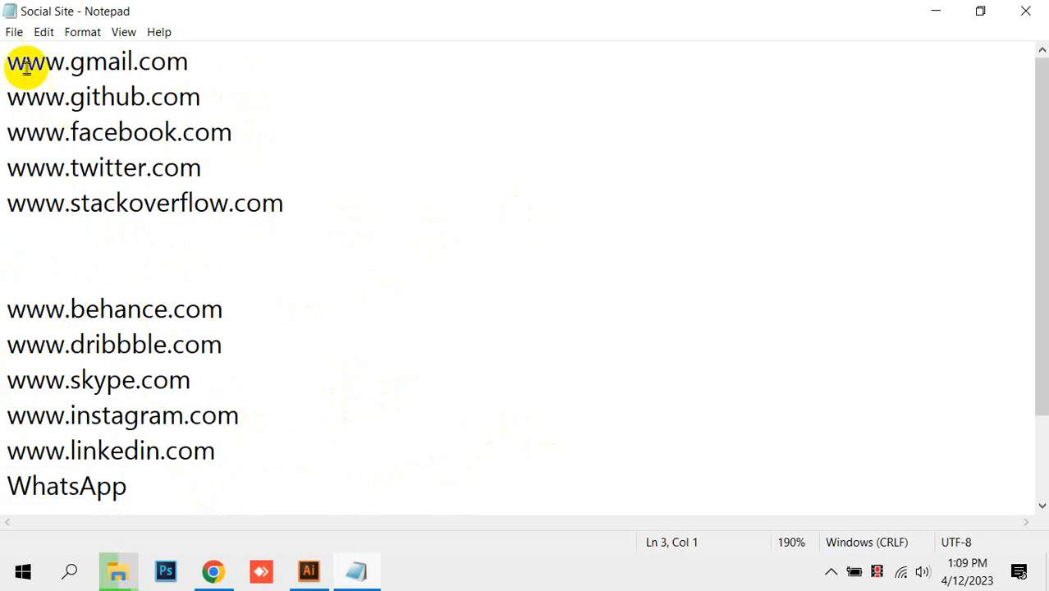
pyautogui.moveTo(7, 62); pyautogui.dragTo(202, 67)
pyautogui.click(207, 66)
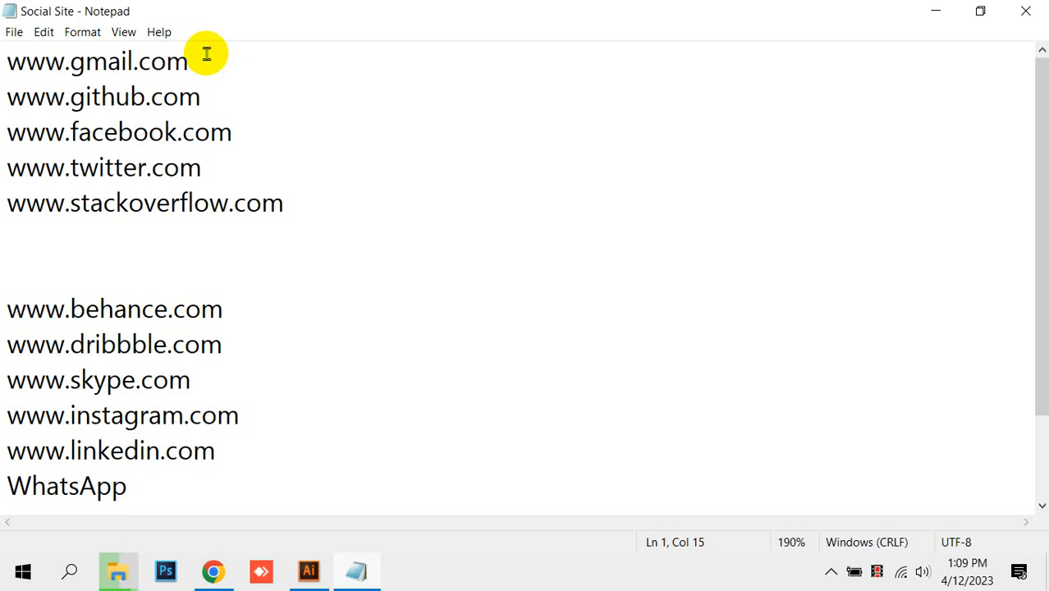
pyautogui.click(1025, 10)
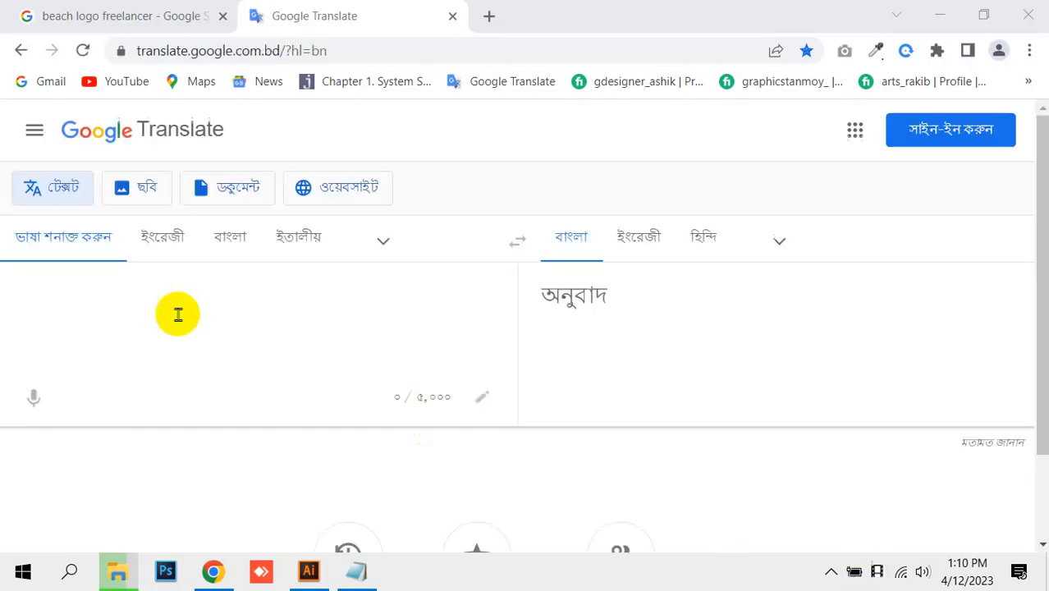
# Switch to Google Translate in Chrome and enter "Roofing Logo" as the first line of the source text
pyautogui.click(164, 288)
pyautogui.write('Roofing Logo')
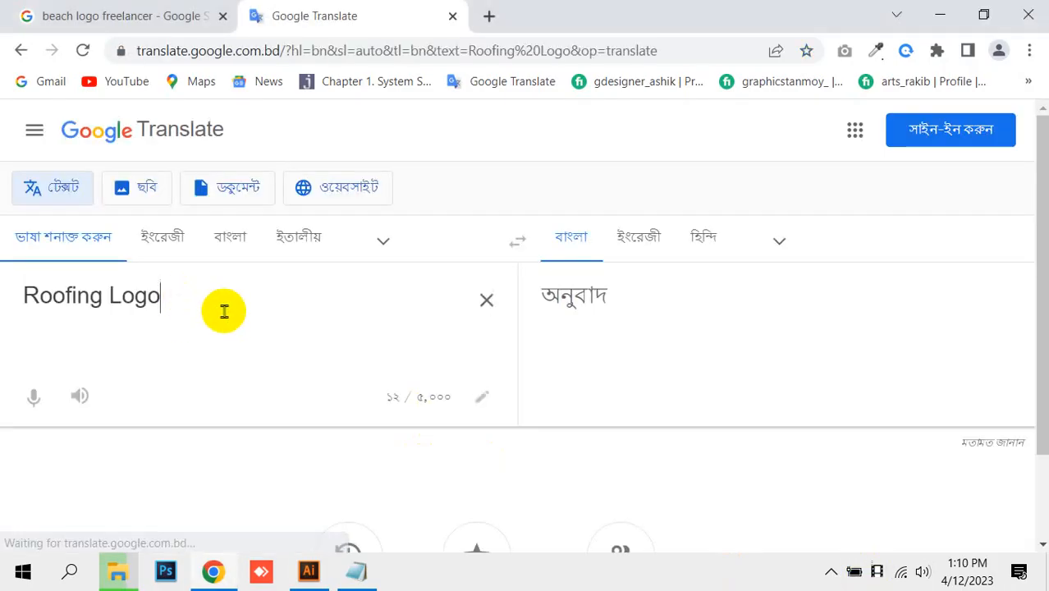
pyautogui.press('Return')
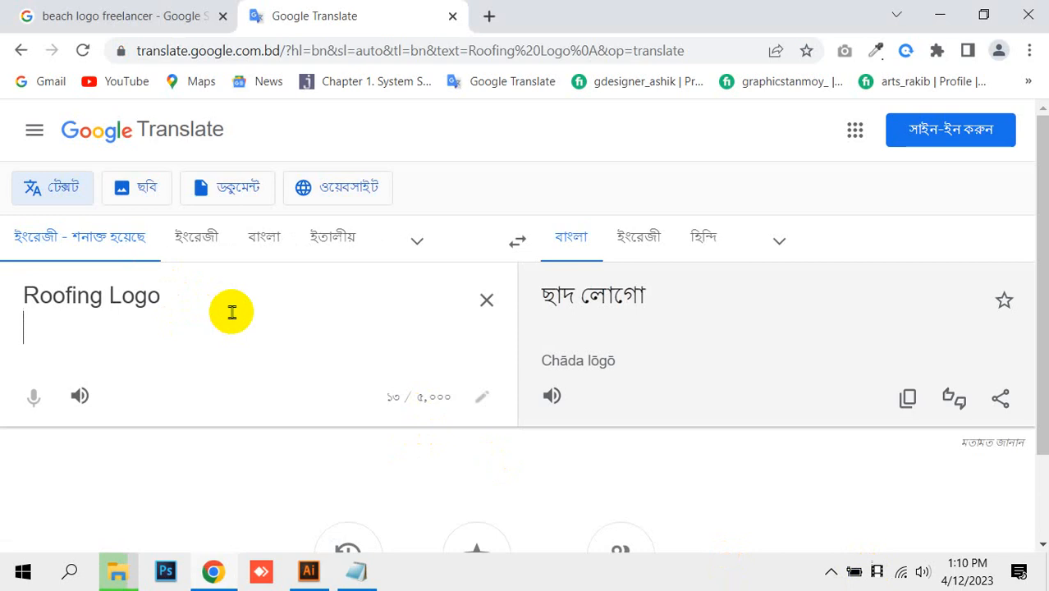
# Add the line "Company Name: LOTDH LTD" beneath the Roofing Logo heading
pyautogui.write('Company')
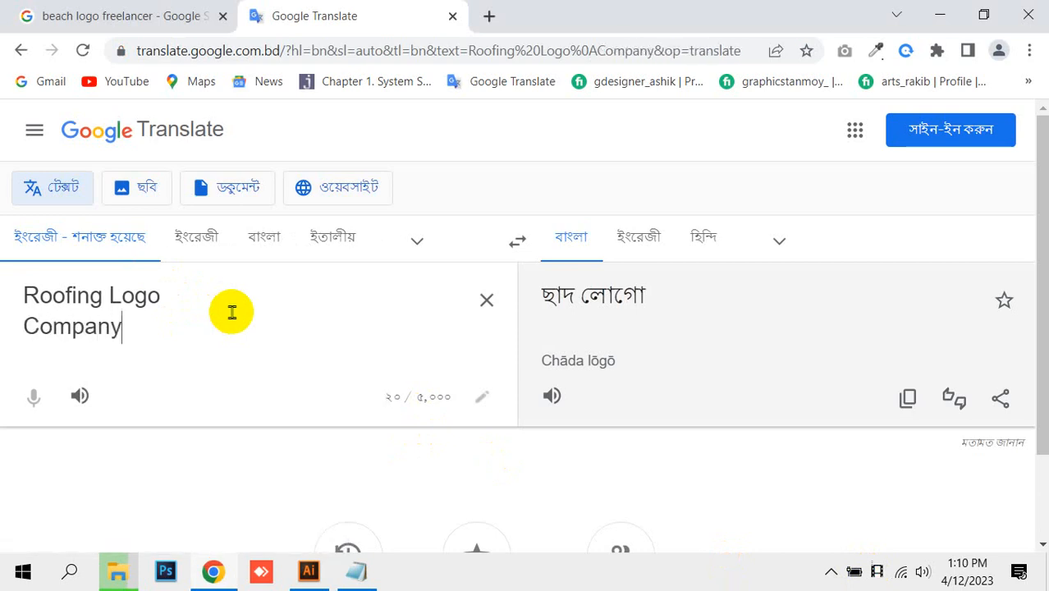
pyautogui.write(' Nam')
pyautogui.press('BackSpace')
pyautogui.write('ame')
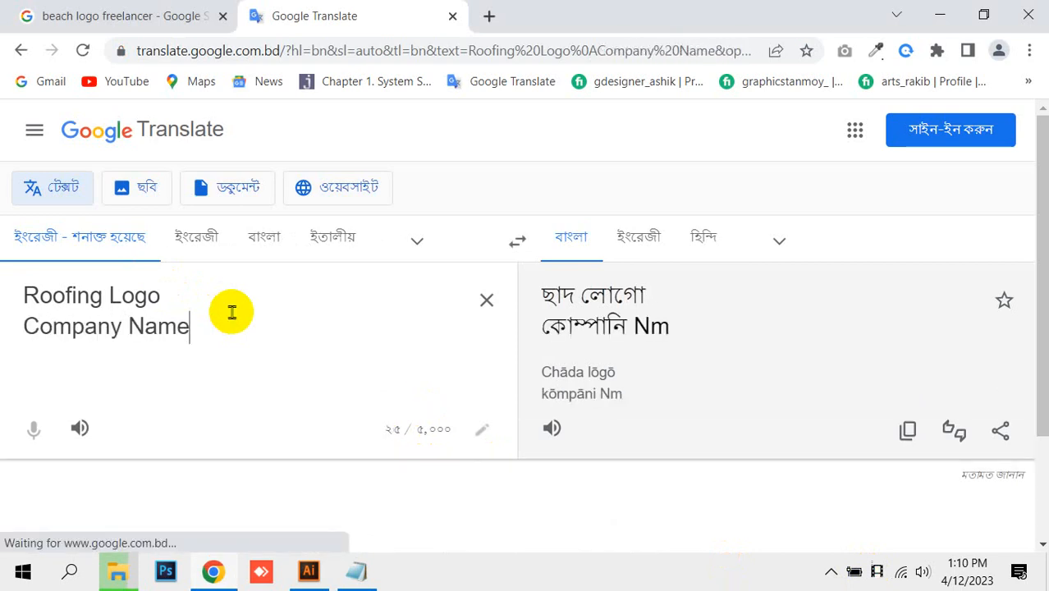
pyautogui.write(':  L')
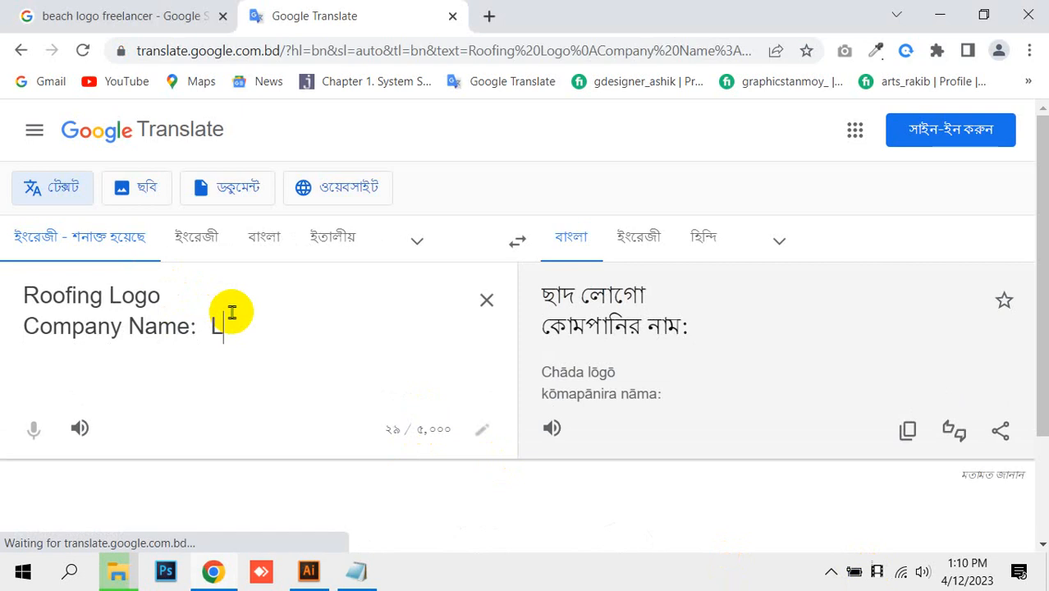
pyautogui.write('OTDH ')
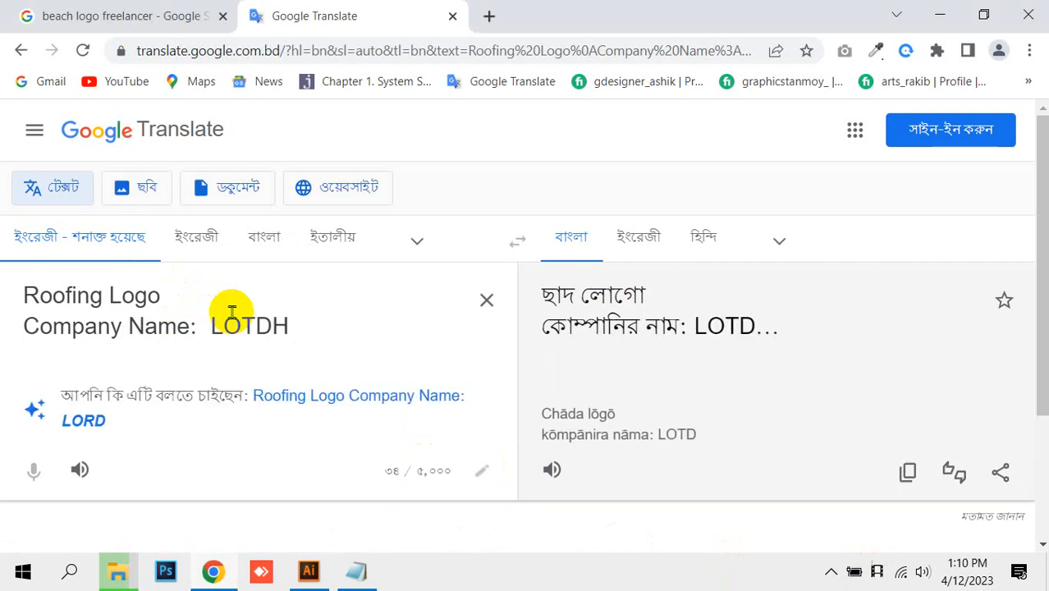
pyautogui.write('LTD')
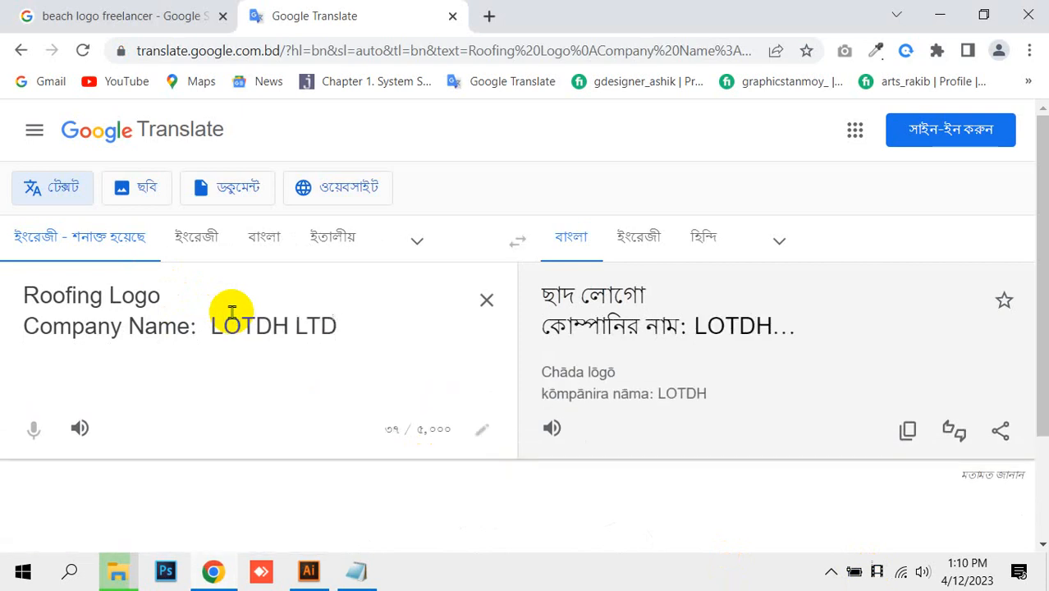
pyautogui.press('Return')
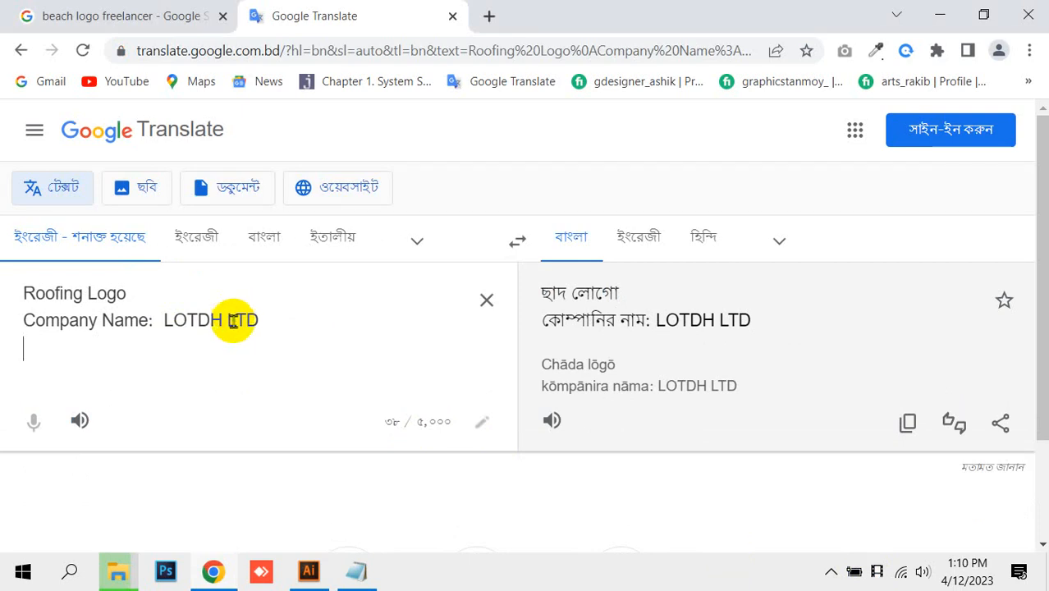
# Replace the company name with LOGYSO HOUSE and start a new line beneath it
pyautogui.hotkey('ctrl', '+')
pyautogui.click(179, 344)
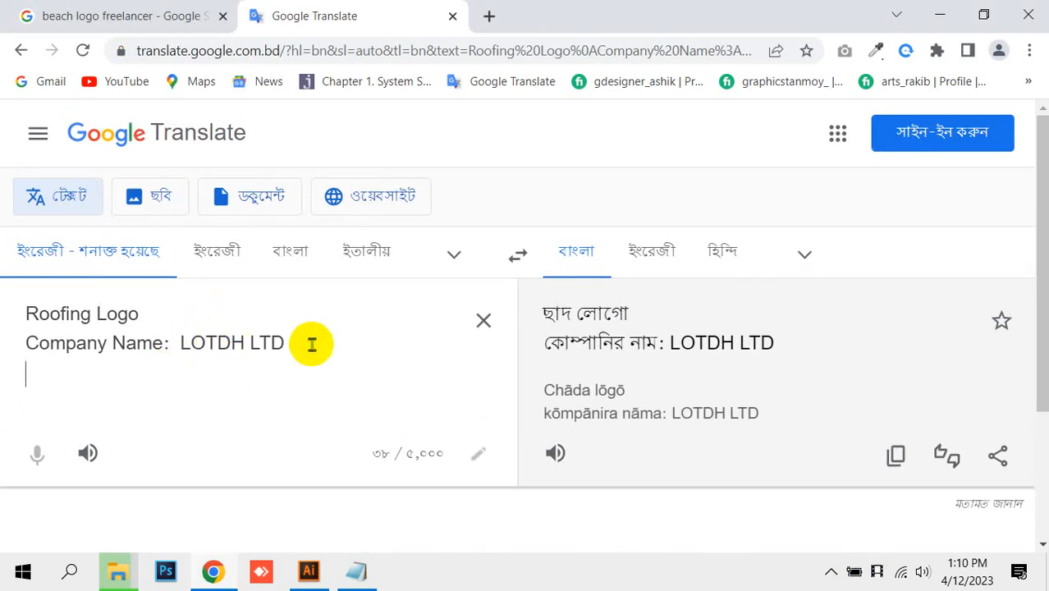
pyautogui.tripleClick(220, 352)
pyautogui.click(246, 312)
pyautogui.moveTo(179, 348); pyautogui.dragTo(335, 346)
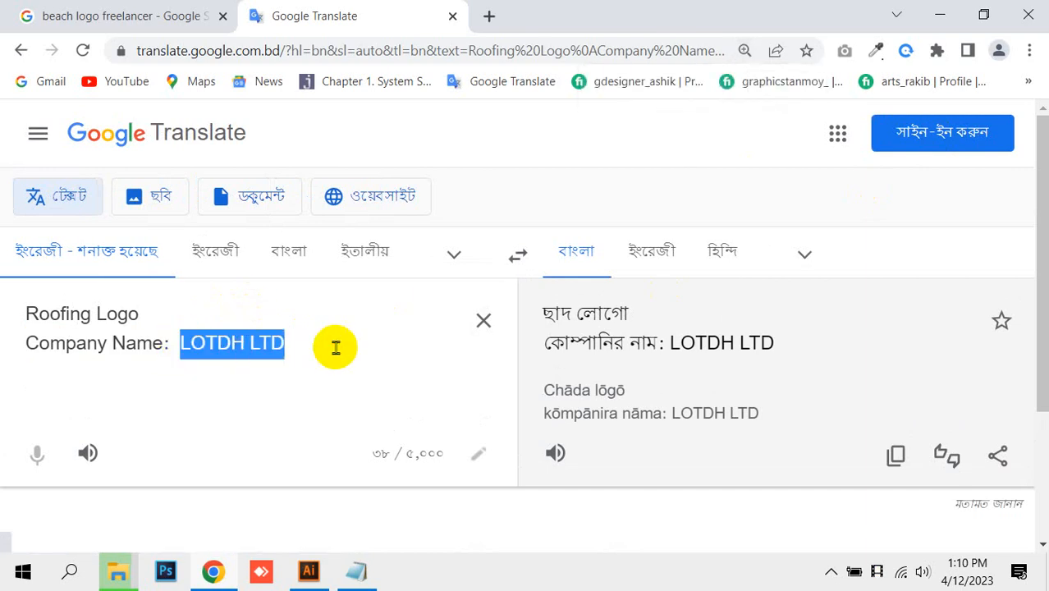
pyautogui.write('LOGn')
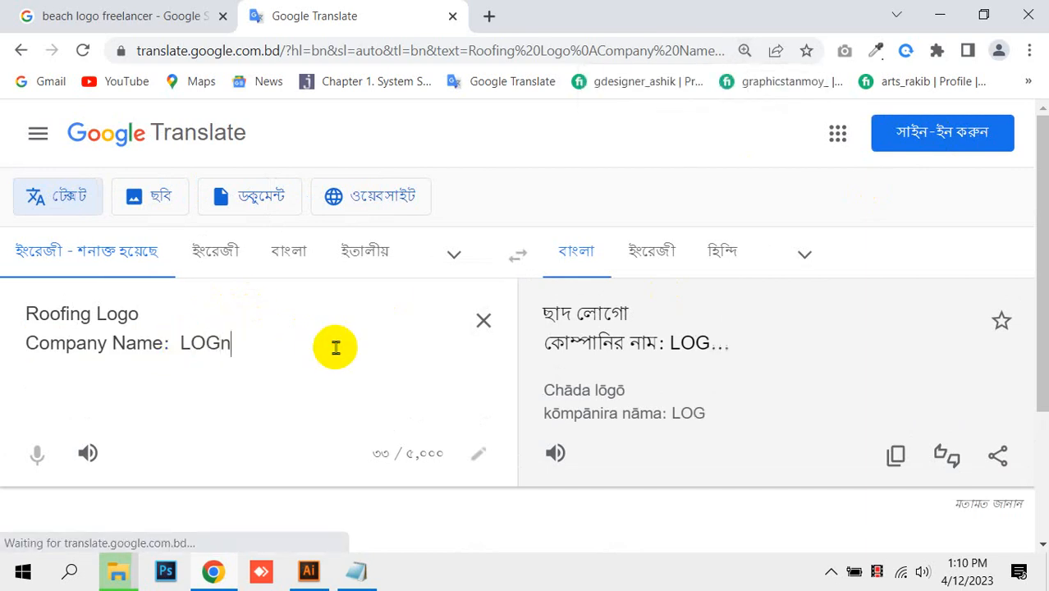
pyautogui.press('BackSpace')
pyautogui.write('YSO')
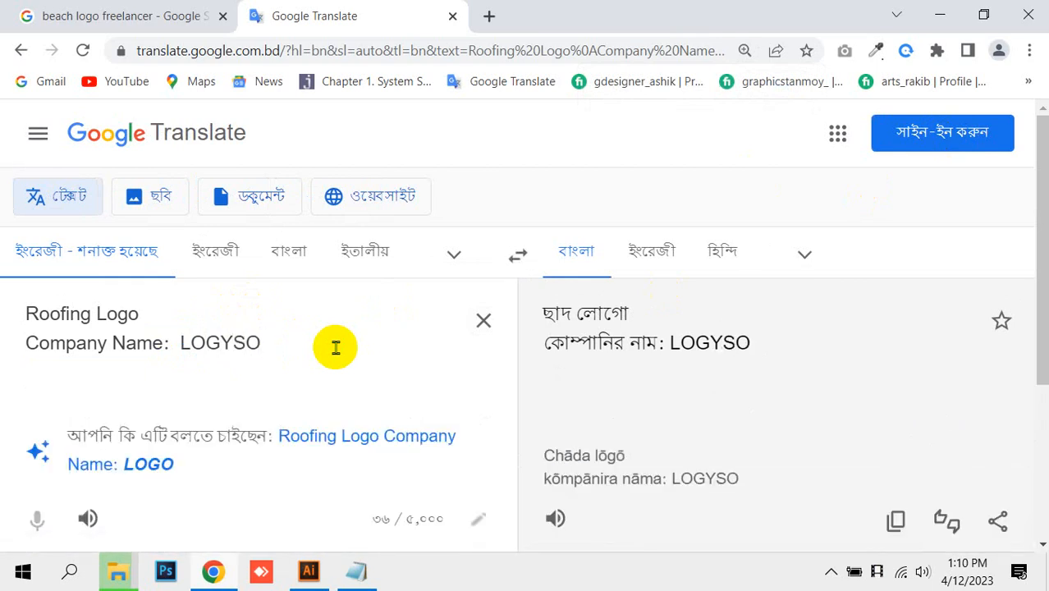
pyautogui.write(' HOUS')
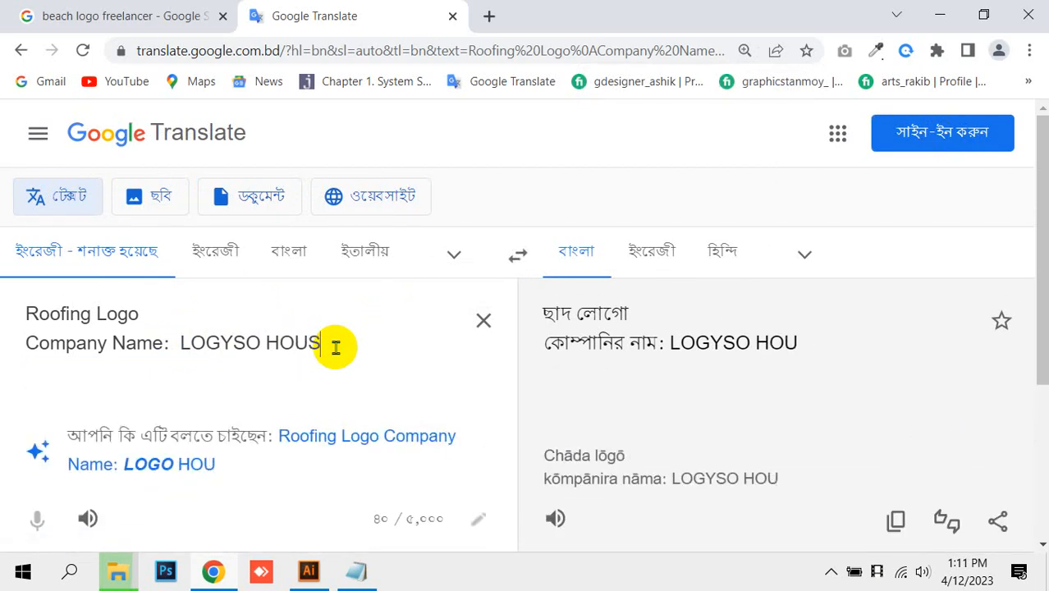
pyautogui.write('E')
pyautogui.press('Return')
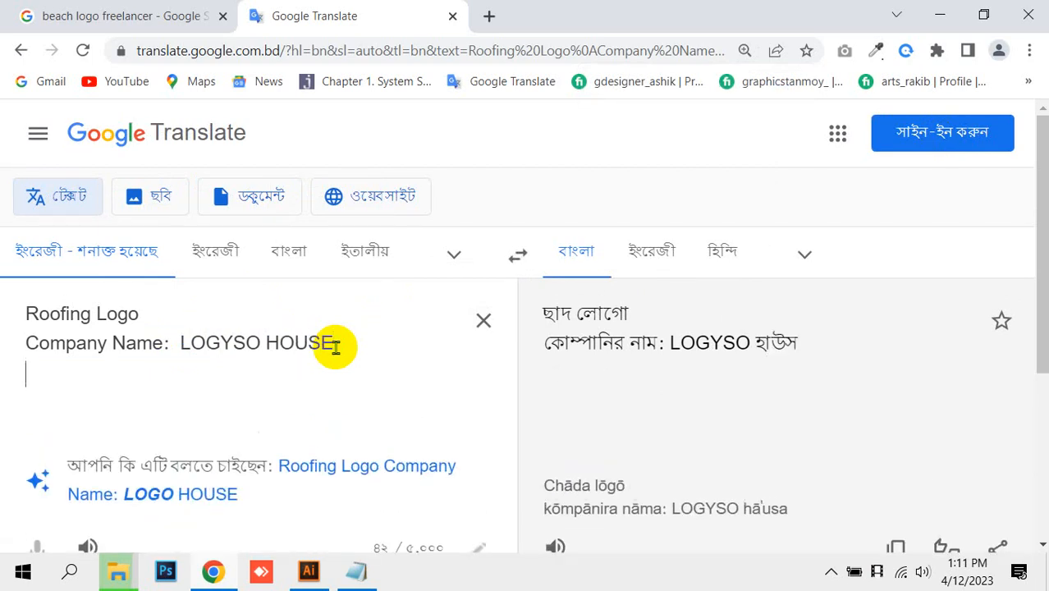
# Begin a line labelled "Tagline :" below the company name
pyautogui.write('Taglin')
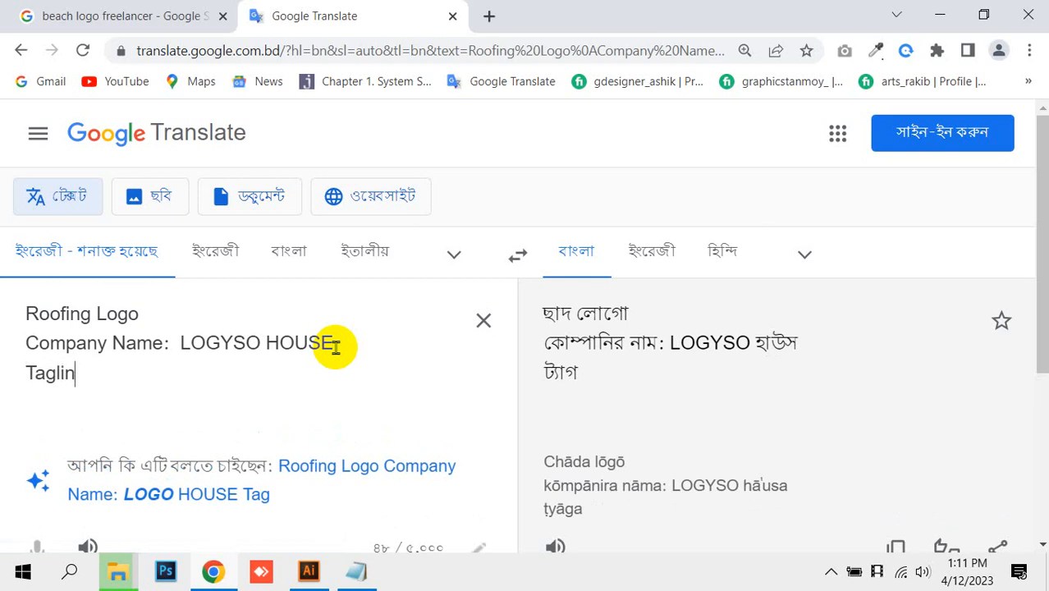
pyautogui.write('e L')
pyautogui.press('BackSpace')
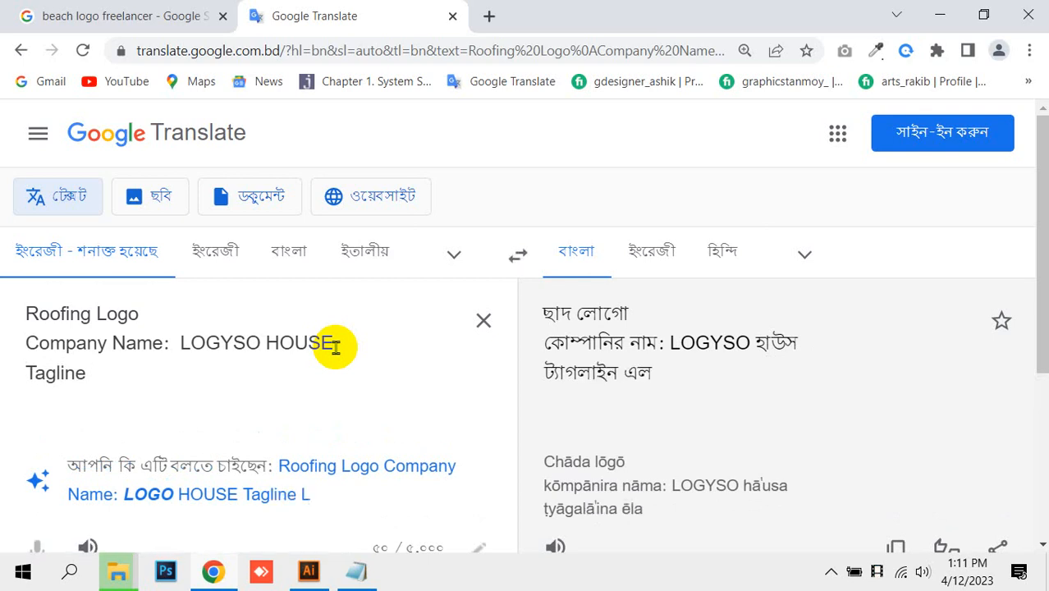
pyautogui.write(':')
pyautogui.write('Roofing Logo')
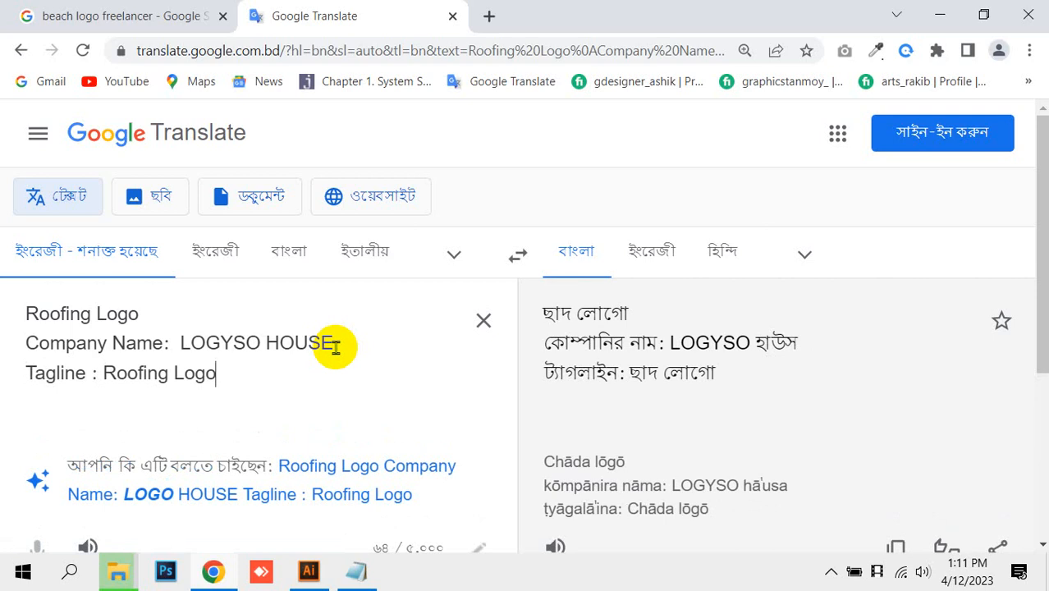
pyautogui.press('BackSpace')
pyautogui.press('BackSpace')
pyautogui.press('BackSpace')
pyautogui.press('BackSpace')
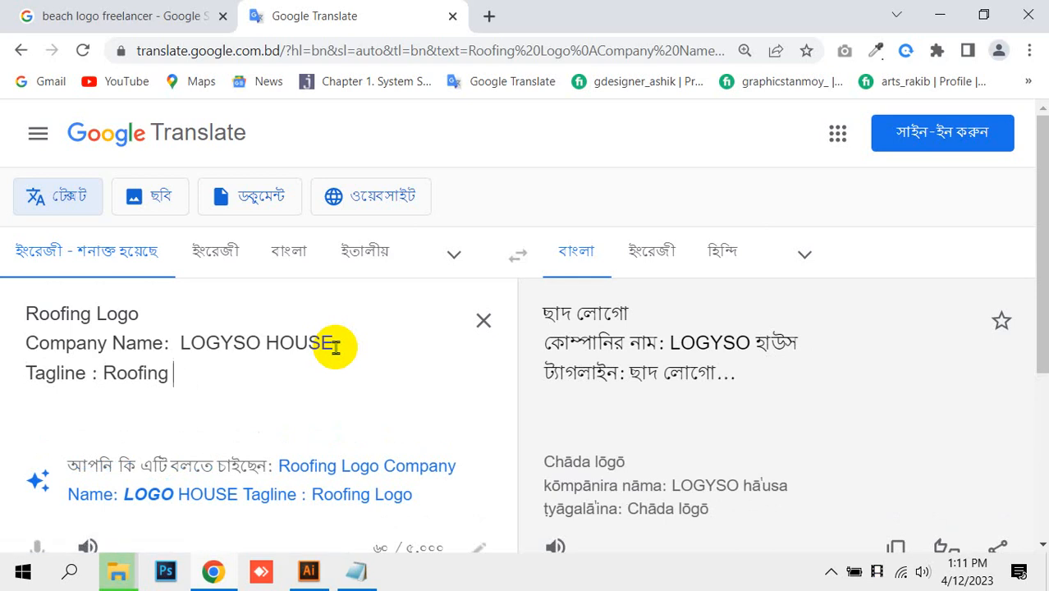
pyautogui.press('BackSpace')
pyautogui.press('BackSpace')
pyautogui.press('BackSpace')
pyautogui.press('BackSpace')
pyautogui.press('BackSpace')
pyautogui.press('BackSpace')
pyautogui.press('BackSpace')
pyautogui.press('BackSpace')
pyautogui.press('BackSpace')
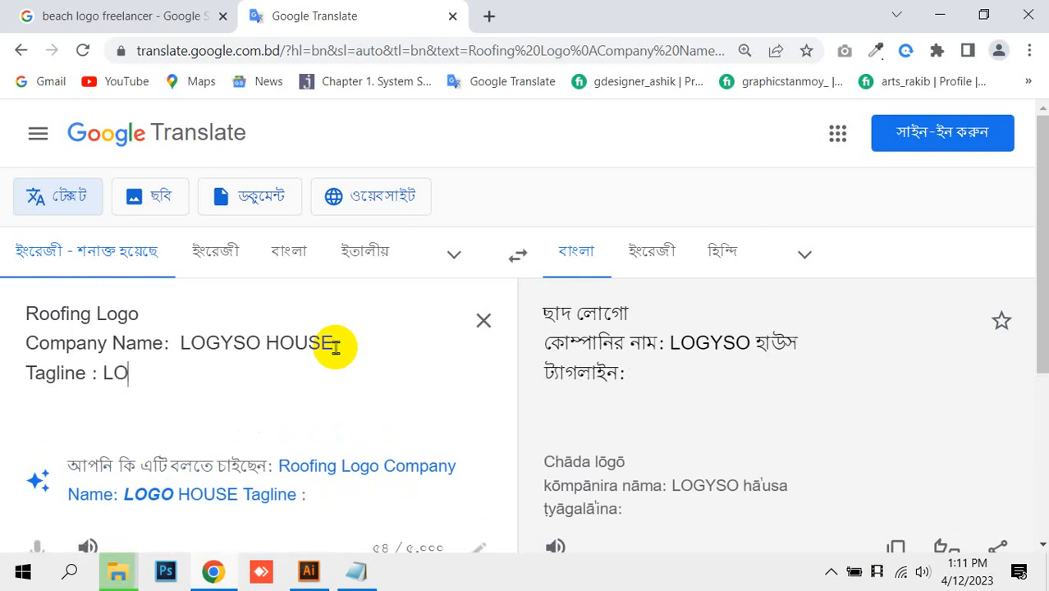
pyautogui.write('LO')
pyautogui.press('BackSpace')
pyautogui.press('BackSpace')
# Enter EIOFNL LTD as the tagline and start a new line below it
pyautogui.write('EIO')
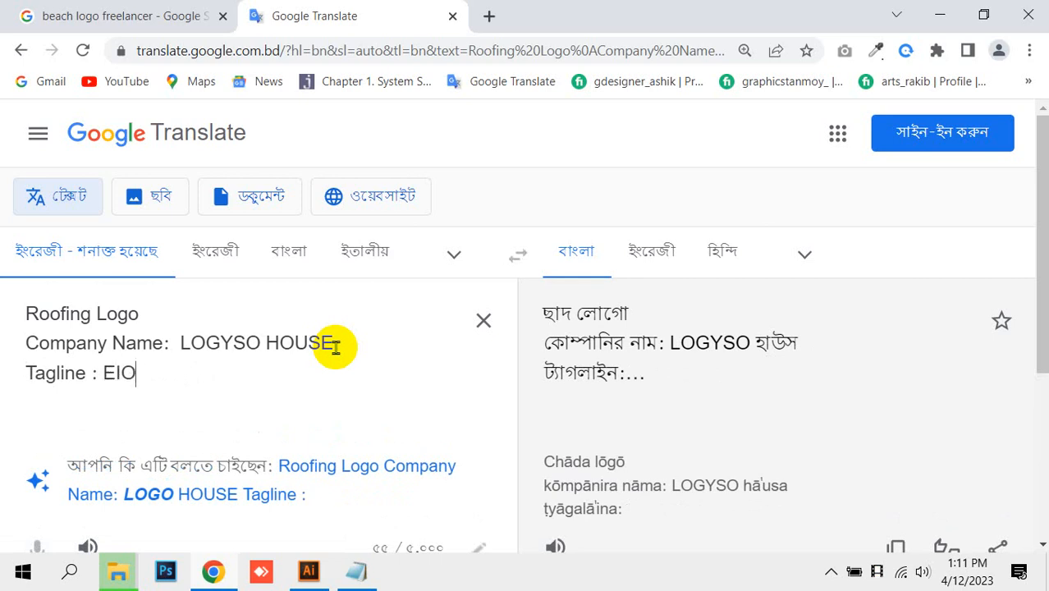
pyautogui.write('FNL ')
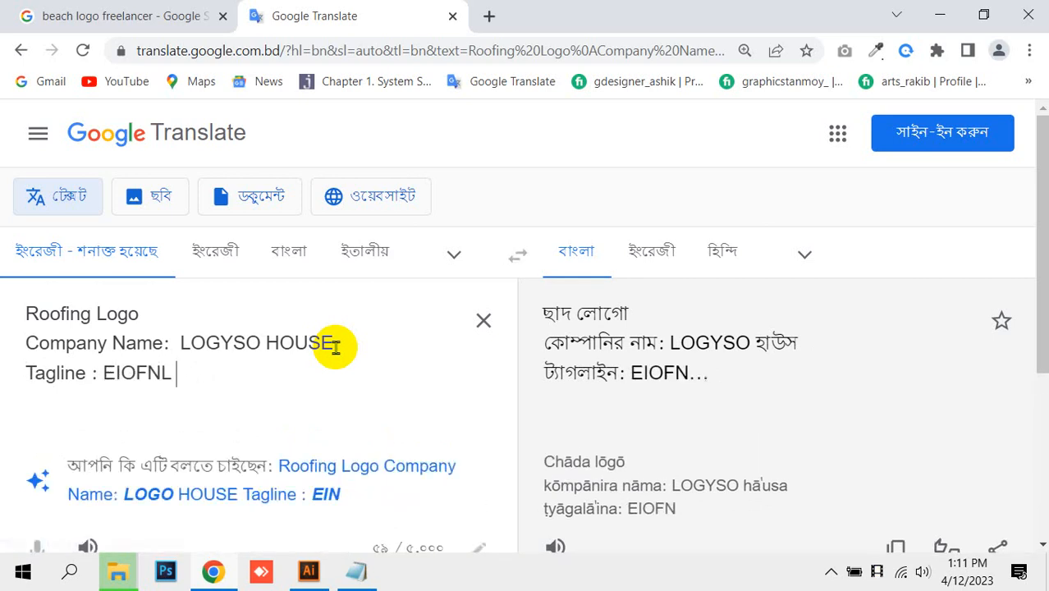
pyautogui.write('LTD')
pyautogui.press('Return')
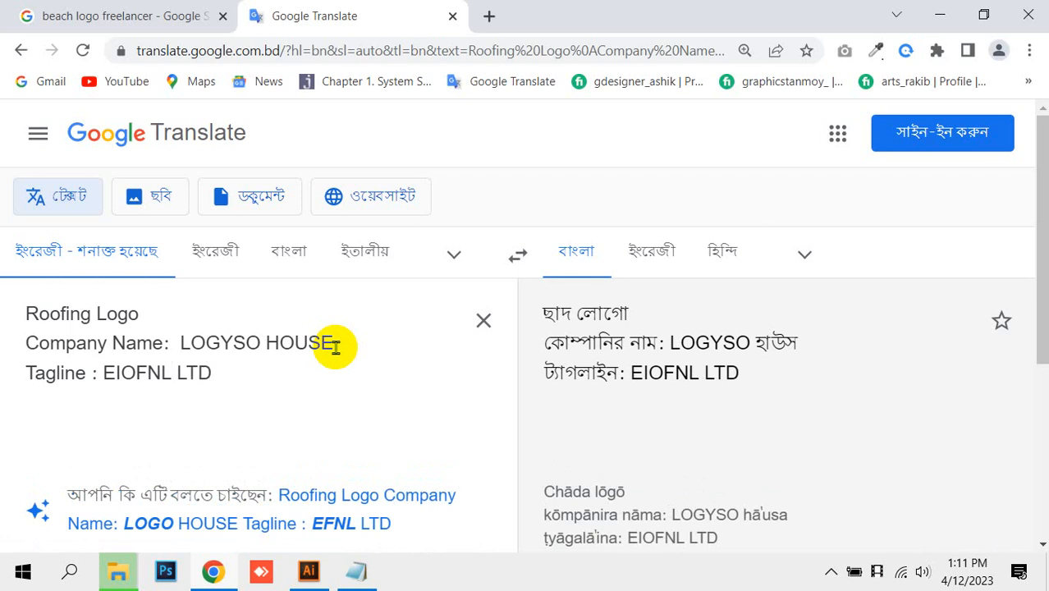
# Add the line "Color: Green, Blue" to the brief and insert a blank line beneath the Roofing Logo heading
pyautogui.write('Color')
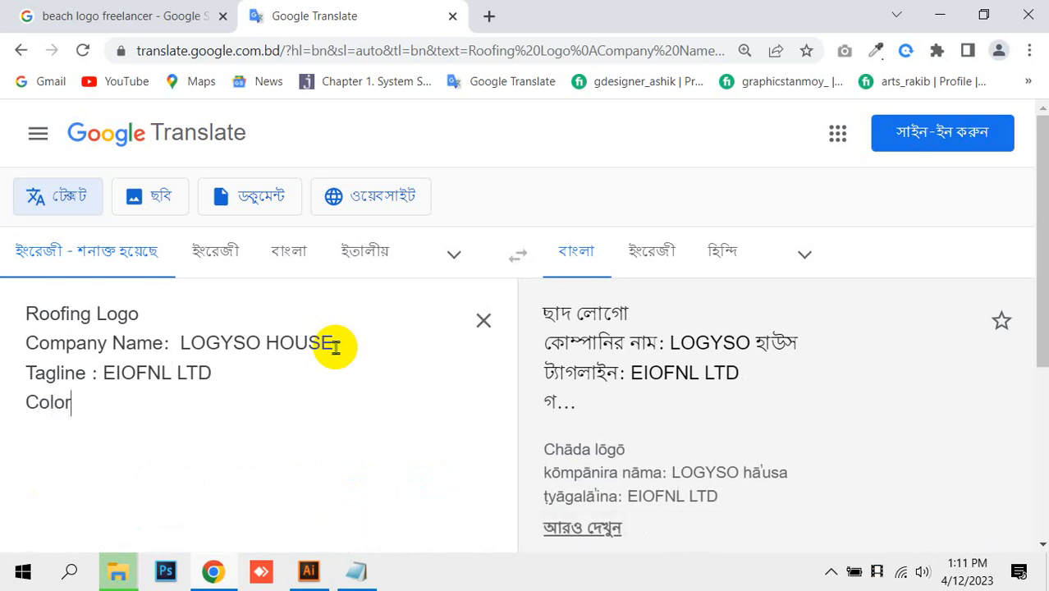
pyautogui.write(':  ')
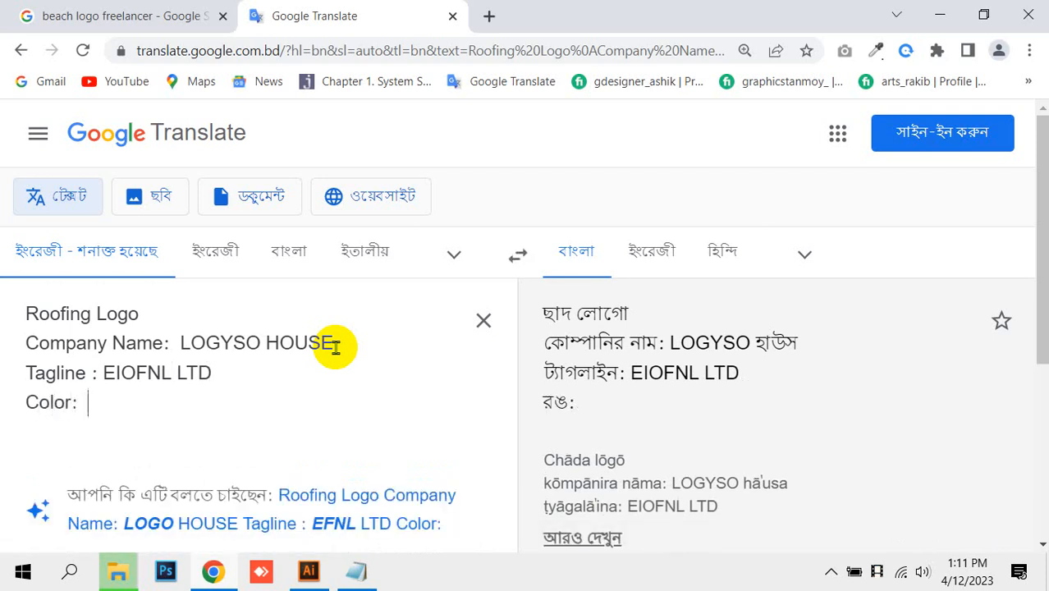
pyautogui.write('Green')
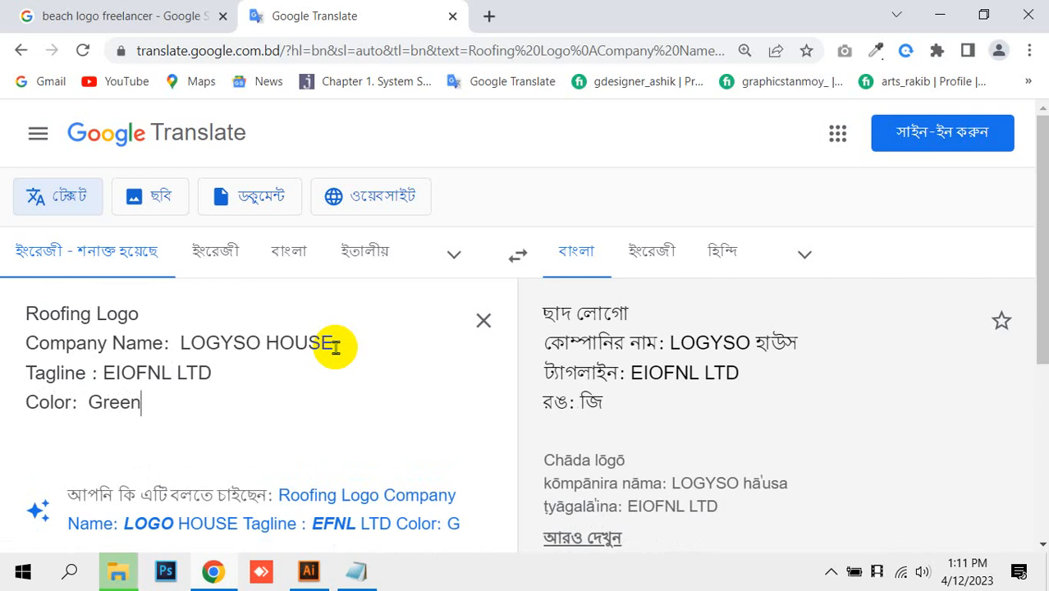
pyautogui.write(', Blue')
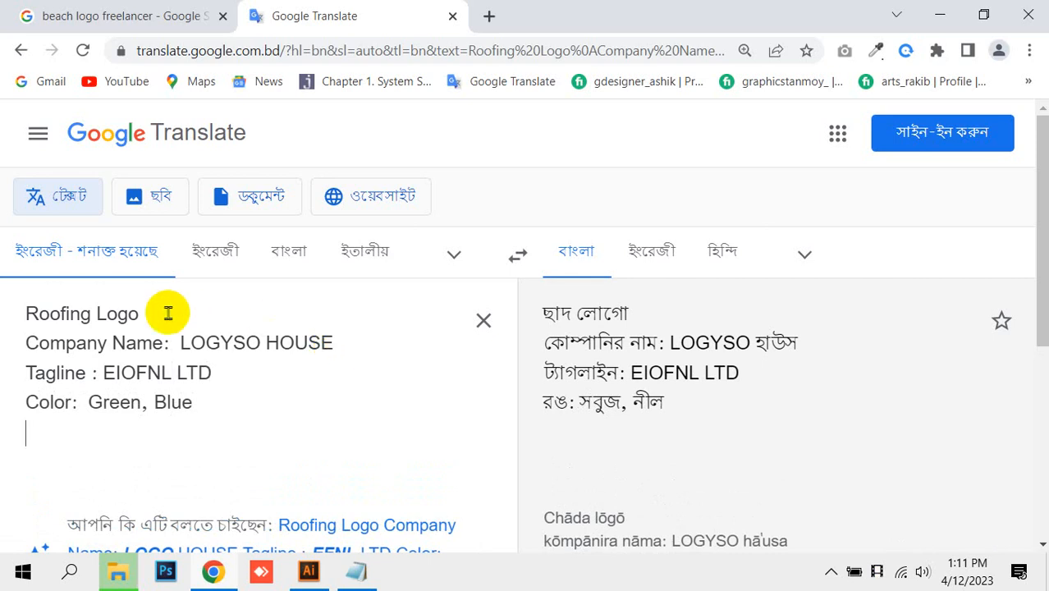
pyautogui.press('Return')
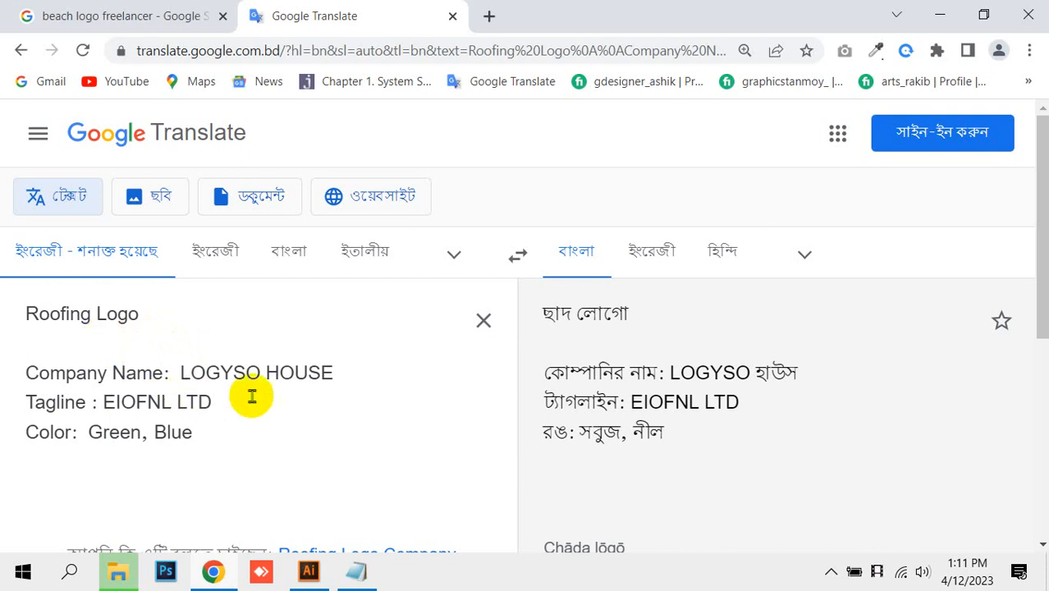
# Highlight the company name and the tagline text one by one in the logo brief
pyautogui.moveTo(177, 372); pyautogui.dragTo(352, 380)
pyautogui.click(335, 396)
pyautogui.moveTo(222, 401); pyautogui.dragTo(105, 401)
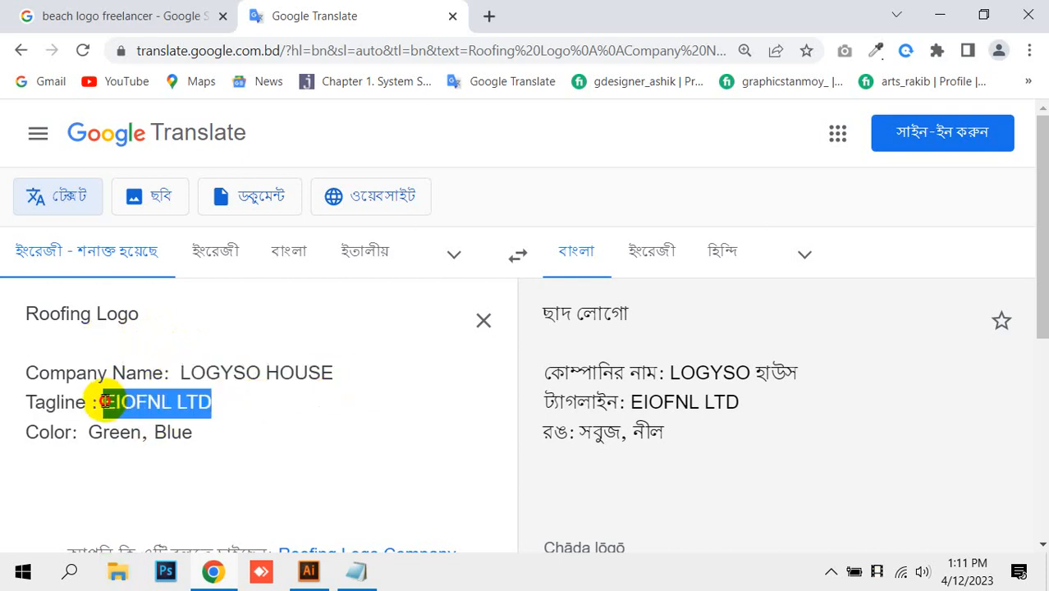
# Highlight the color values Green, Blue in the logo brief
pyautogui.click(272, 401)
pyautogui.moveTo(193, 433); pyautogui.dragTo(61, 440)
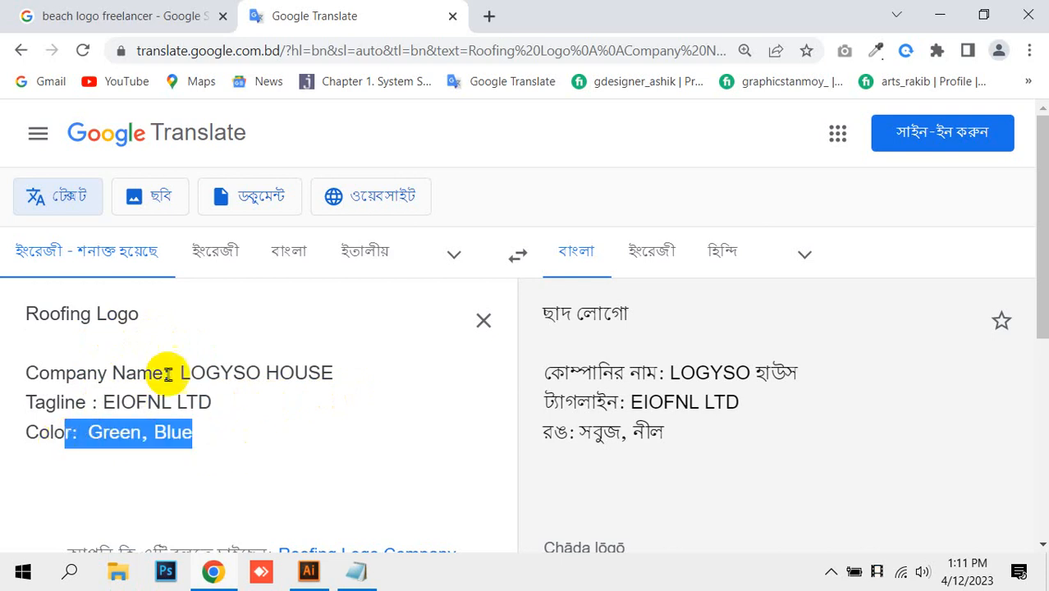
# Copy the Roofing Logo heading and delete it from the start of the brief
pyautogui.click(148, 313)
pyautogui.moveTo(148, 313); pyautogui.dragTo(1, 314)
pyautogui.hotkey('ctrl', 'c')
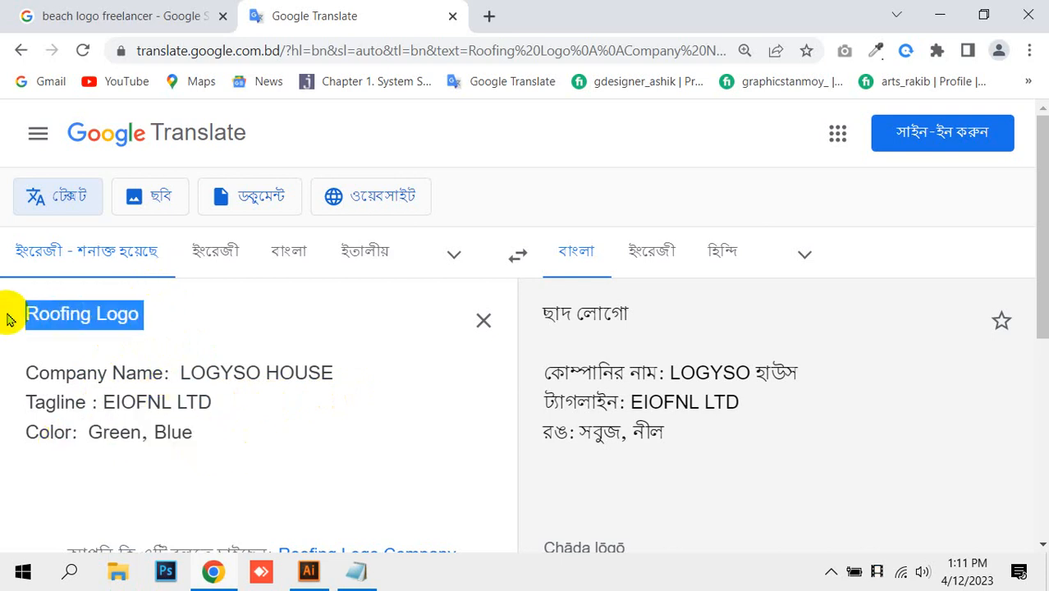
pyautogui.press('Delete')
pyautogui.press('Delete')
# Add the line "Logo Type: Roofing Logo" below the Color line, using the copied heading text as its value
pyautogui.click(241, 411)
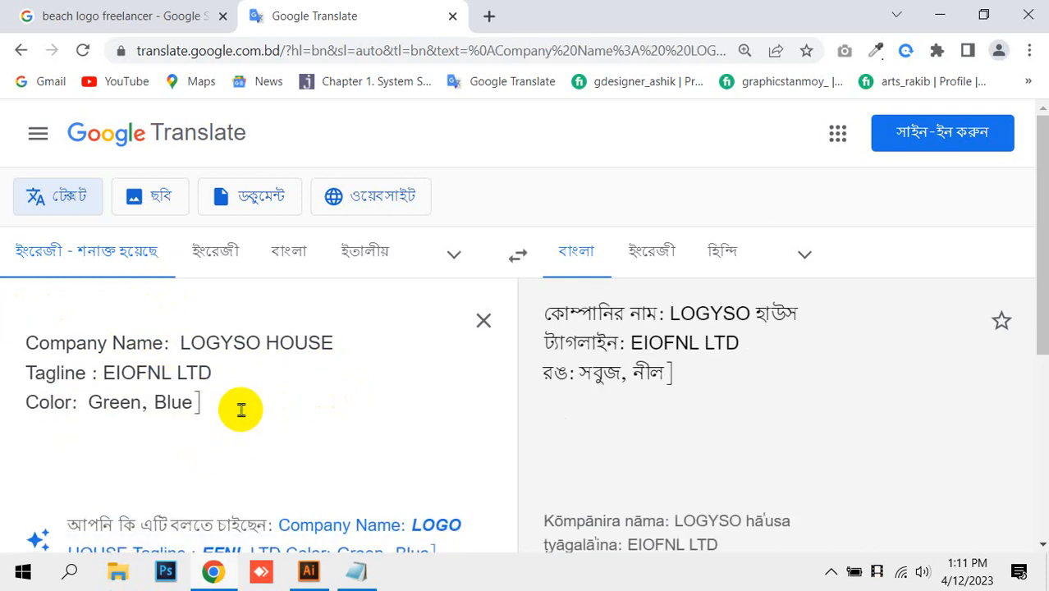
pyautogui.press('Return')
pyautogui.write('K')
pyautogui.press('BackSpace')
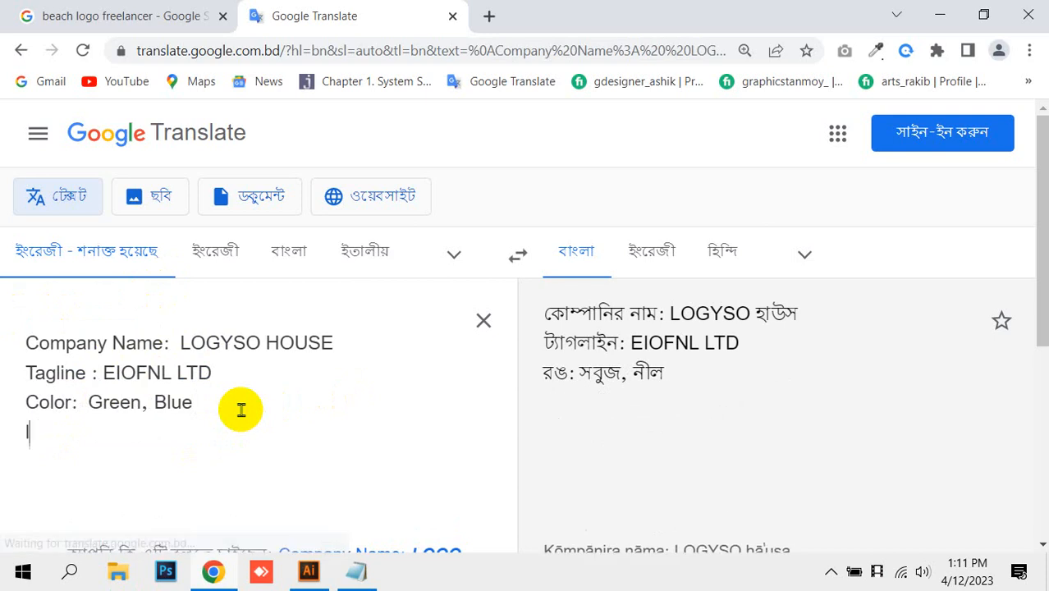
pyautogui.write('logo')
pyautogui.press('BackSpace')
pyautogui.press('BackSpace')
pyautogui.press('BackSpace')
pyautogui.press('BackSpace')
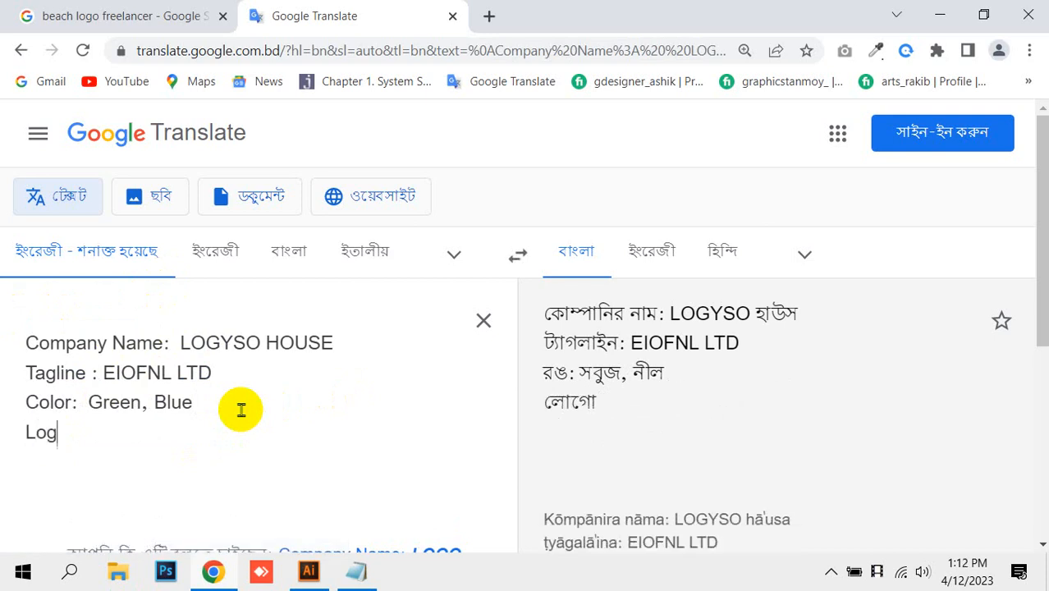
pyautogui.write('Logo Type:')
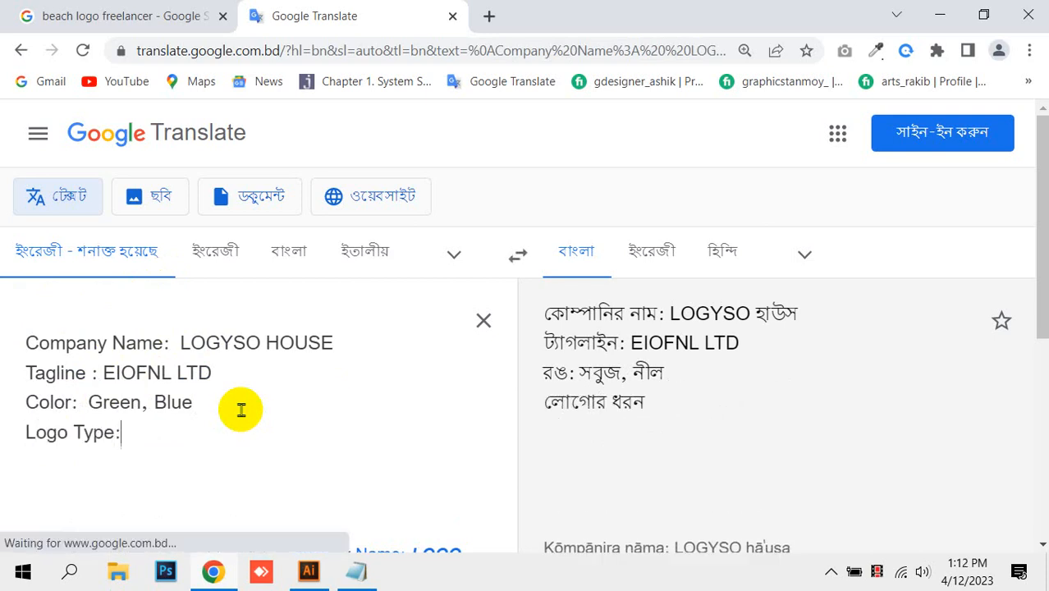
pyautogui.hotkey('ctrl', 'v')
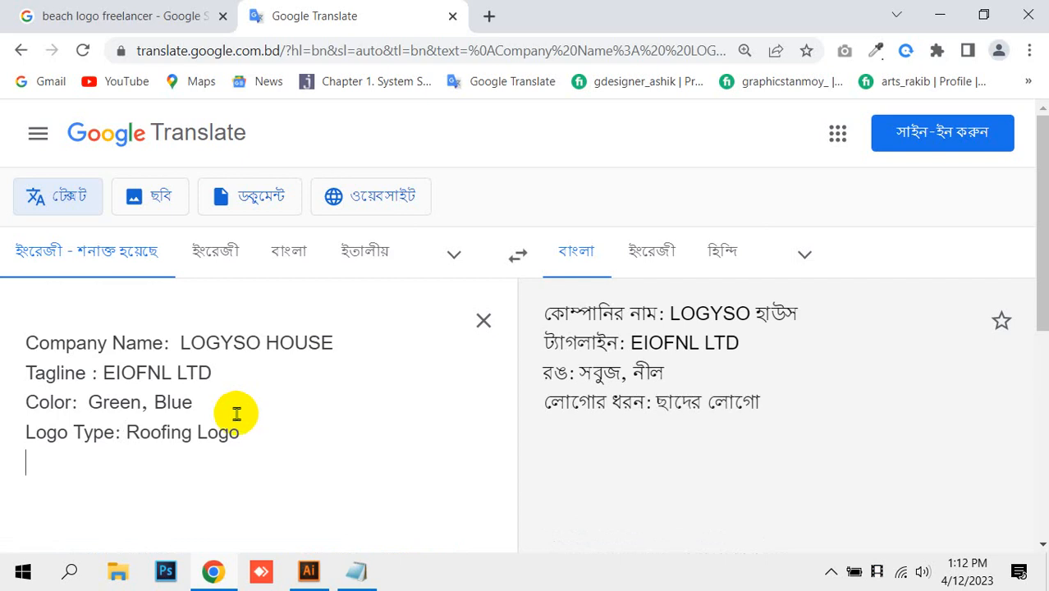